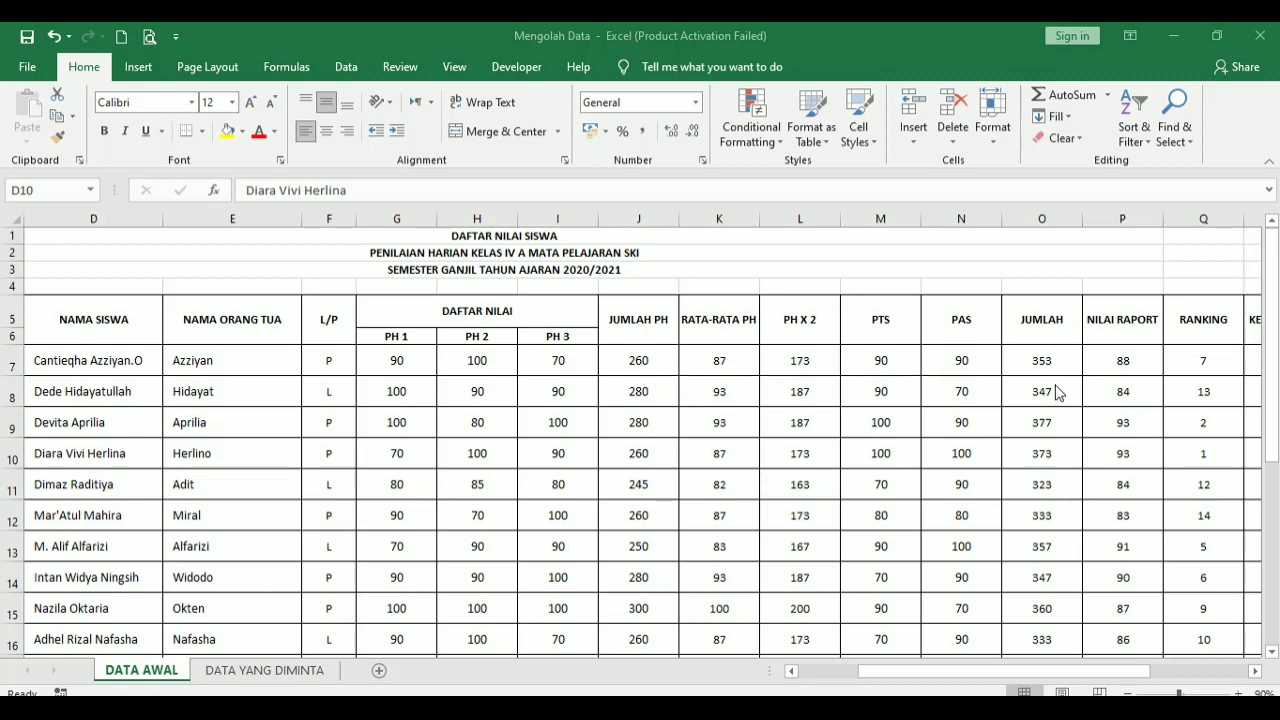
# Review the grade table's columns on the DATA AWAL sheet and compare them with the layout of DATA YANG DIMINTA.
pyautogui.click(1052, 669)
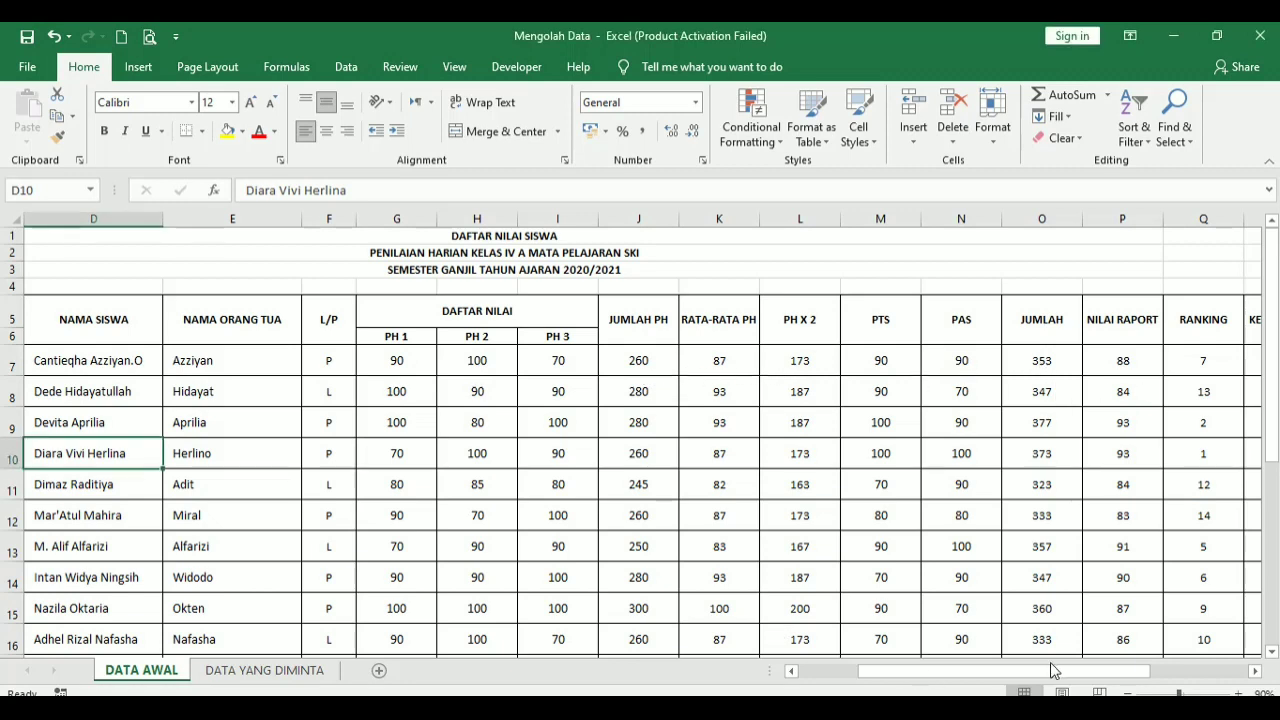
pyautogui.moveTo(1068, 676); pyautogui.dragTo(1165, 676)
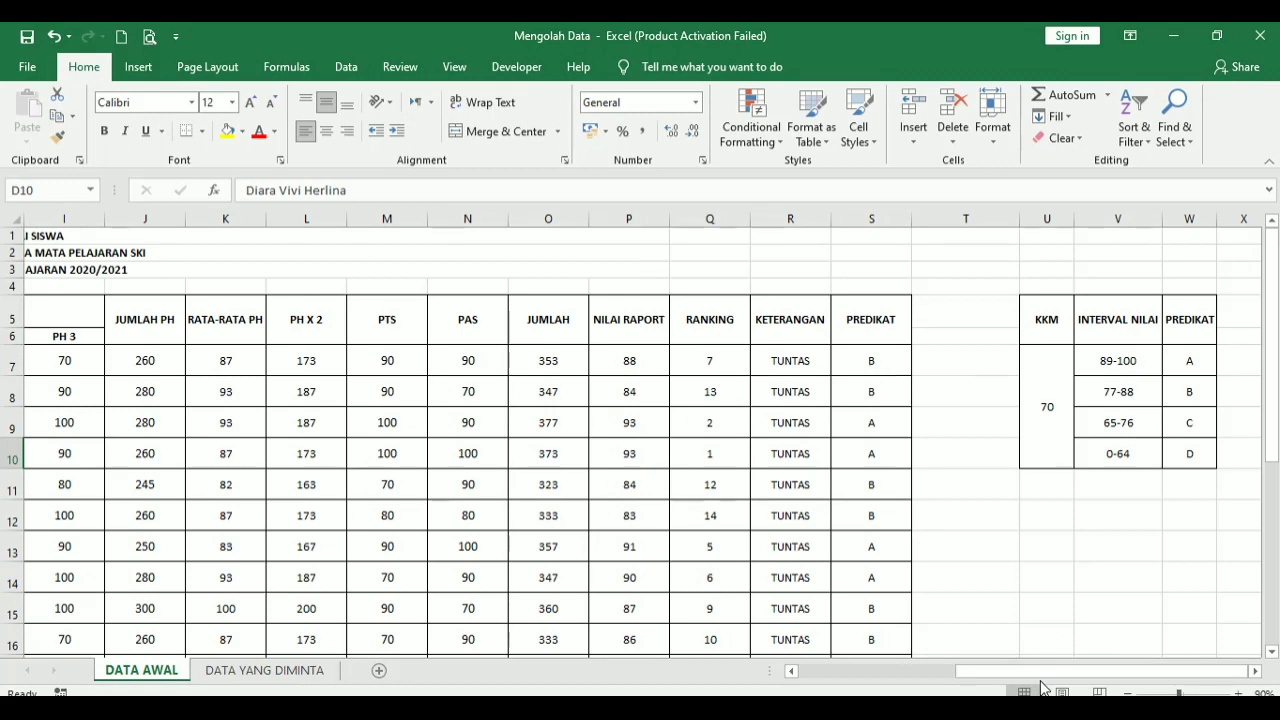
pyautogui.moveTo(1042, 676); pyautogui.dragTo(800, 677)
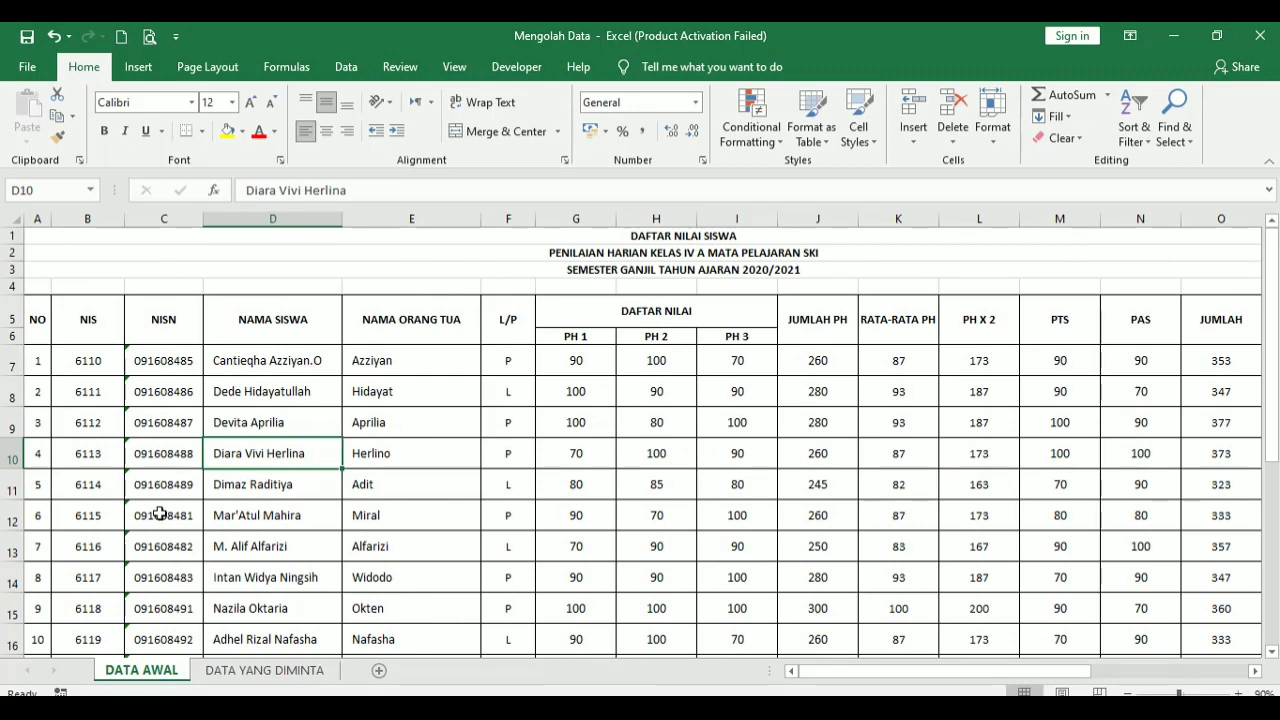
pyautogui.click(230, 672)
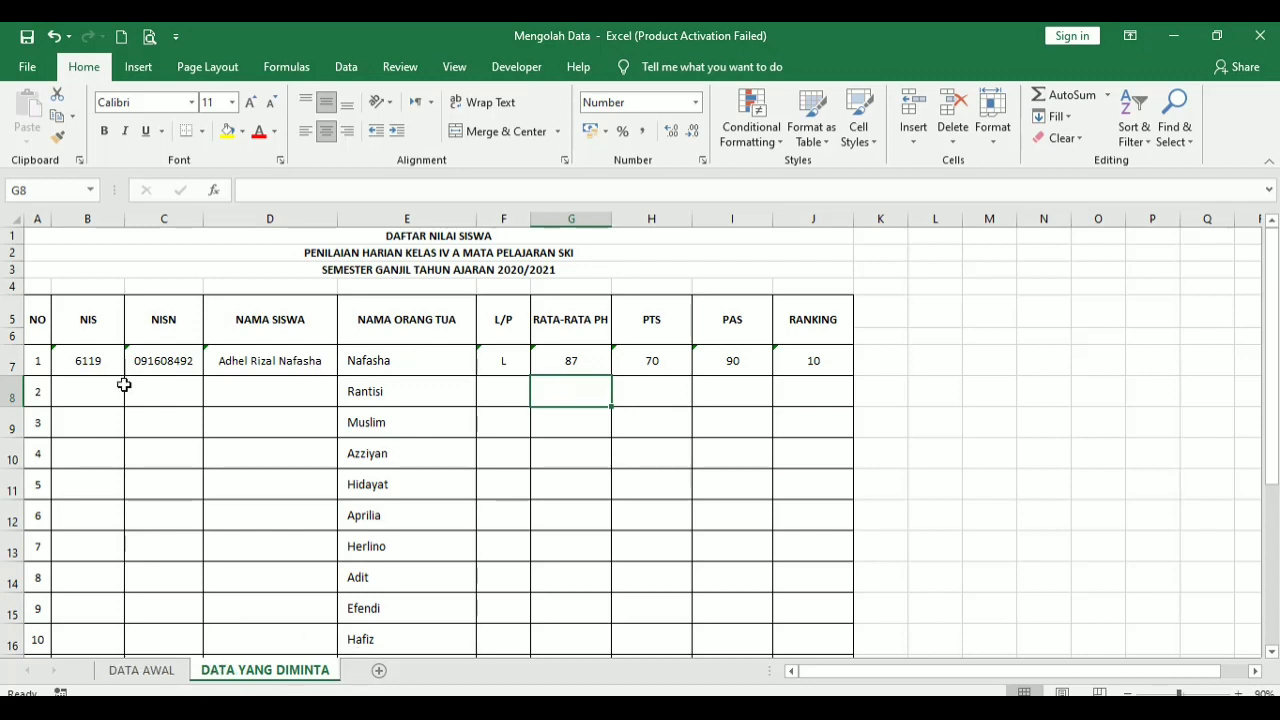
pyautogui.click(145, 672)
pyautogui.click(302, 675)
# Examine the first entries in the NAMA ORANG TUA column on the DATA YANG DIMINTA sheet.
pyautogui.click(417, 356)
pyautogui.press('Up')
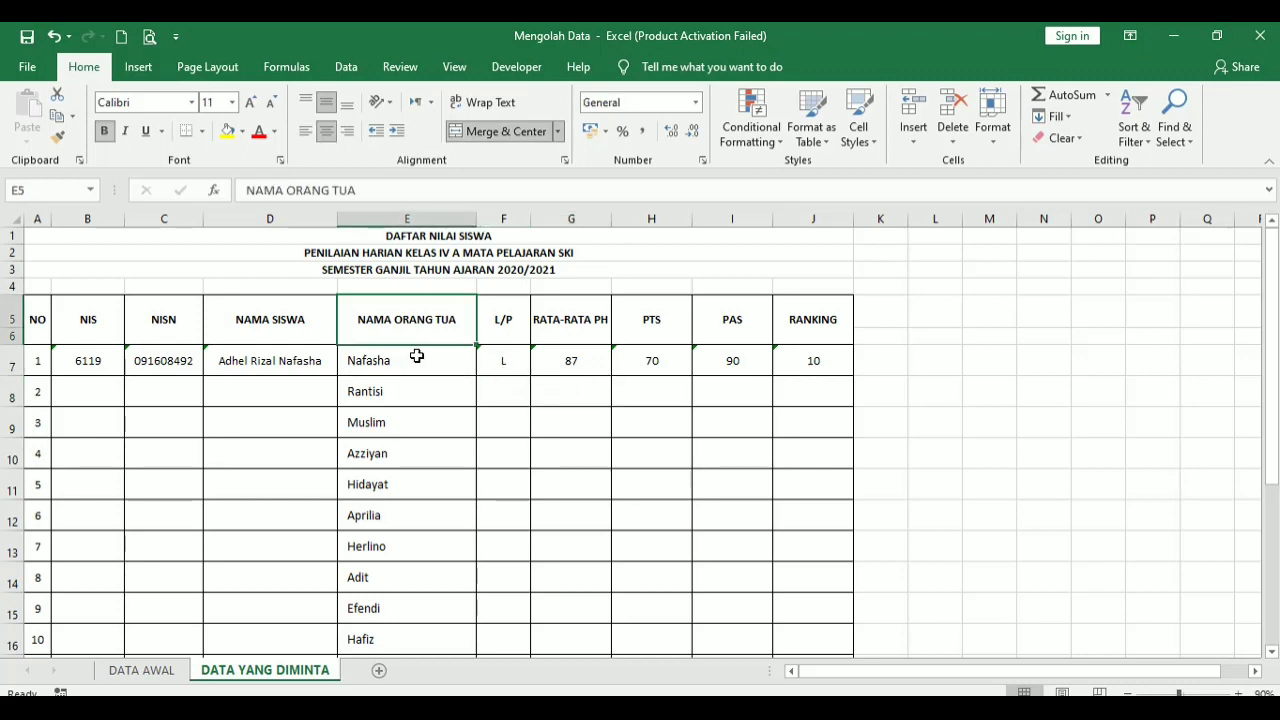
pyautogui.press('Down')
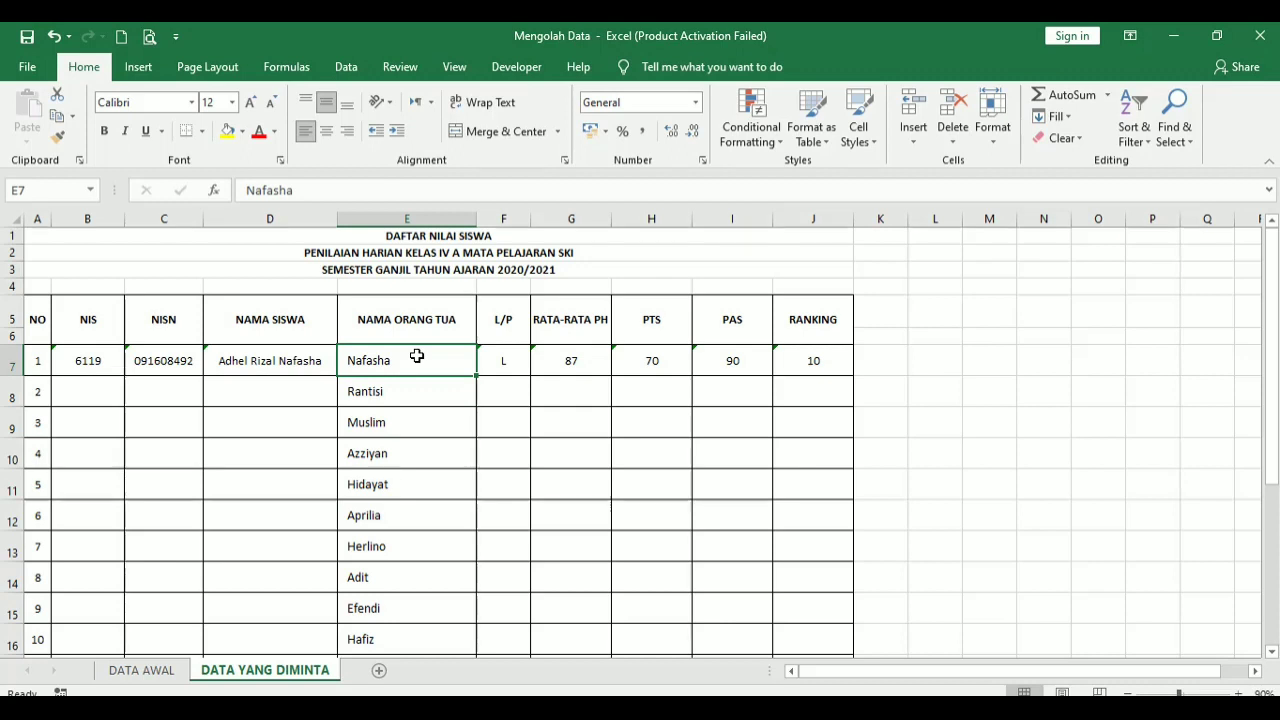
pyautogui.press('Down')
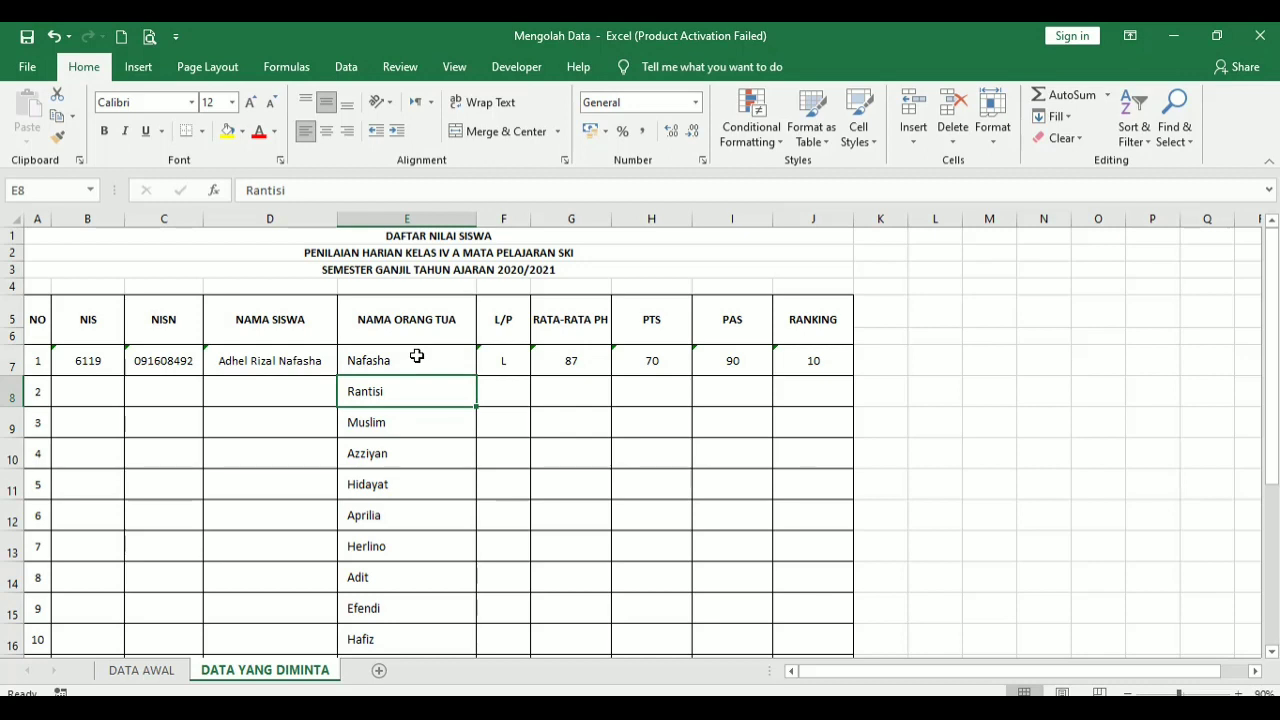
pyautogui.press('Up')
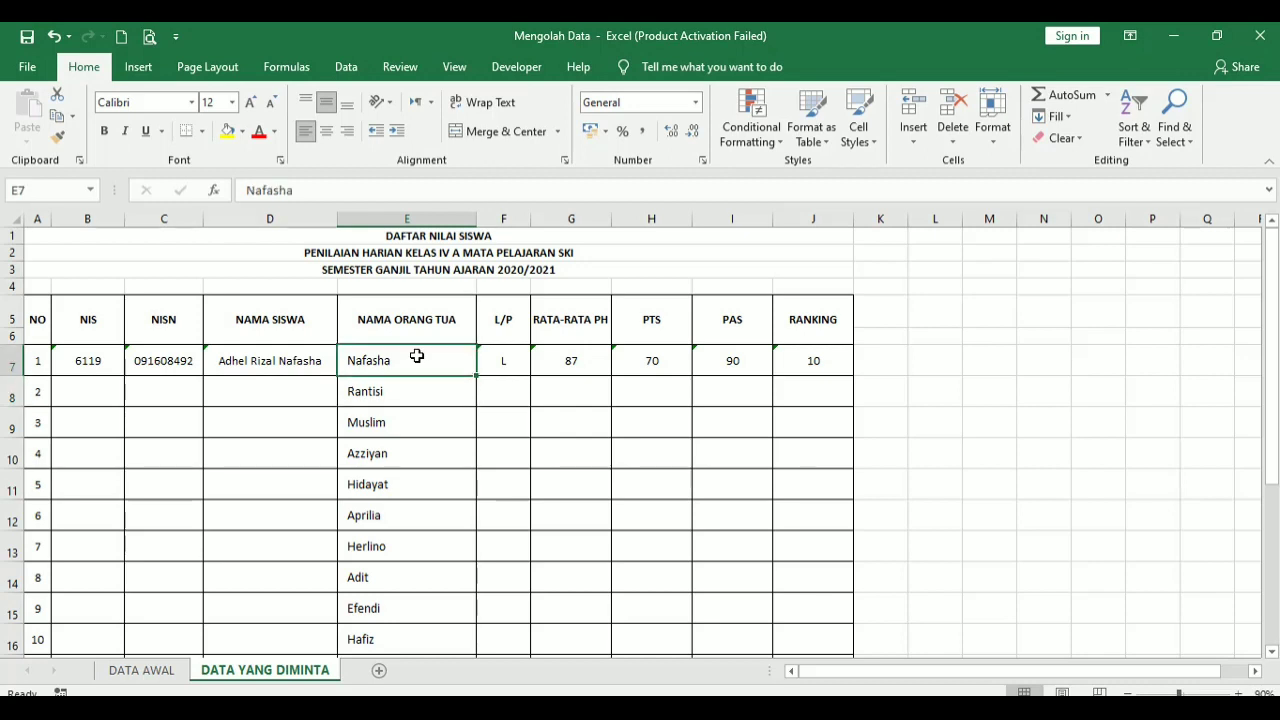
pyautogui.press('Down')
pyautogui.press('Down')
pyautogui.press('Down')
pyautogui.press('Up')
pyautogui.press('Up')
pyautogui.press('Up')
pyautogui.press('Down')
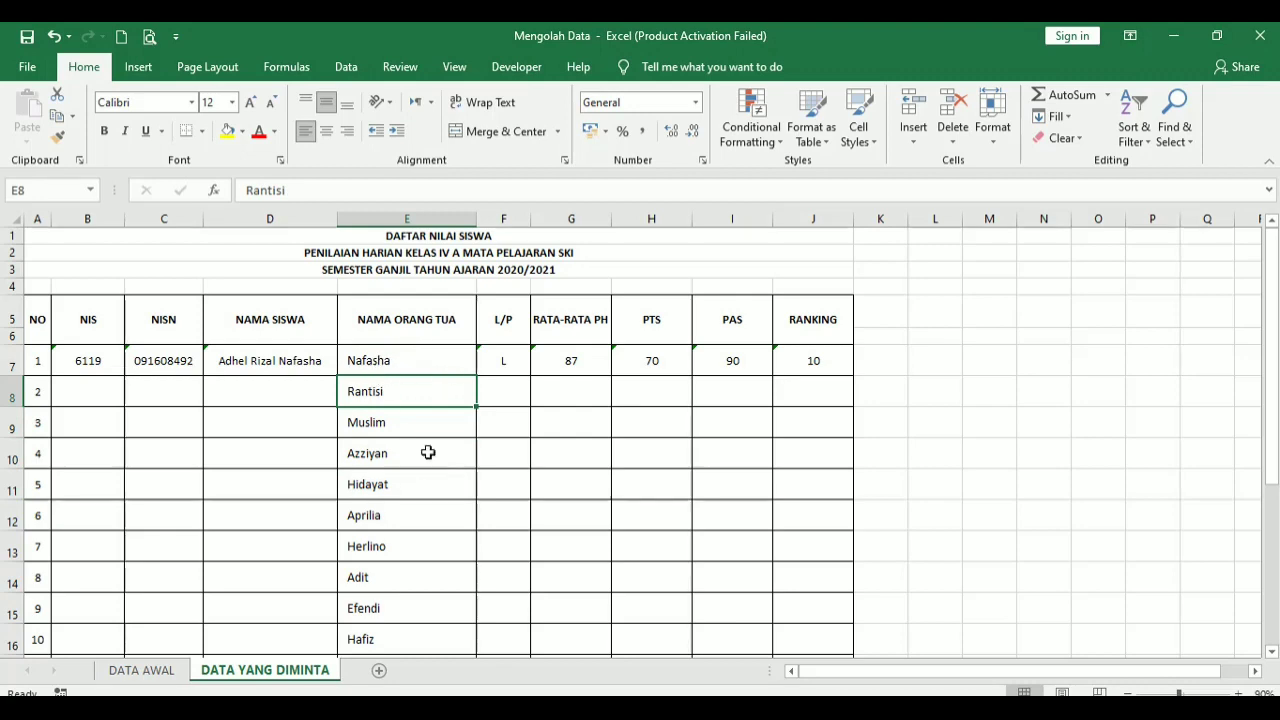
# Try to sort the NAMA SISWA column on the DATA AWAL sheet A to Z with the selection expanded.
pyautogui.click(141, 676)
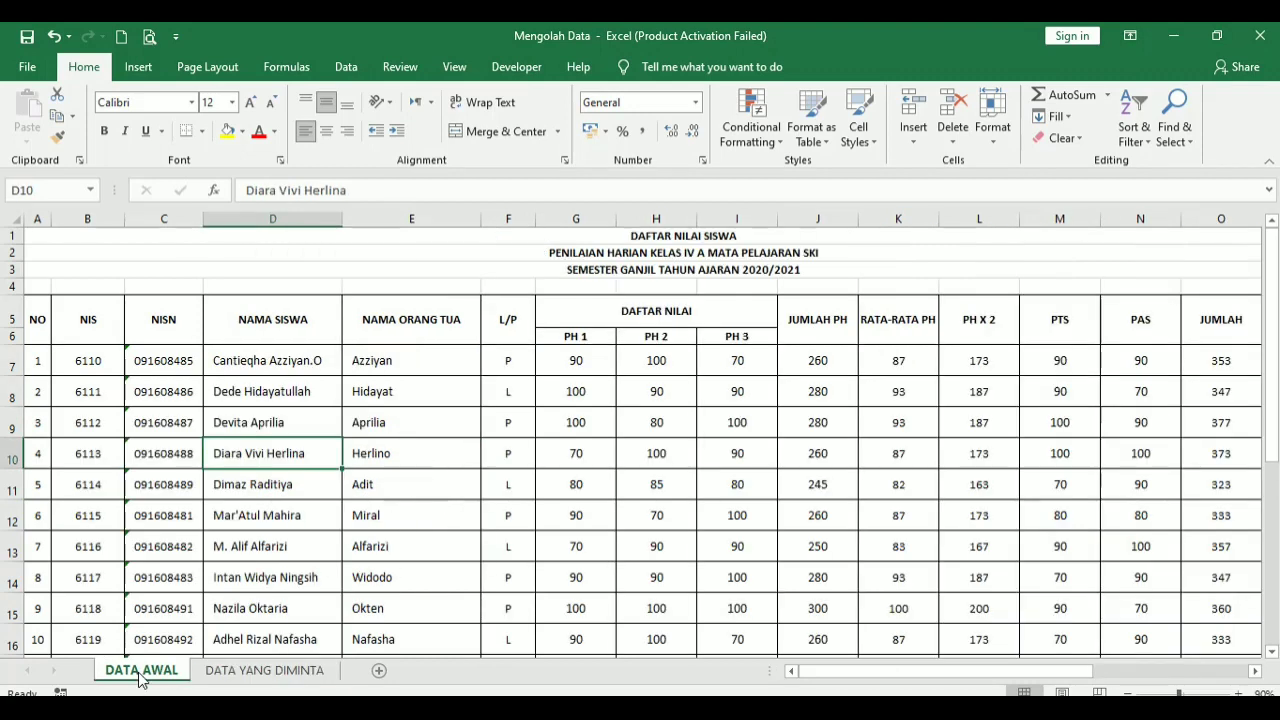
pyautogui.click(238, 365)
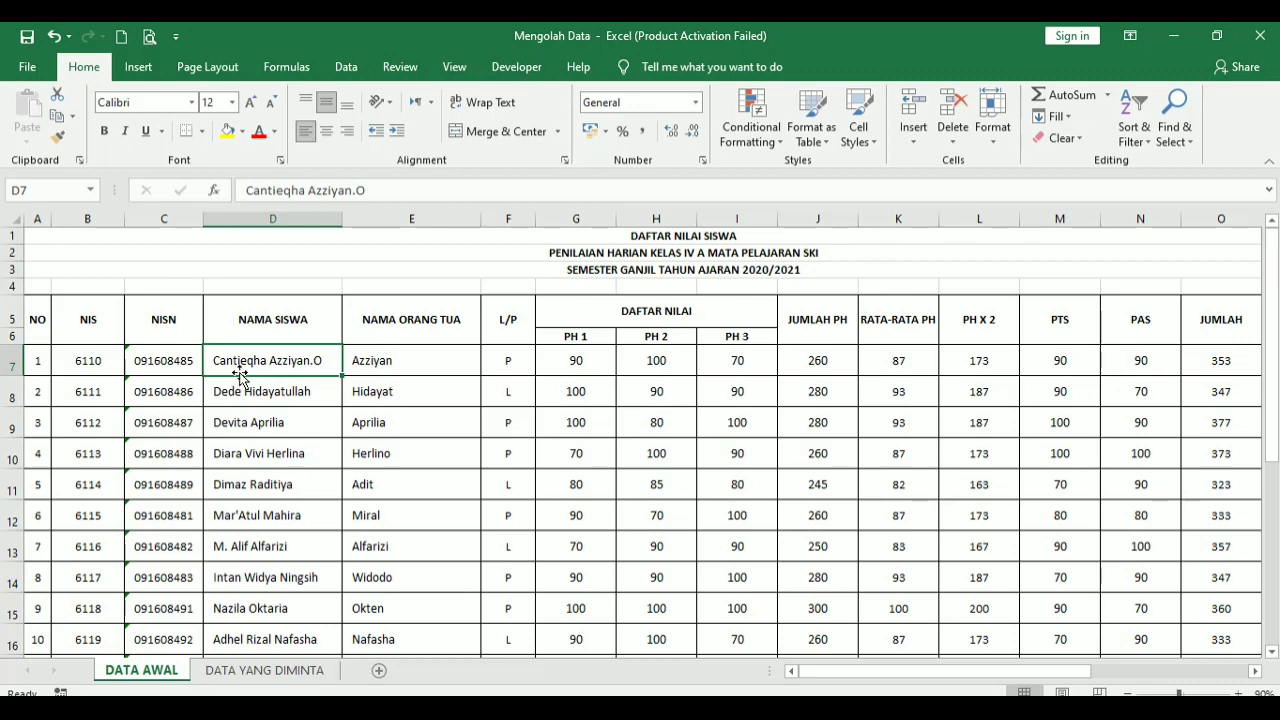
pyautogui.click(85, 366)
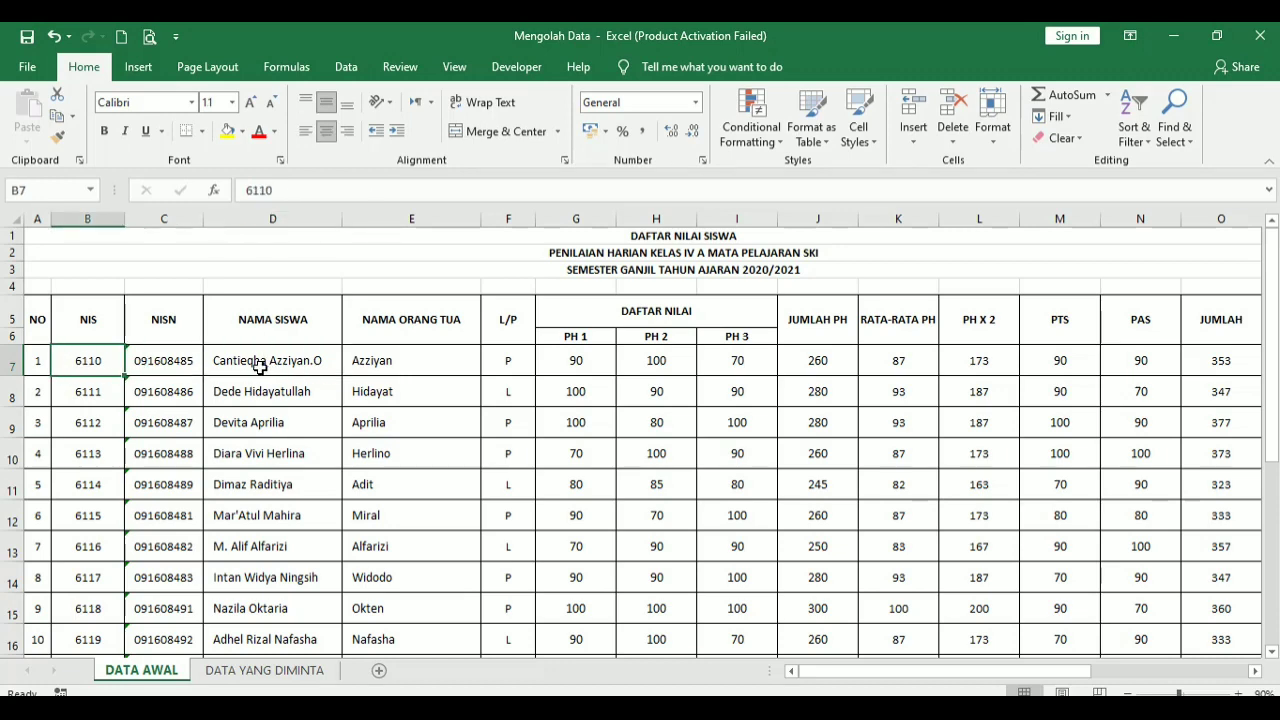
pyautogui.moveTo(256, 364); pyautogui.dragTo(281, 580)
pyautogui.moveTo(1271, 440); pyautogui.dragTo(1247, 283)
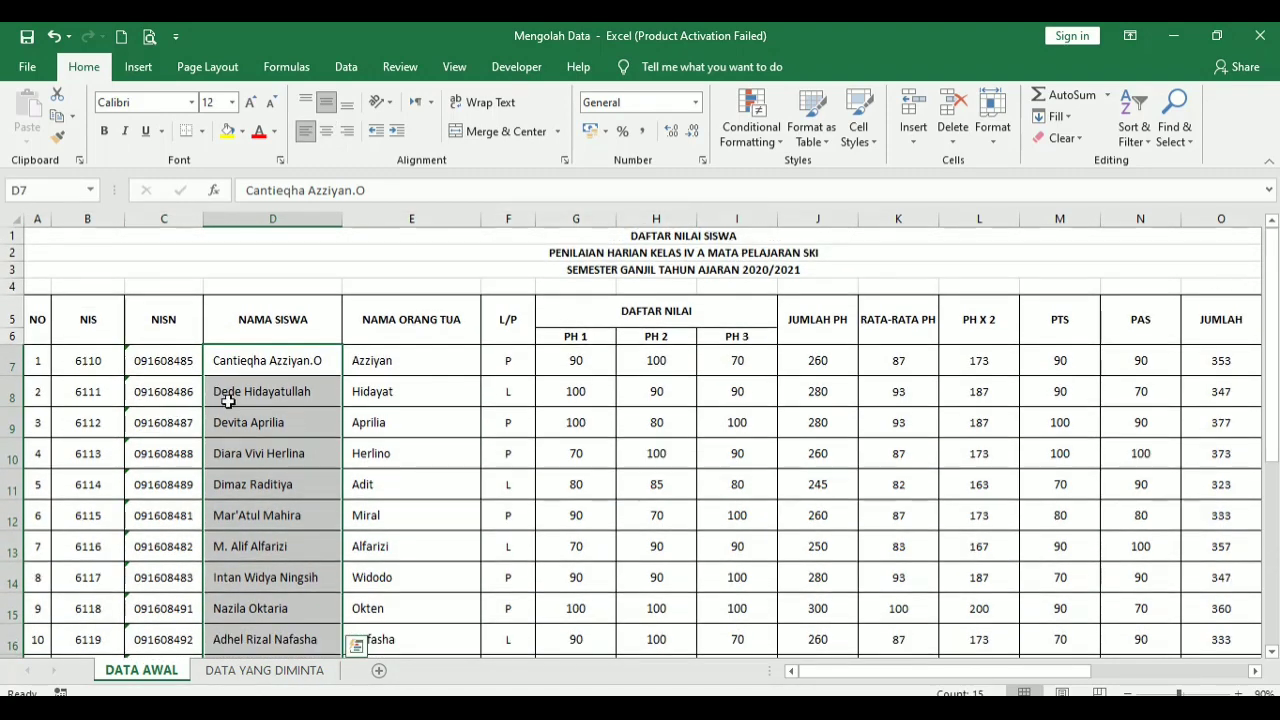
pyautogui.click(1150, 148)
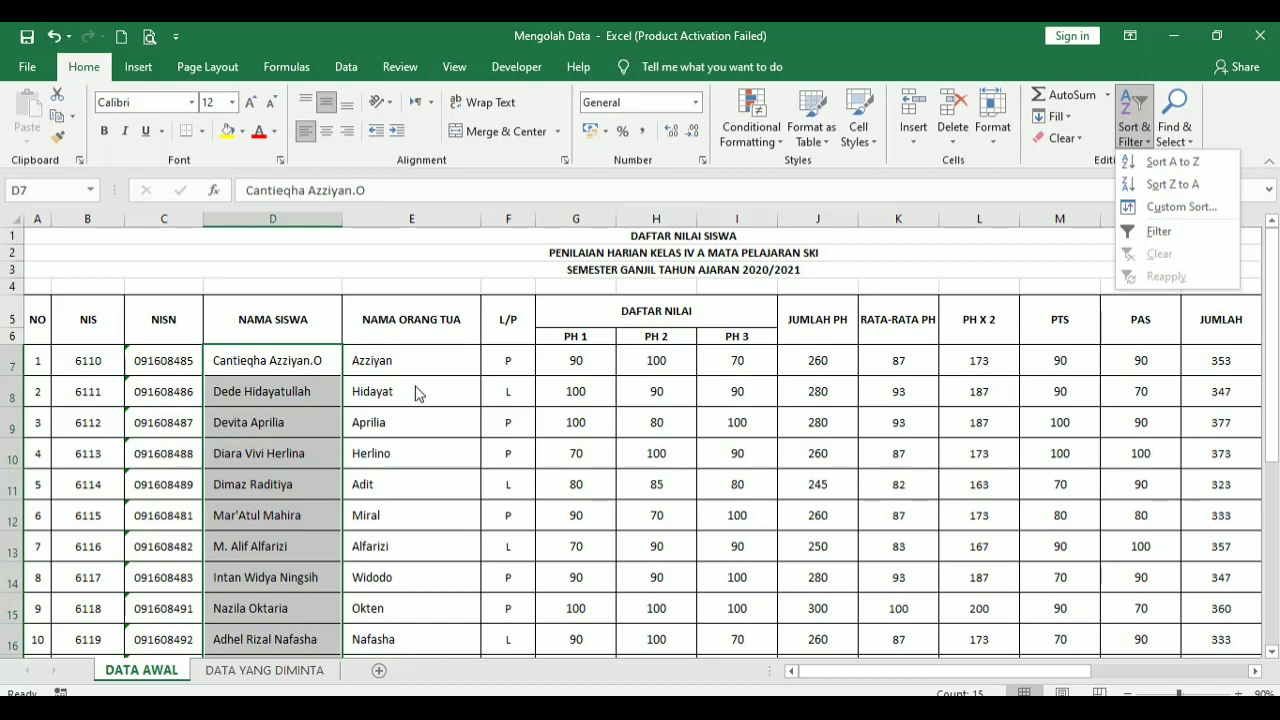
pyautogui.click(1171, 164)
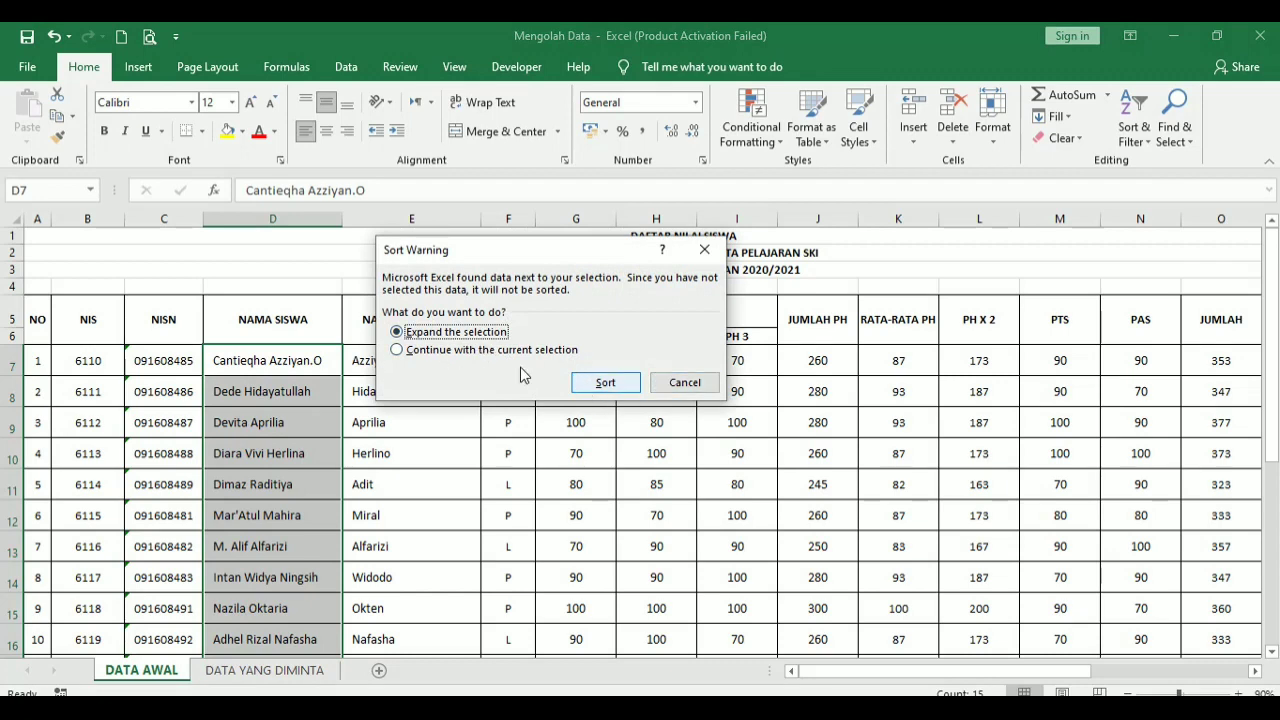
pyautogui.click(604, 384)
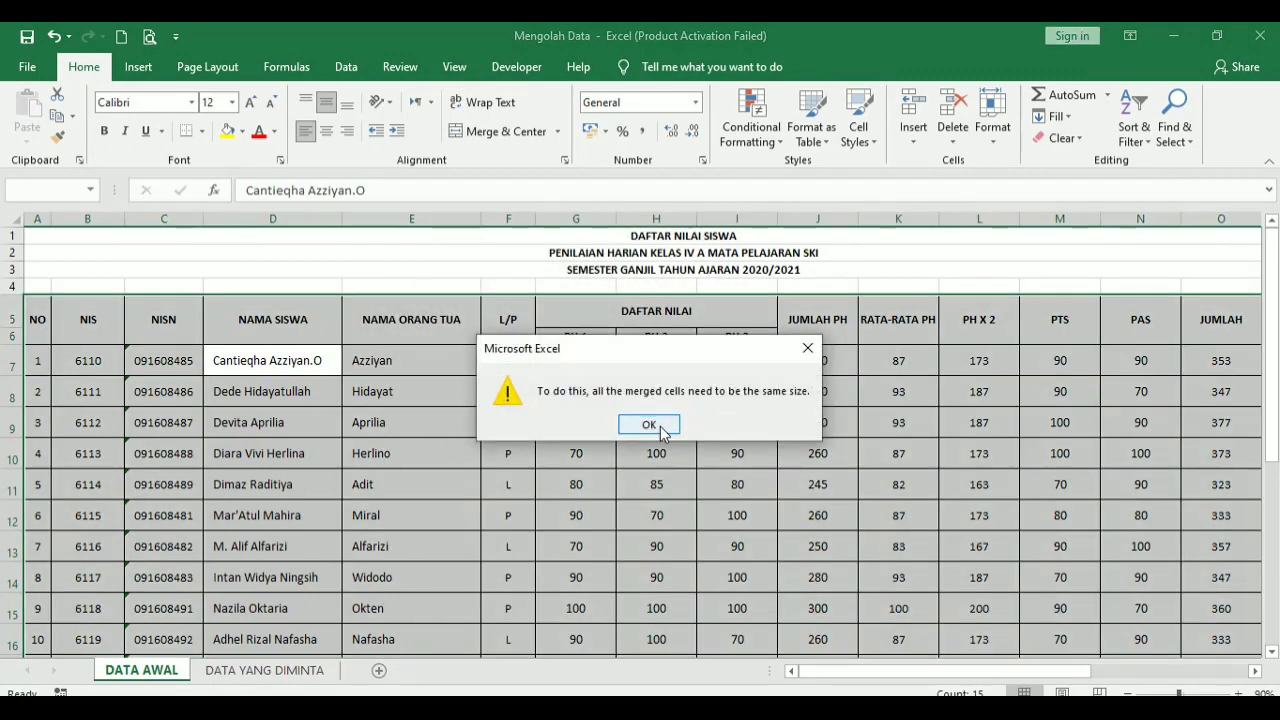
pyautogui.click(649, 426)
pyautogui.click(1140, 148)
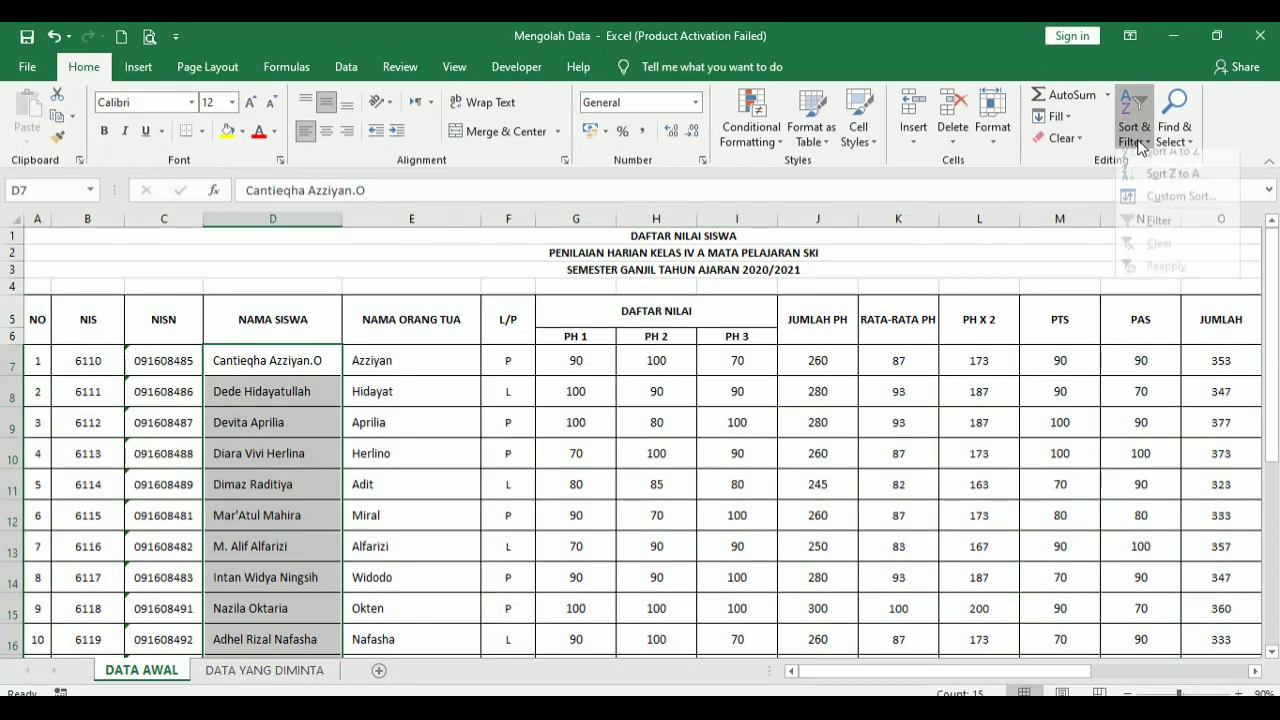
pyautogui.click(1163, 190)
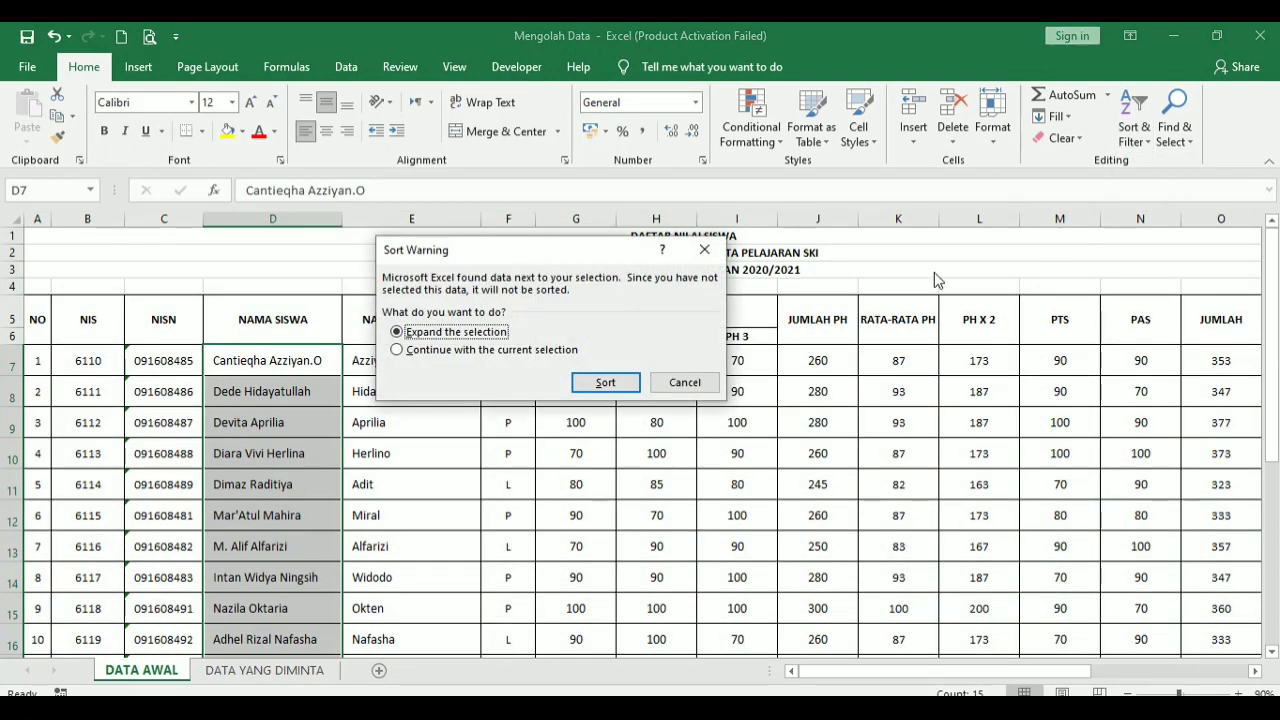
pyautogui.click(704, 249)
# Sort only the NAMA SISWA entries A to Z by continuing with the current selection, and undo the sort.
pyautogui.click(1136, 135)
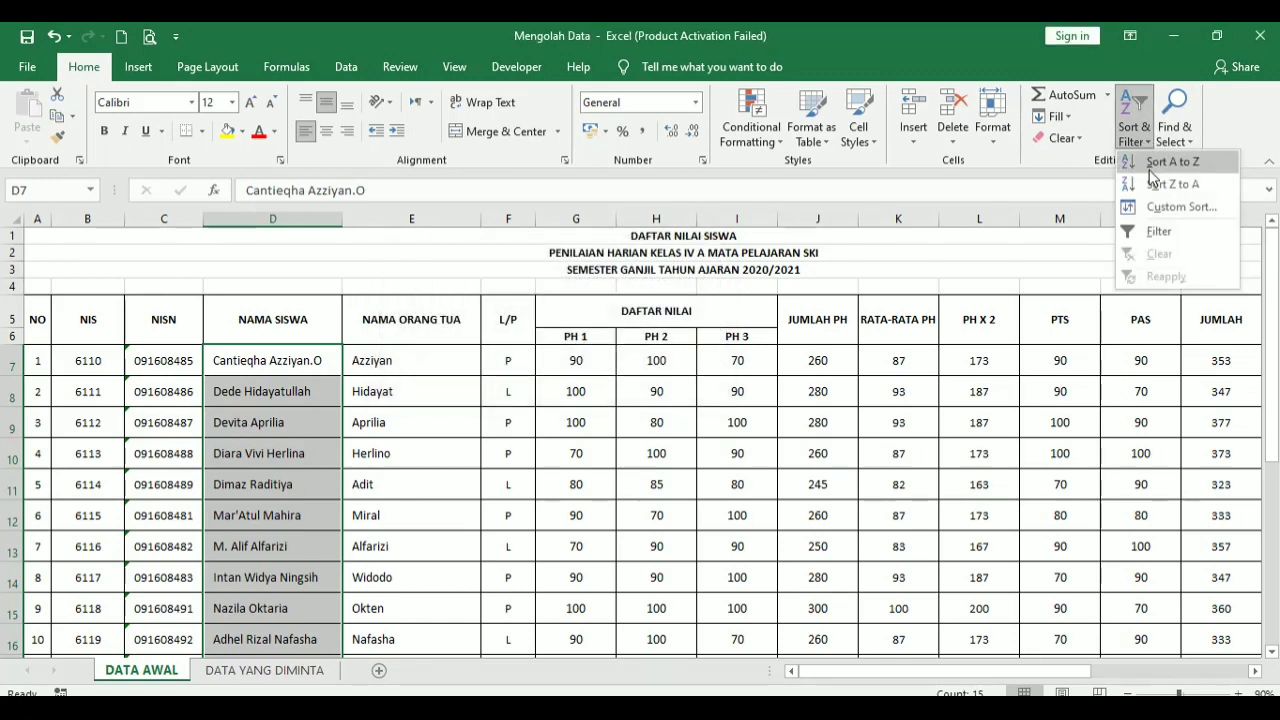
pyautogui.click(1153, 163)
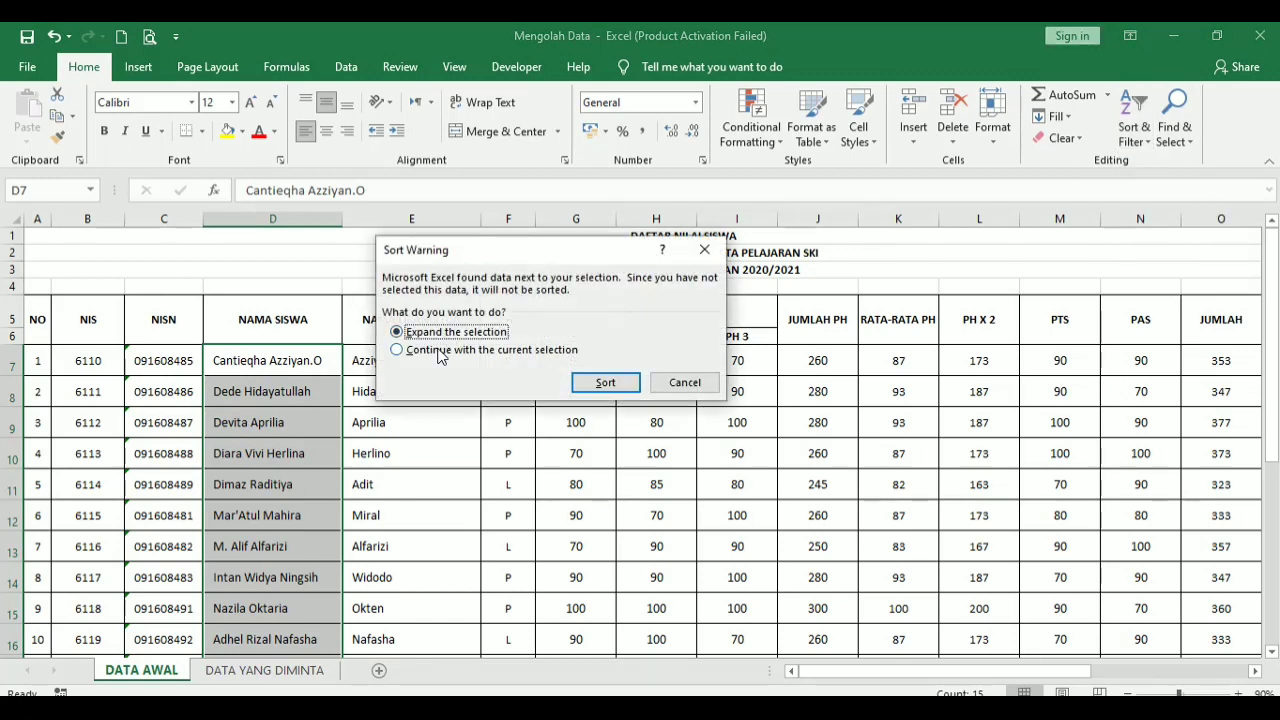
pyautogui.click(440, 350)
pyautogui.click(604, 384)
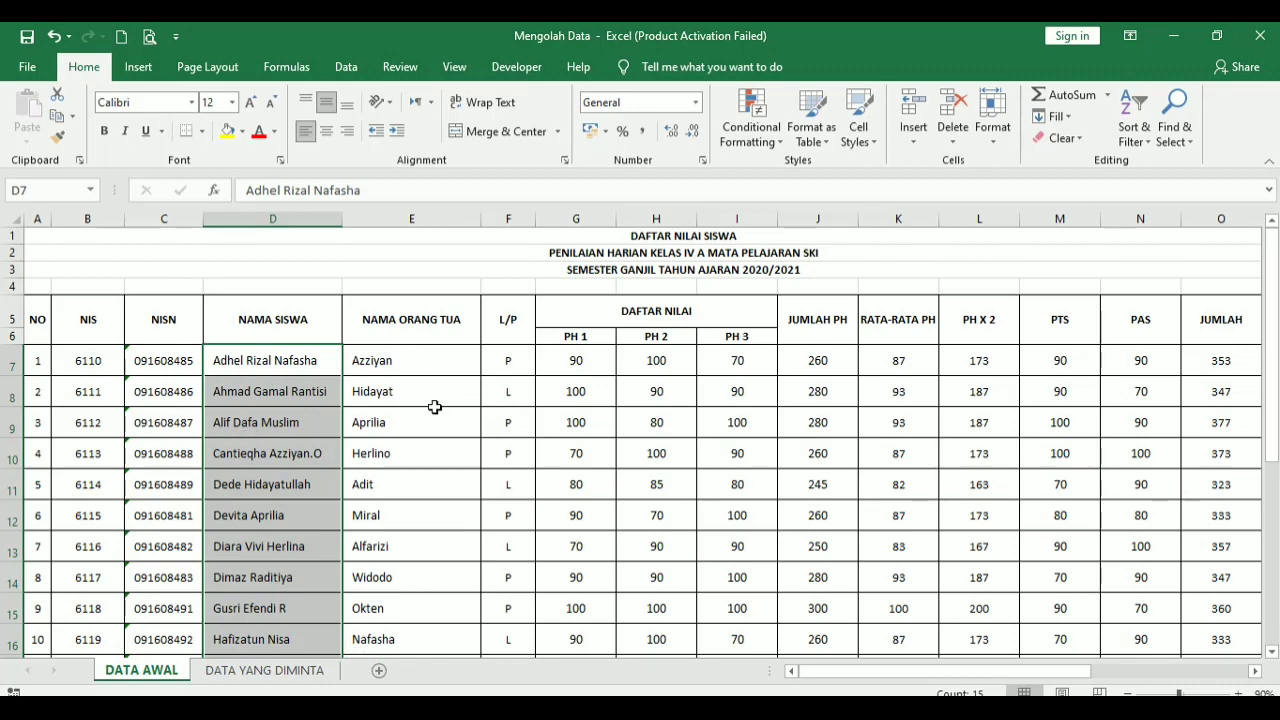
pyautogui.hotkey('ctrl', 'z')
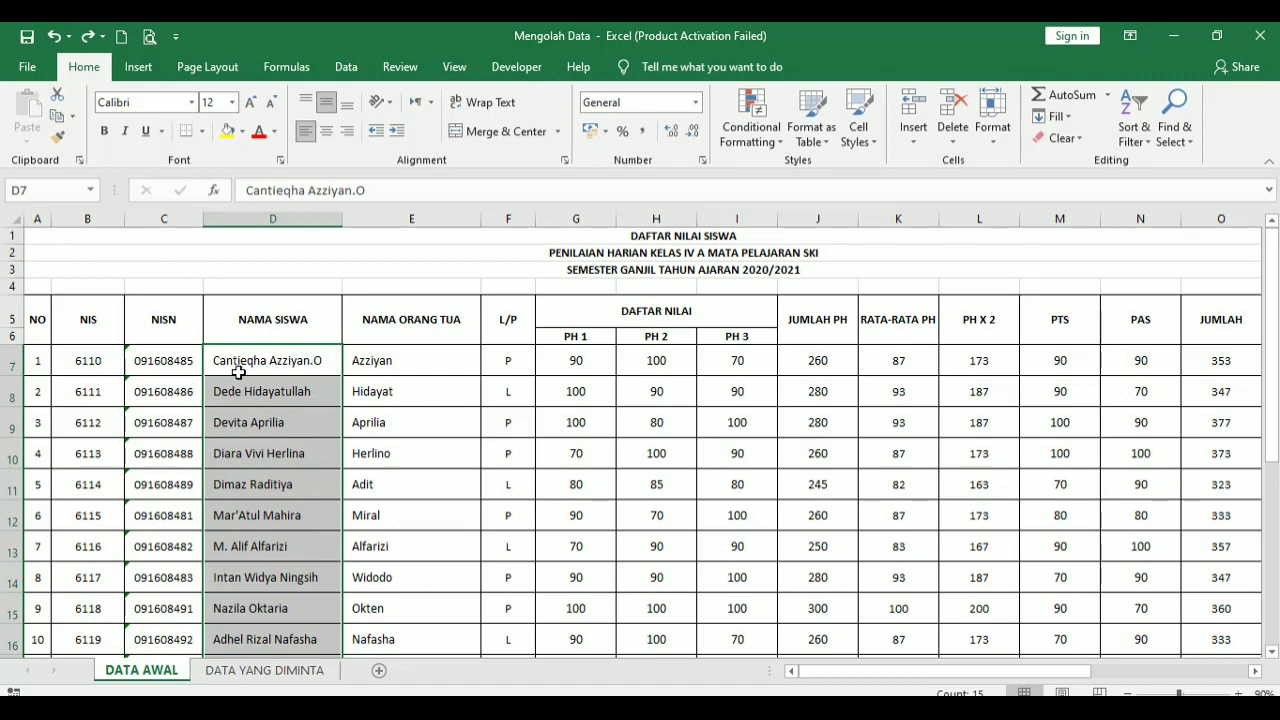
# Custom-sort the student records in B7:S21 by Column D on cell values, A to Z, and undo the sort.
pyautogui.moveTo(79, 365); pyautogui.dragTo(1109, 563)
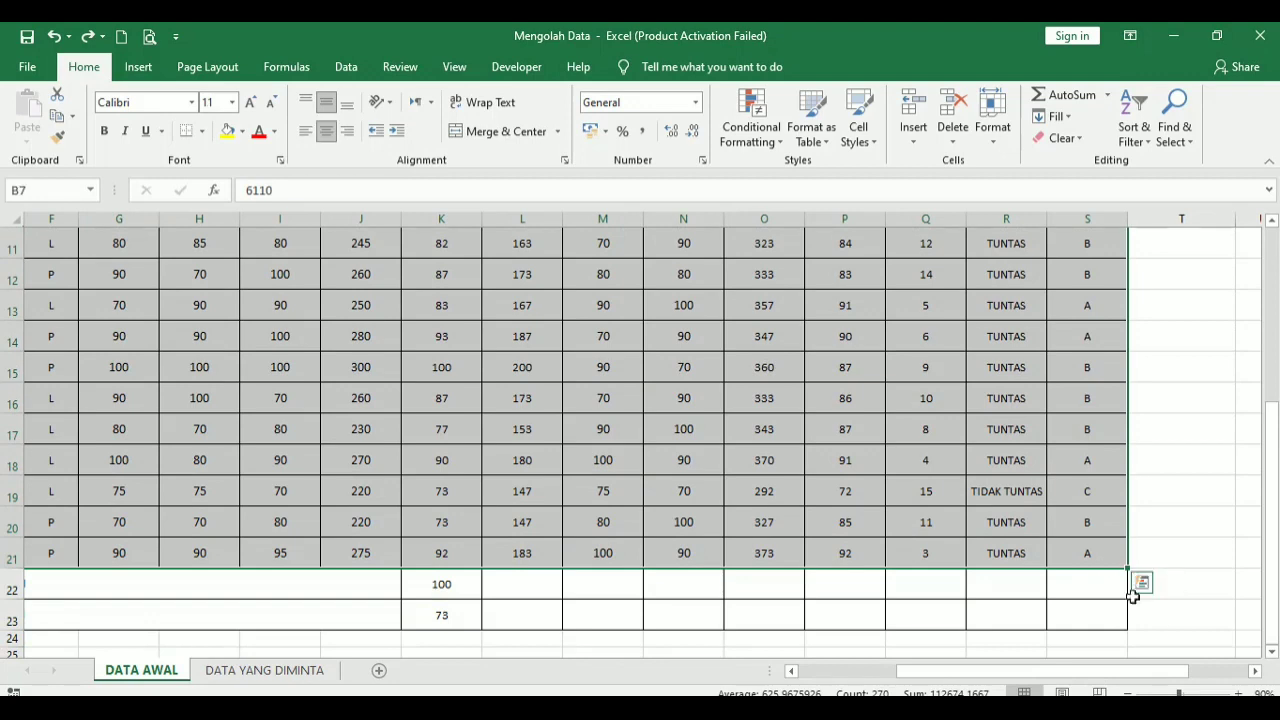
pyautogui.moveTo(1146, 665); pyautogui.dragTo(703, 671)
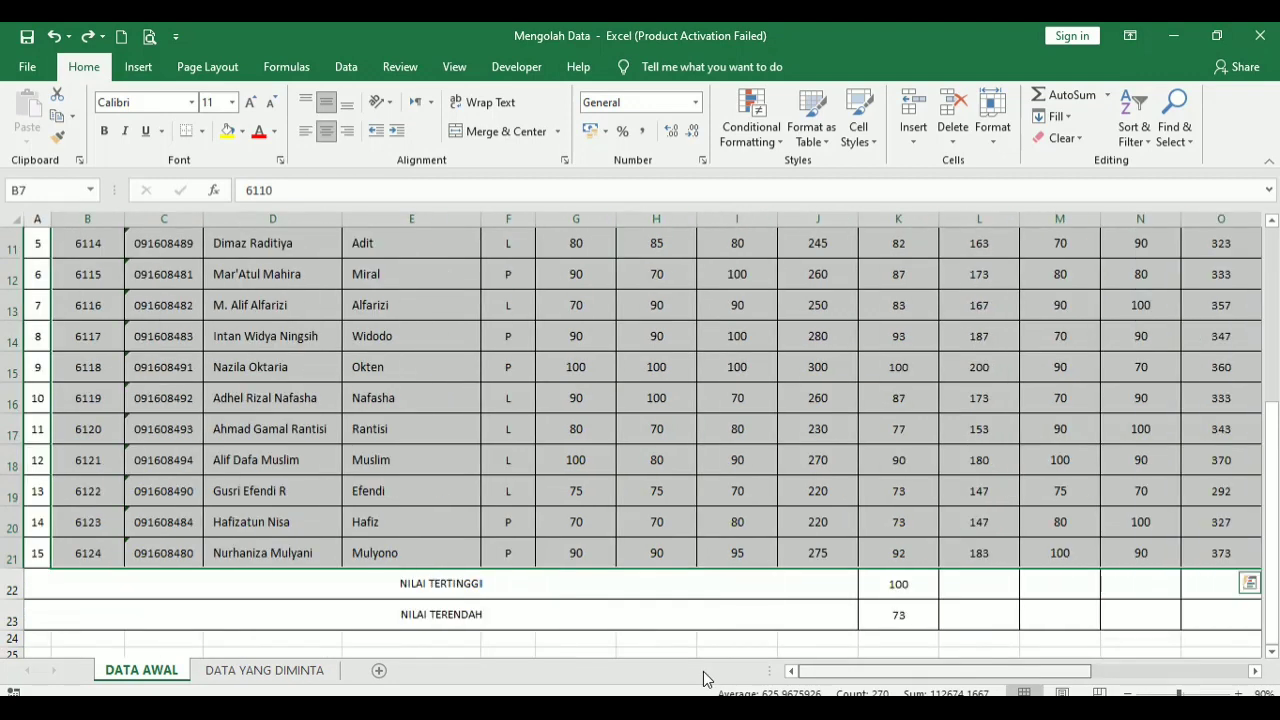
pyautogui.moveTo(1271, 440); pyautogui.dragTo(1263, 250)
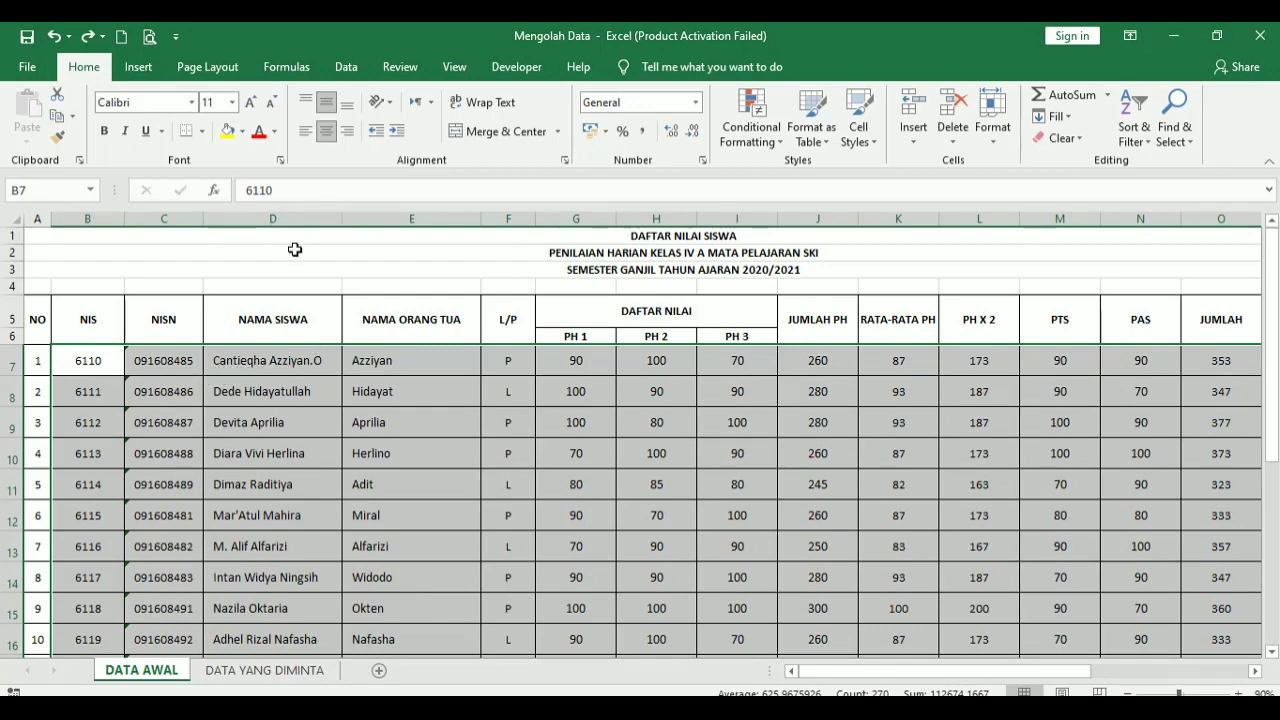
pyautogui.click(1149, 146)
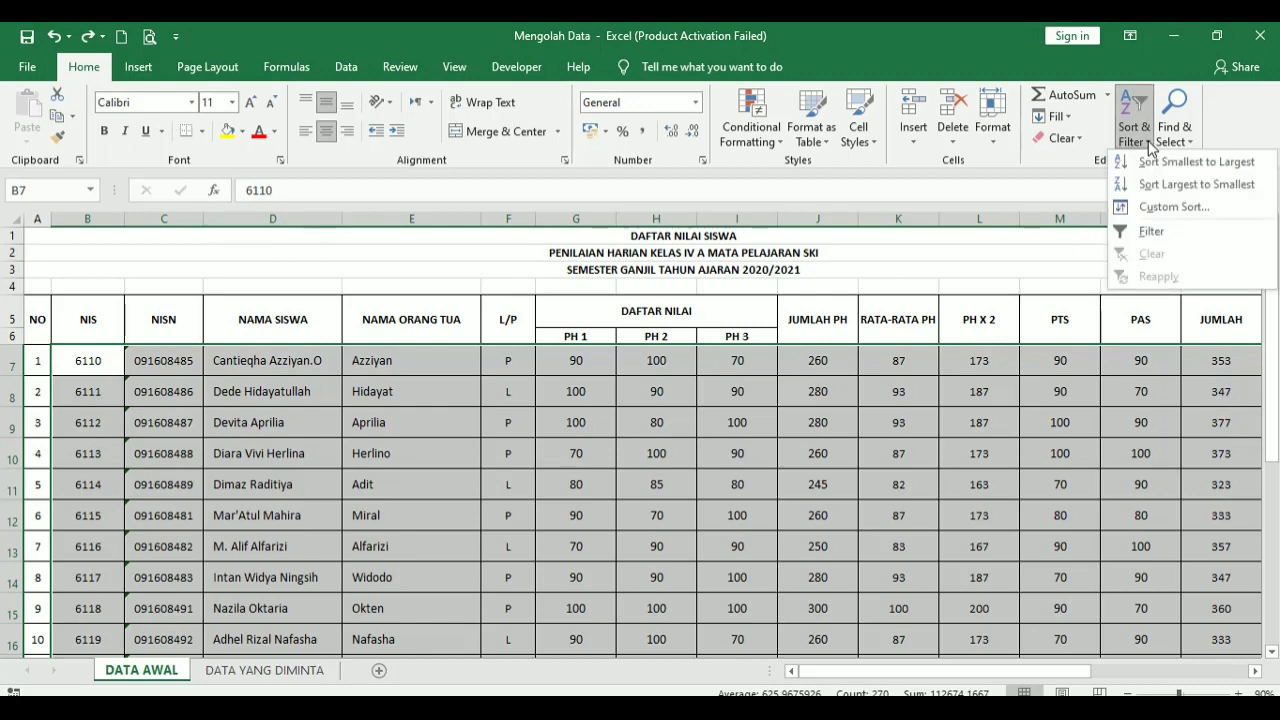
pyautogui.click(1165, 207)
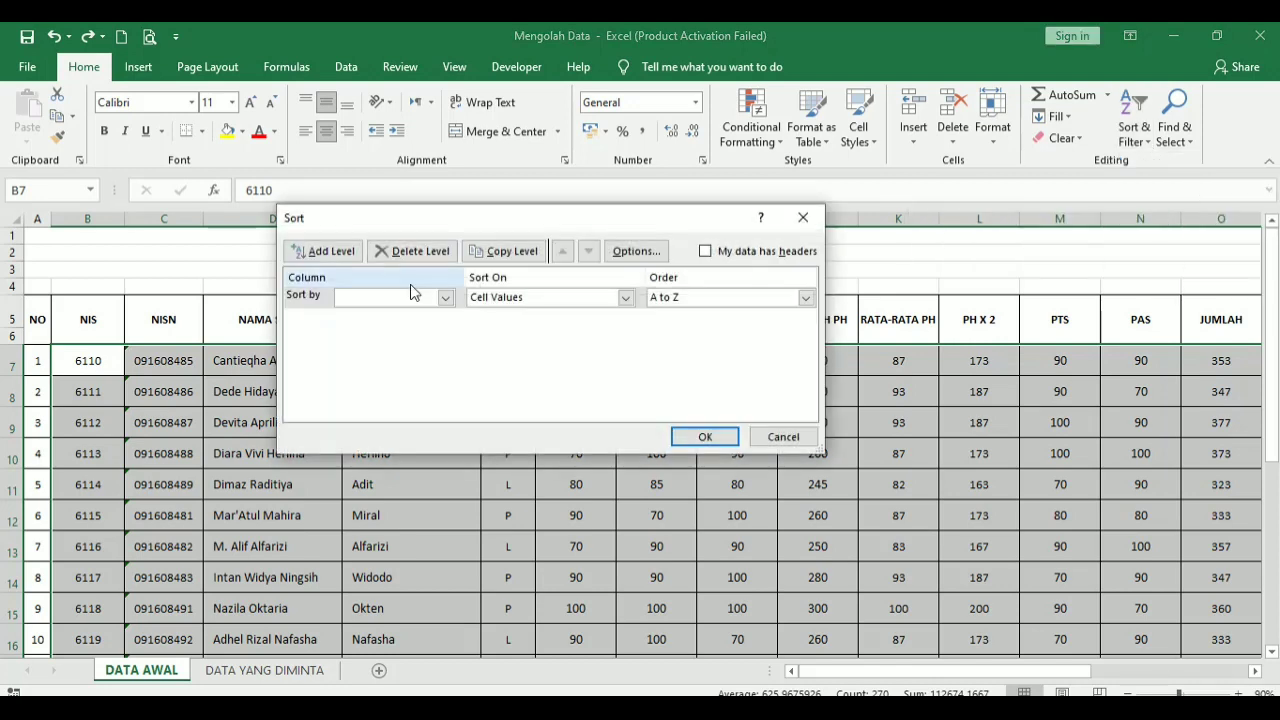
pyautogui.click(445, 297)
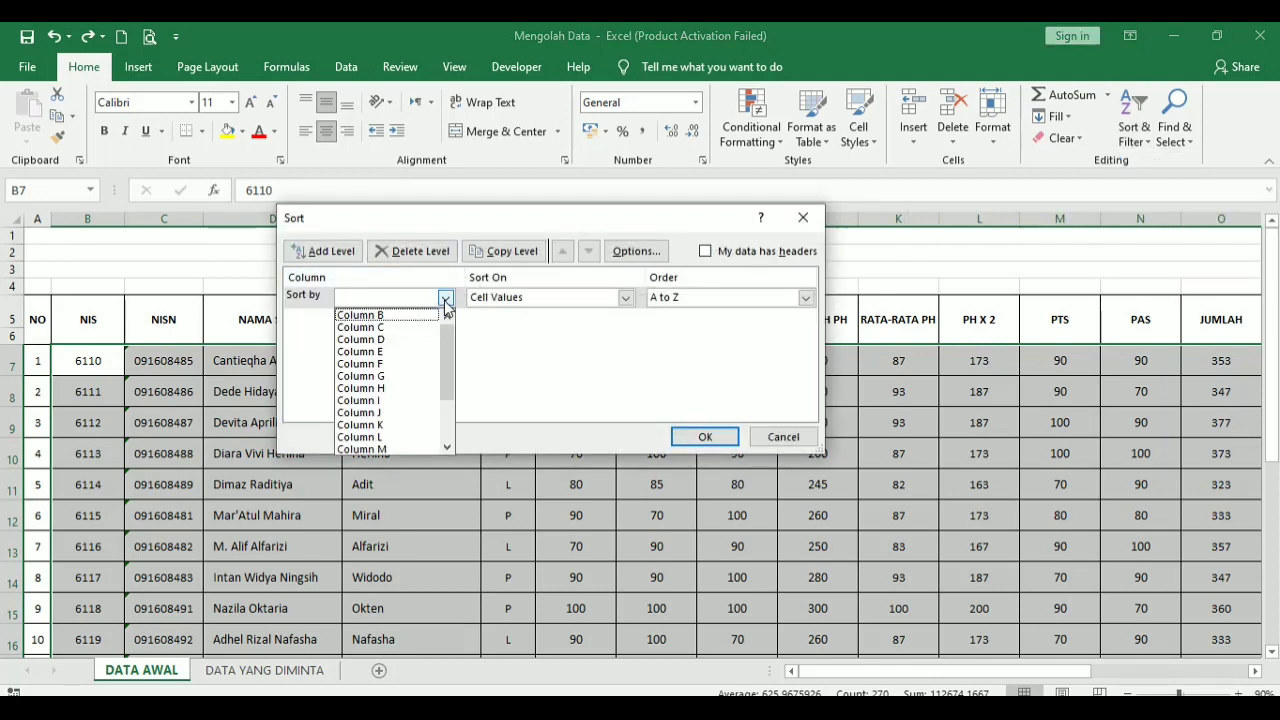
pyautogui.click(431, 219)
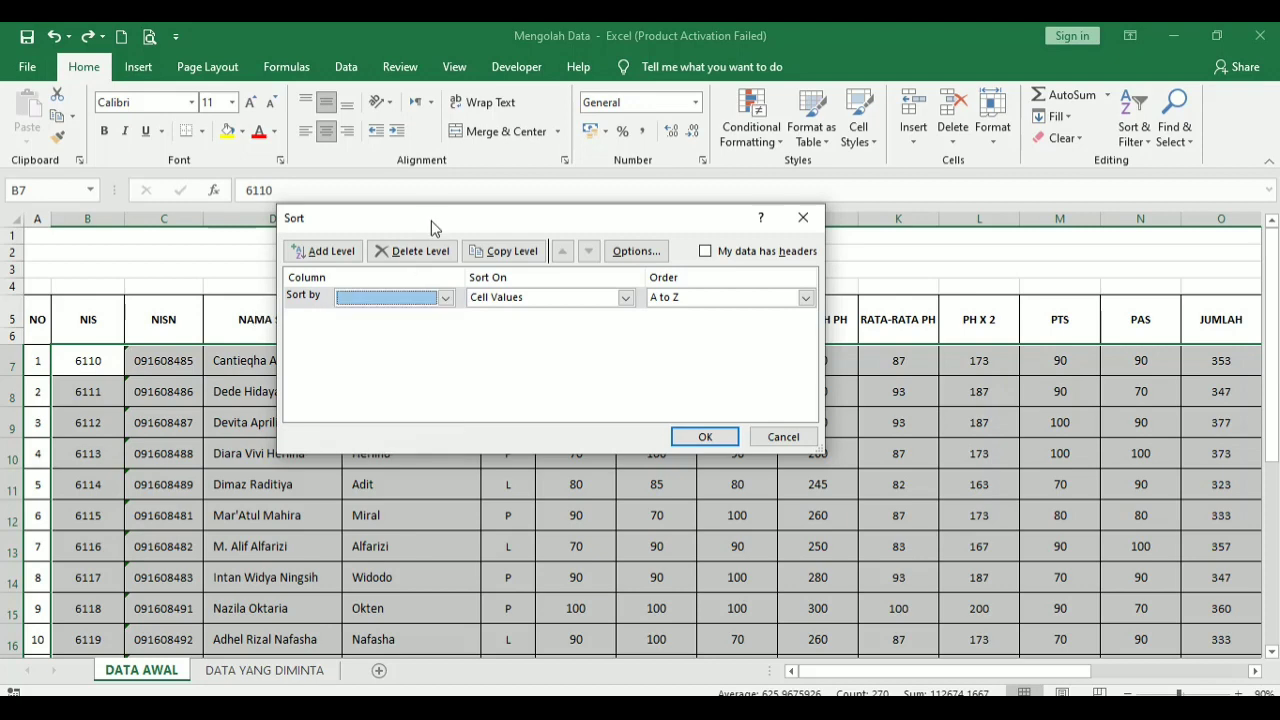
pyautogui.moveTo(553, 220); pyautogui.dragTo(740, 255)
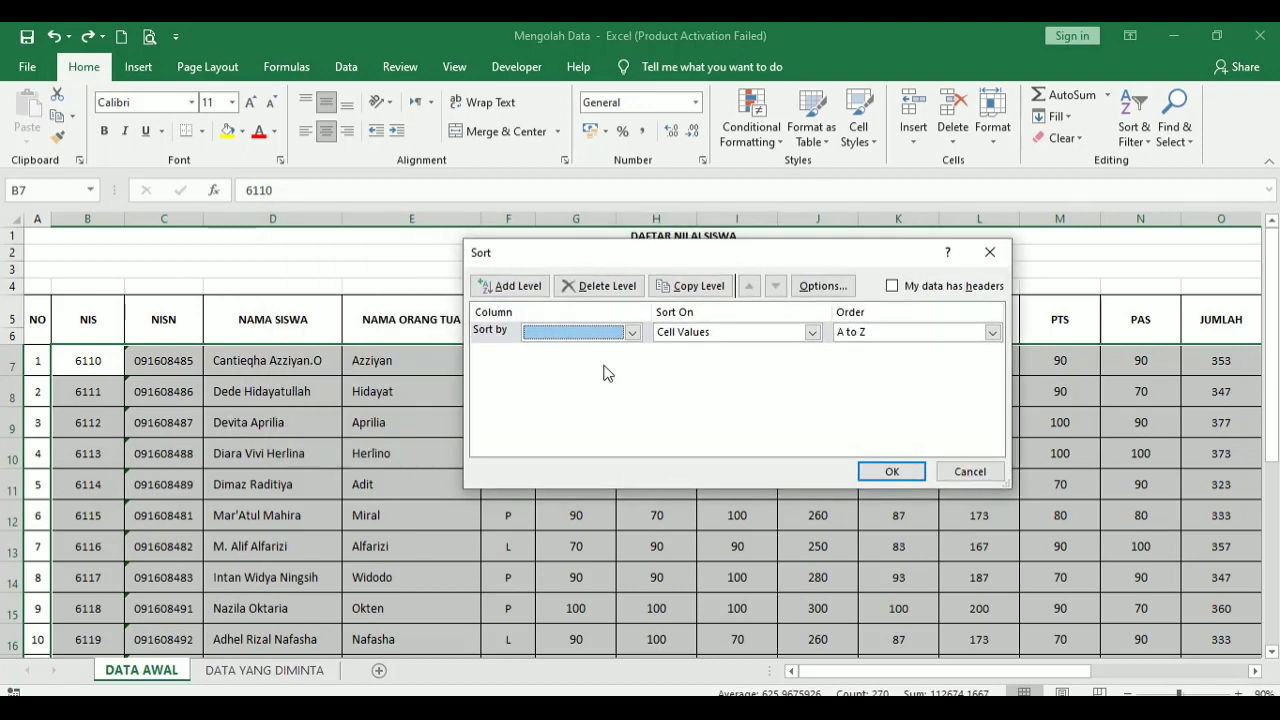
pyautogui.click(632, 333)
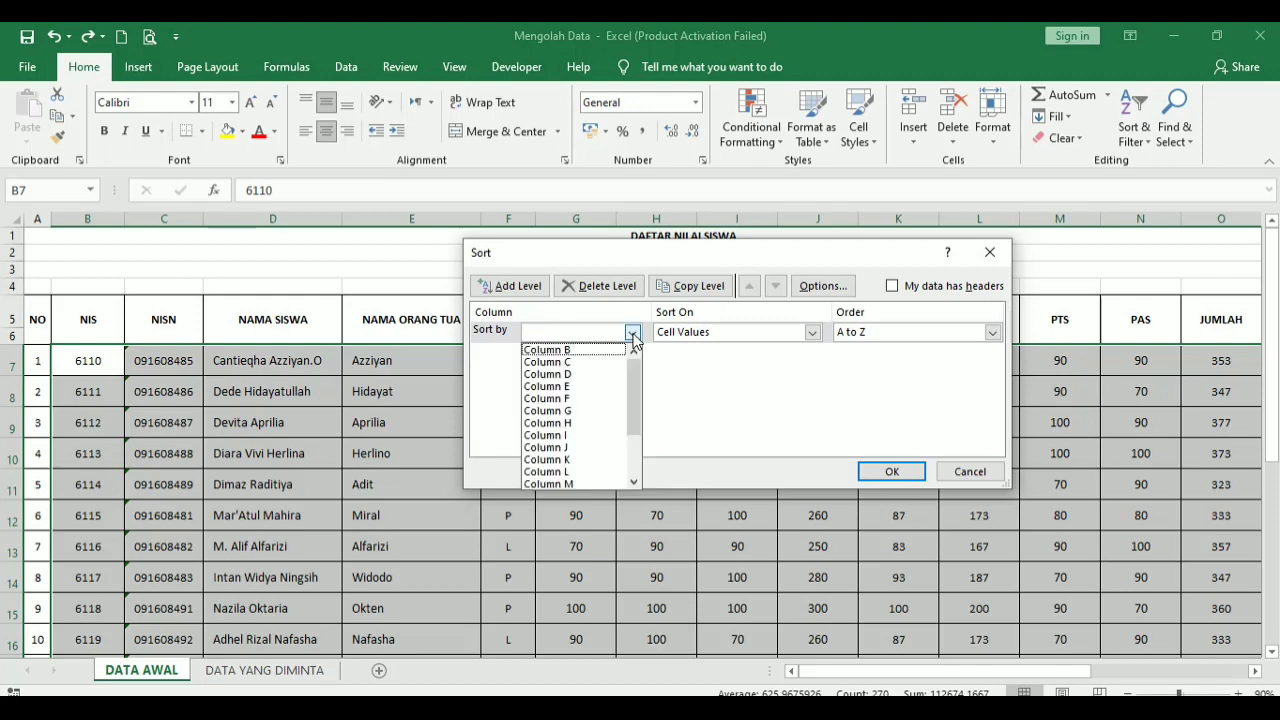
pyautogui.click(572, 375)
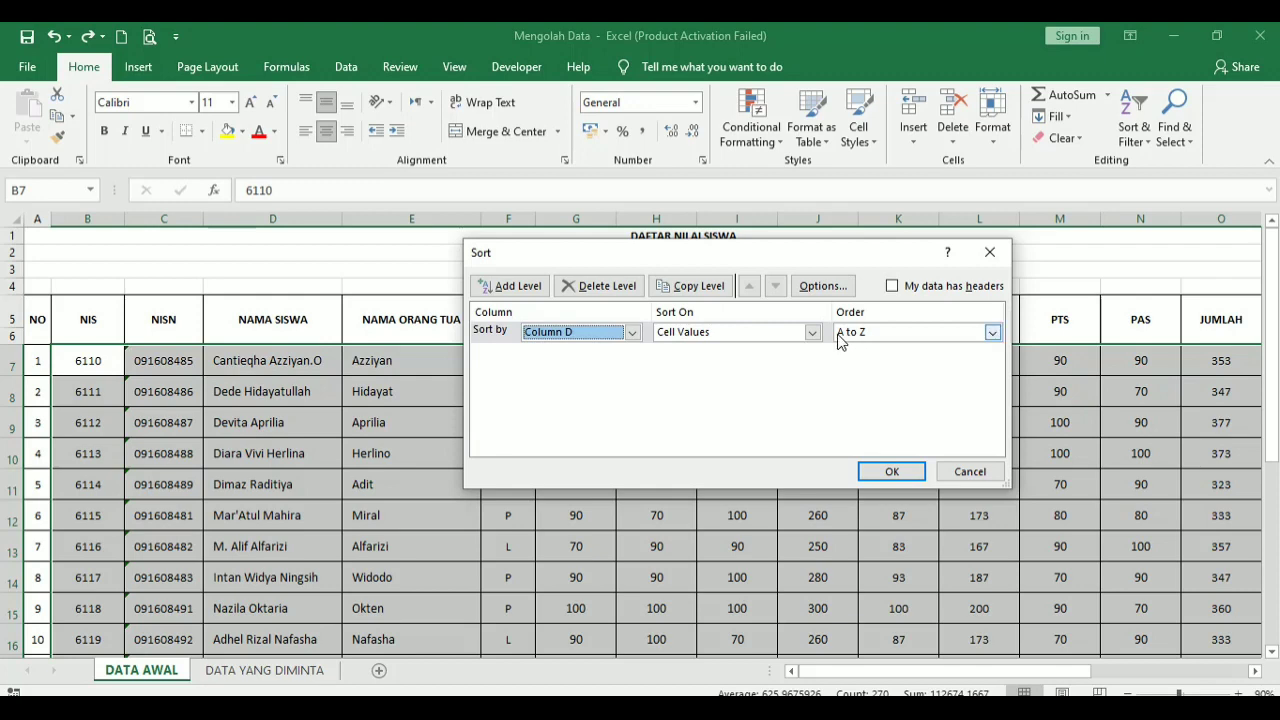
pyautogui.click(893, 474)
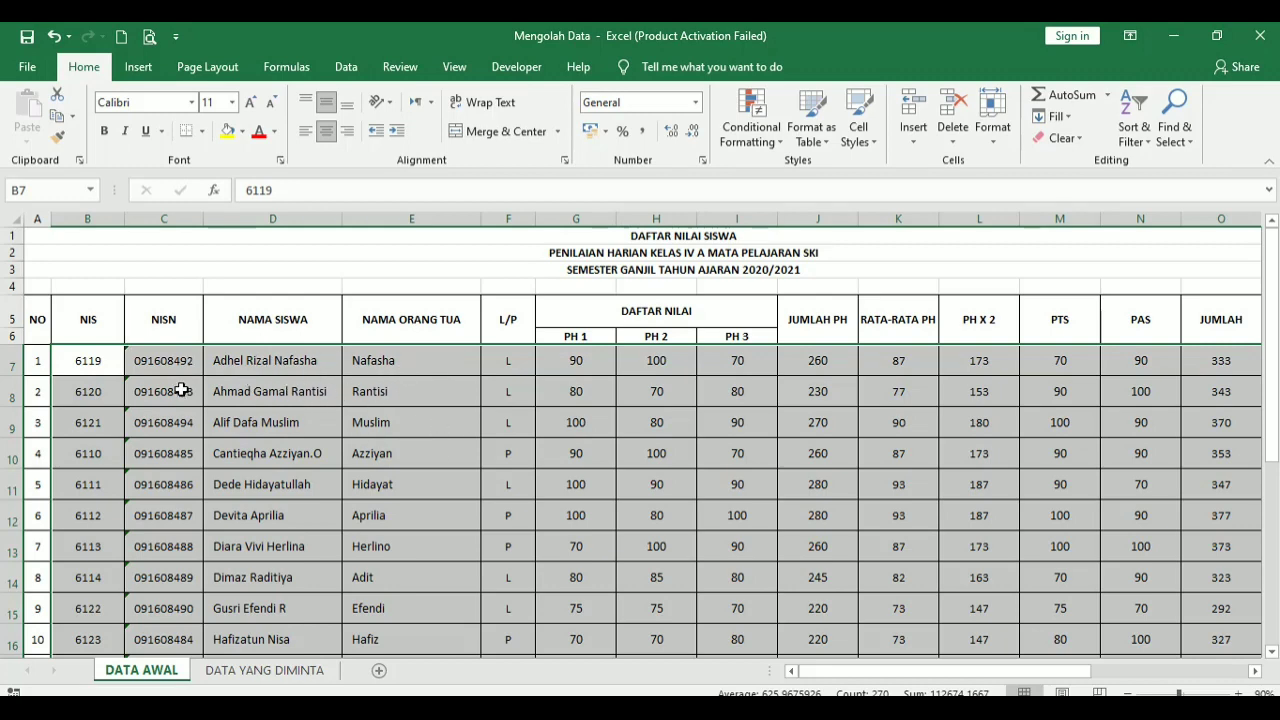
pyautogui.hotkey('ctrl', 'z')
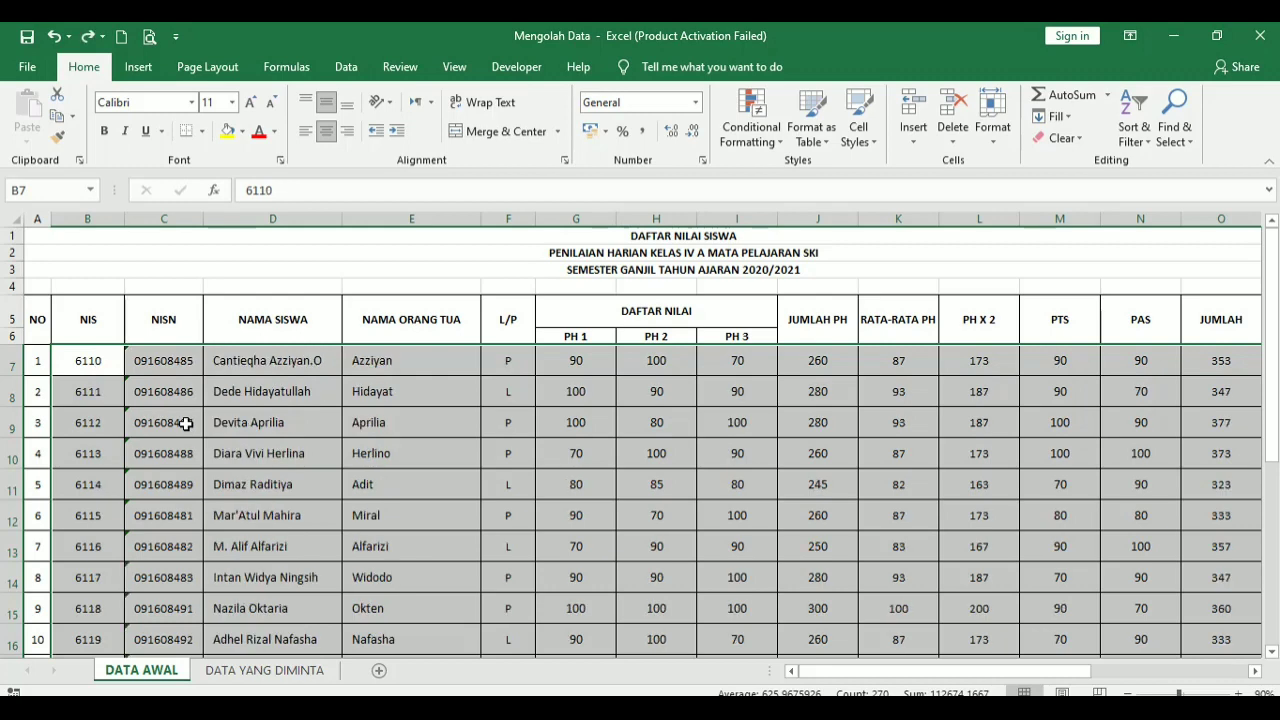
# Compare the NAMA ORANG TUA entries on DATA YANG DIMINTA with the matching student records on DATA AWAL.
pyautogui.click(424, 362)
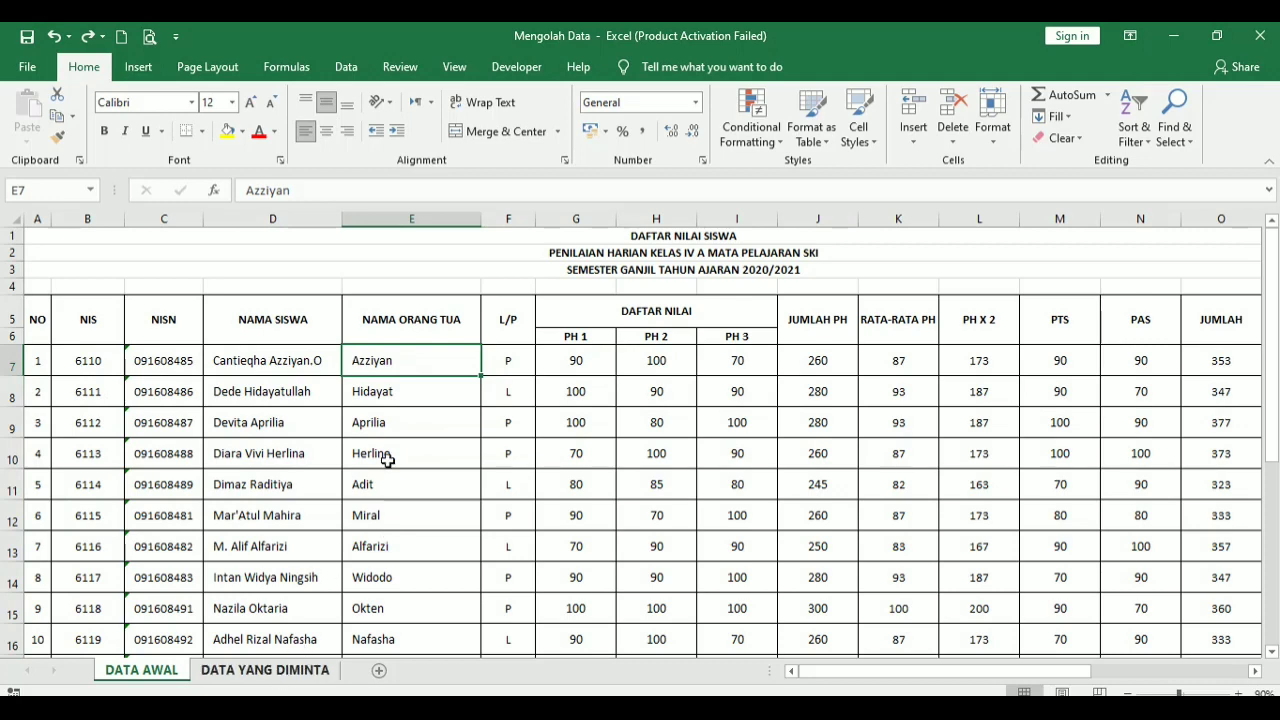
pyautogui.click(288, 674)
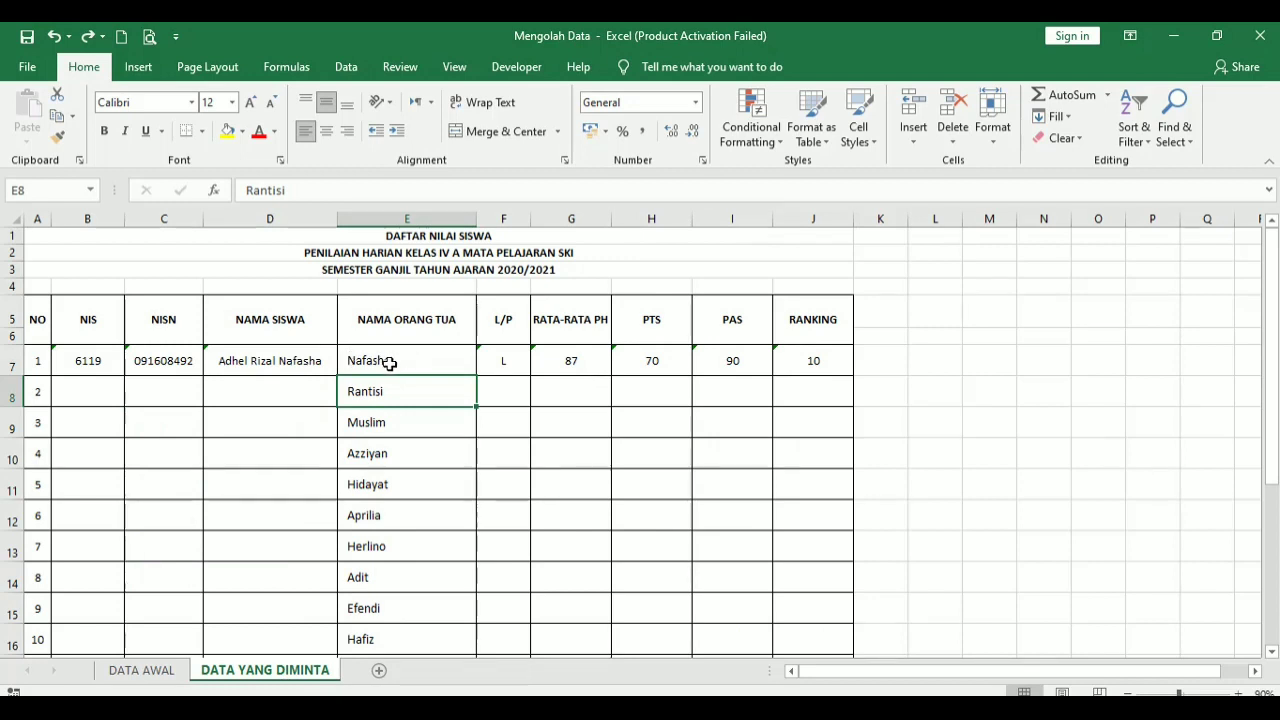
pyautogui.click(392, 424)
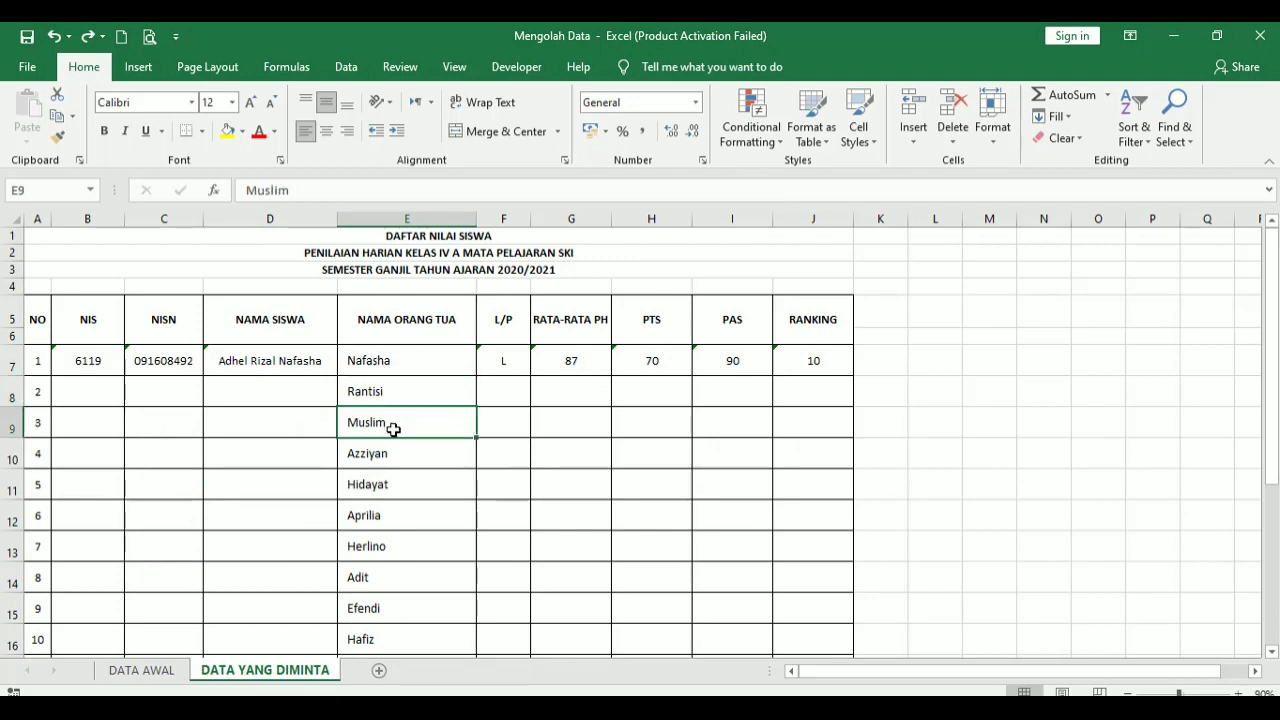
pyautogui.click(156, 674)
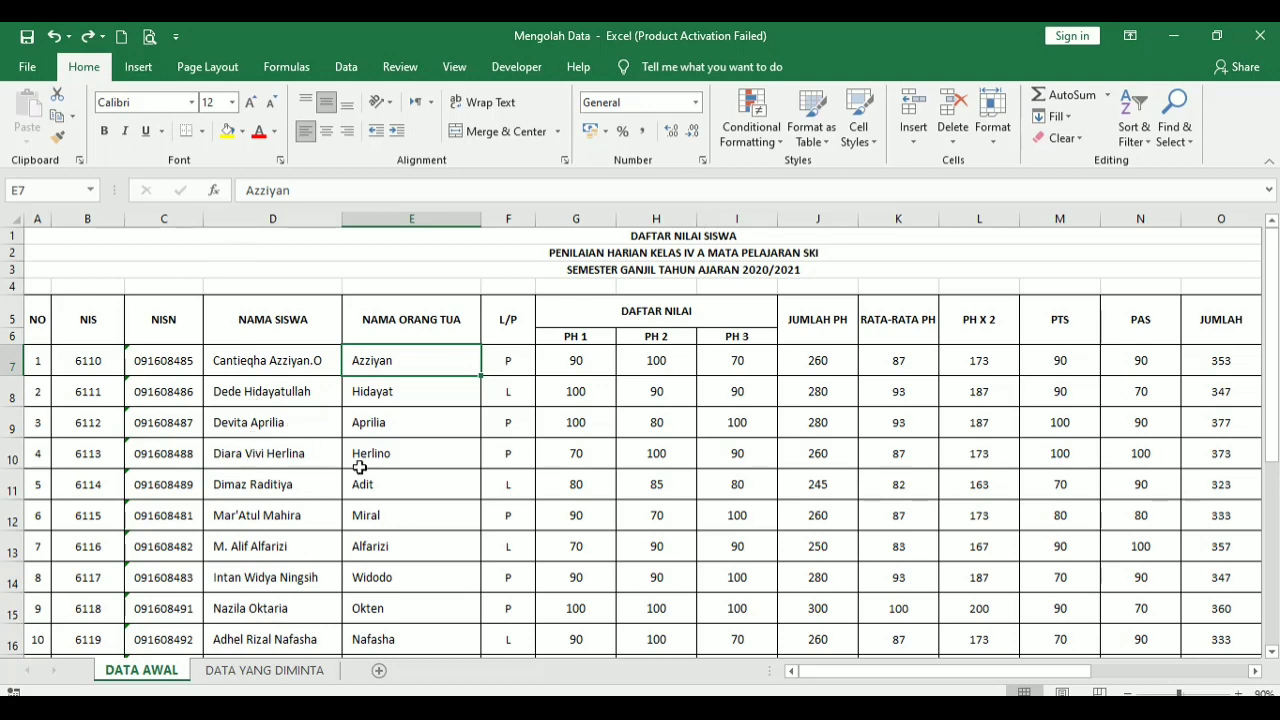
pyautogui.click(279, 642)
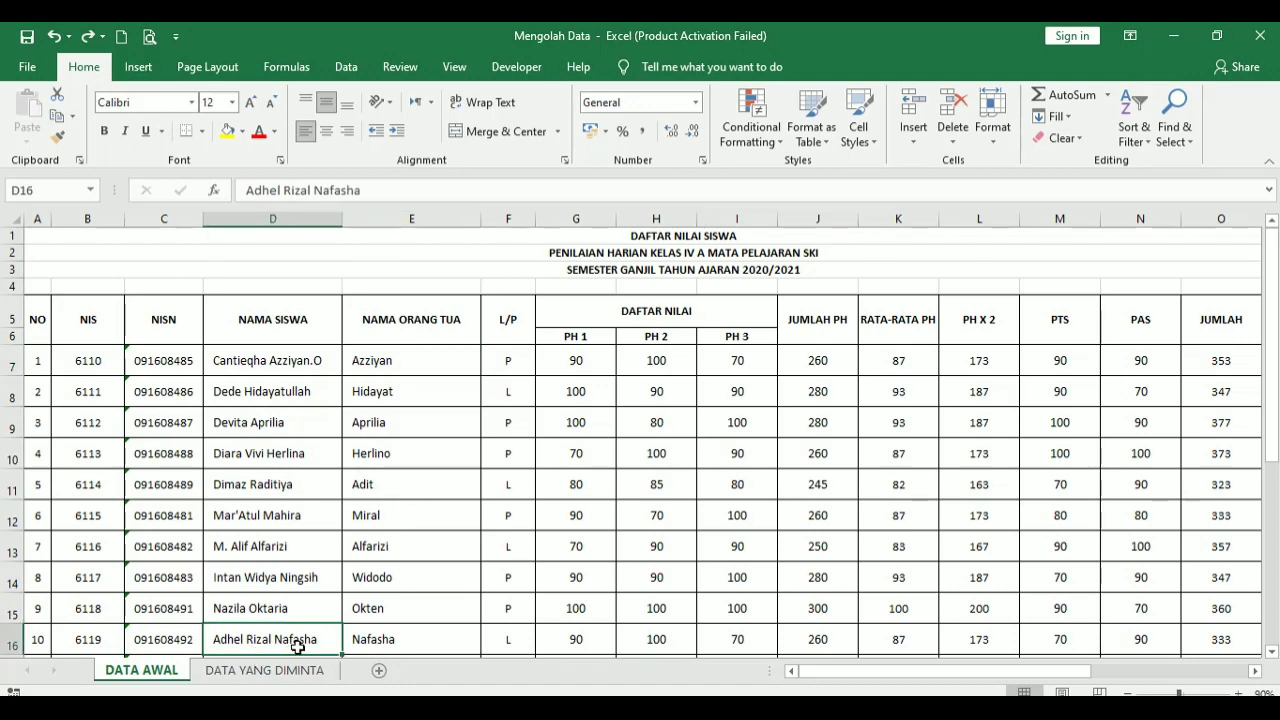
pyautogui.click(416, 642)
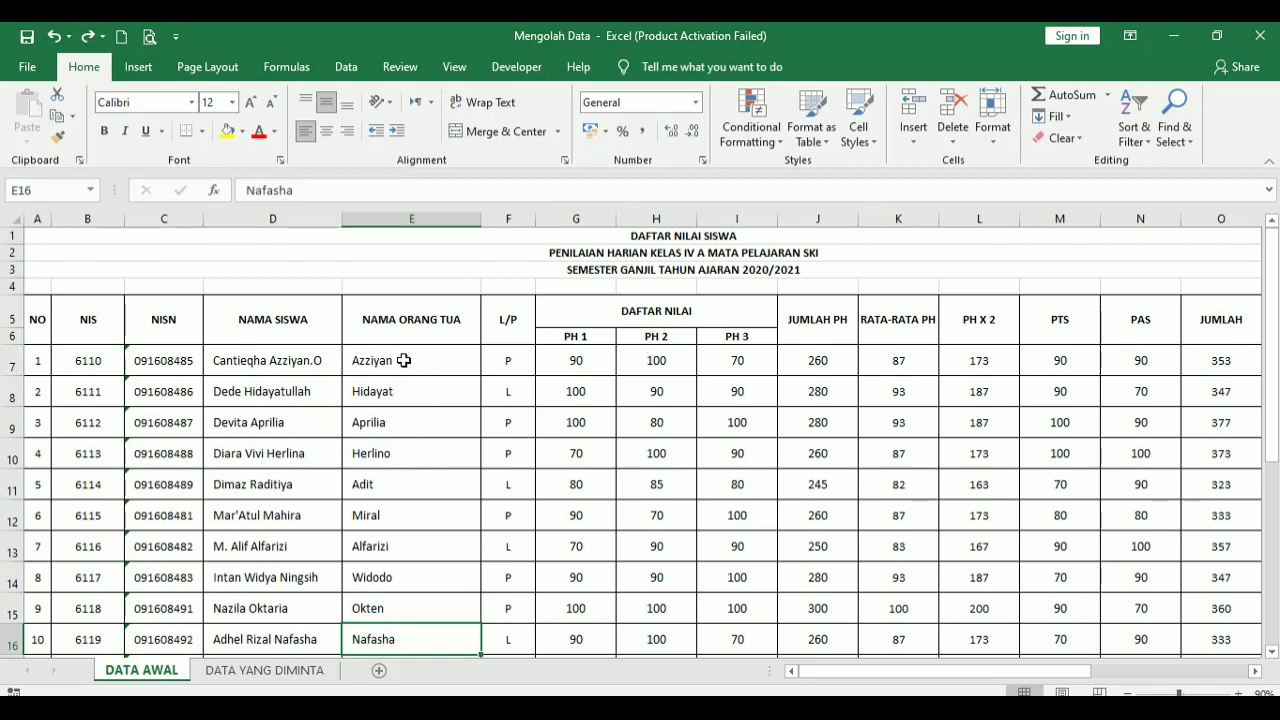
pyautogui.click(13, 361)
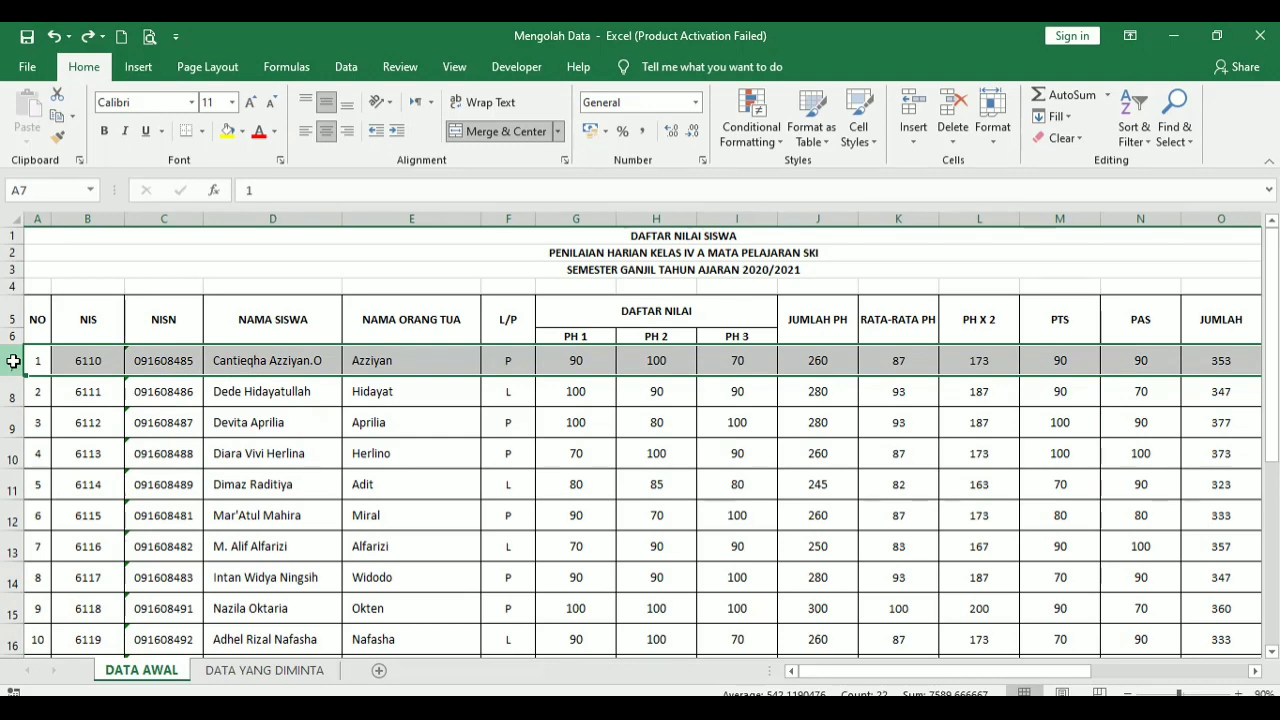
# Examine the first row on DATA YANG DIMINTA, checking the NIS formula in B7 against the parent name in E7.
pyautogui.click(250, 672)
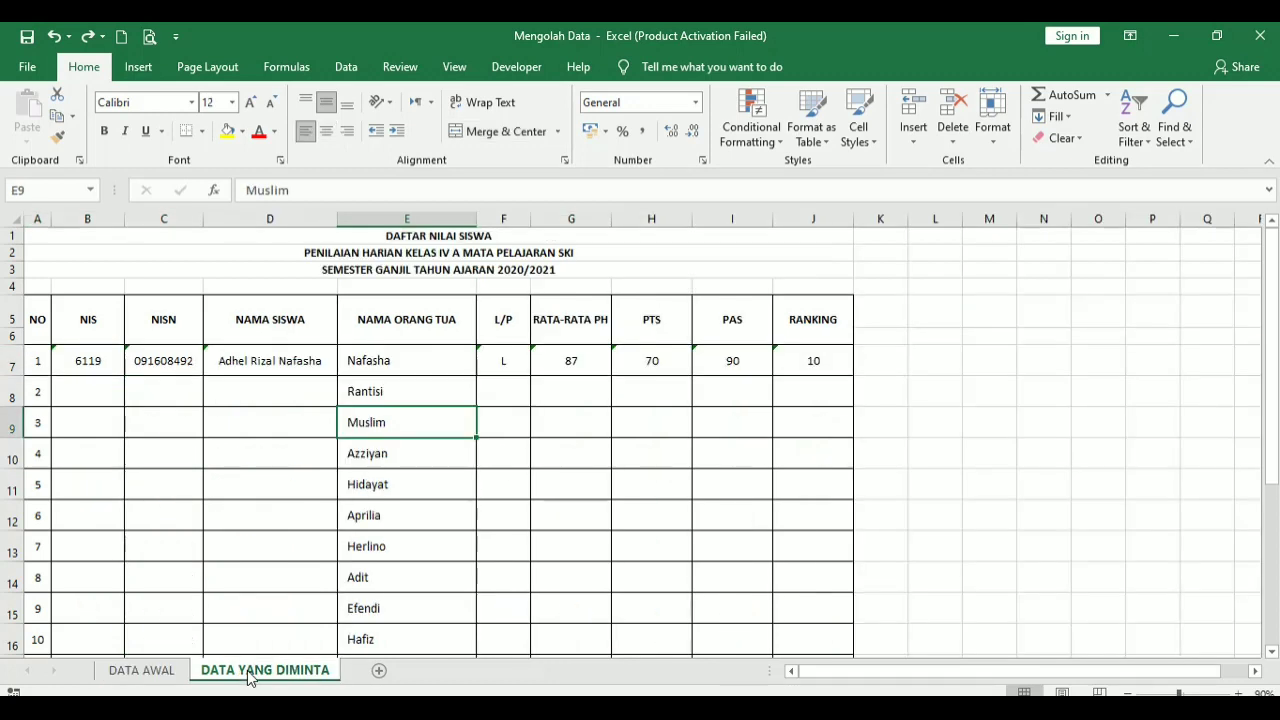
pyautogui.click(414, 366)
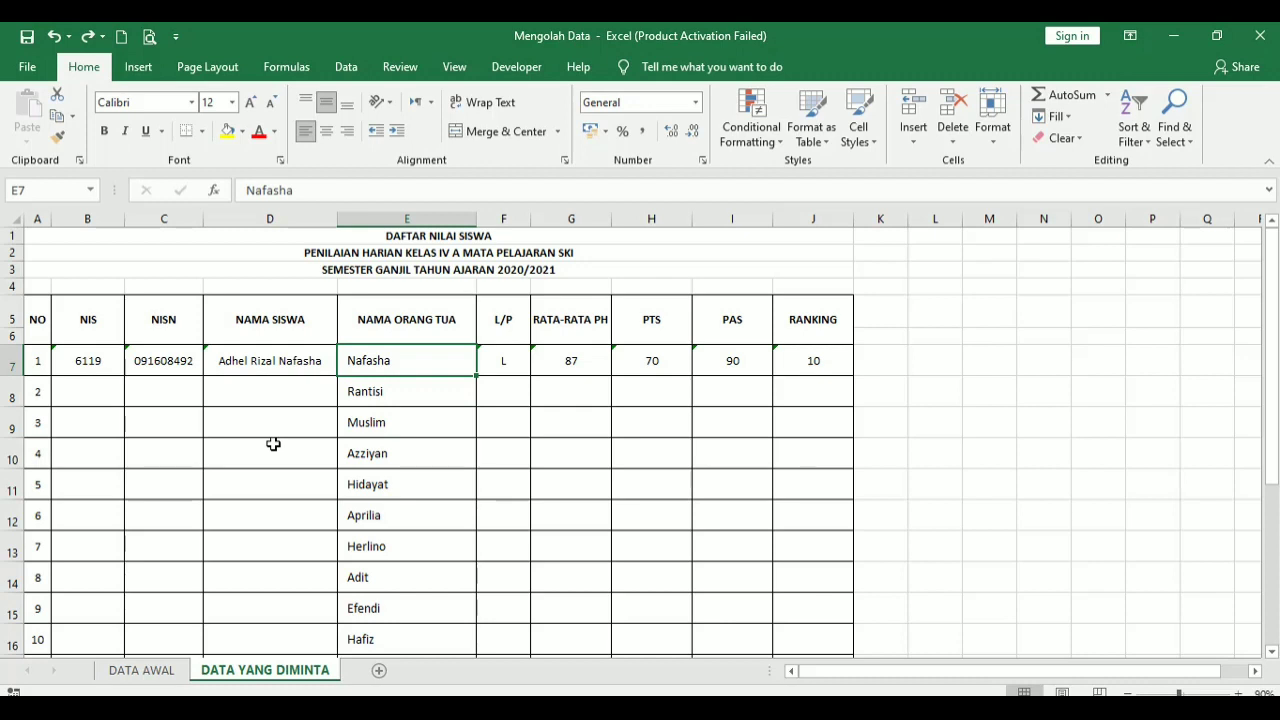
pyautogui.click(89, 363)
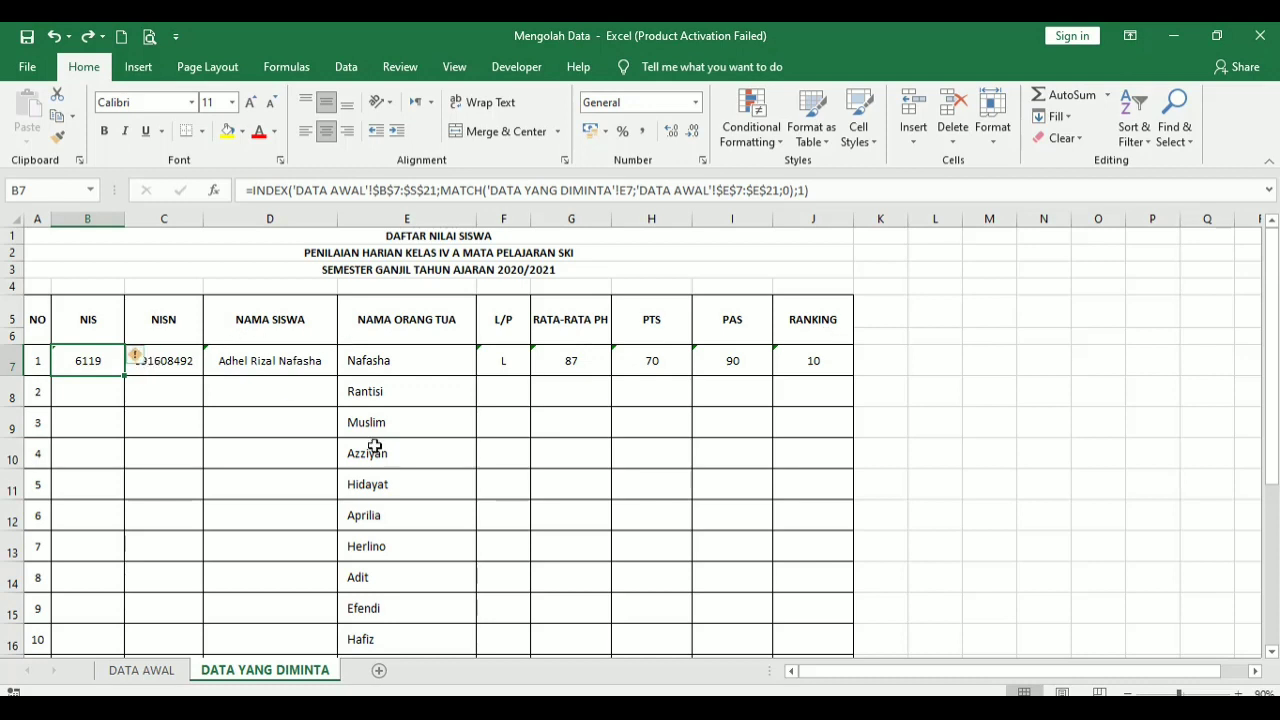
pyautogui.click(380, 362)
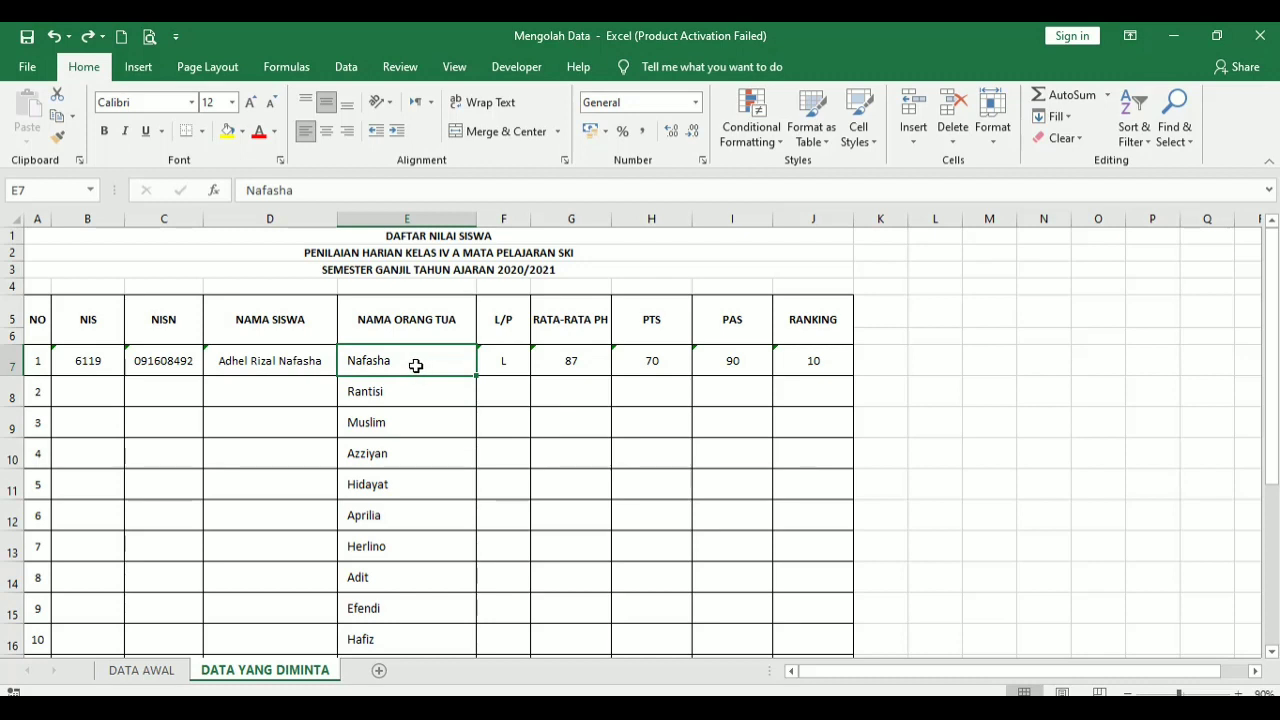
# Open the NIS formula in B7 and examine its INDEX function and the array range $B$7:$S$21.
pyautogui.doubleClick(90, 361)
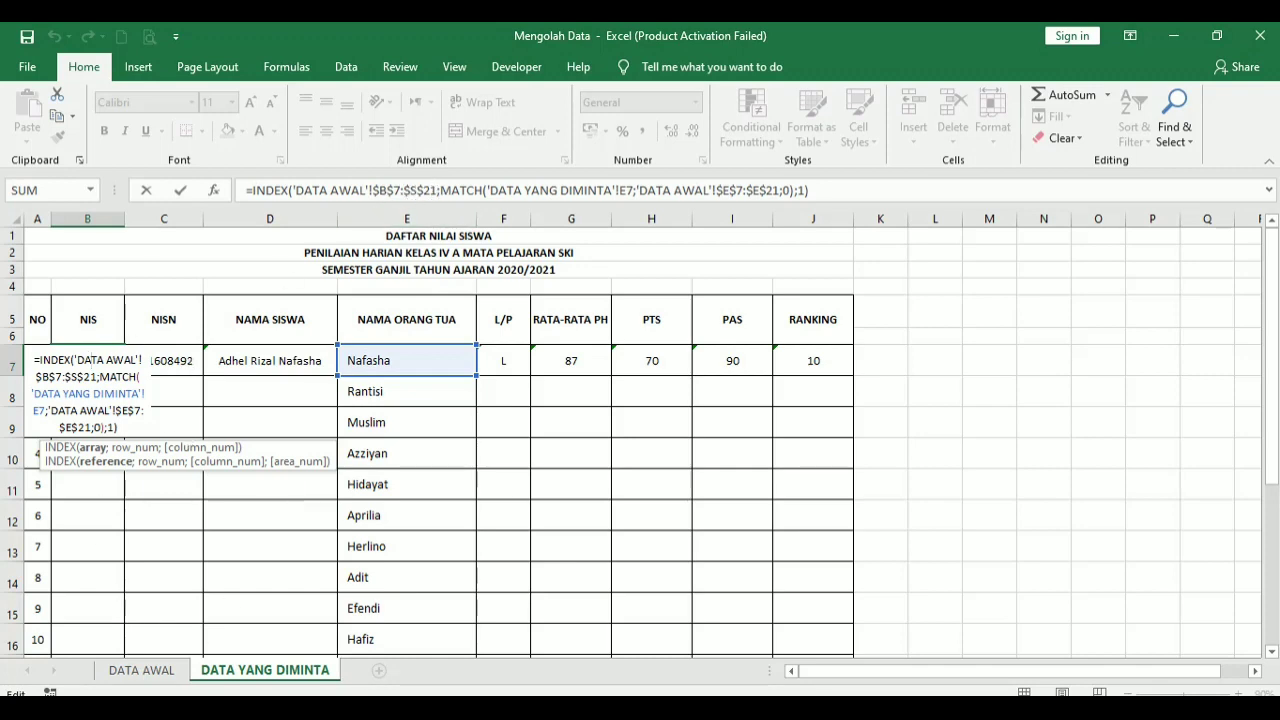
pyautogui.click(443, 195)
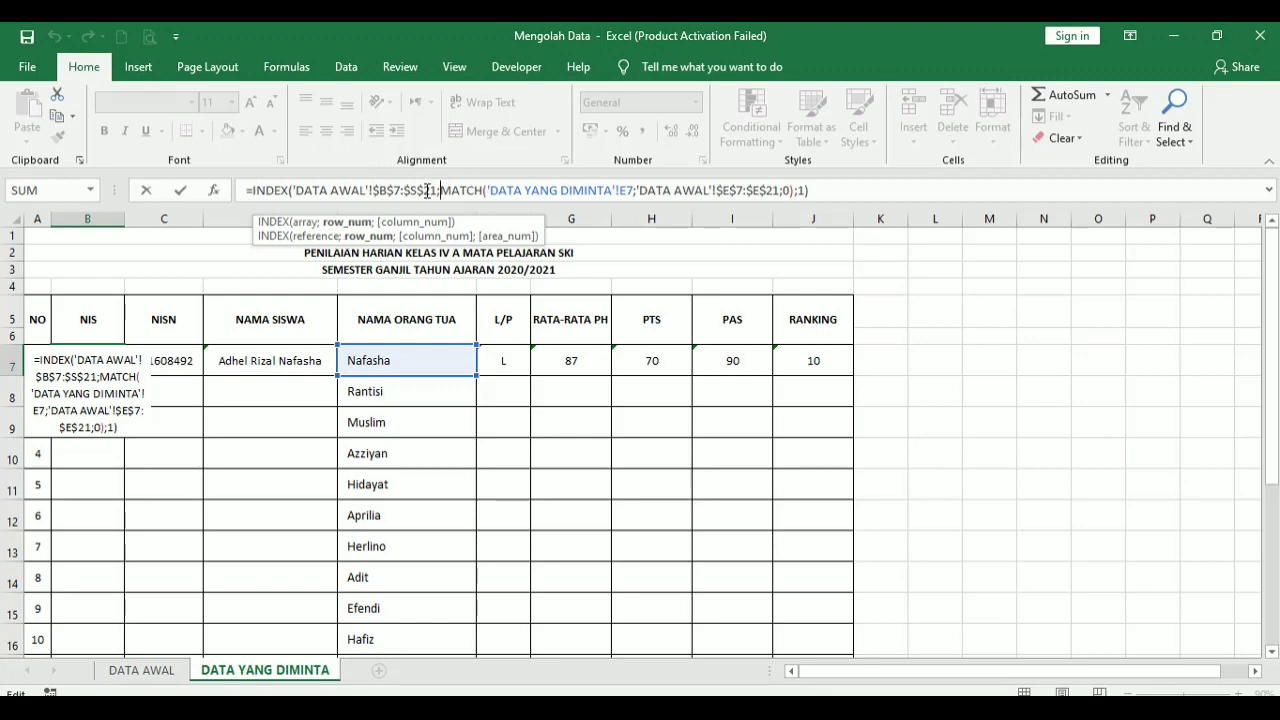
pyautogui.moveTo(372, 193); pyautogui.dragTo(436, 196)
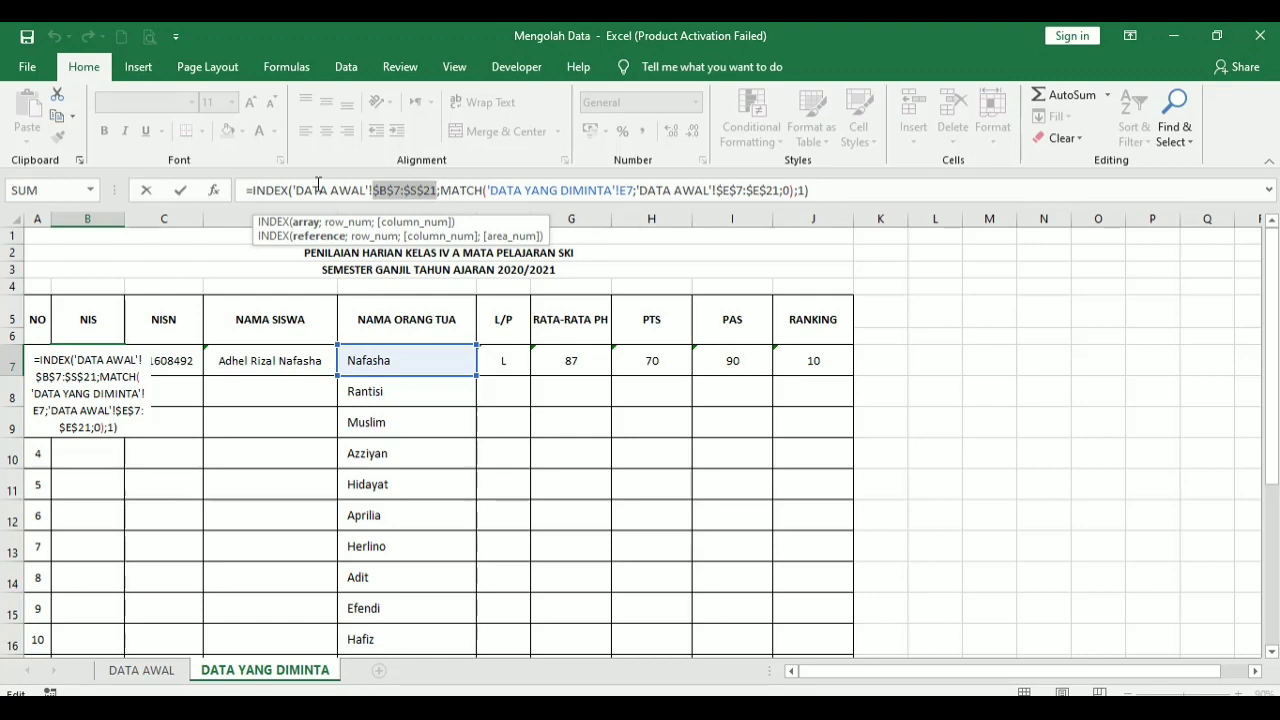
pyautogui.click(251, 189)
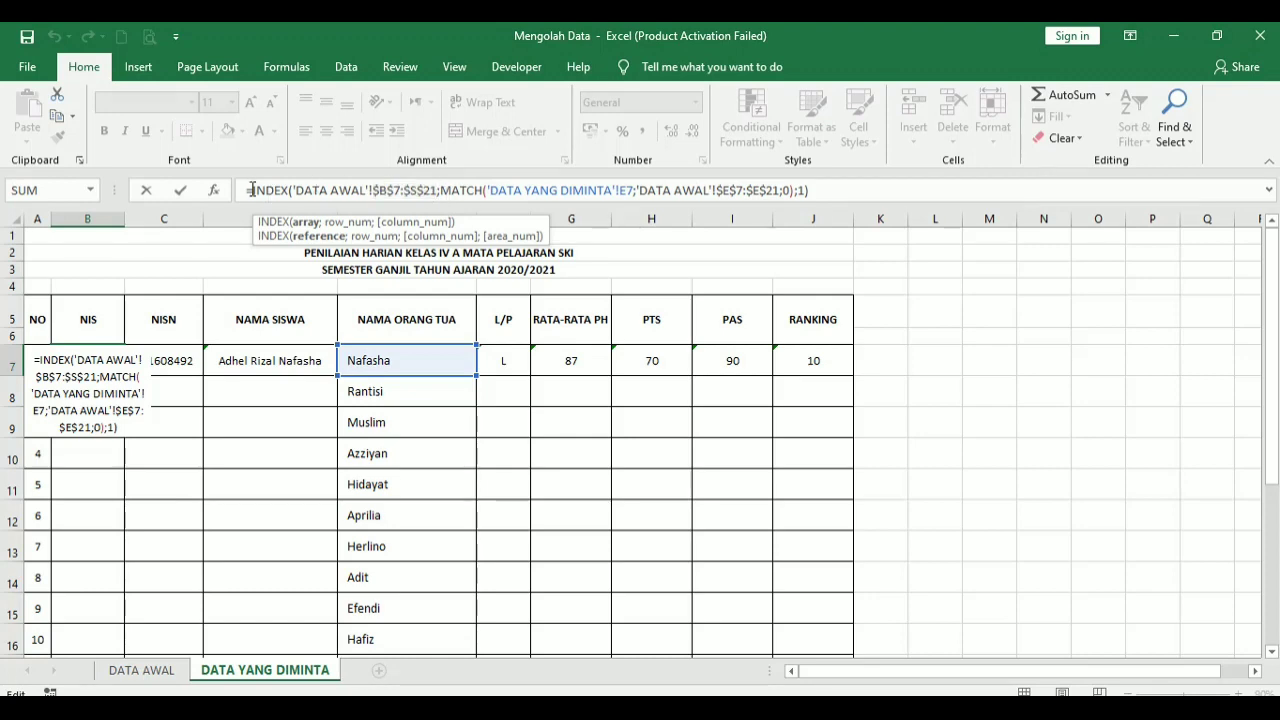
pyautogui.click(289, 189)
pyautogui.write('(')
# Review the MATCH arguments and the column number in the B7 formula, and close the formula without altering it.
pyautogui.click(526, 190)
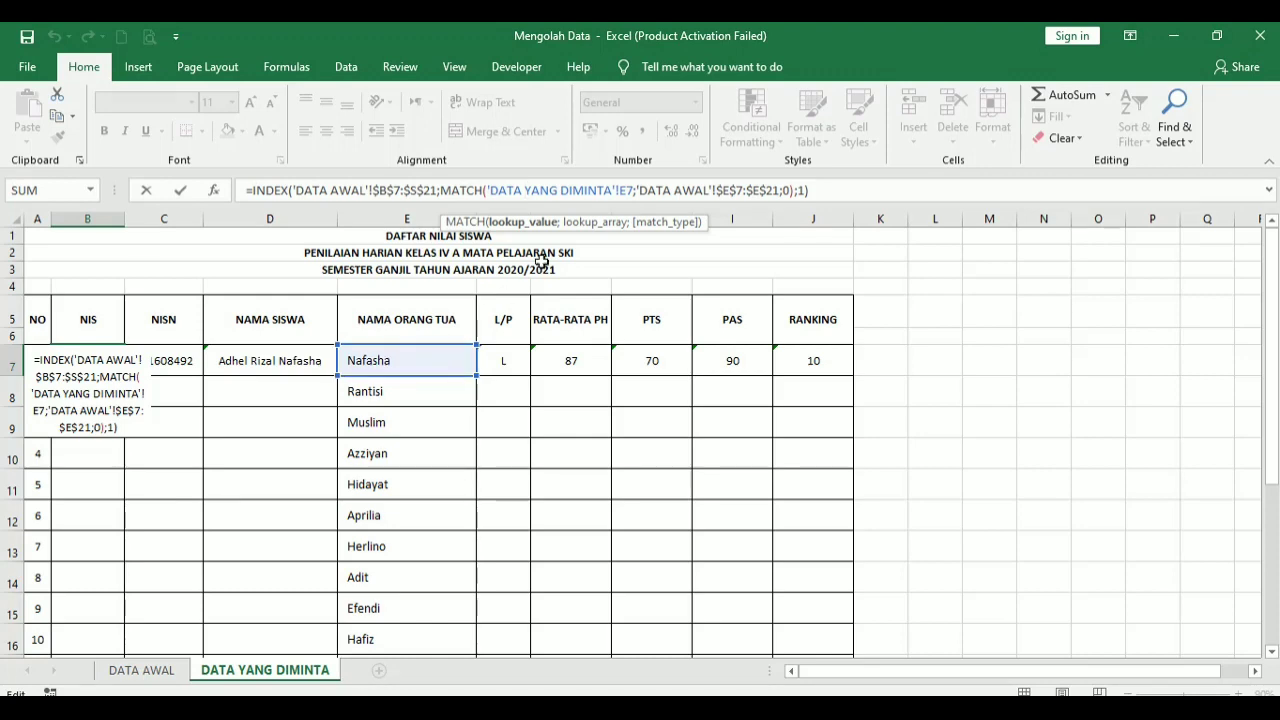
pyautogui.click(779, 190)
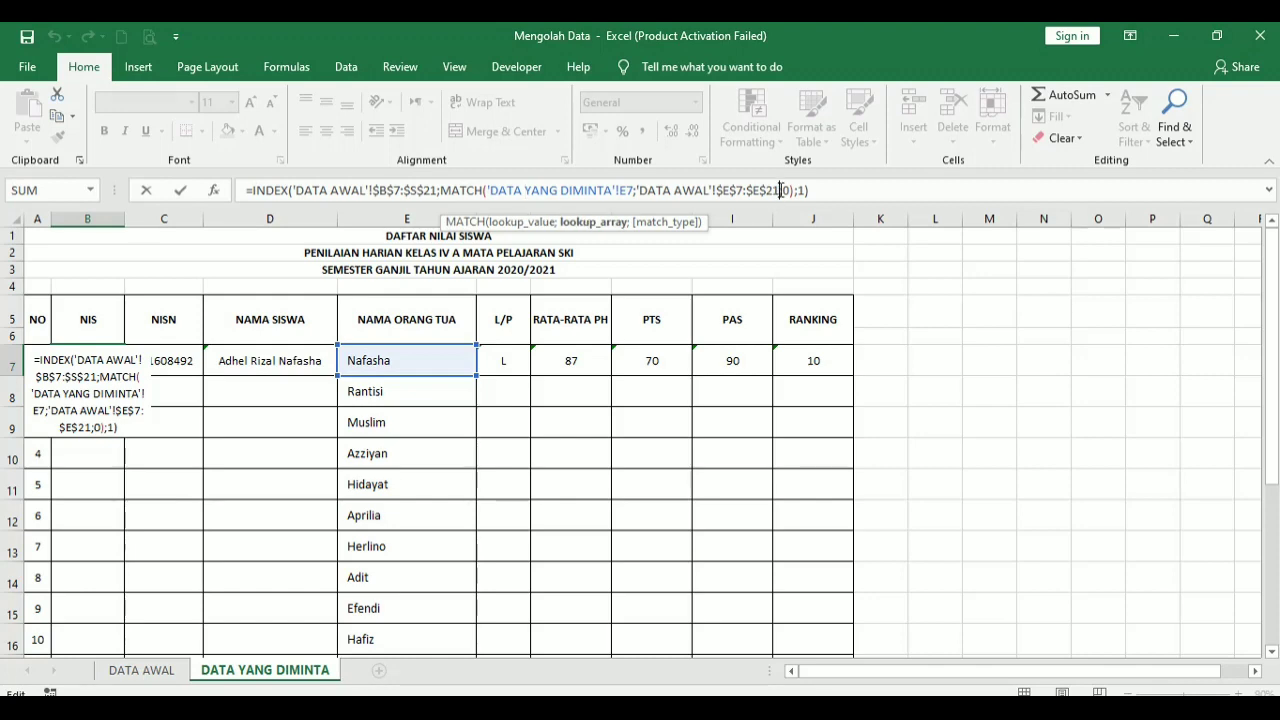
pyautogui.click(794, 190)
pyautogui.write(')')
pyautogui.click(799, 190)
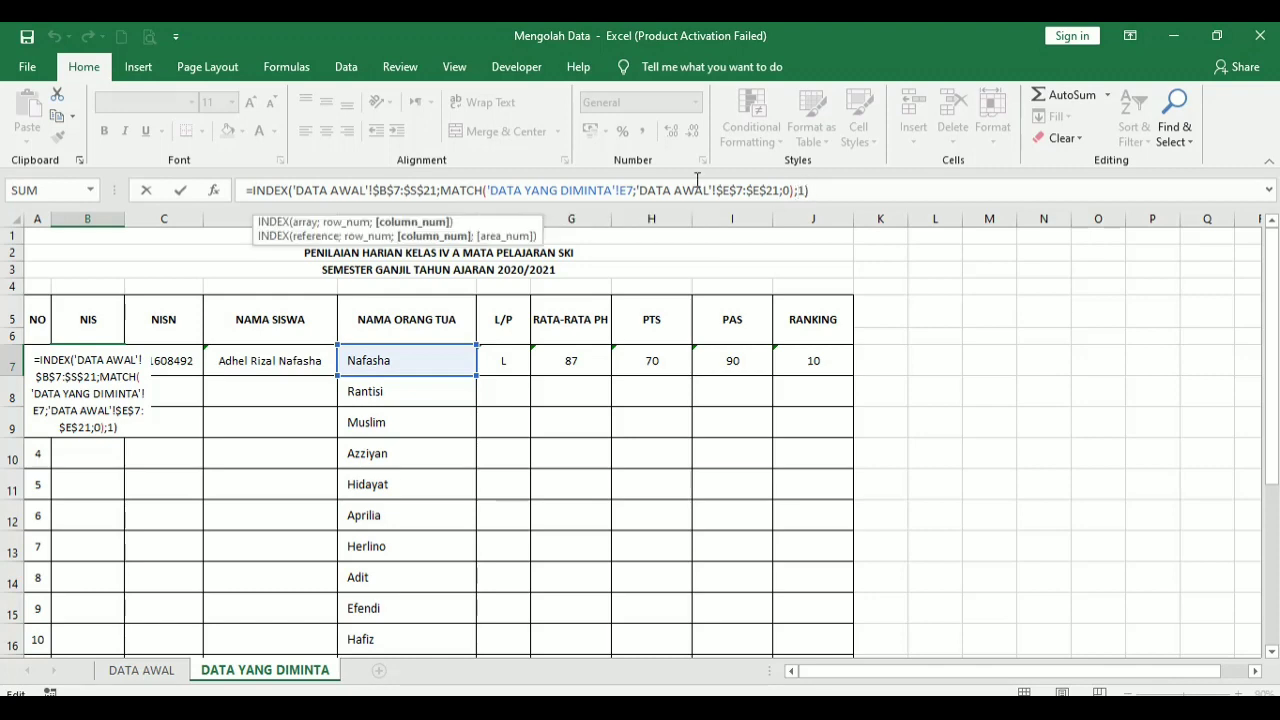
pyautogui.click(819, 190)
pyautogui.press('Return')
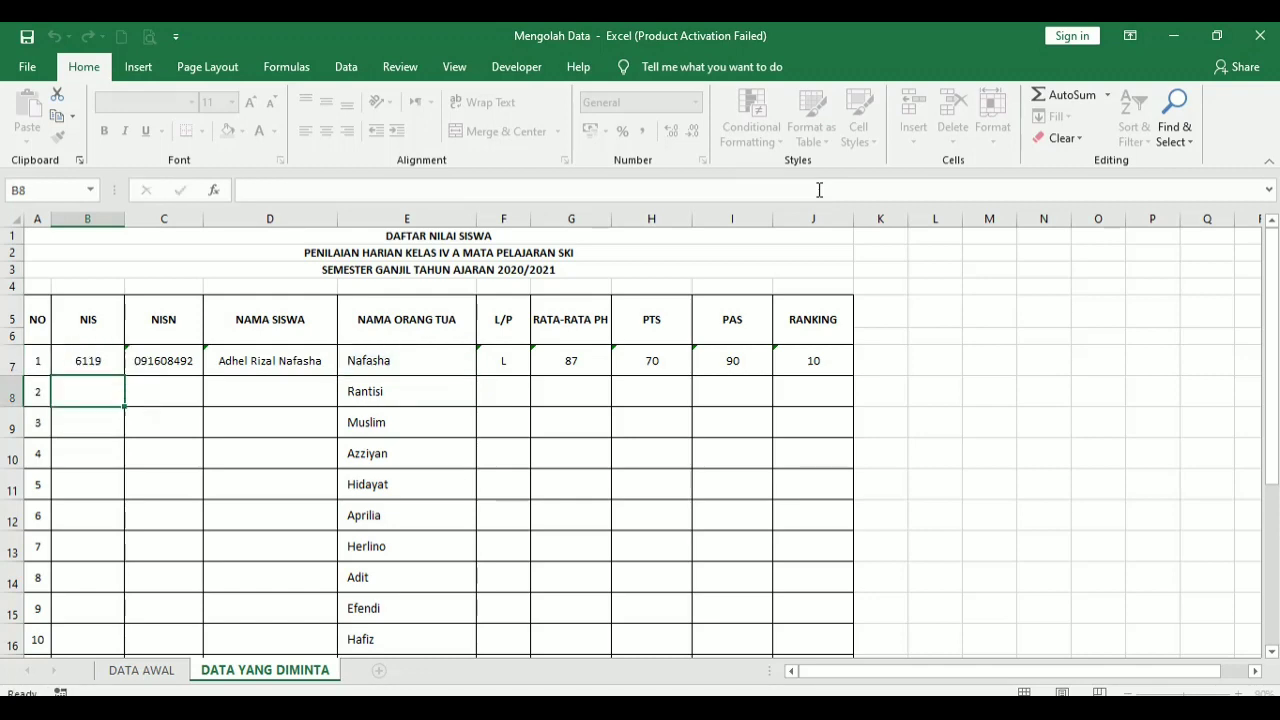
# Begin a new INDEX formula in the first NIS cell, B7, on the DATA YANG DIMINTA sheet.
pyautogui.click(93, 360)
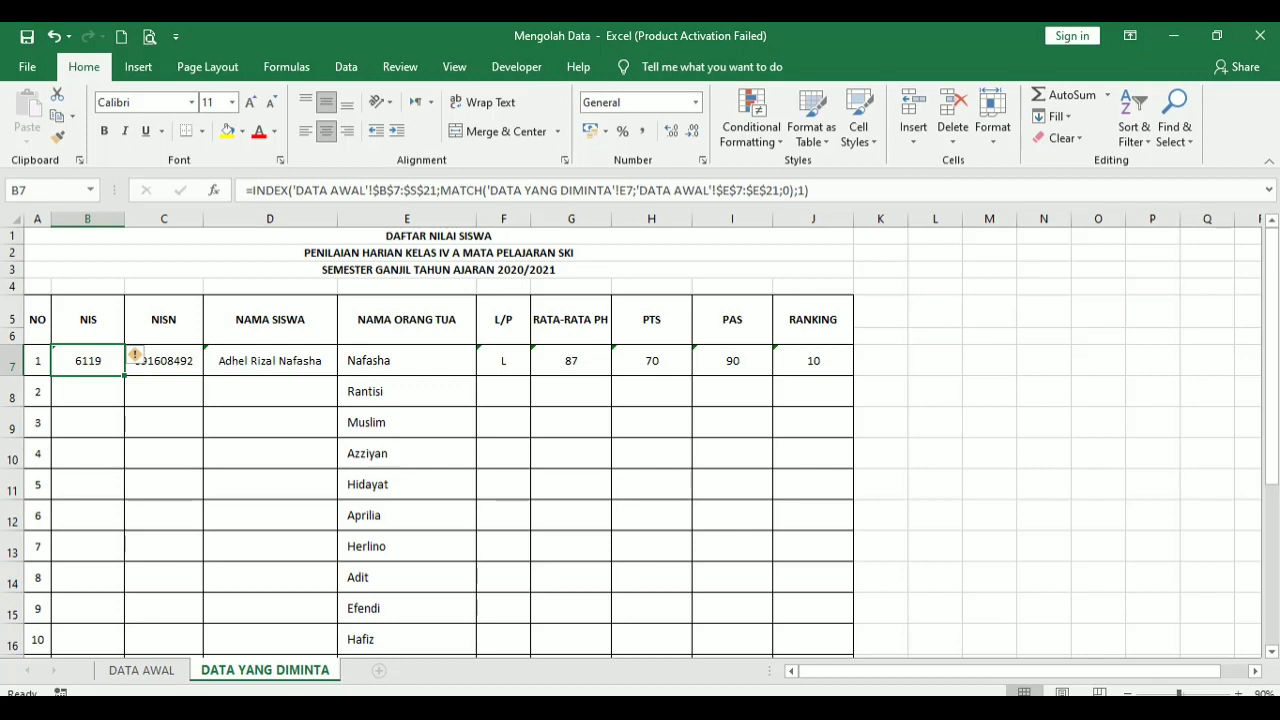
pyautogui.click(377, 364)
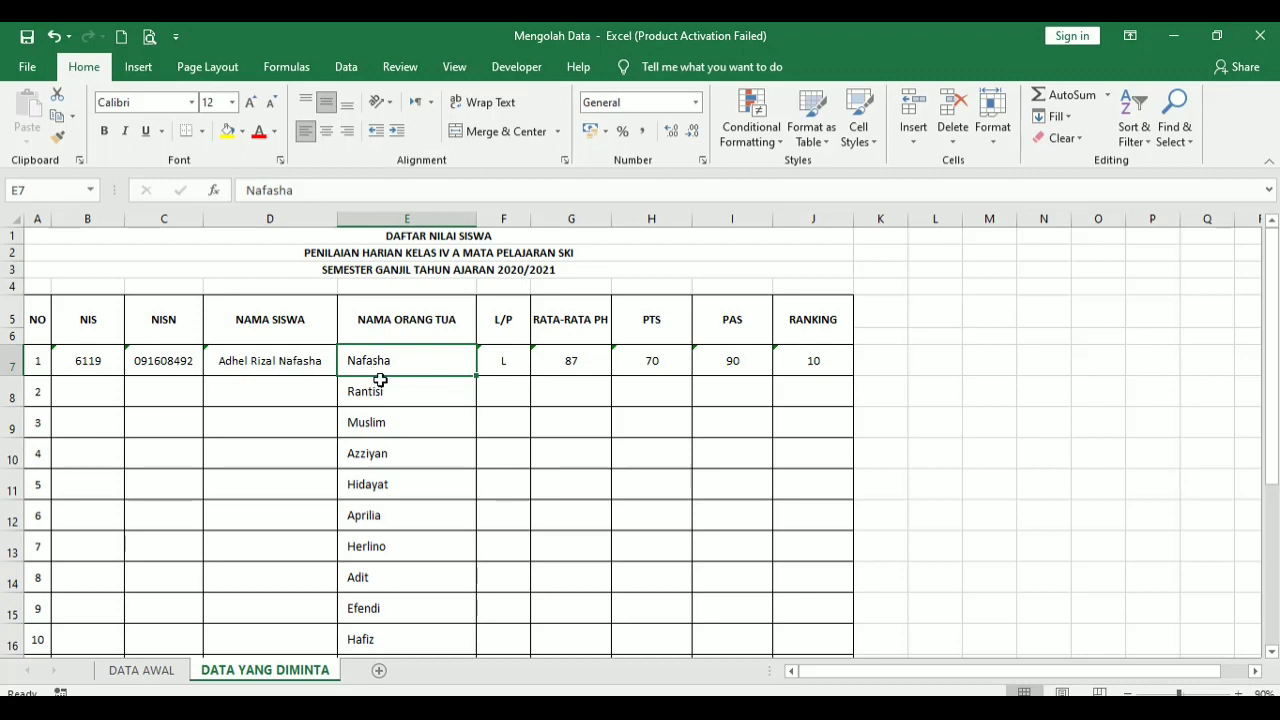
pyautogui.click(75, 364)
pyautogui.write('=')
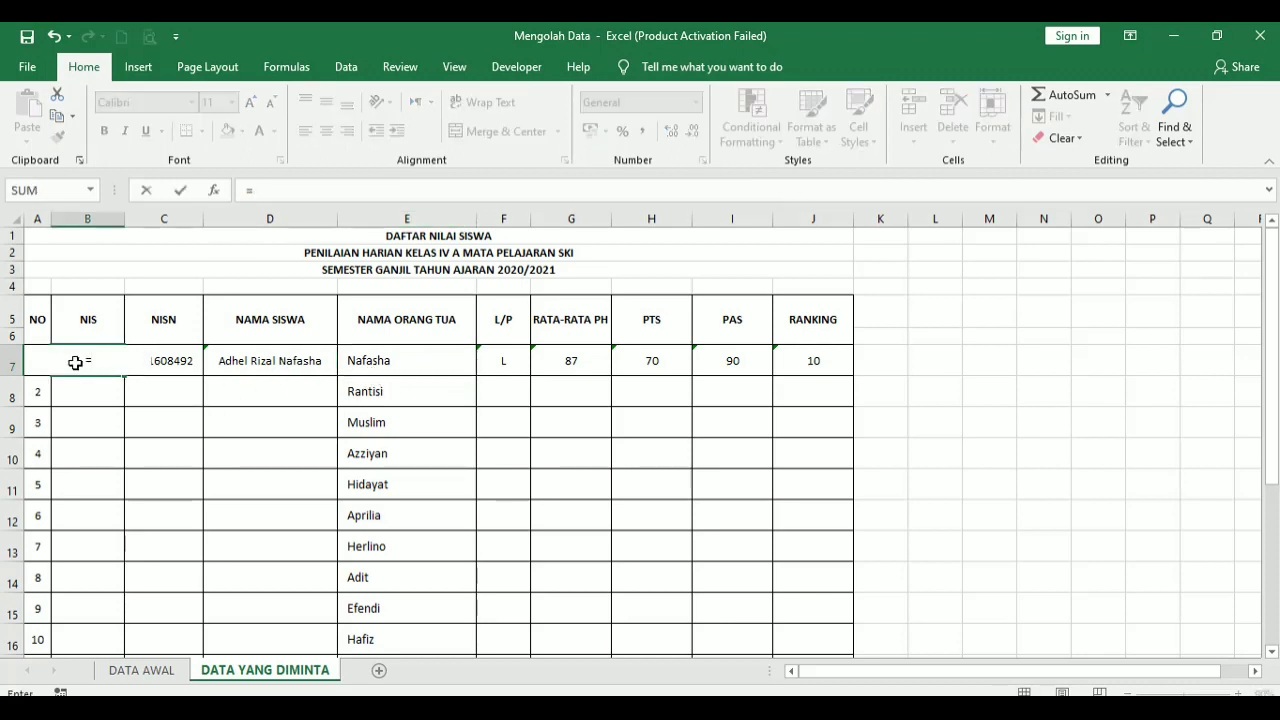
pyautogui.write('index(')
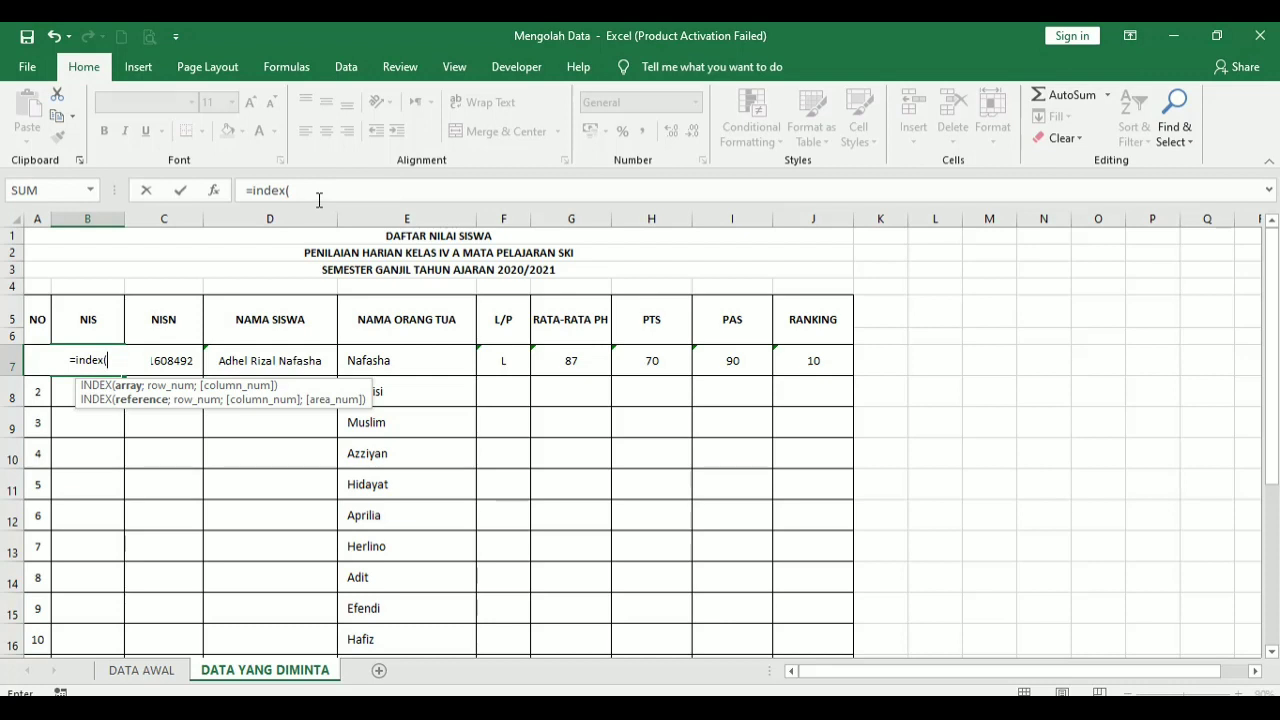
# Set the INDEX array to the student records on DATA AWAL as the absolute range $B$7:$S$21, ending with a semicolon.
pyautogui.click(141, 670)
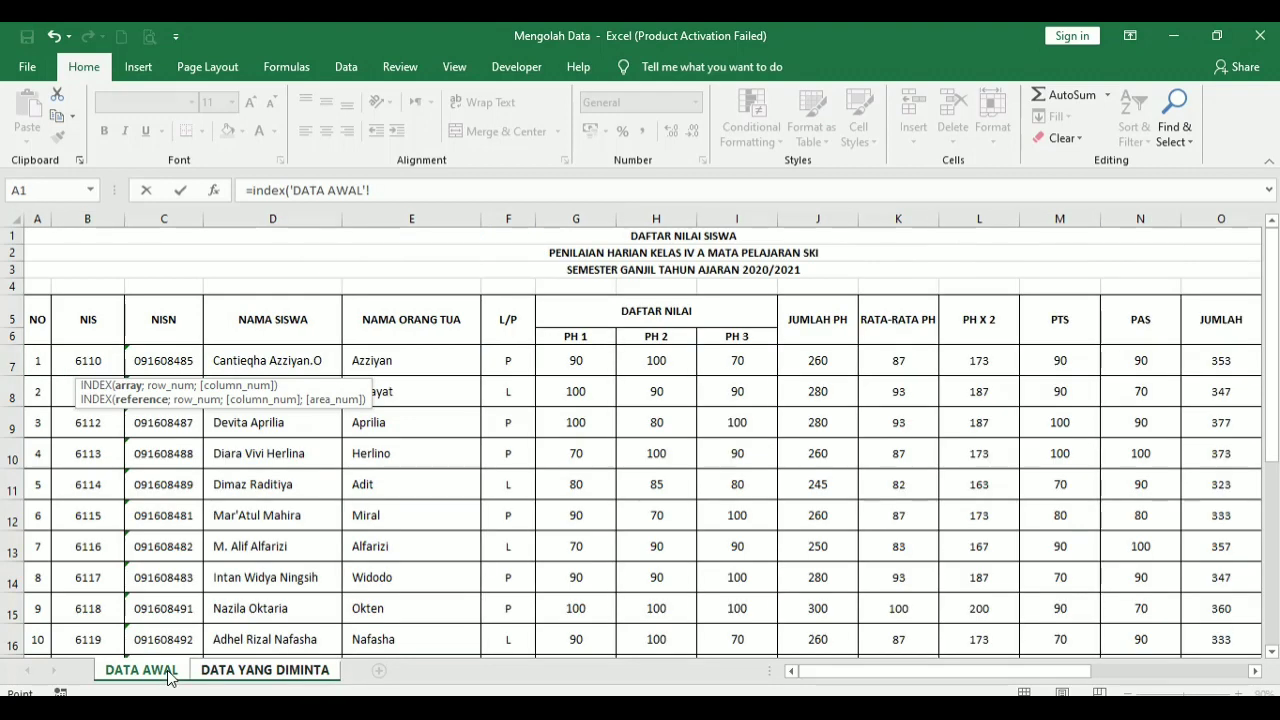
pyautogui.click(32, 364)
pyautogui.moveTo(72, 362); pyautogui.dragTo(1100, 563)
pyautogui.hscroll(-5, 1136, 676)
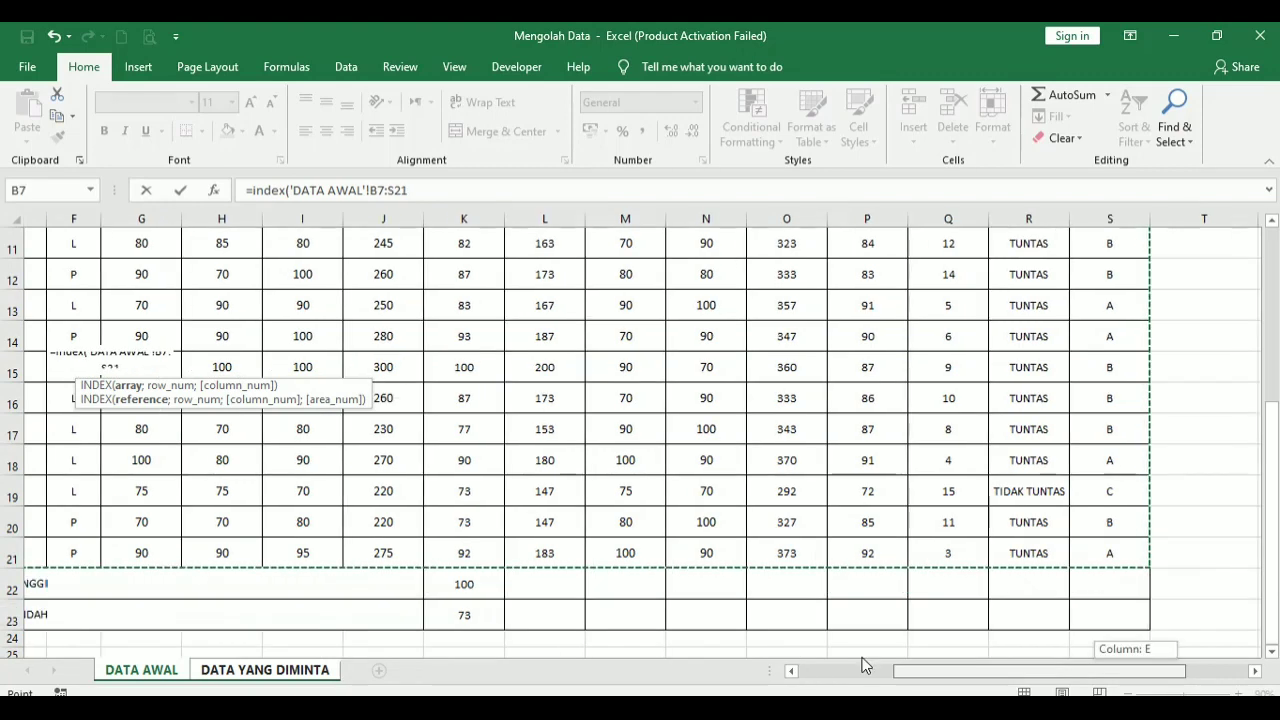
pyautogui.moveTo(1272, 455); pyautogui.dragTo(1272, 245)
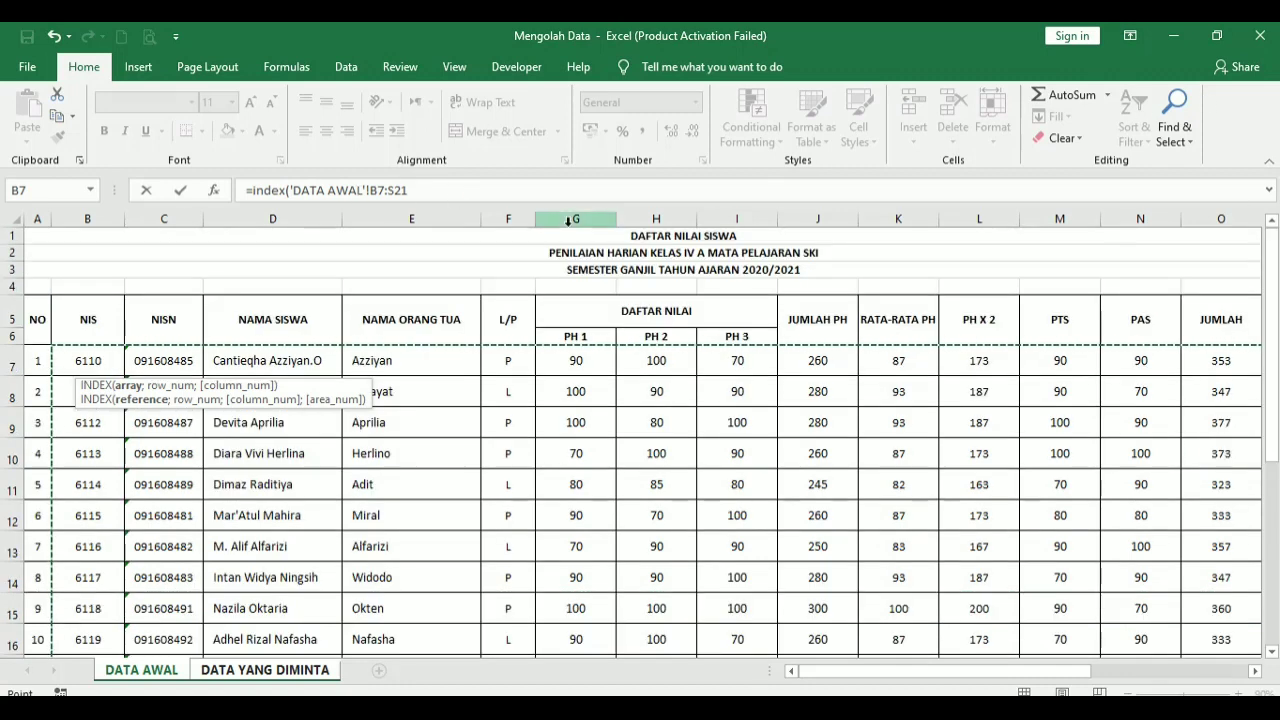
pyautogui.press('F4')
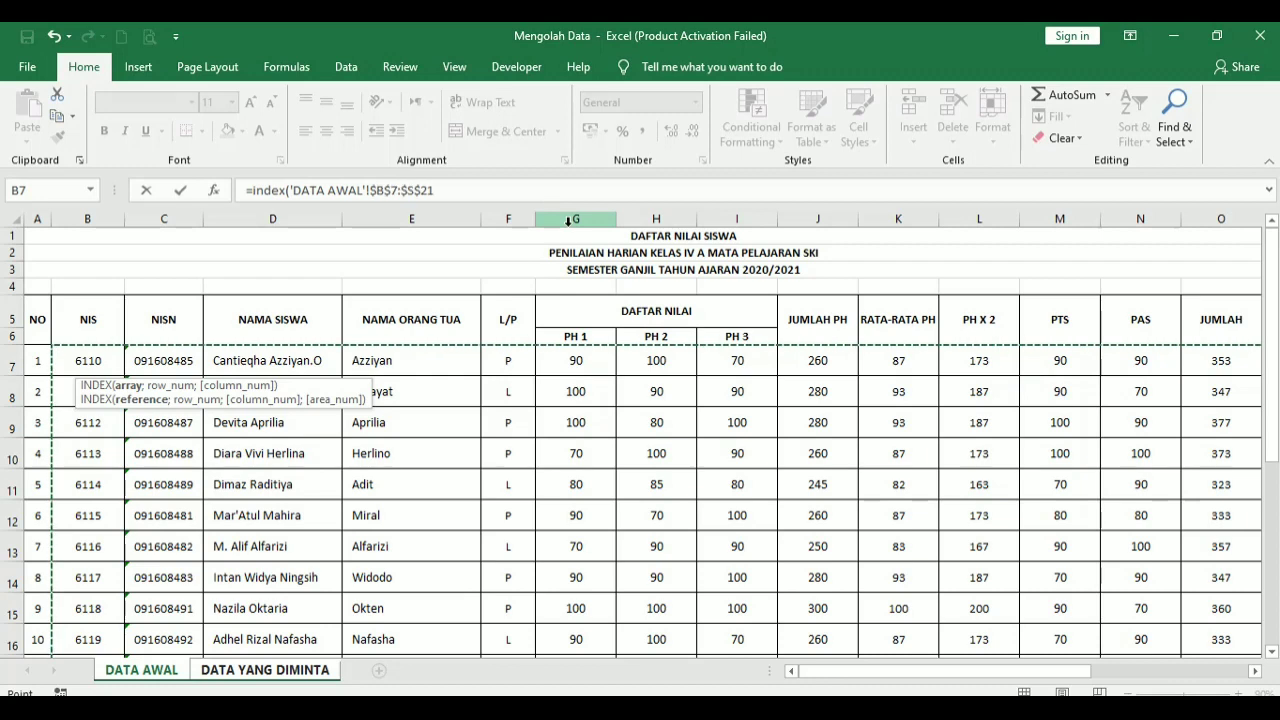
pyautogui.click(450, 190)
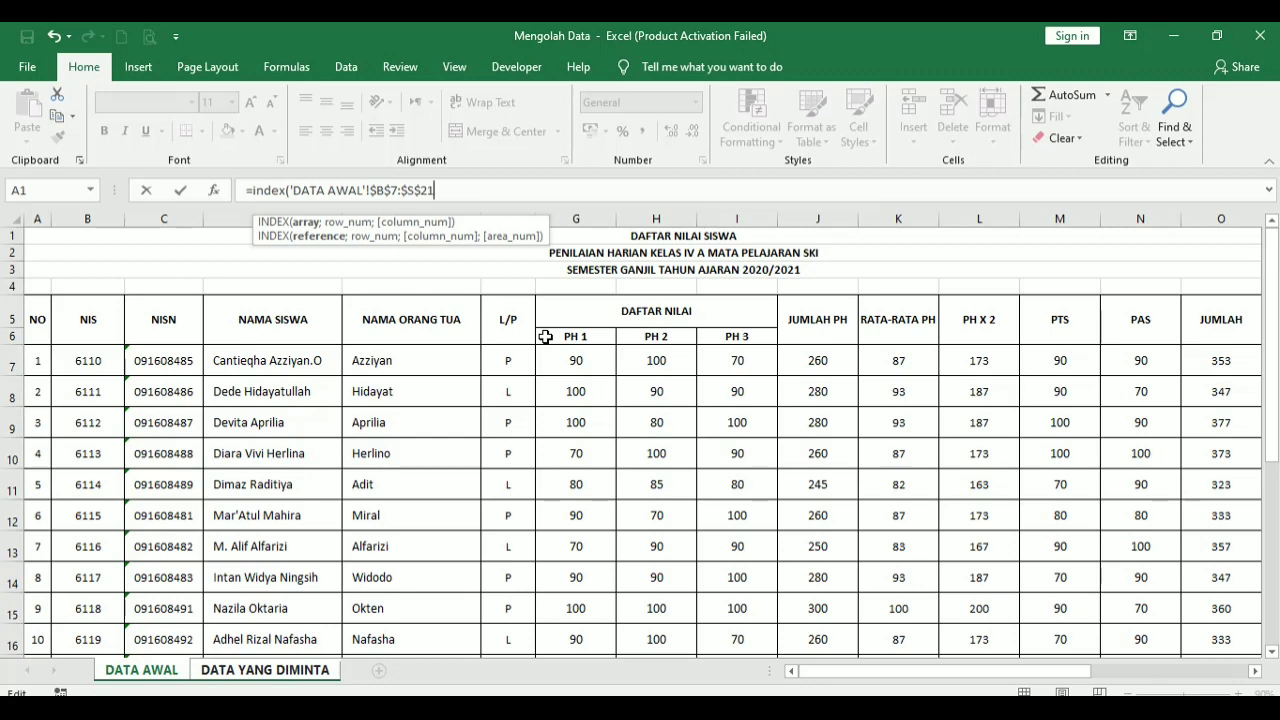
pyautogui.write(';')
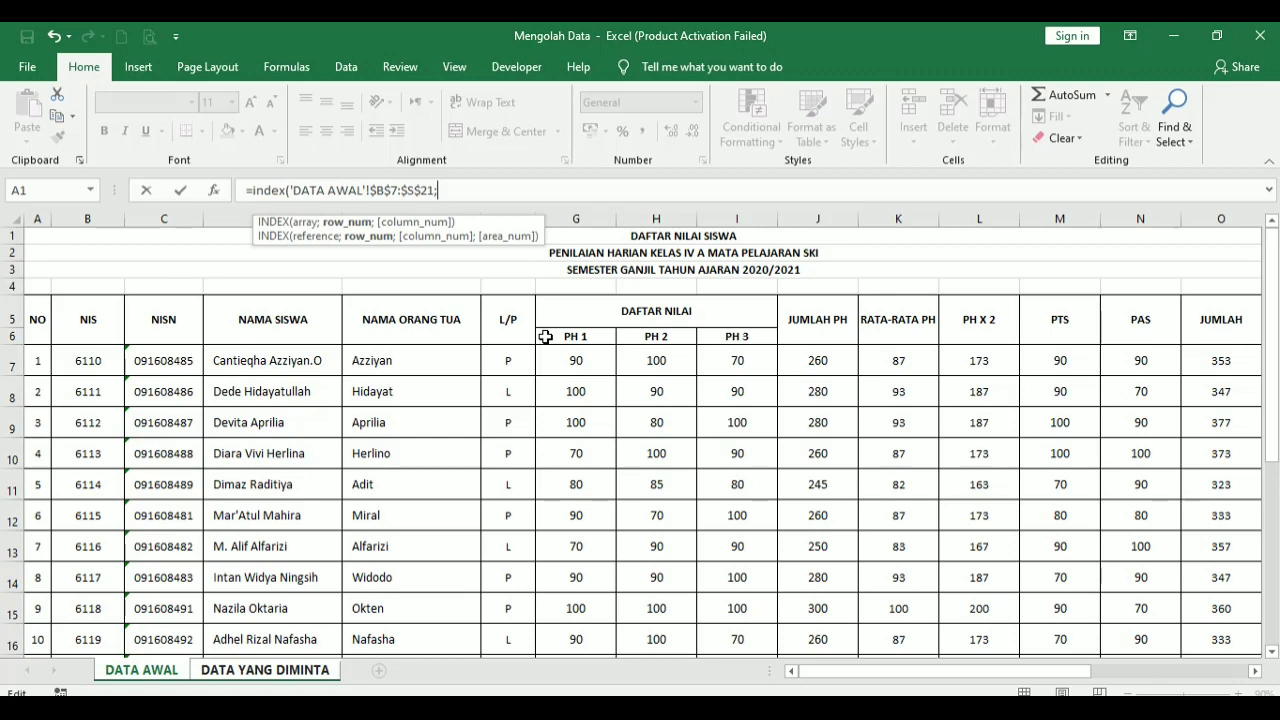
# Add a nested MATCH as the row number, with parent name cell E7 on DATA YANG DIMINTA as its lookup value.
pyautogui.write('match(')
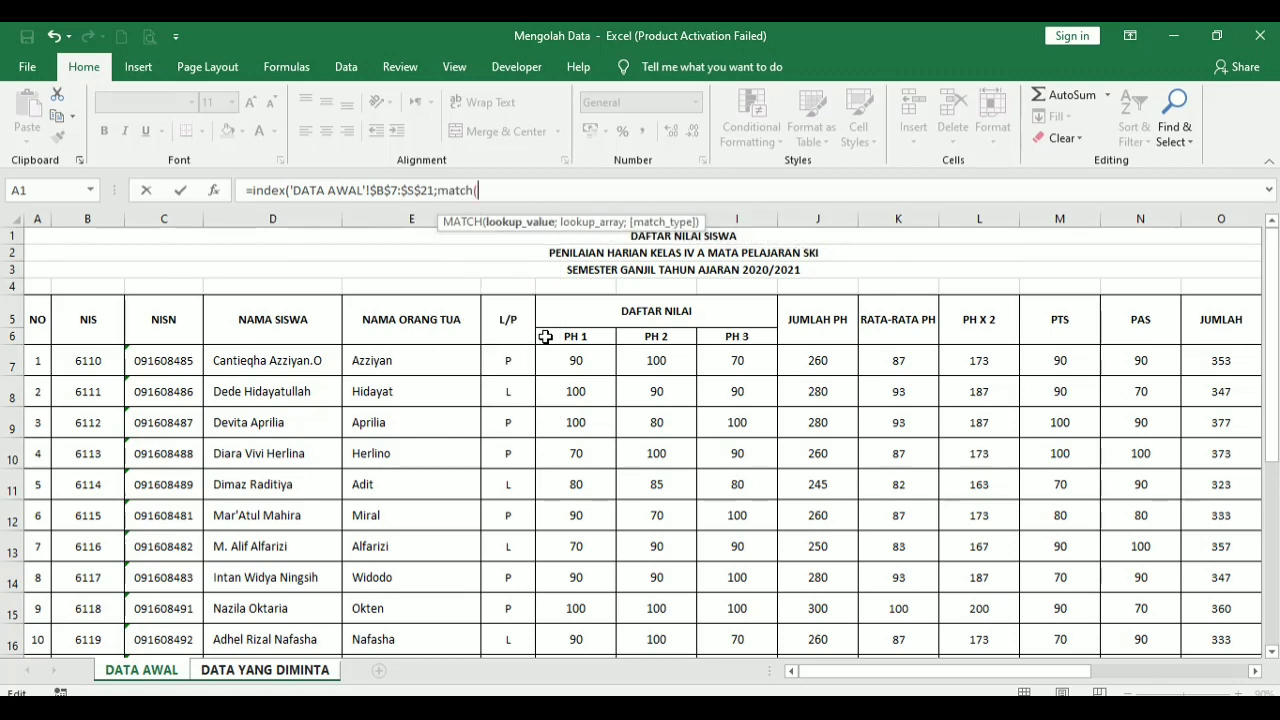
pyautogui.click(270, 672)
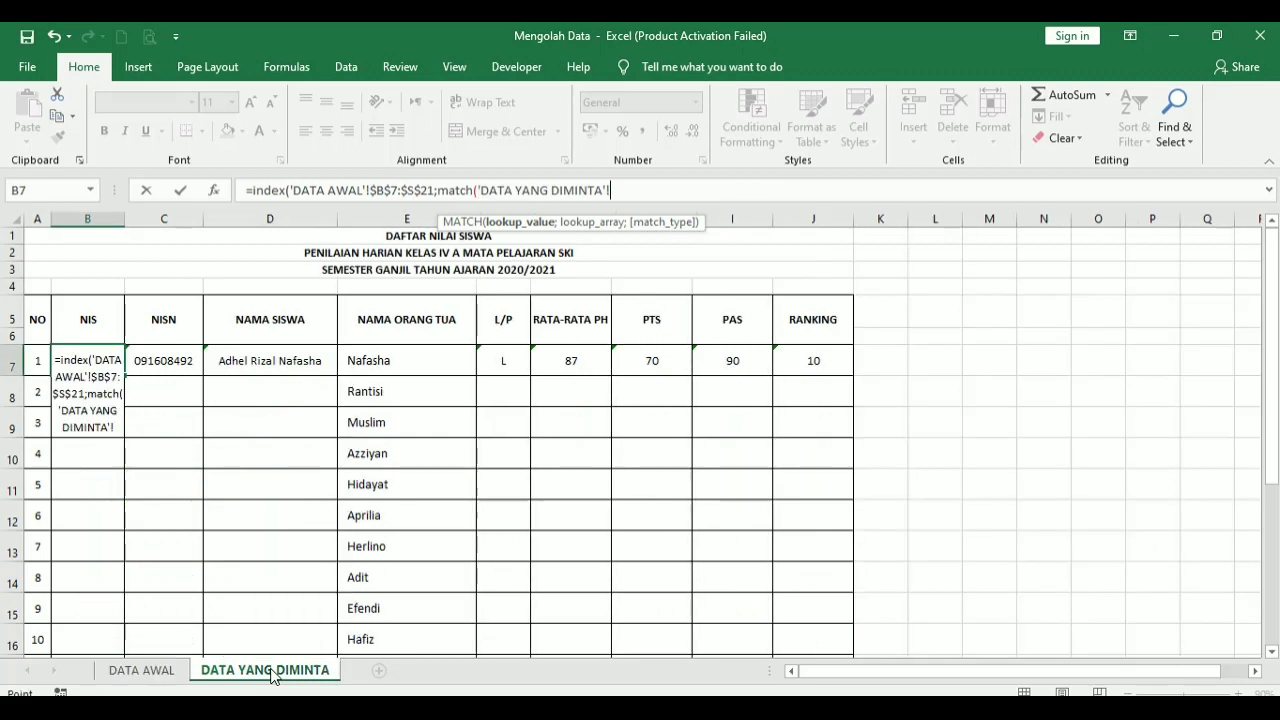
pyautogui.click(408, 362)
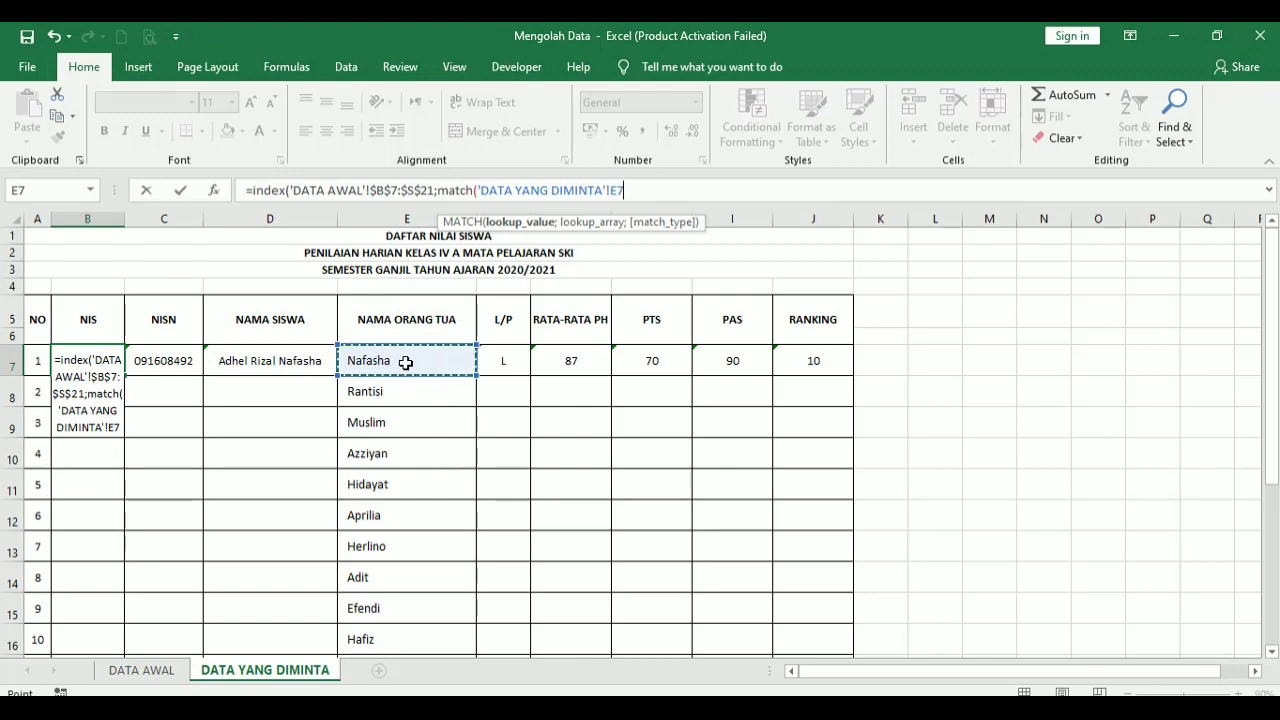
pyautogui.write(';')
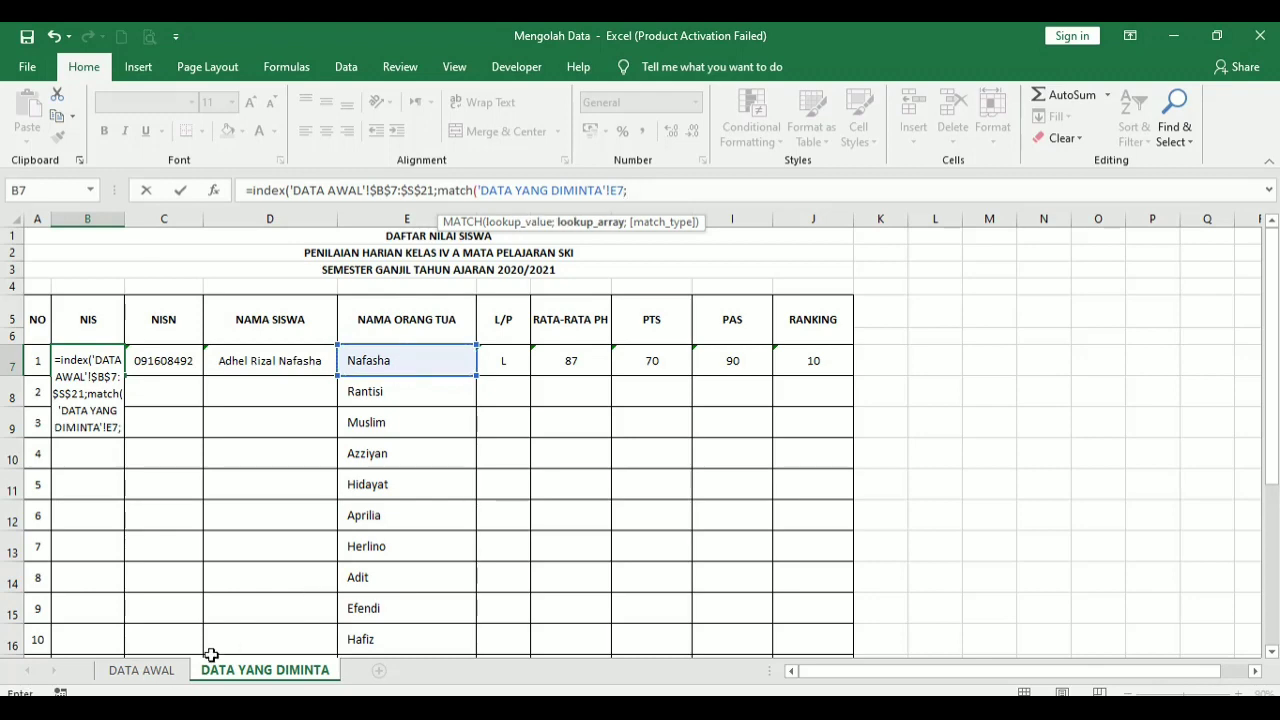
# Set the MATCH lookup array to the NAMA ORANG TUA entries on DATA AWAL as the absolute range $E$7:$E$21, ending with a semicolon.
pyautogui.click(141, 670)
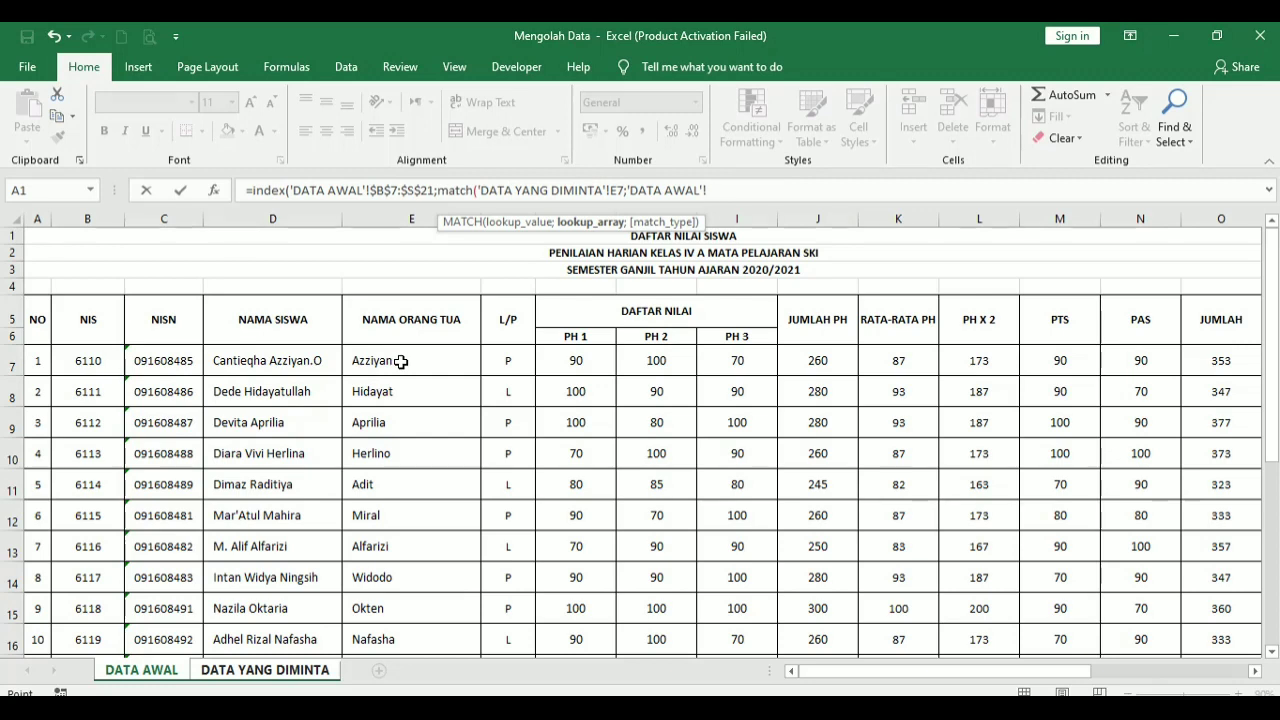
pyautogui.click(400, 361)
pyautogui.hotkey('shift', 'Down')
pyautogui.hotkey('shift', 'Down')
pyautogui.hotkey('shift', 'Down')
pyautogui.hotkey('shift', 'Down')
pyautogui.hotkey('shift', 'Down')
pyautogui.hotkey('shift', 'Down')
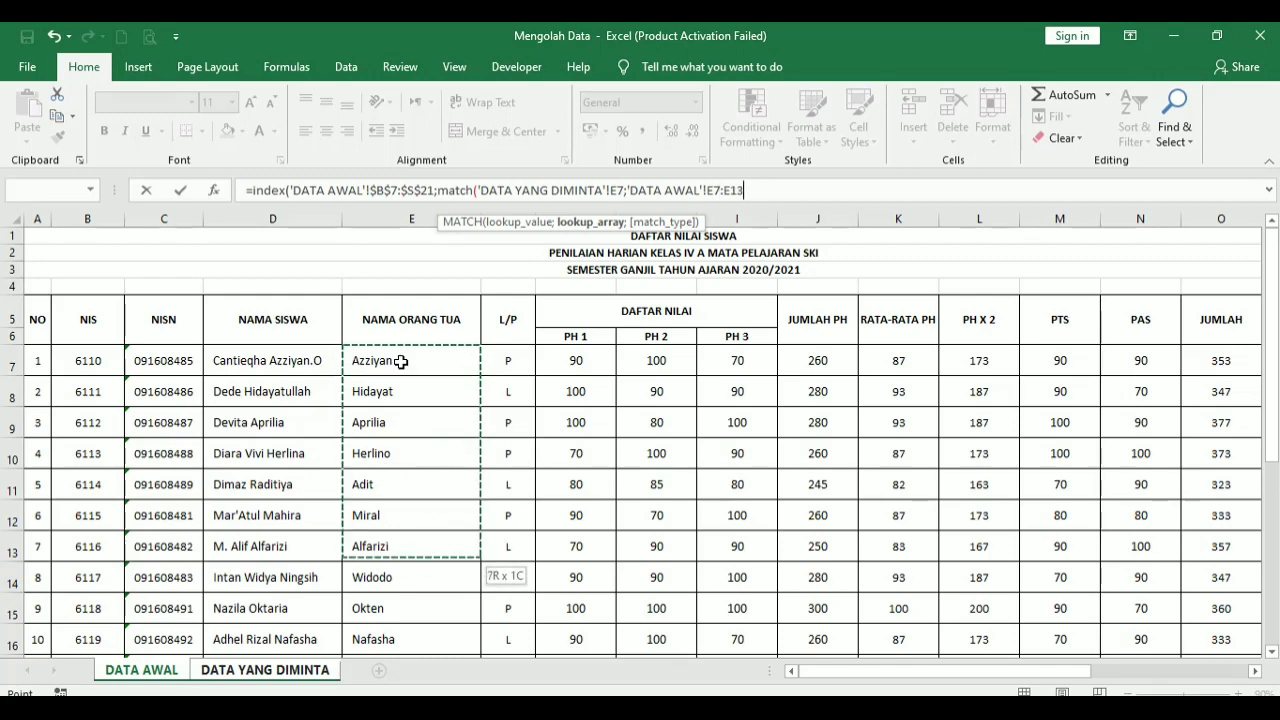
pyautogui.hotkey('shift', 'Down')
pyautogui.hotkey('shift', 'Down')
pyautogui.hotkey('shift', 'Down')
pyautogui.hotkey('shift', 'Down')
pyautogui.hotkey('shift', 'Down')
pyautogui.hotkey('shift', 'Down')
pyautogui.hotkey('shift', 'Down')
pyautogui.hotkey('shift', 'Down')
pyautogui.hotkey('shift', 'Down')
pyautogui.hotkey('shift', 'Down')
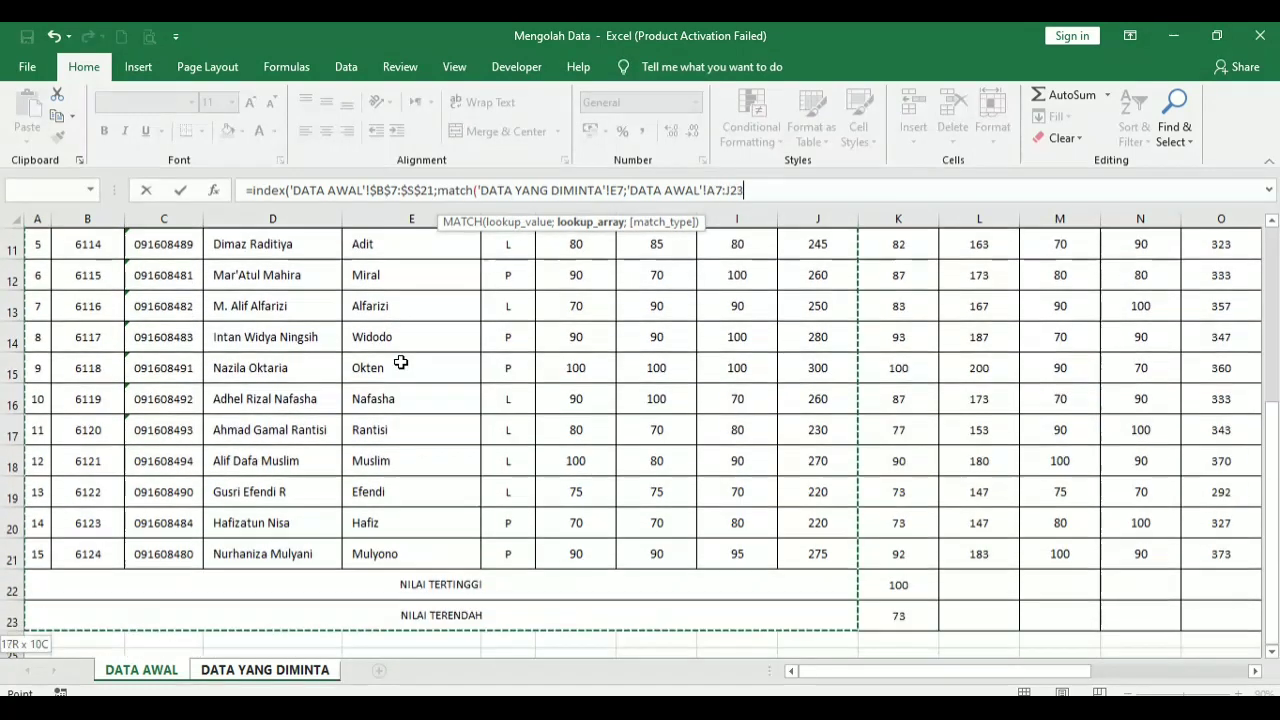
pyautogui.hotkey('shift', 'Up')
pyautogui.hotkey('shift', 'Up')
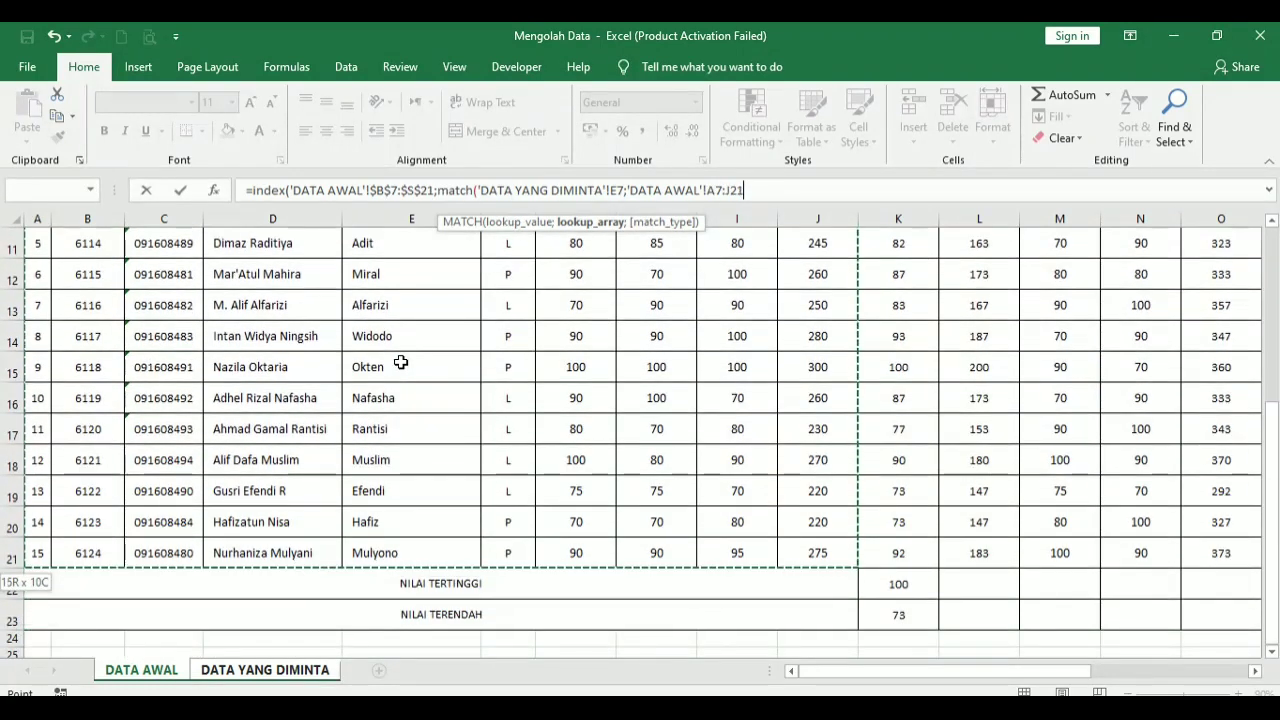
pyautogui.keyDown('shift'); pyautogui.click(413, 554); pyautogui.keyUp('shift')
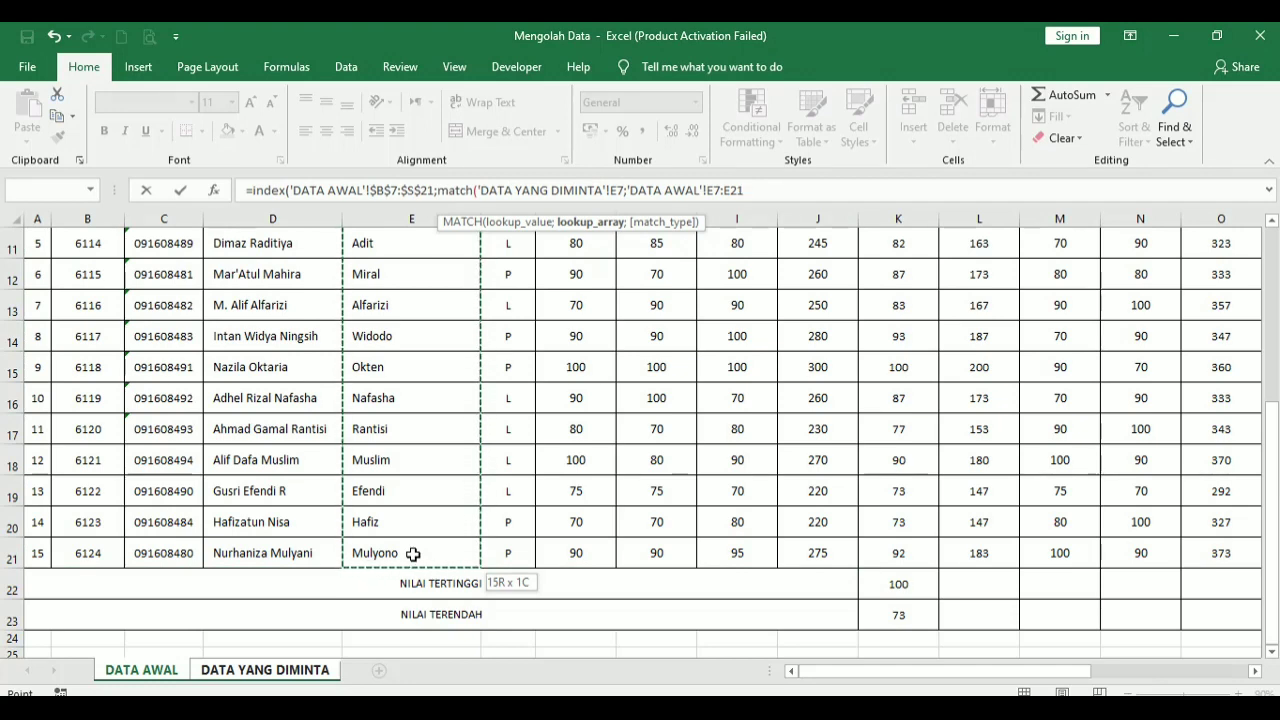
pyautogui.press('F4')
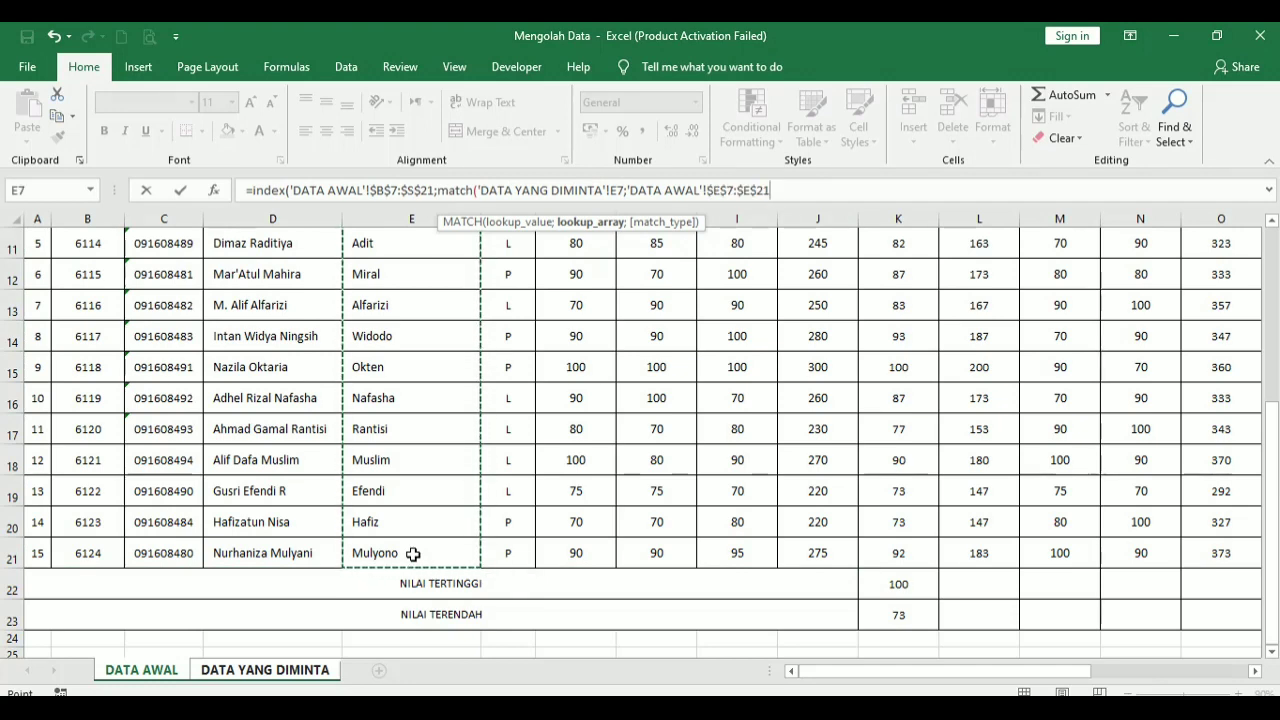
pyautogui.write(';')
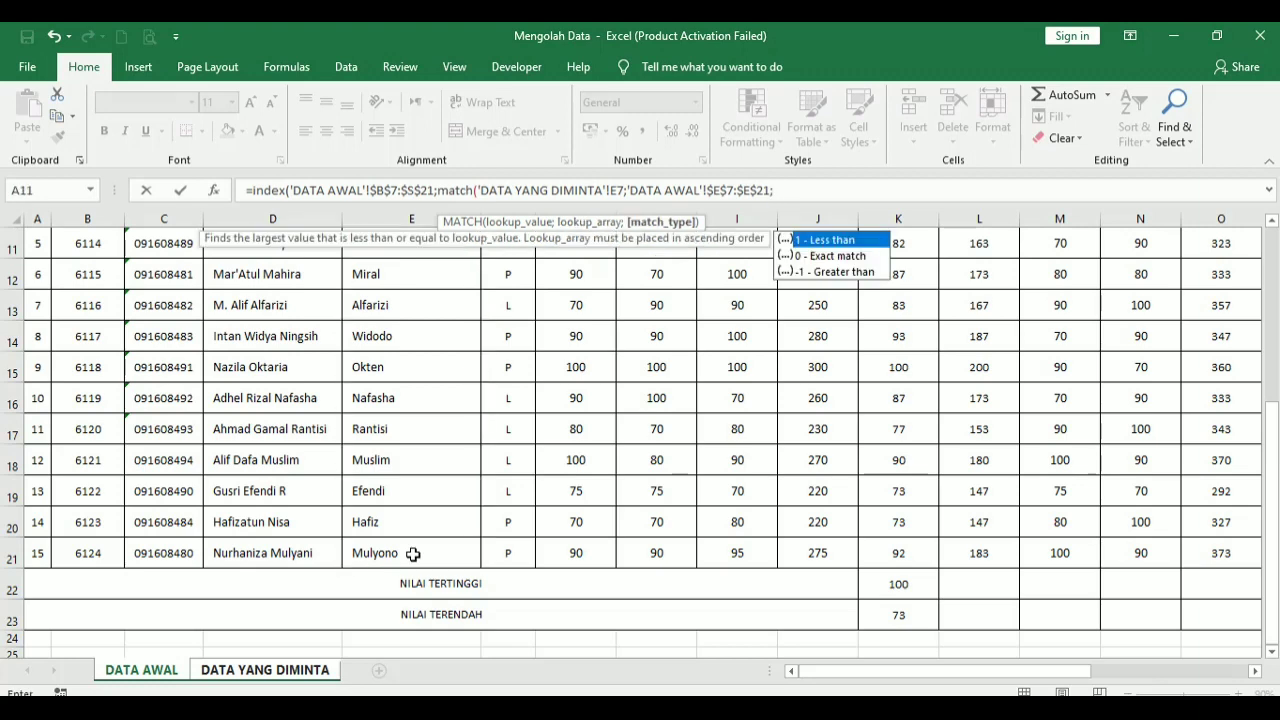
pyautogui.write('0')
# Complete the B7 formula with match type 0 for the nested MATCH and column number 1 for INDEX, and enter it.
pyautogui.moveTo(1276, 510); pyautogui.dragTo(1268, 248)
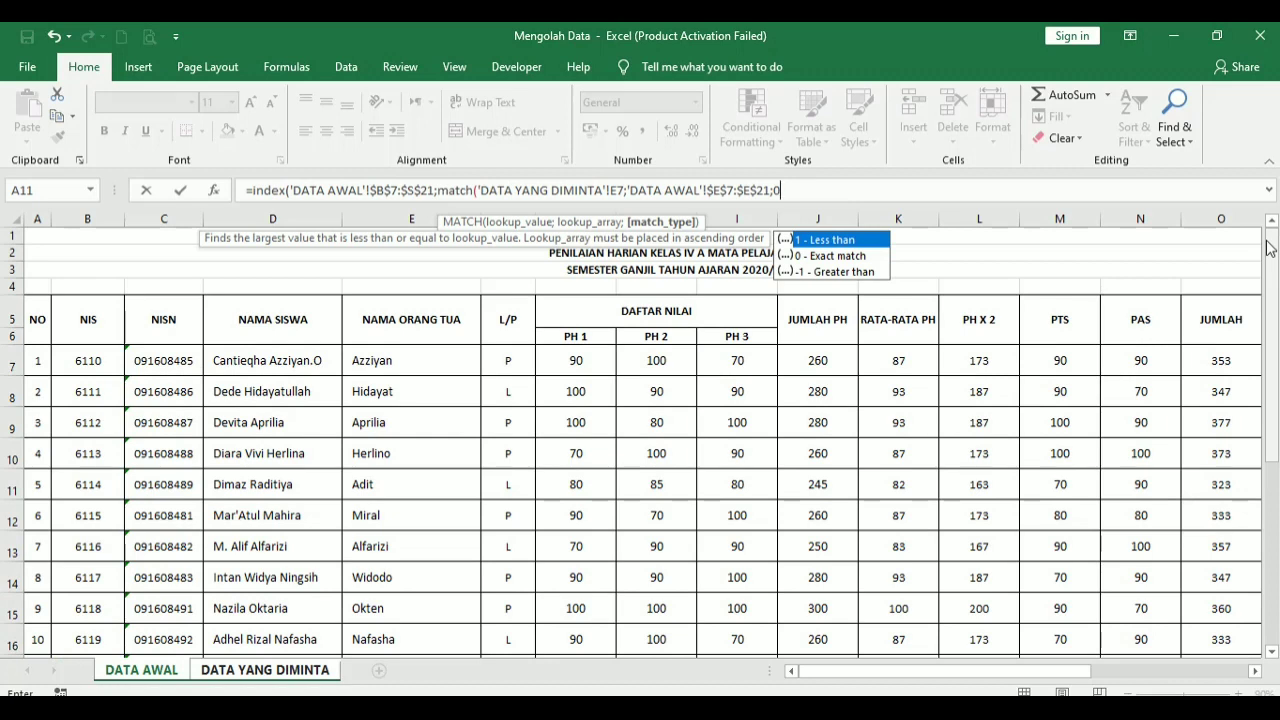
pyautogui.write(')')
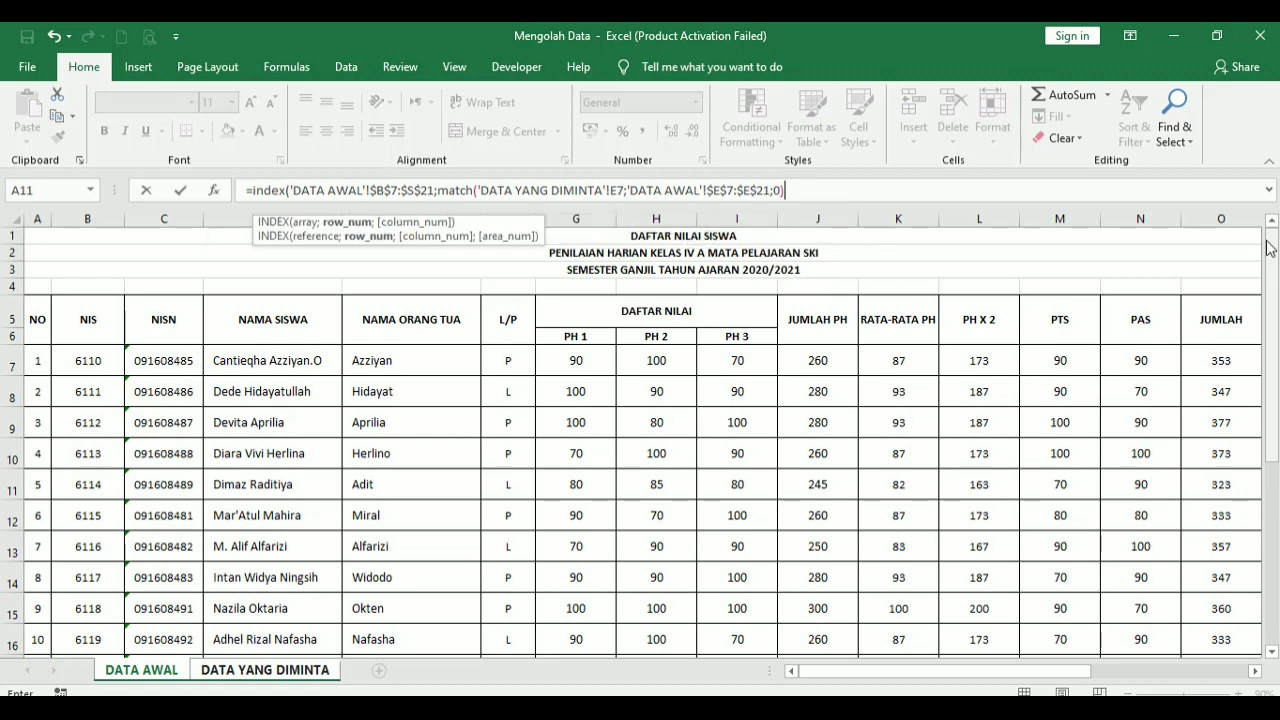
pyautogui.write(';1')
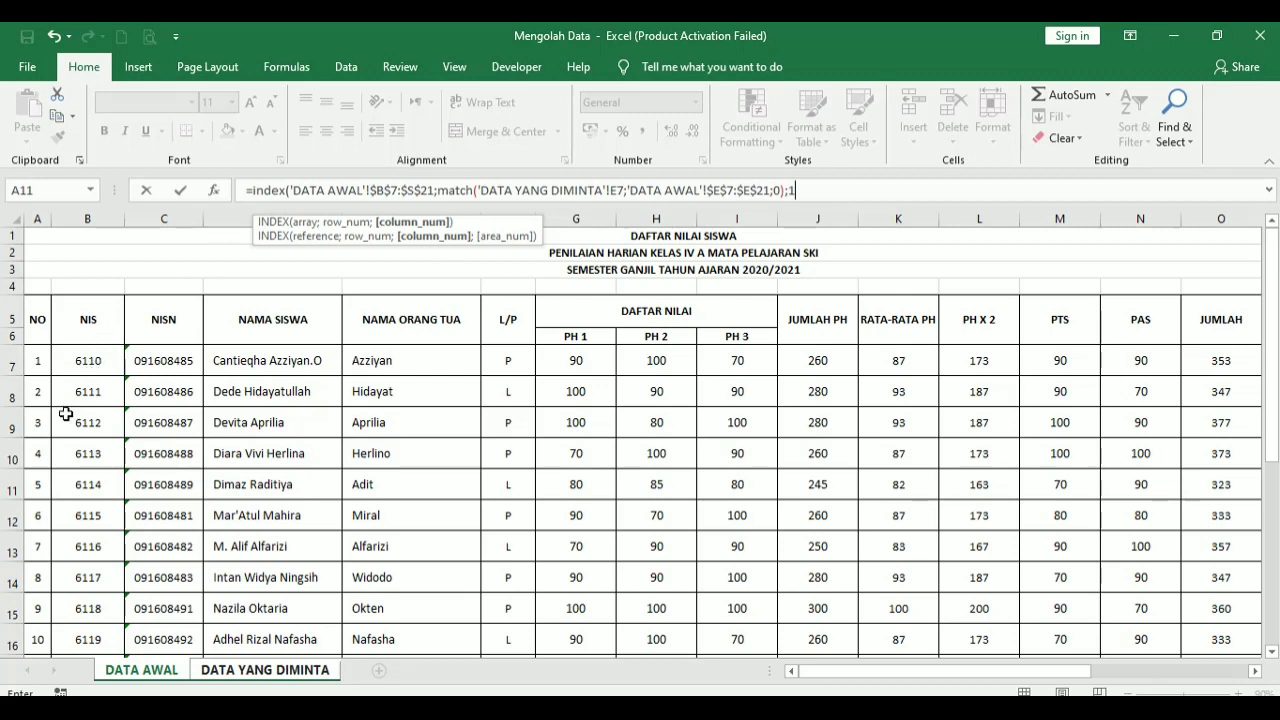
pyautogui.write(')')
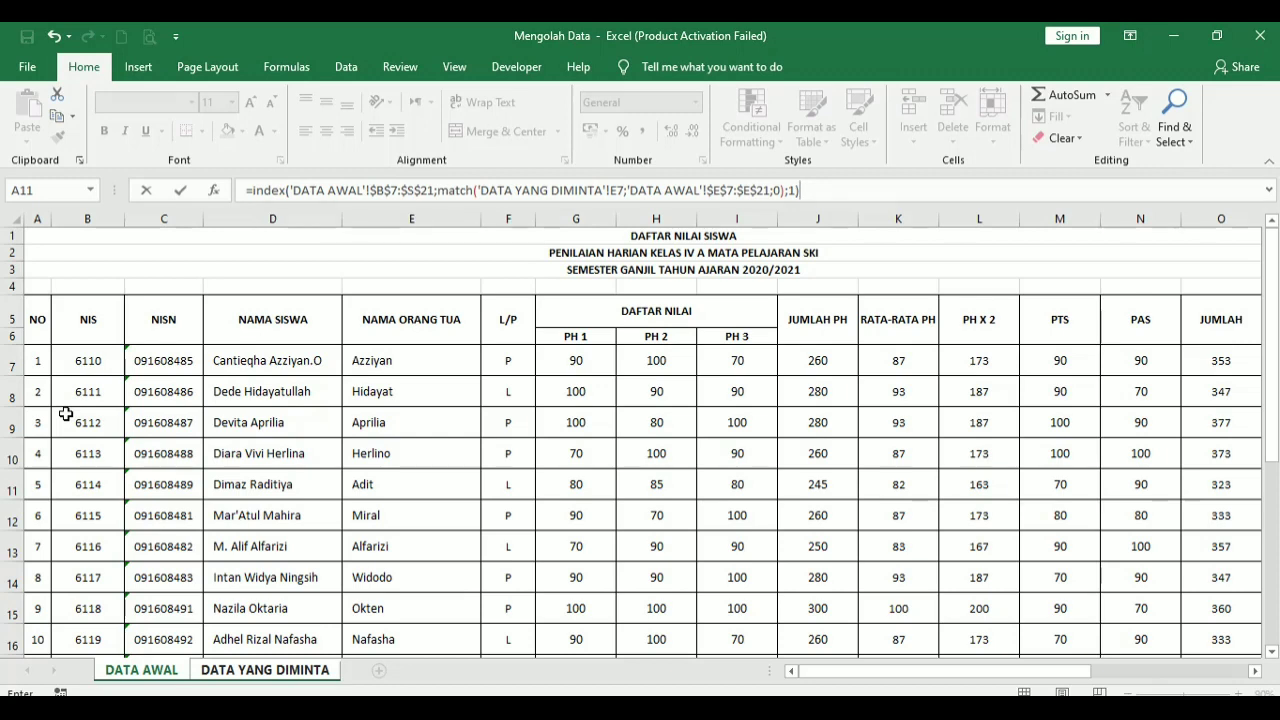
pyautogui.press('Return')
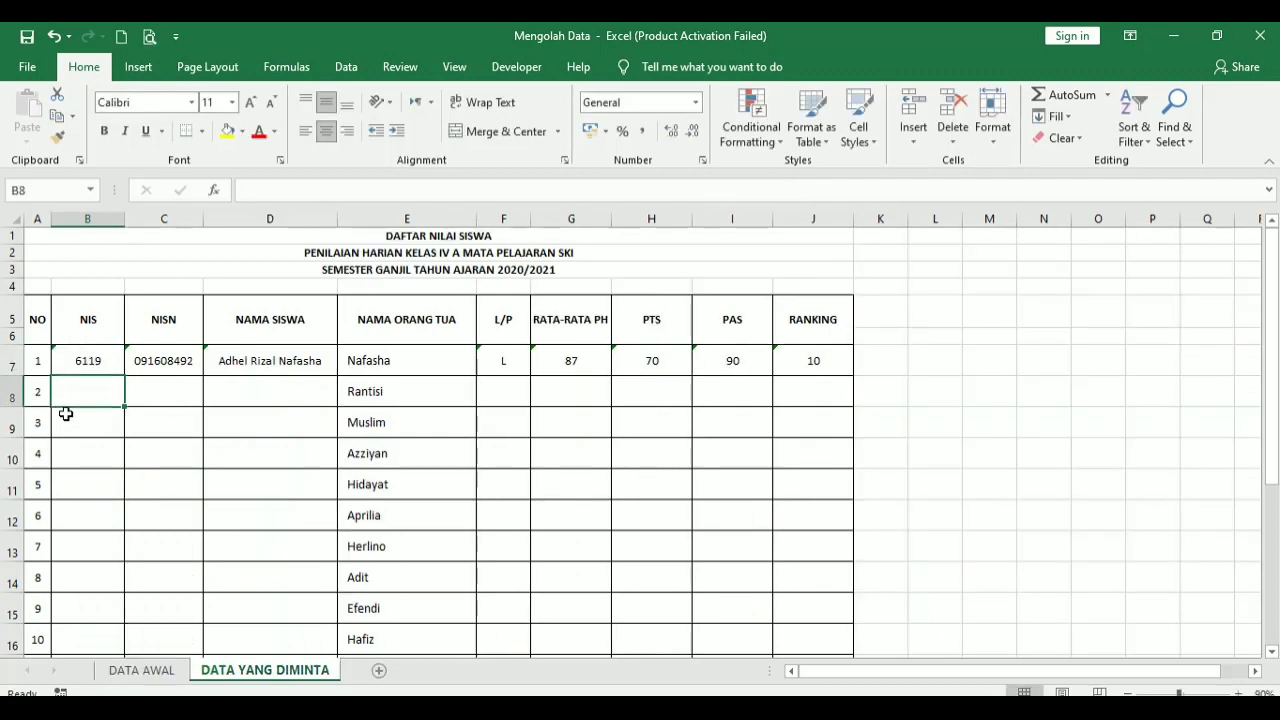
# Clear the old results in C7:D7 and F7:J7 on DATA YANG DIMINTA, keeping the NIS formula and parent name.
pyautogui.click(91, 357)
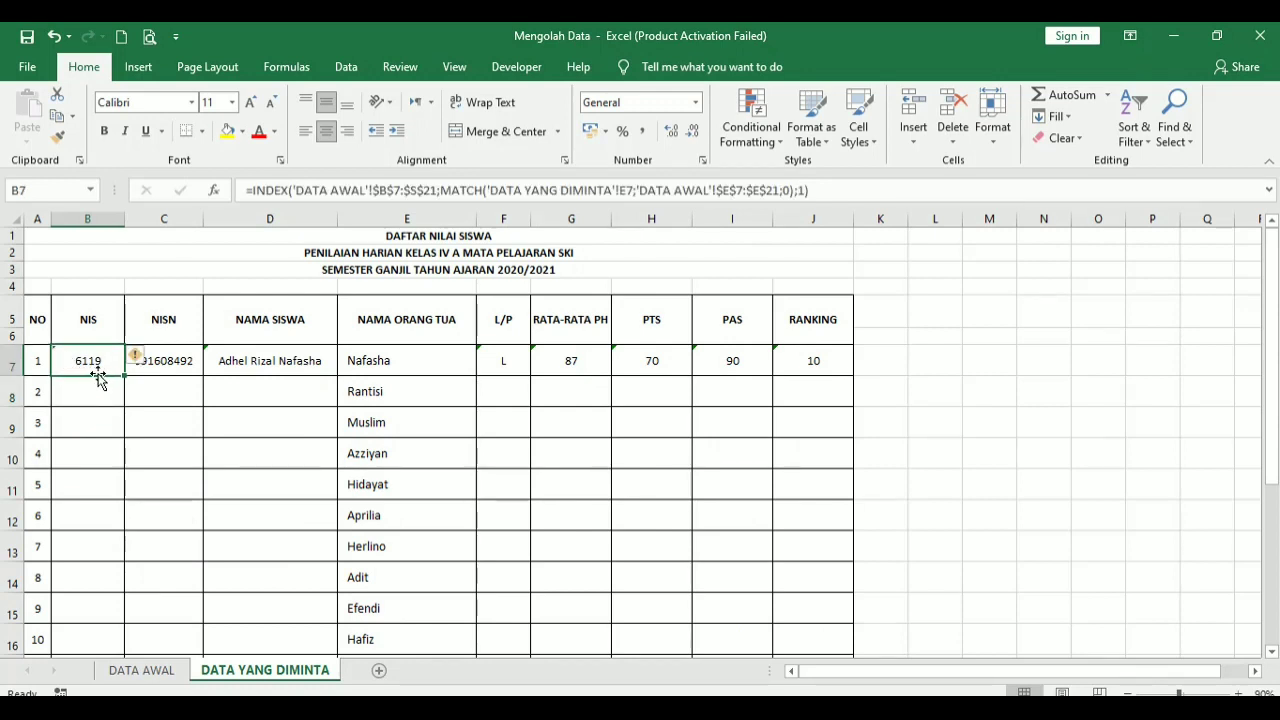
pyautogui.click(390, 366)
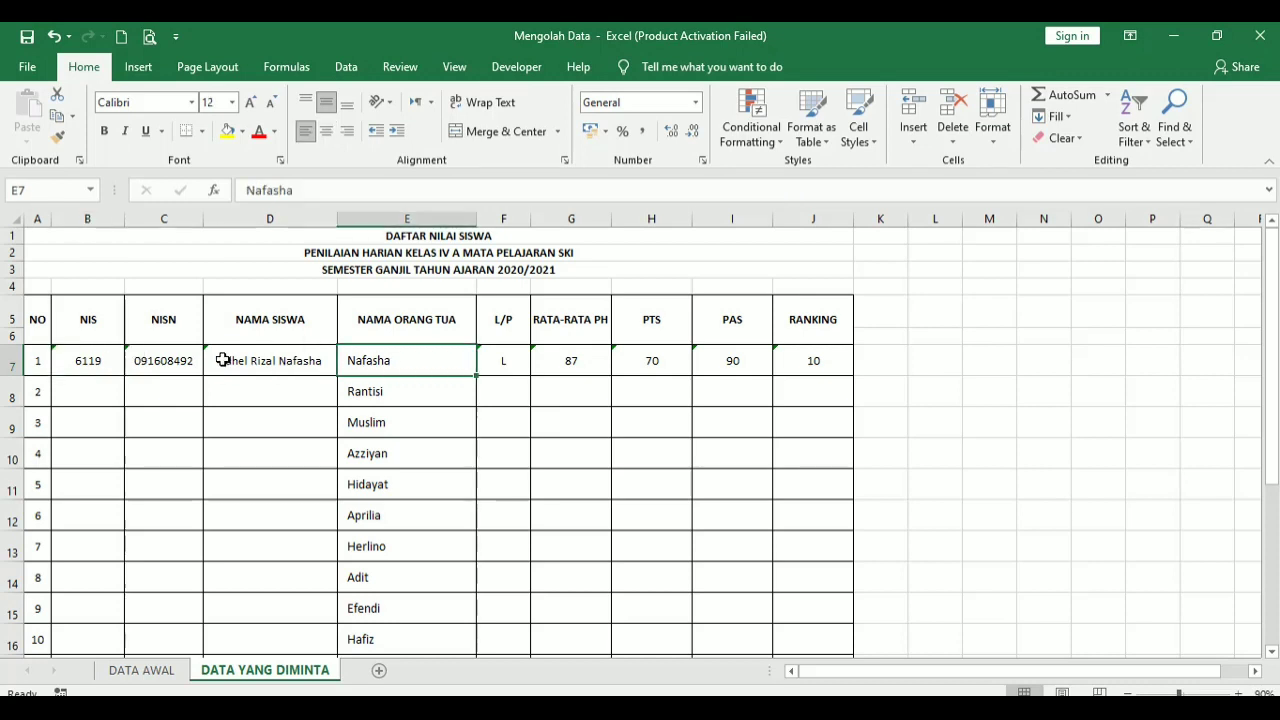
pyautogui.moveTo(184, 364); pyautogui.dragTo(268, 366)
pyautogui.press('Delete')
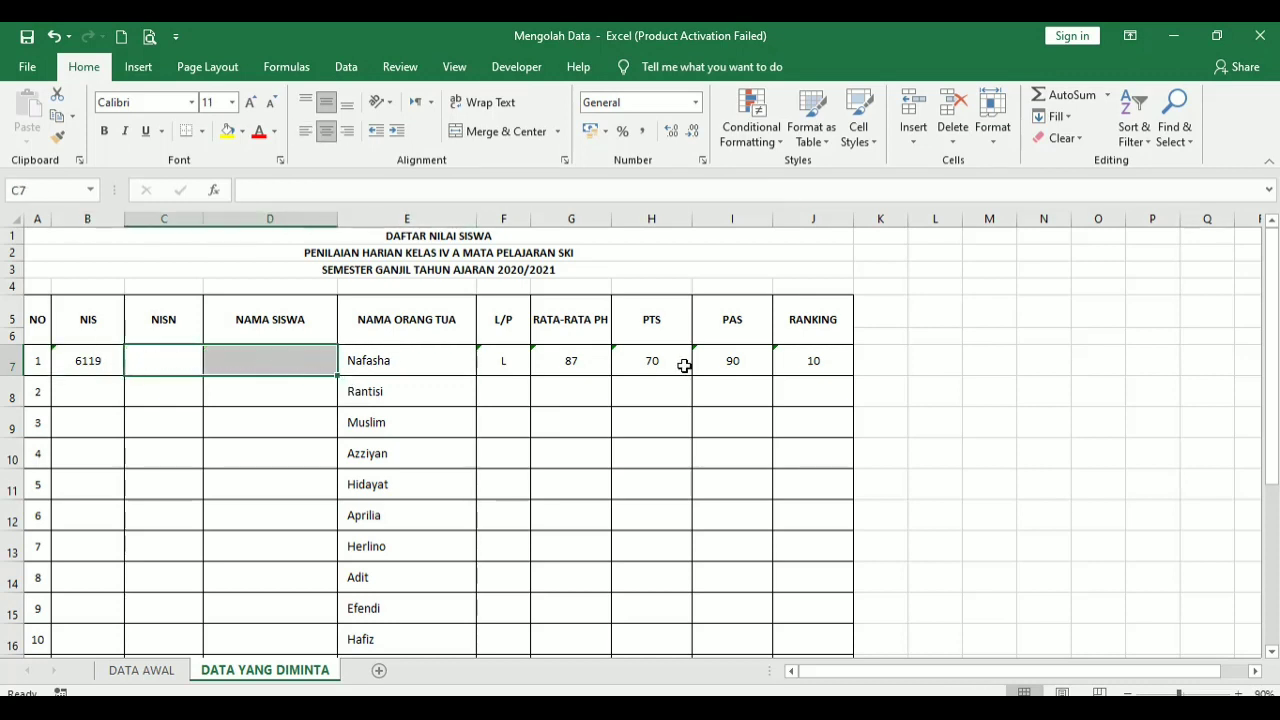
pyautogui.moveTo(507, 358); pyautogui.dragTo(800, 363)
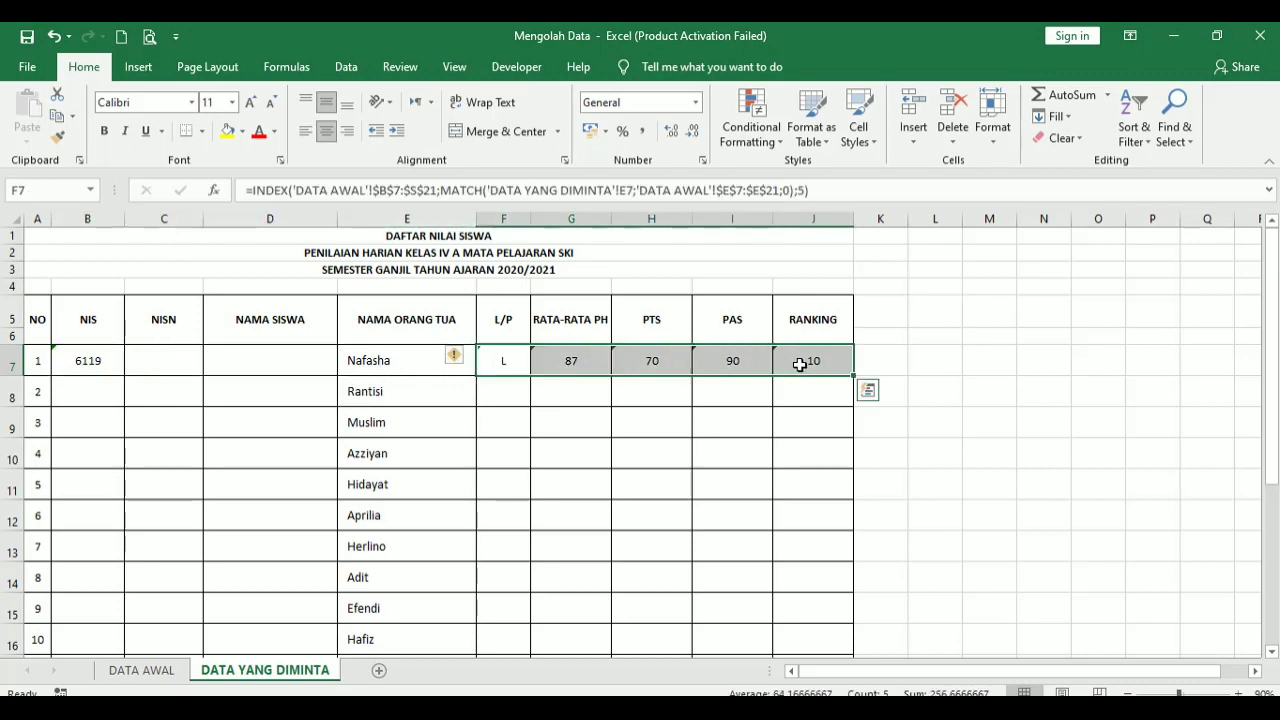
pyautogui.press('Delete')
pyautogui.click(428, 391)
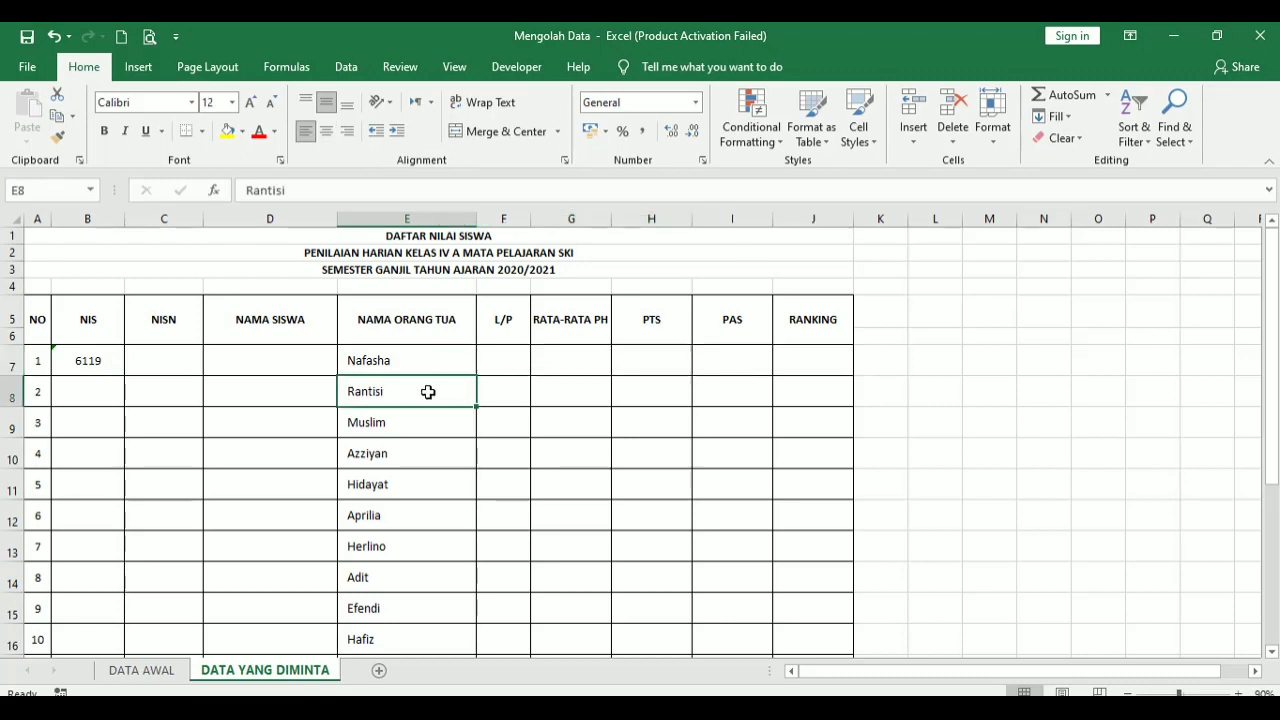
# Compare the NIS result in B7 with the same parent's record on DATA AWAL, and return to DATA YANG DIMINTA.
pyautogui.click(92, 360)
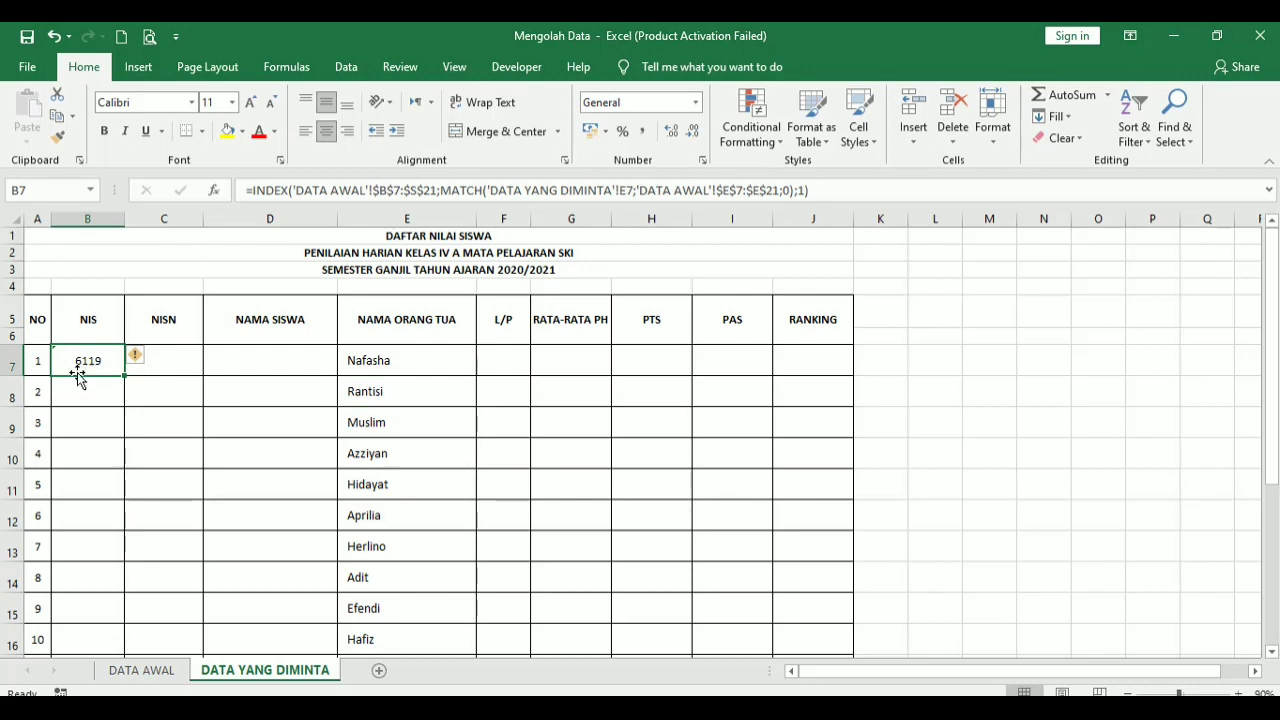
pyautogui.click(401, 362)
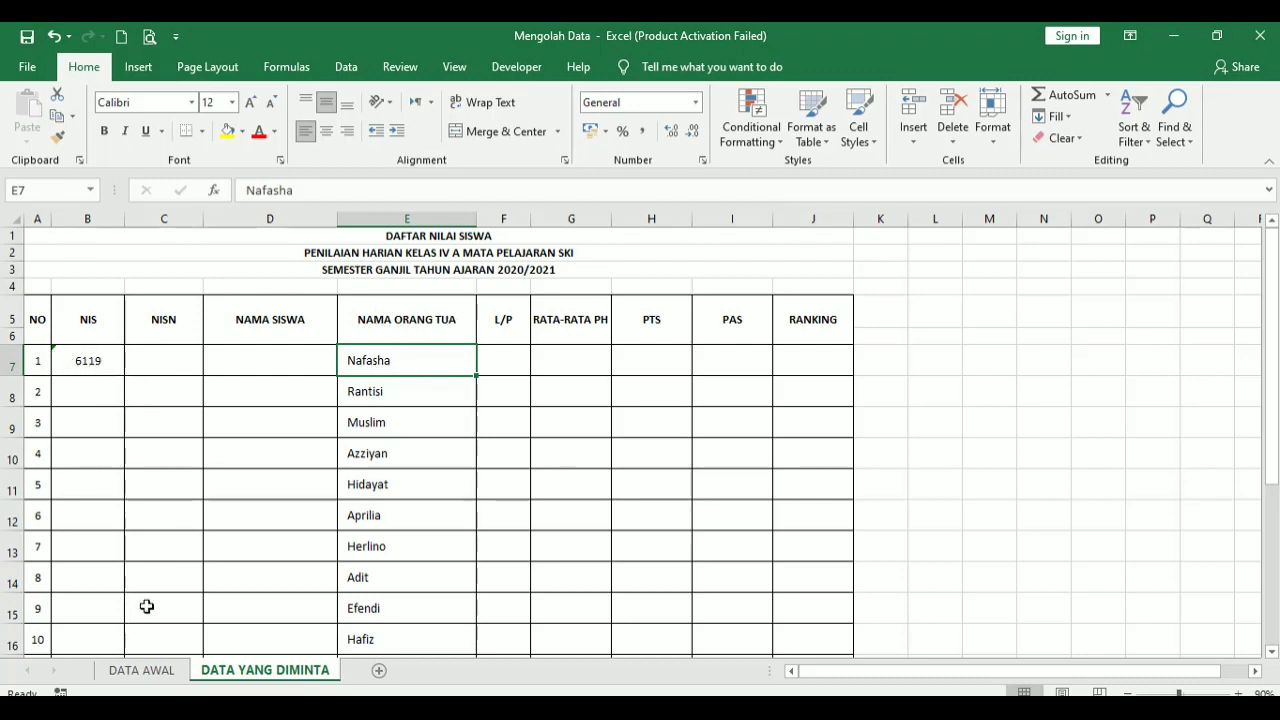
pyautogui.click(131, 672)
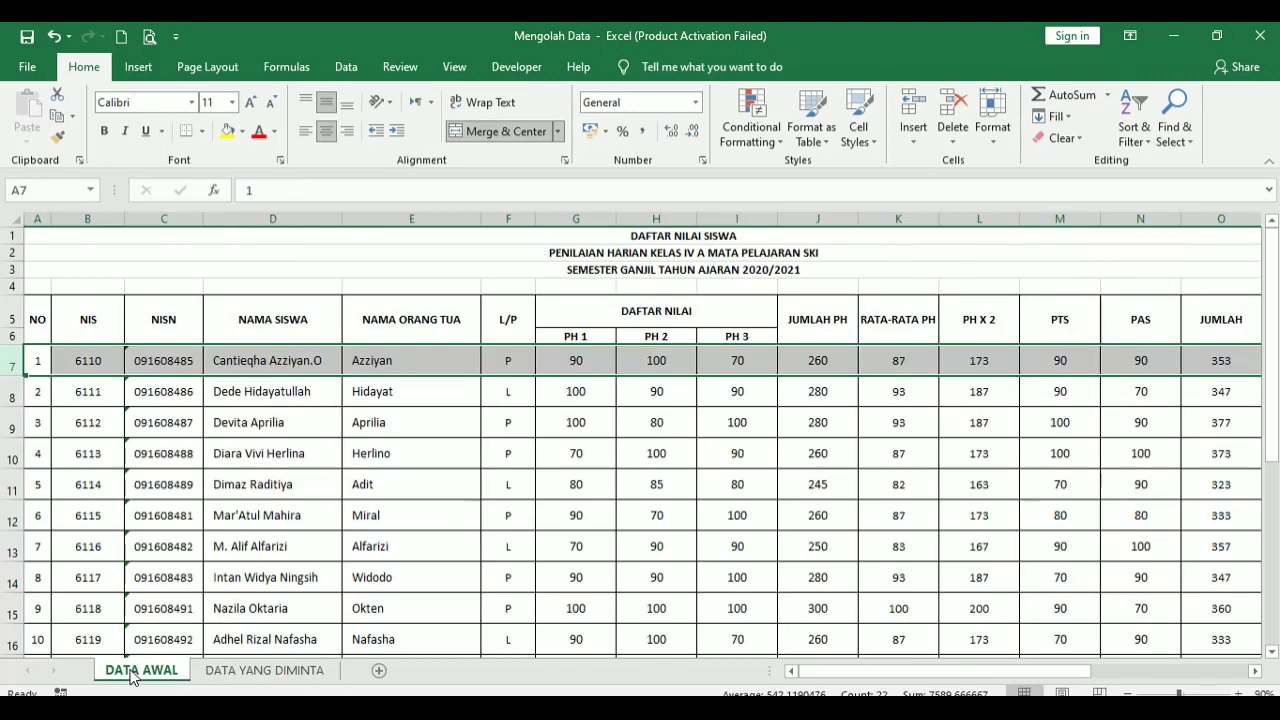
pyautogui.click(386, 644)
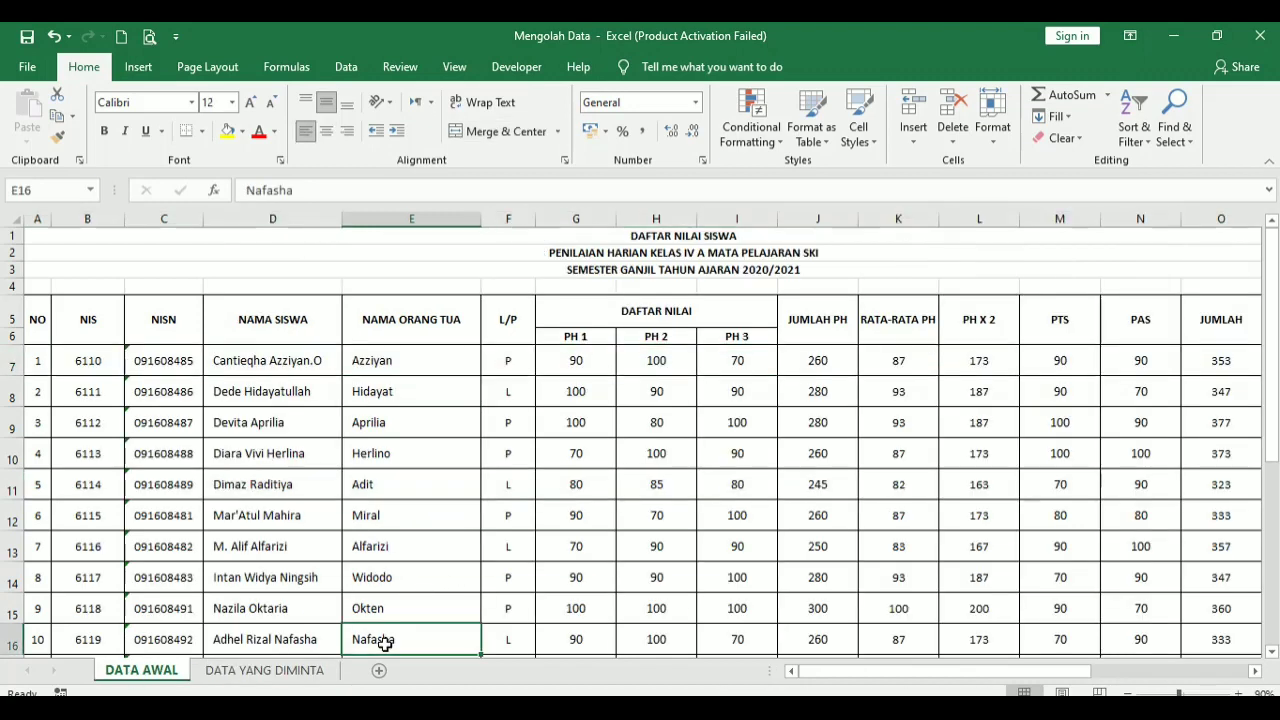
pyautogui.click(98, 643)
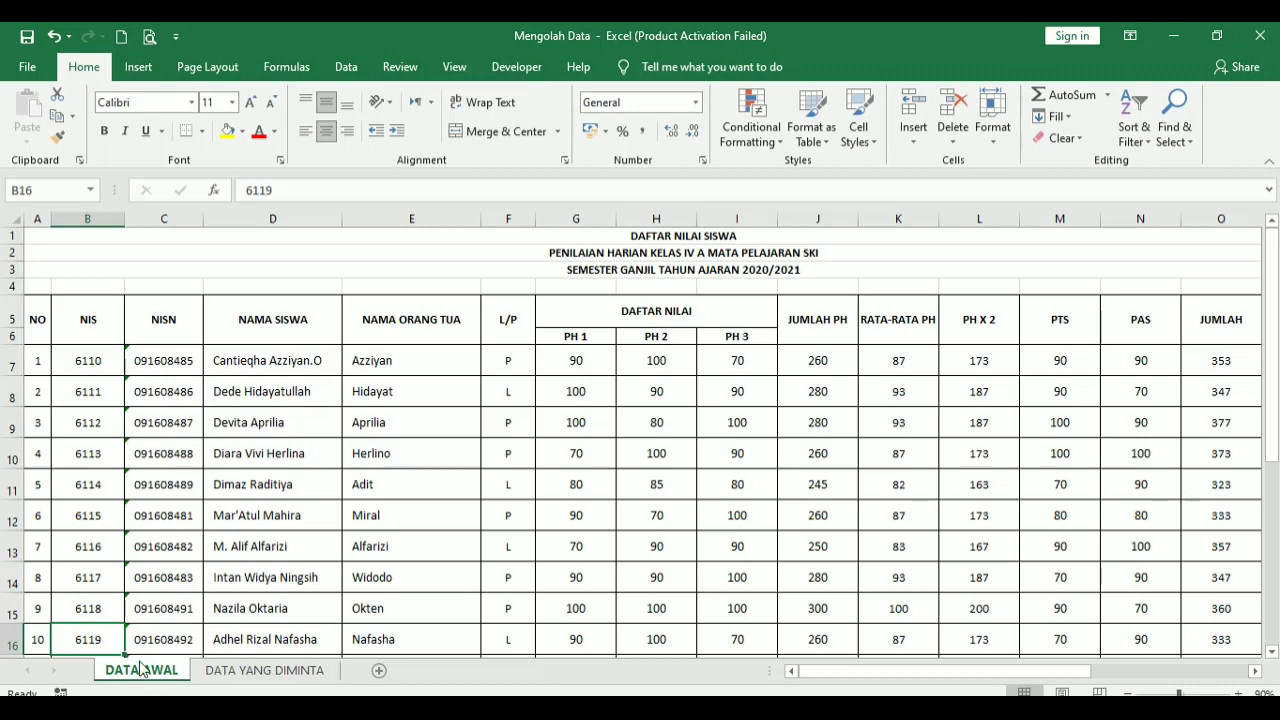
pyautogui.click(252, 671)
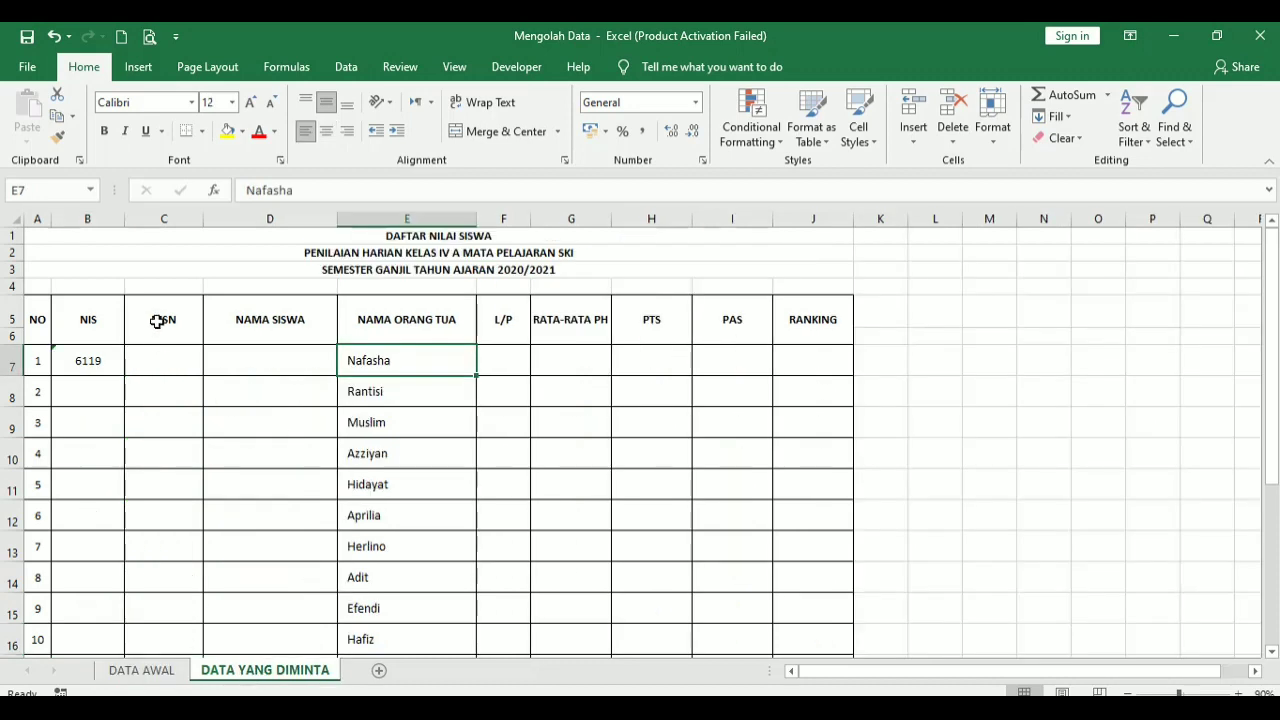
# Copy the NIS formula from B7 into the first NISN cell, C7.
pyautogui.click(98, 366)
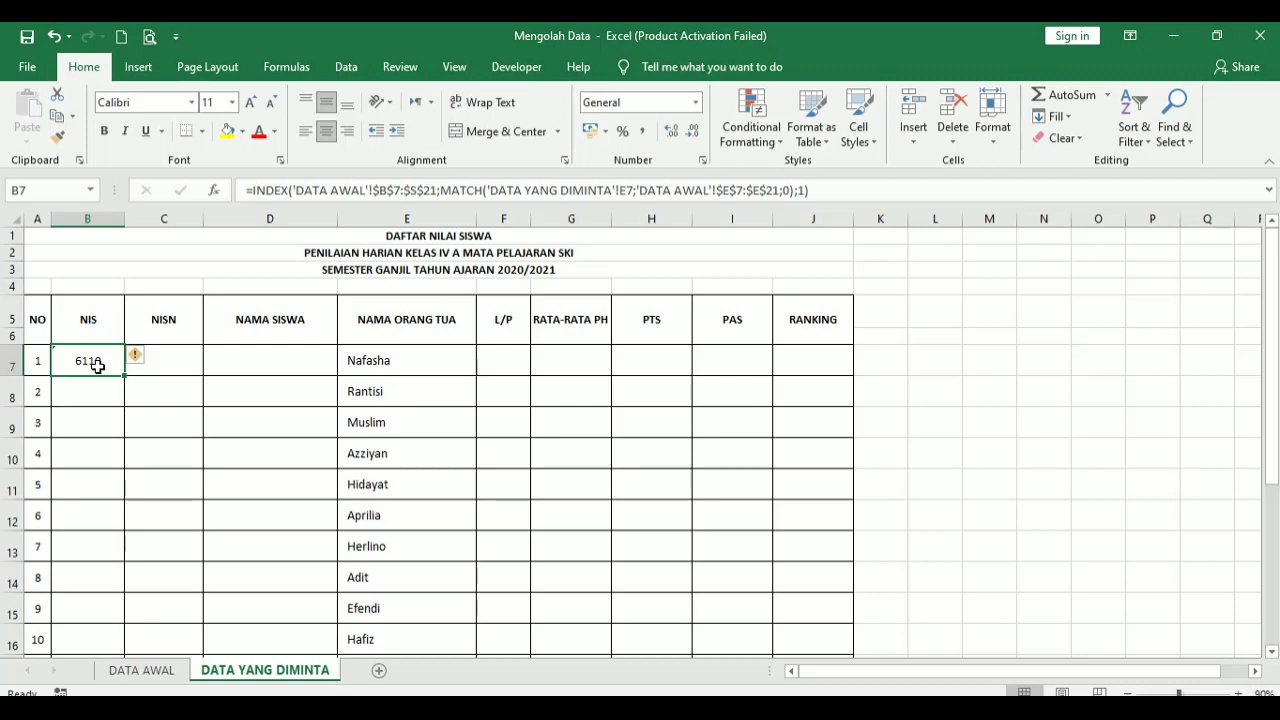
pyautogui.hotkey('ctrl', 'c')
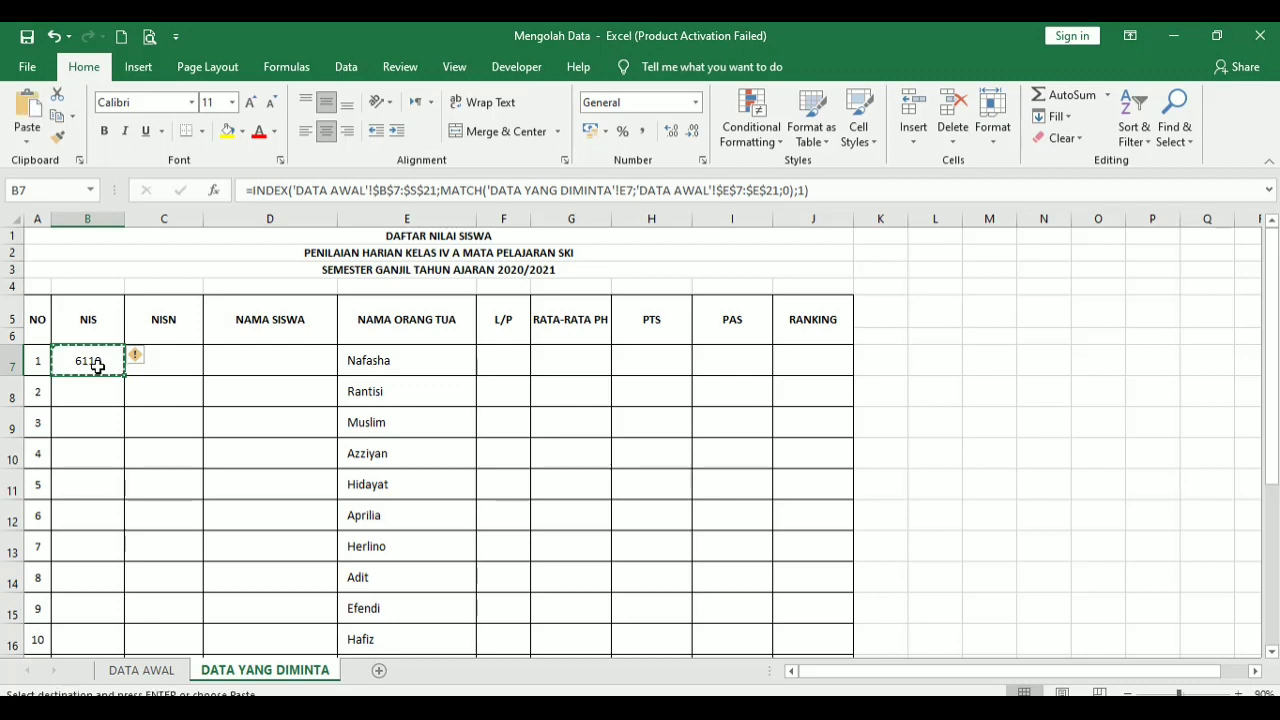
pyautogui.click(170, 364)
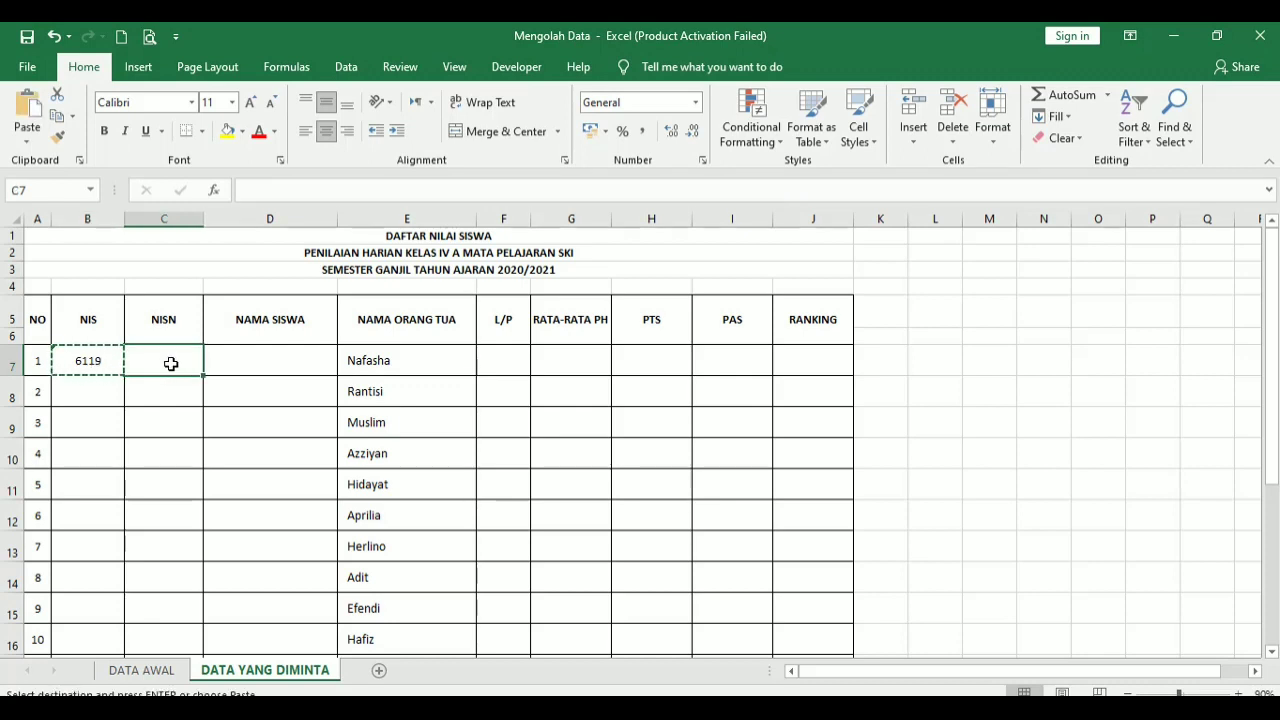
pyautogui.hotkey('ctrl', 'v')
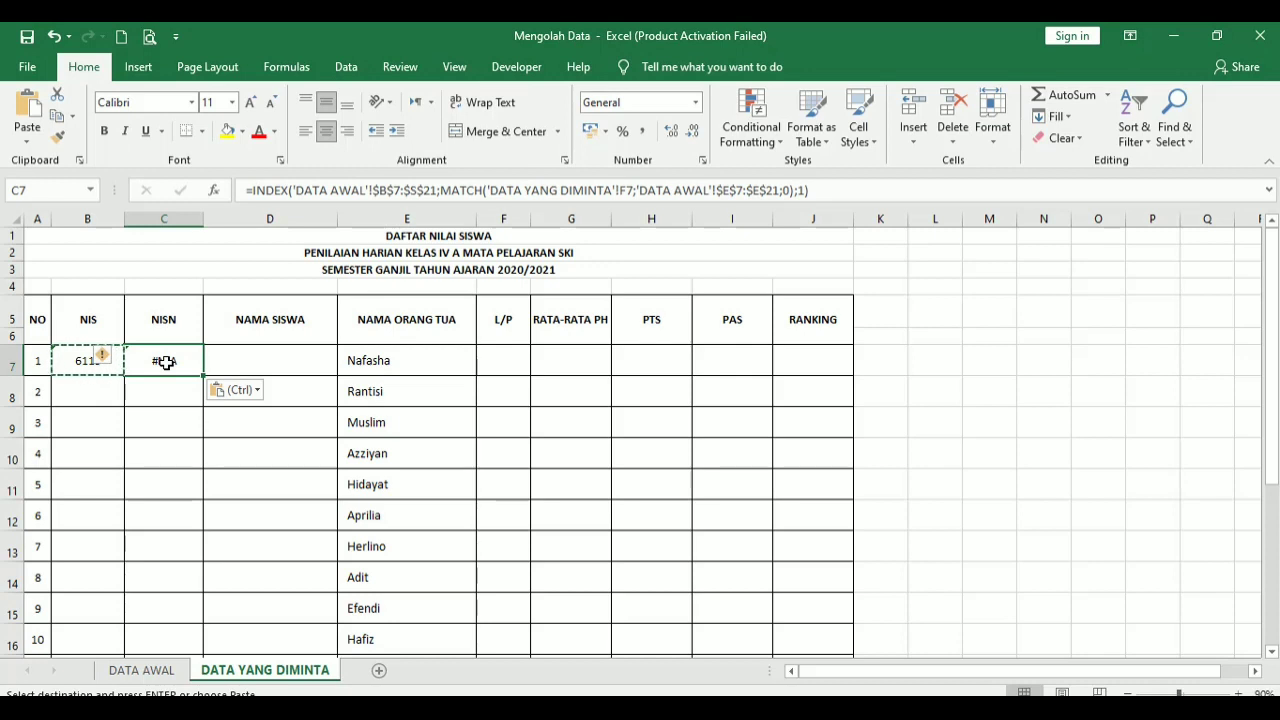
# Correct the C7 formula by moving its MATCH lookup value to parent name cell E7 and setting the column number to 2.
pyautogui.click(410, 363)
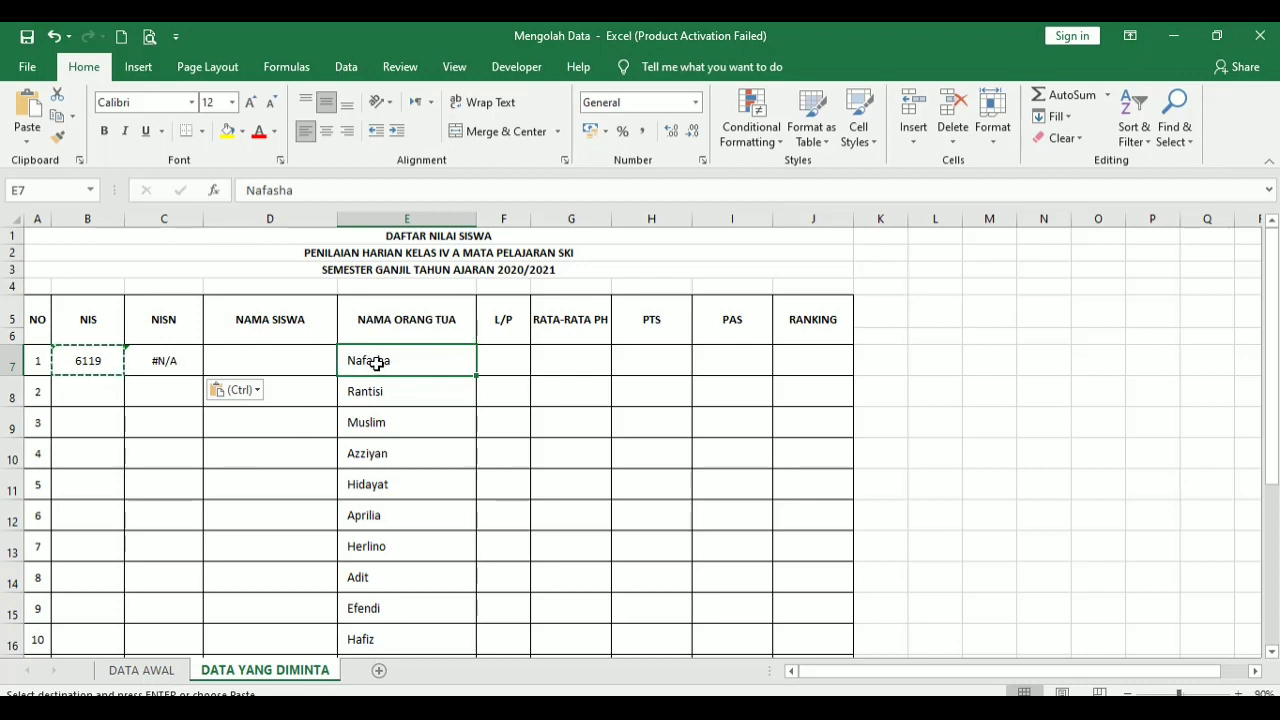
pyautogui.doubleClick(182, 361)
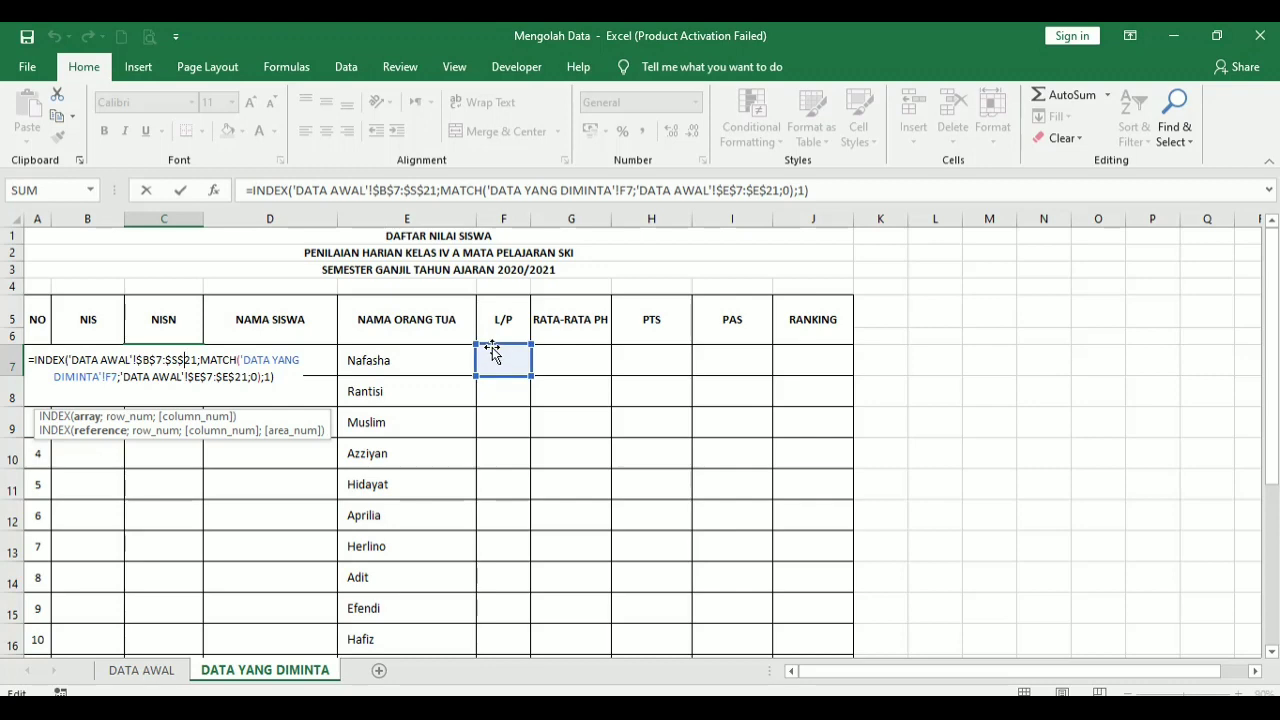
pyautogui.moveTo(478, 347); pyautogui.dragTo(427, 354)
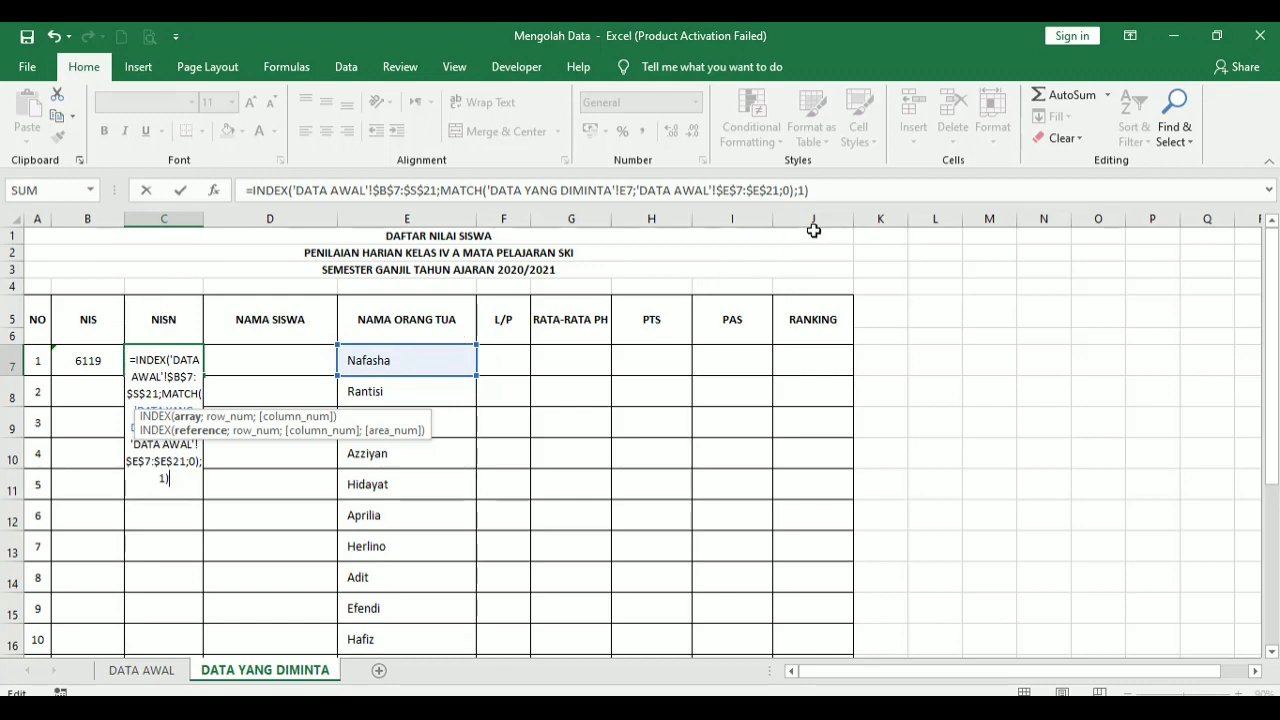
pyautogui.click(804, 190)
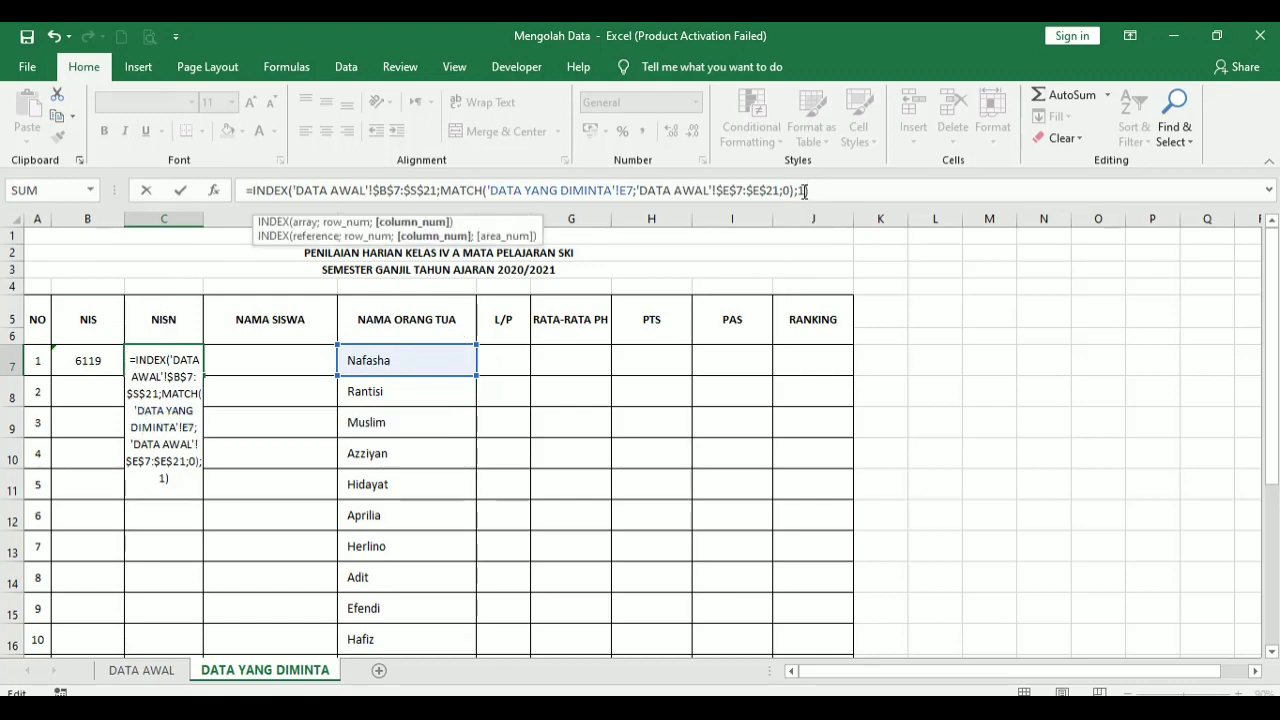
pyautogui.press('BackSpace')
pyautogui.write('2')
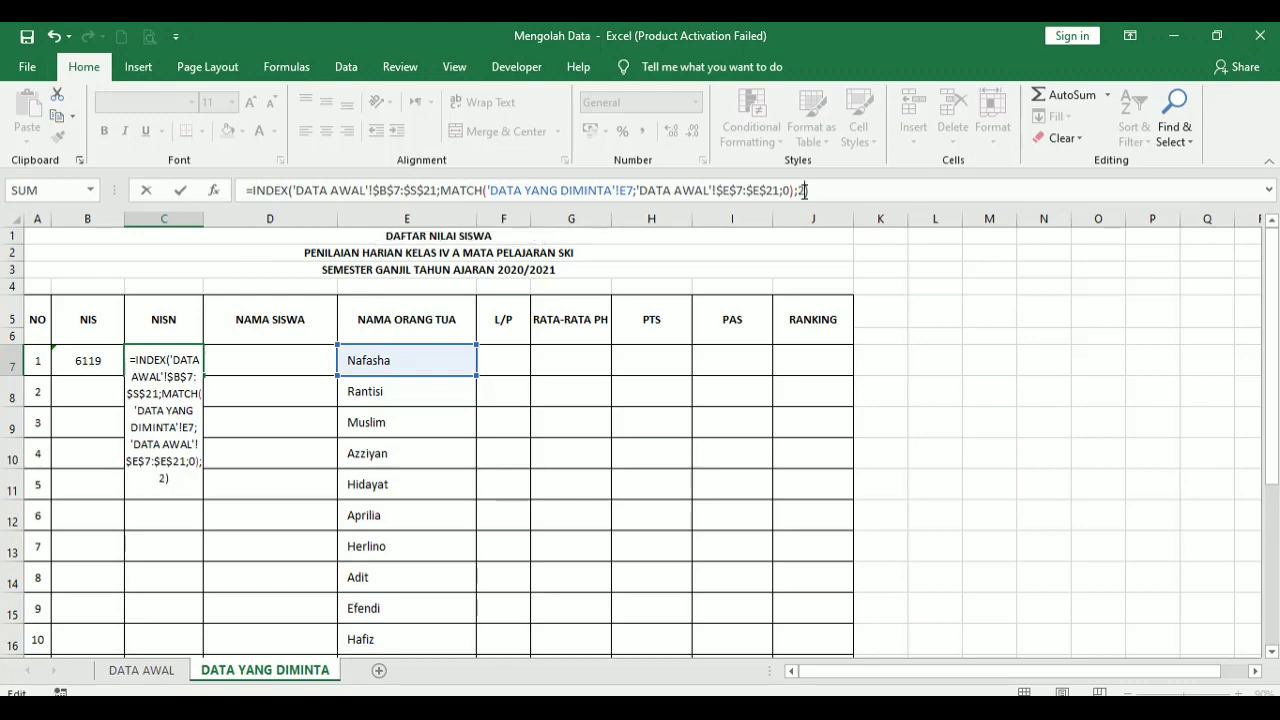
pyautogui.press('Return')
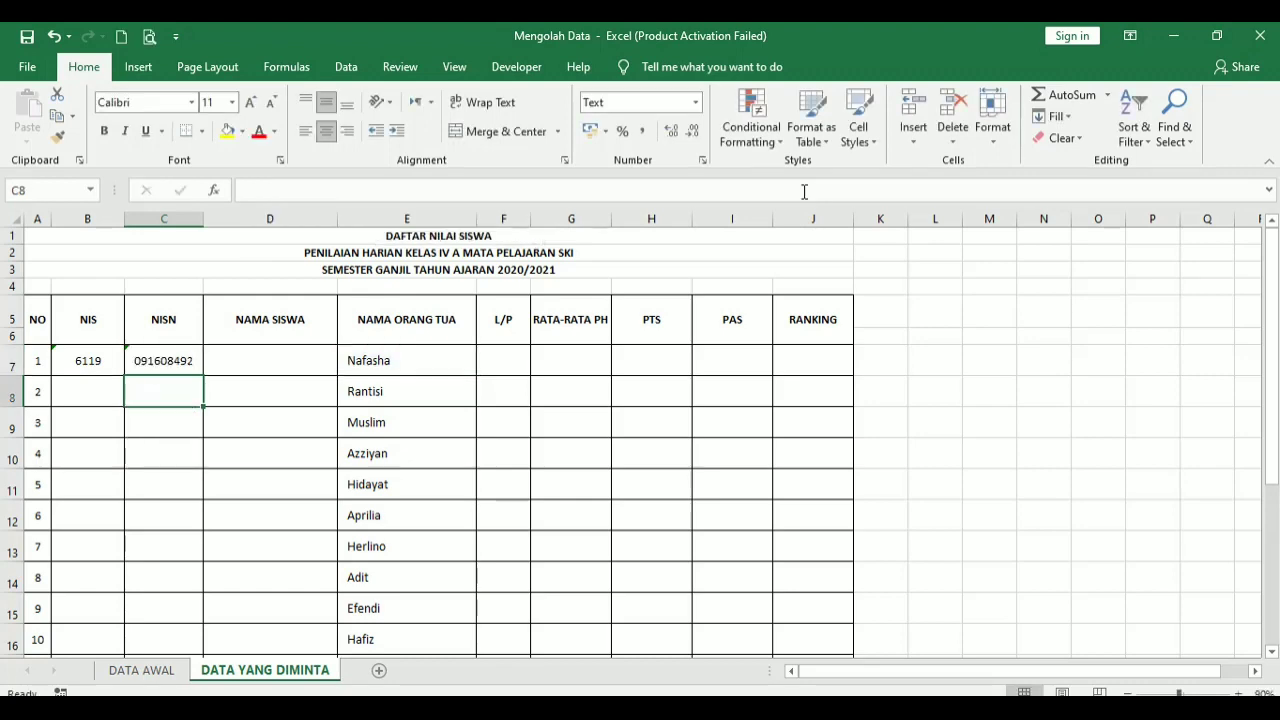
# Check the NISN result in C7 against the matching student record on DATA AWAL.
pyautogui.click(172, 362)
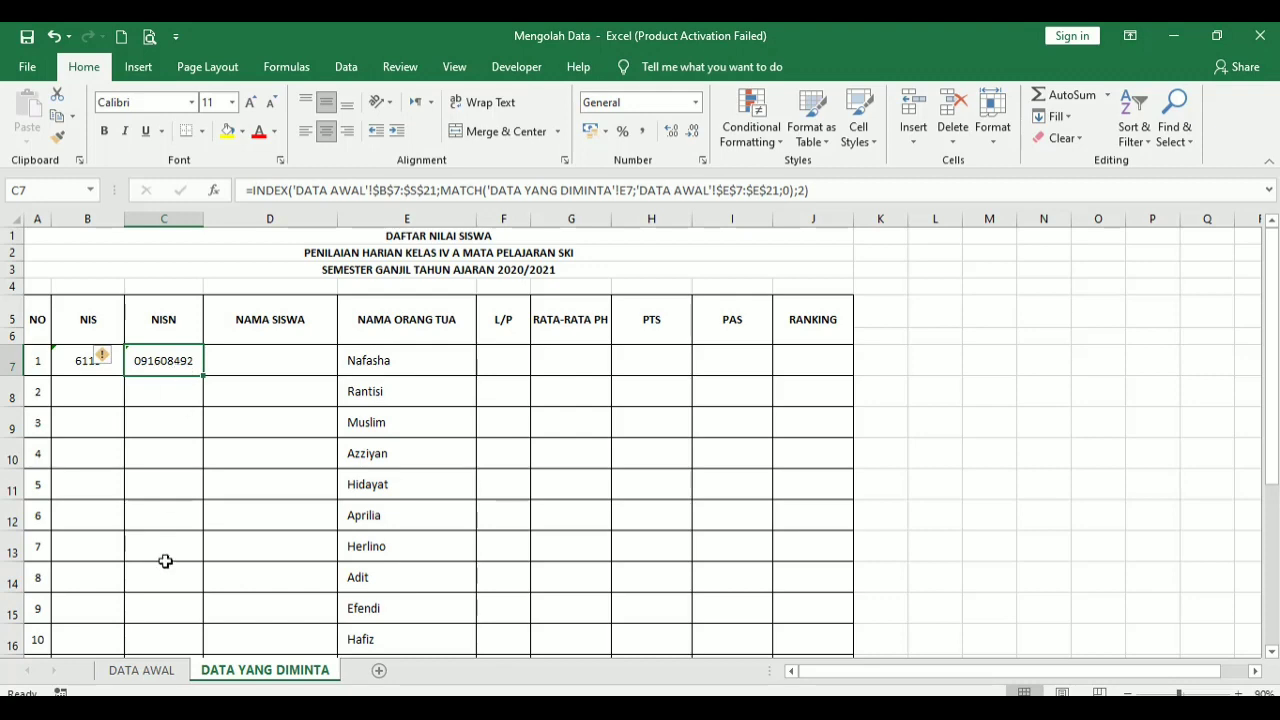
pyautogui.click(141, 670)
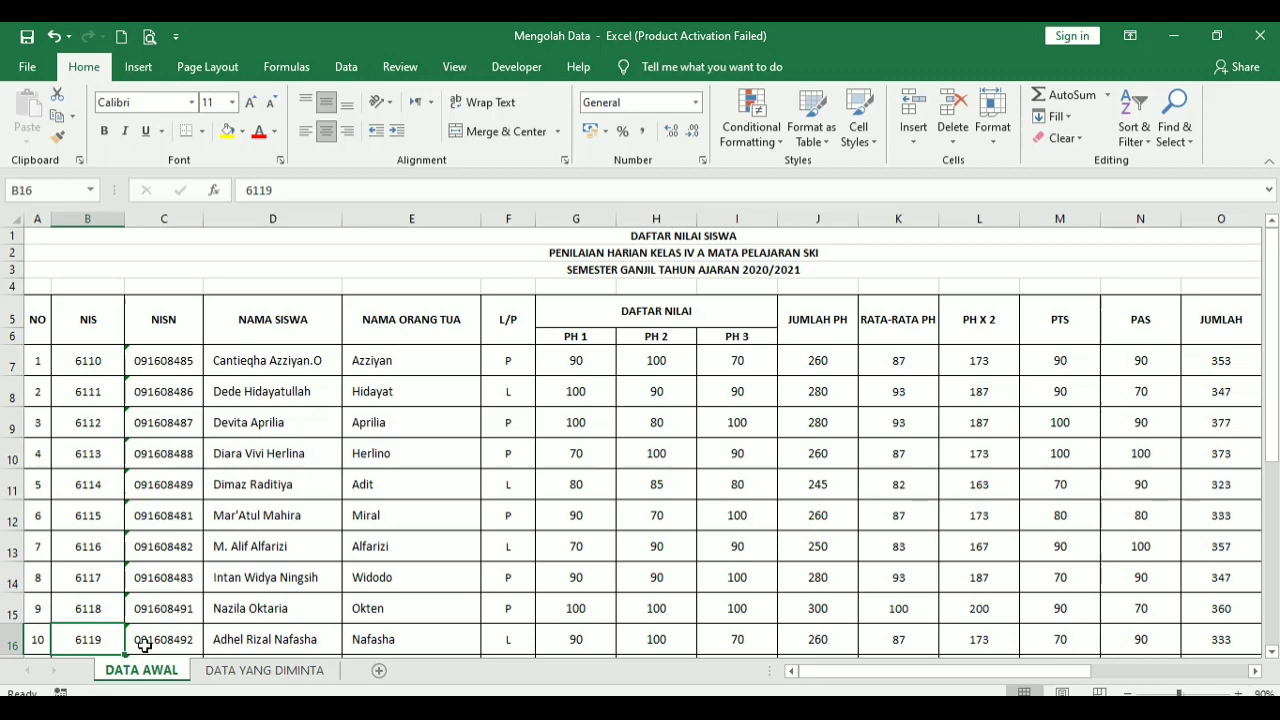
# Return to DATA YANG DIMINTA and copy the NISN formula from C7 into the first NAMA SISWA cell, D7.
pyautogui.click(224, 670)
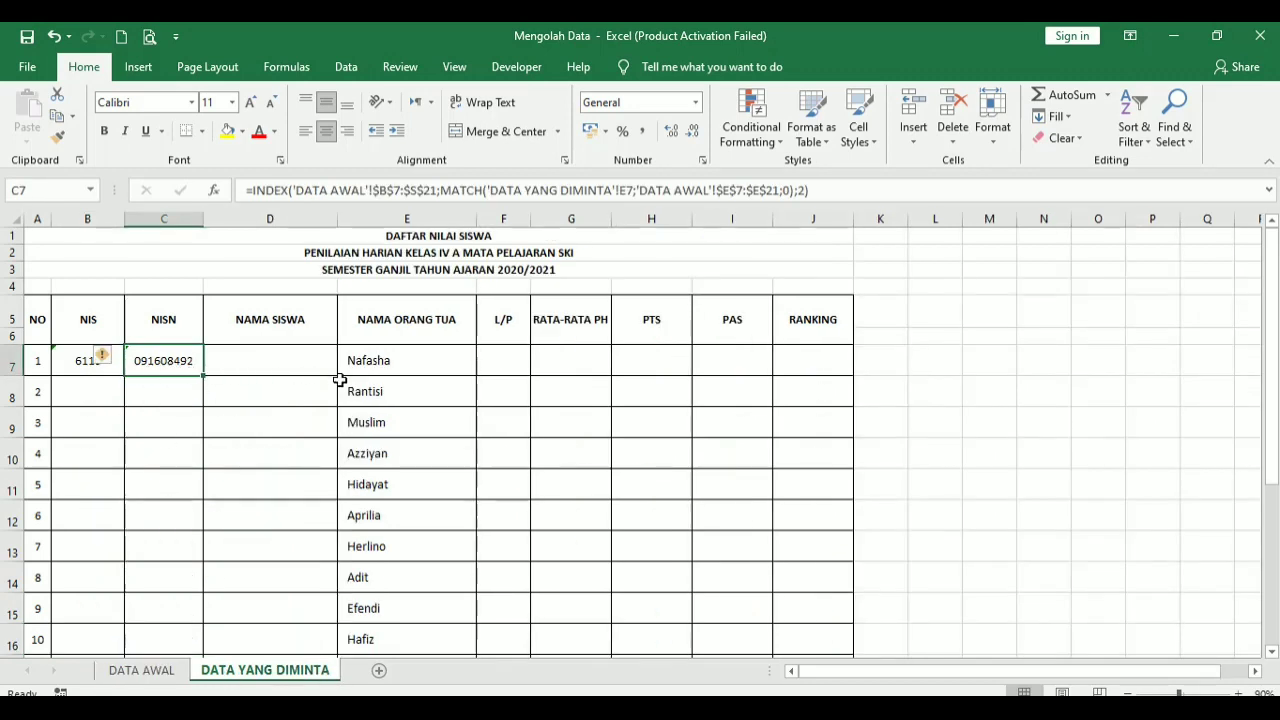
pyautogui.hotkey('ctrl', 'c')
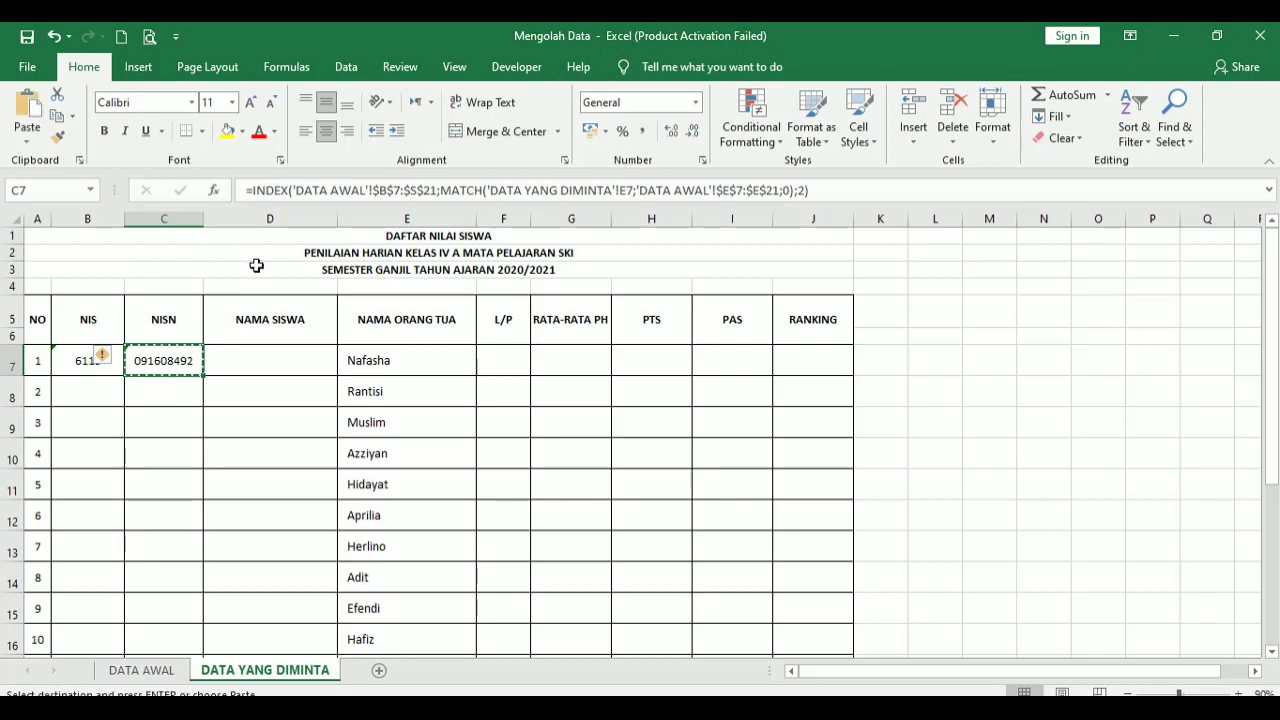
pyautogui.click(242, 356)
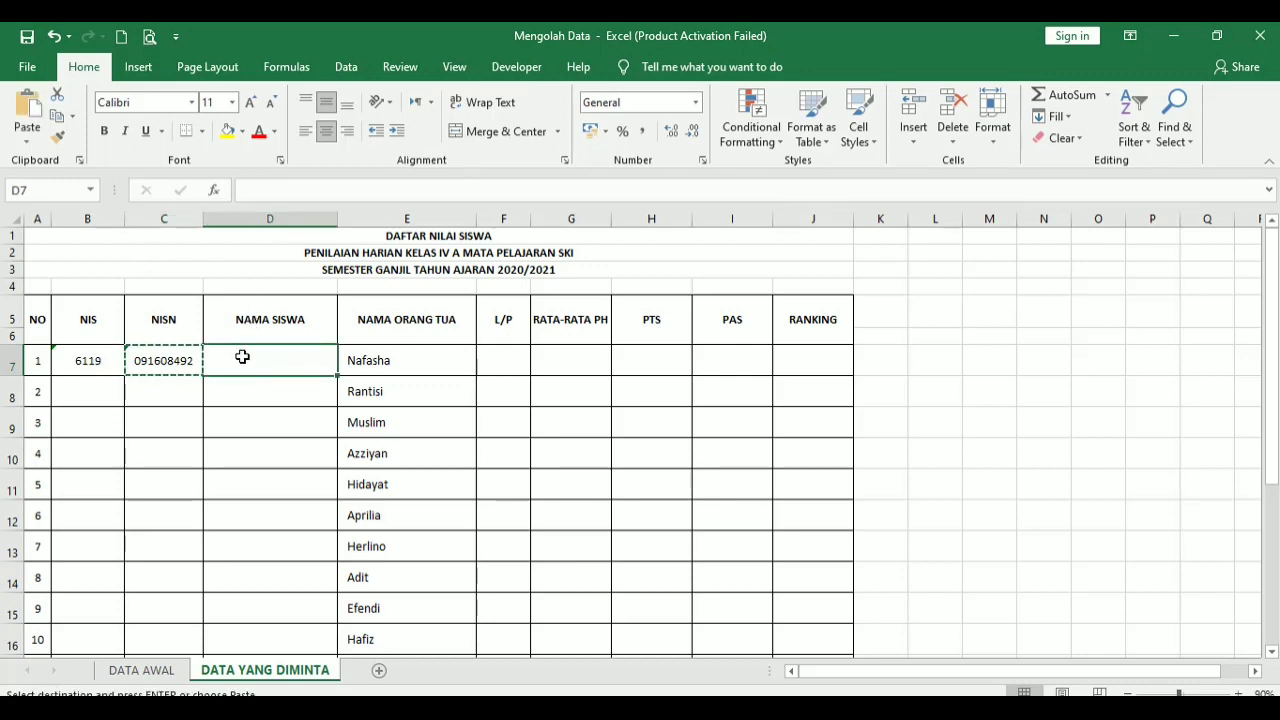
pyautogui.hotkey('ctrl', 'v')
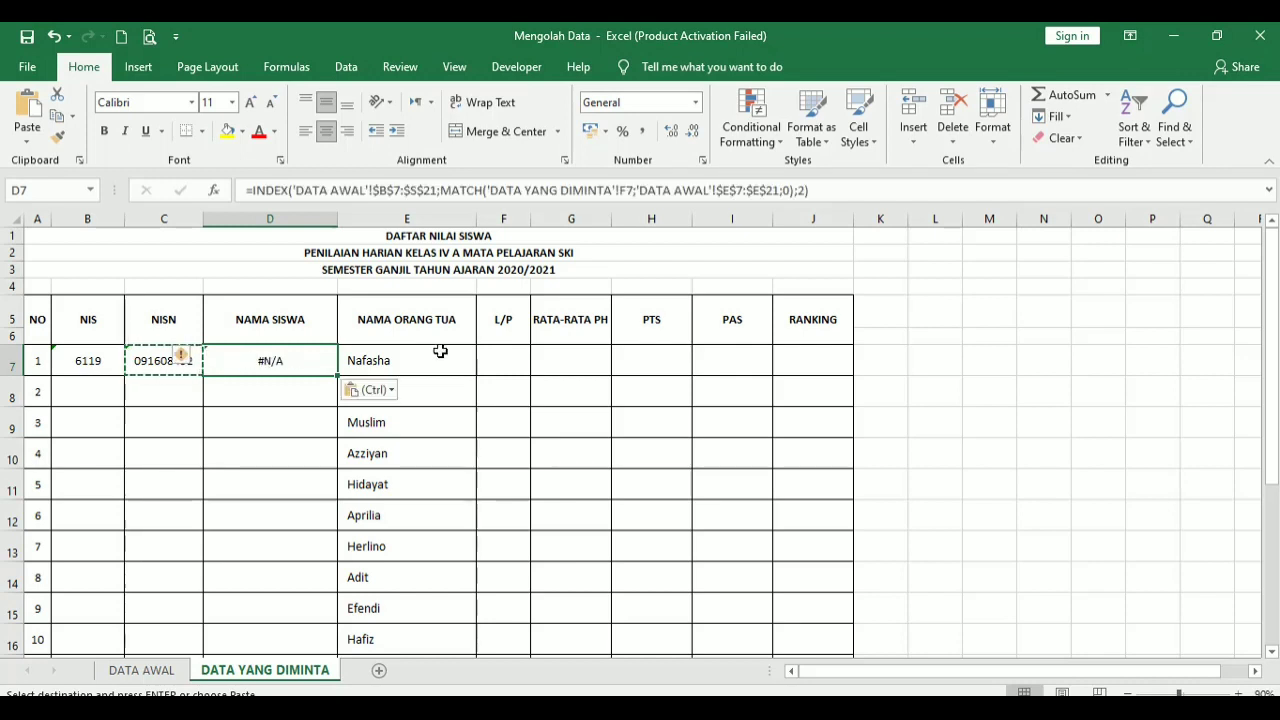
# Correct the D7 formula by pointing its MATCH lookup value to parent name cell E7 and setting the column number to 3.
pyautogui.doubleClick(288, 360)
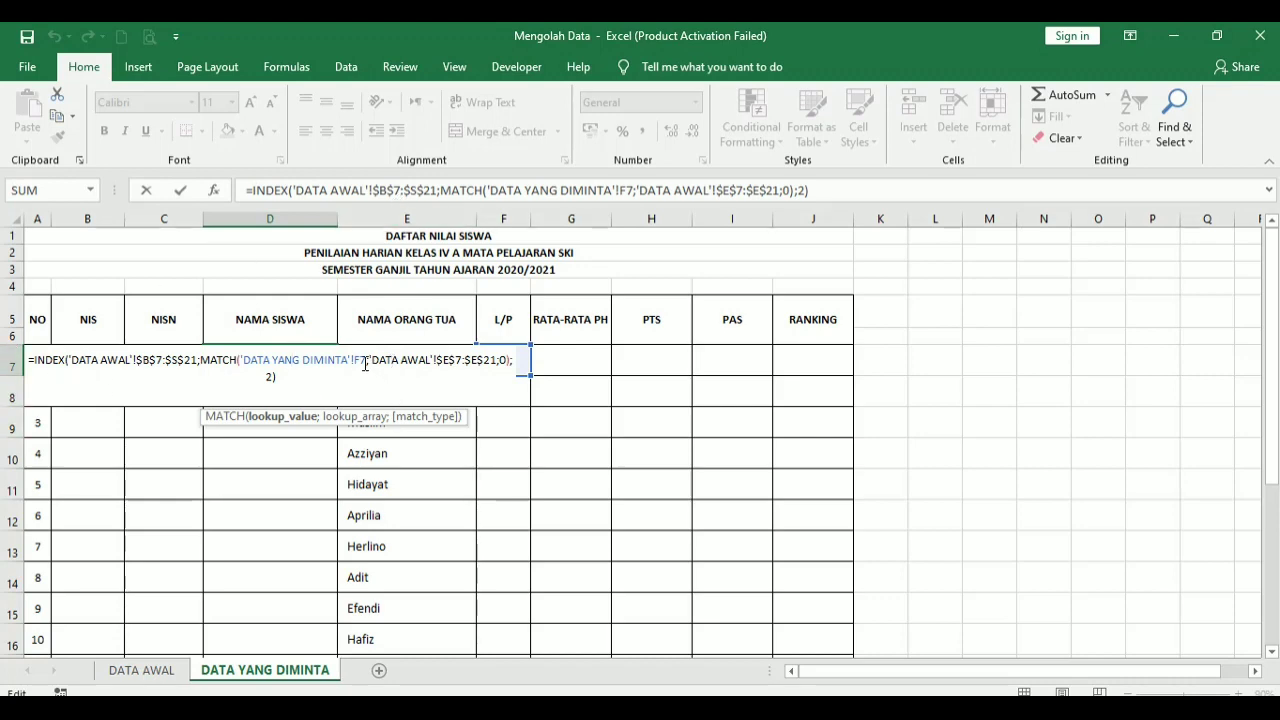
pyautogui.press('BackSpace')
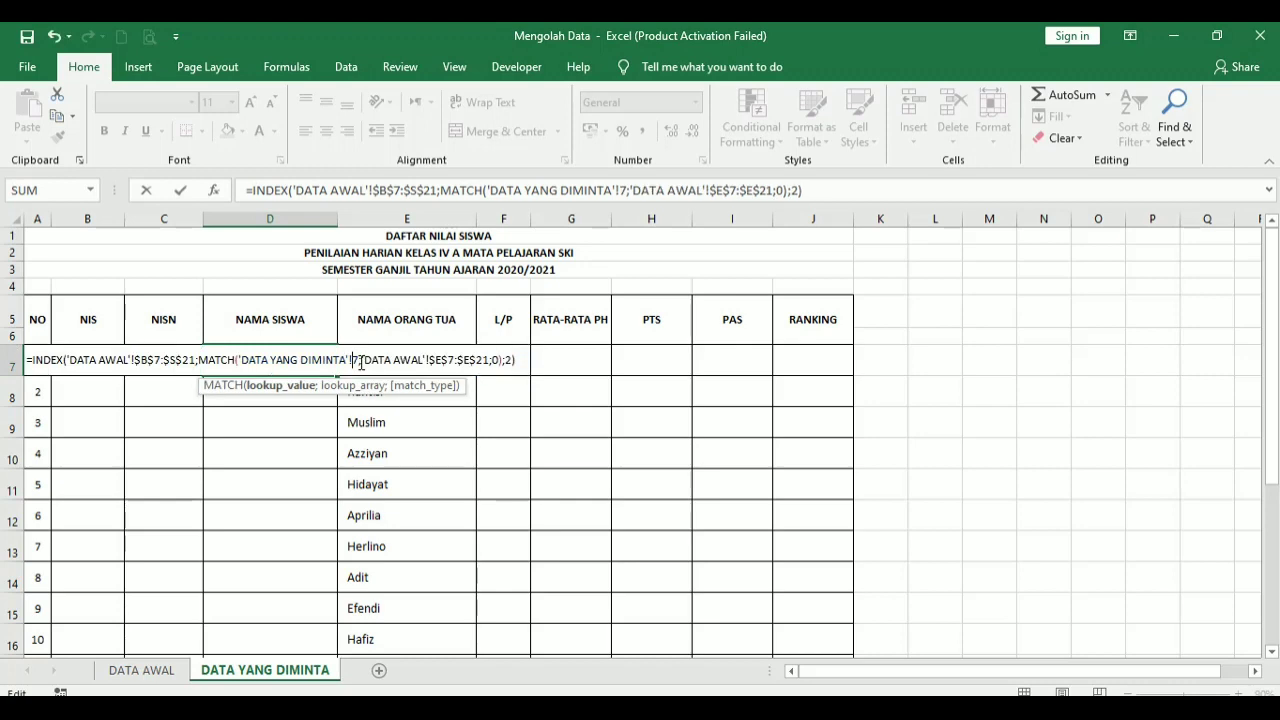
pyautogui.write('E')
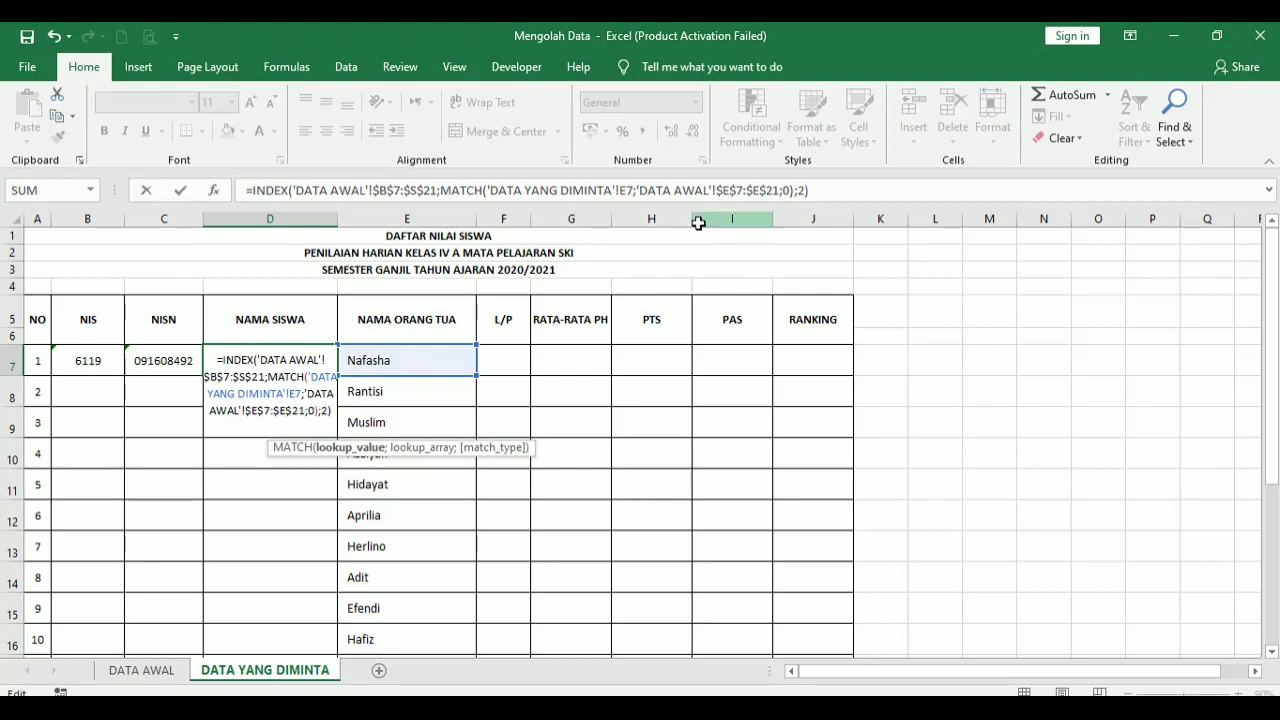
pyautogui.click(805, 190)
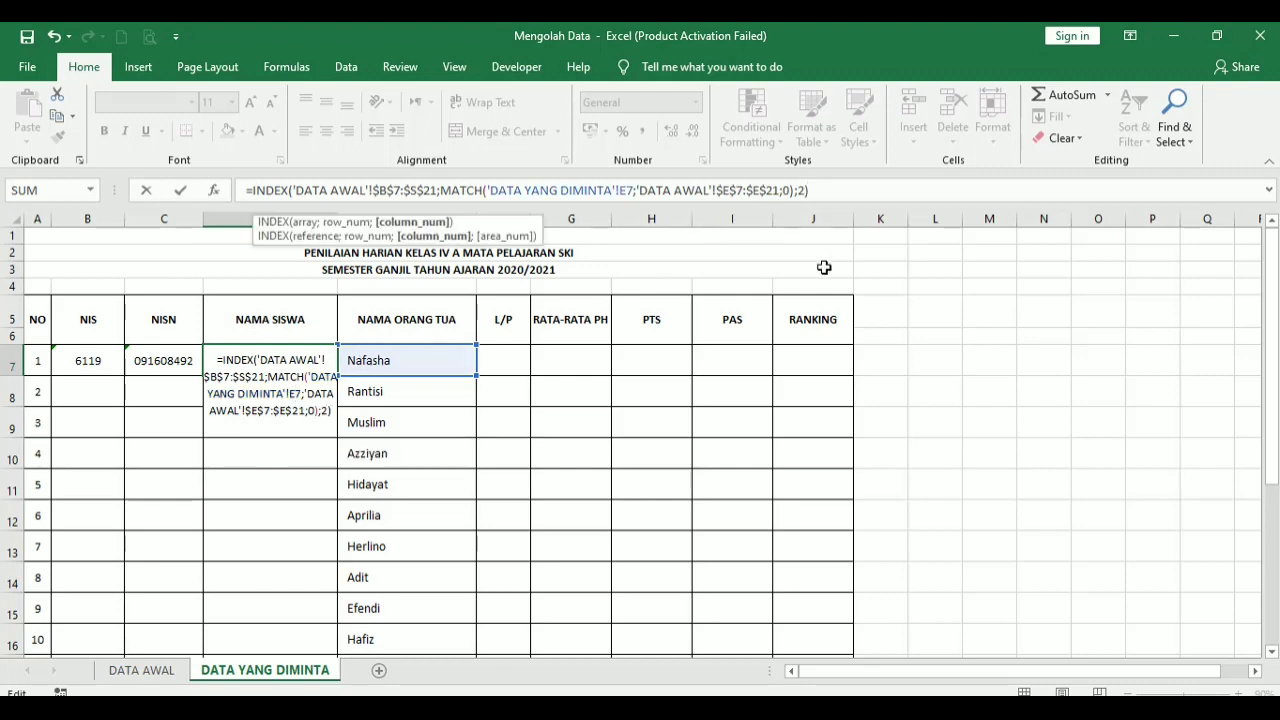
pyautogui.press('Return')
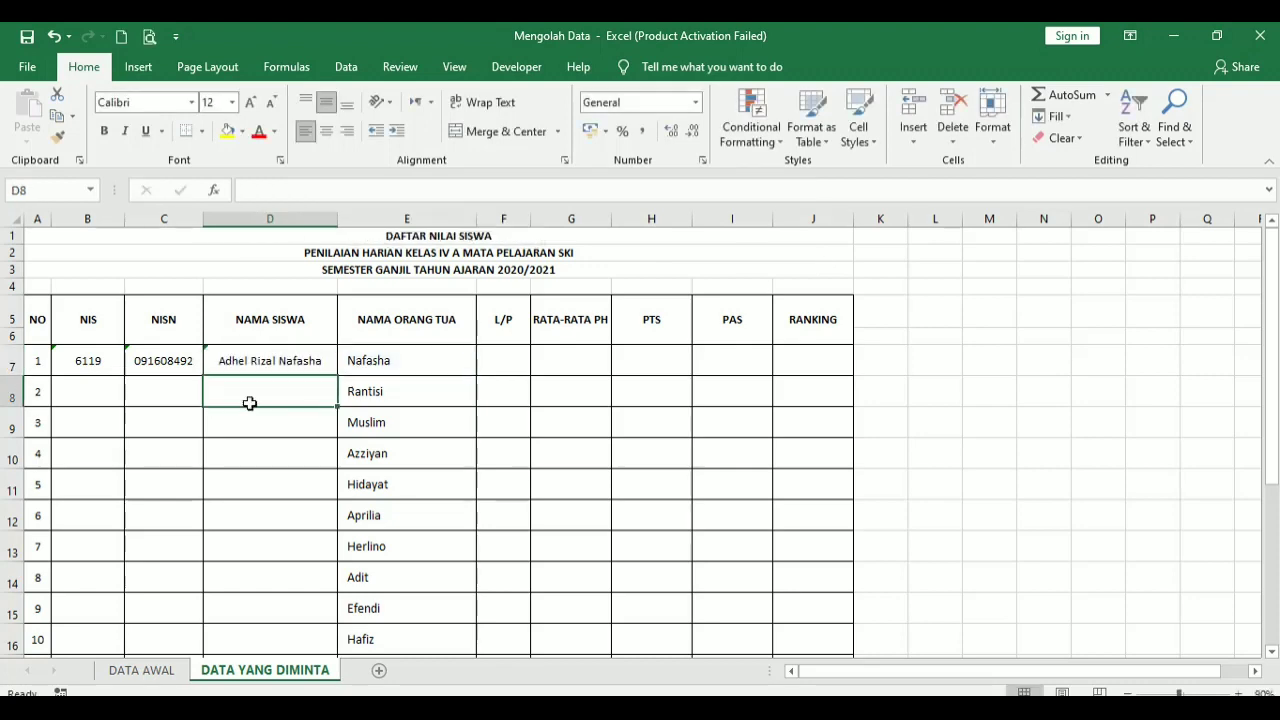
# Copy the NAMA SISWA formula from D7 into the first L/P cell, F7.
pyautogui.click(305, 358)
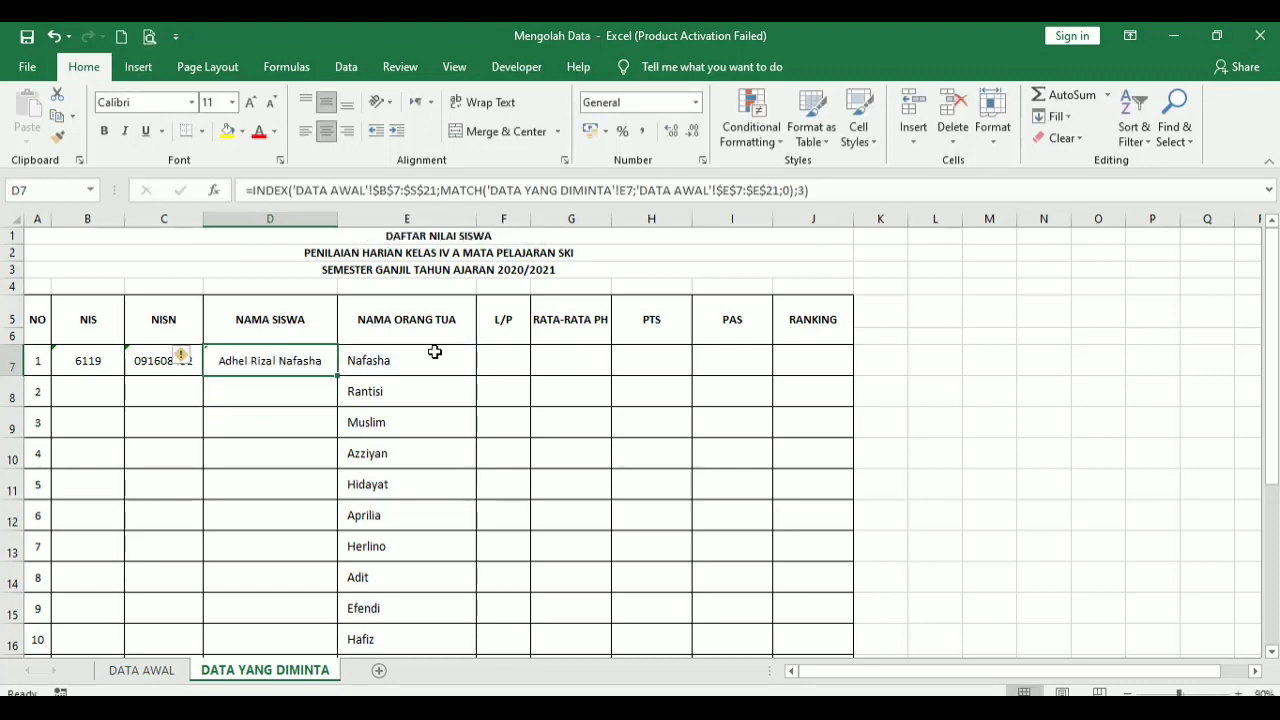
pyautogui.hotkey('ctrl', 'c')
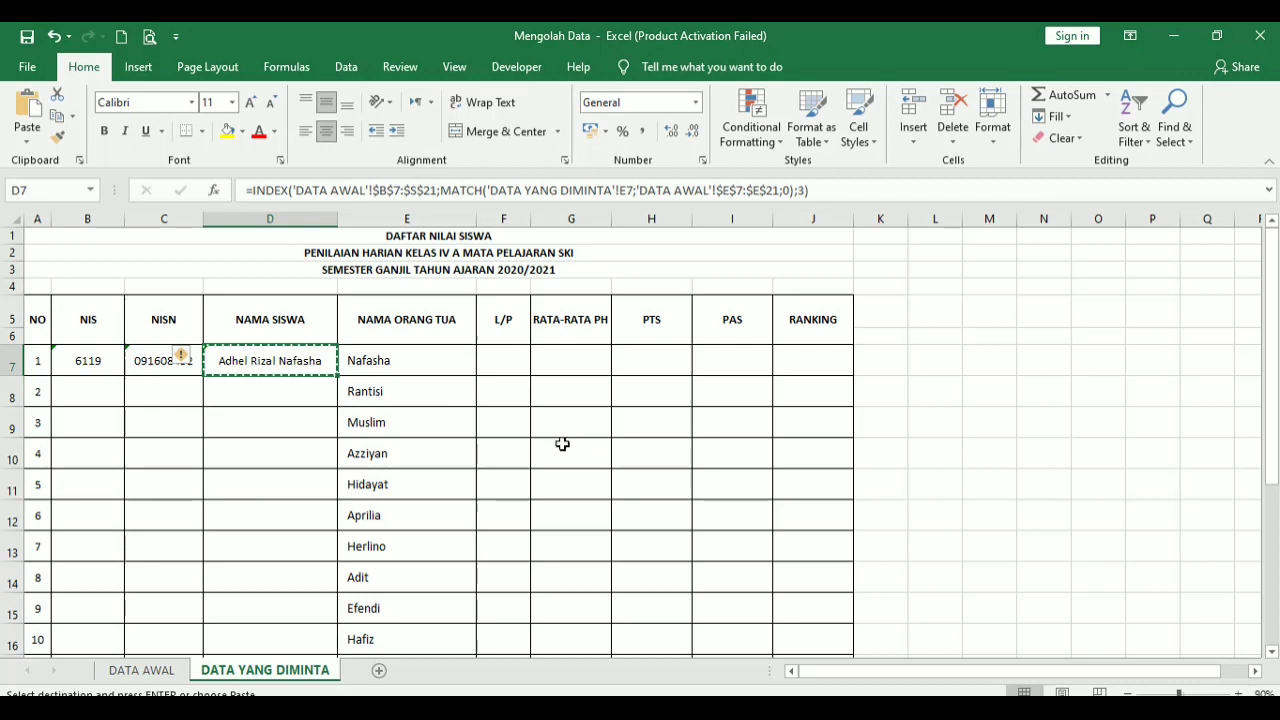
pyautogui.click(507, 366)
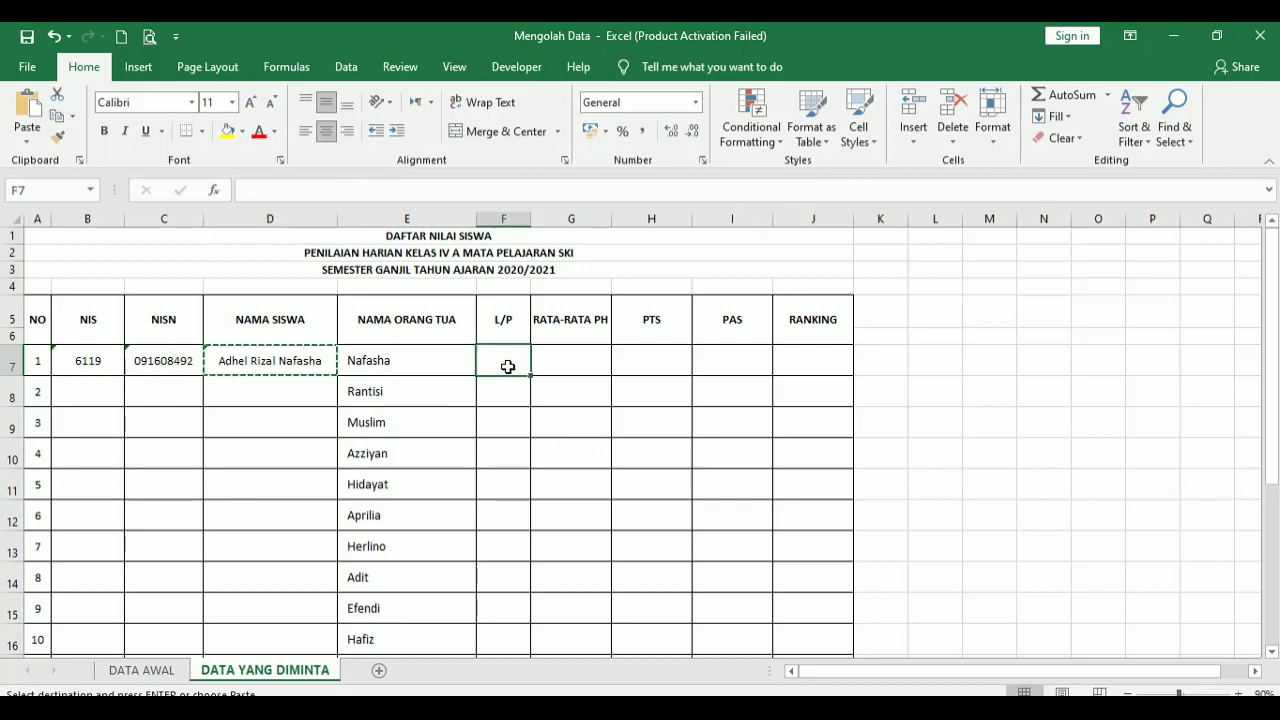
pyautogui.hotkey('ctrl', 'v')
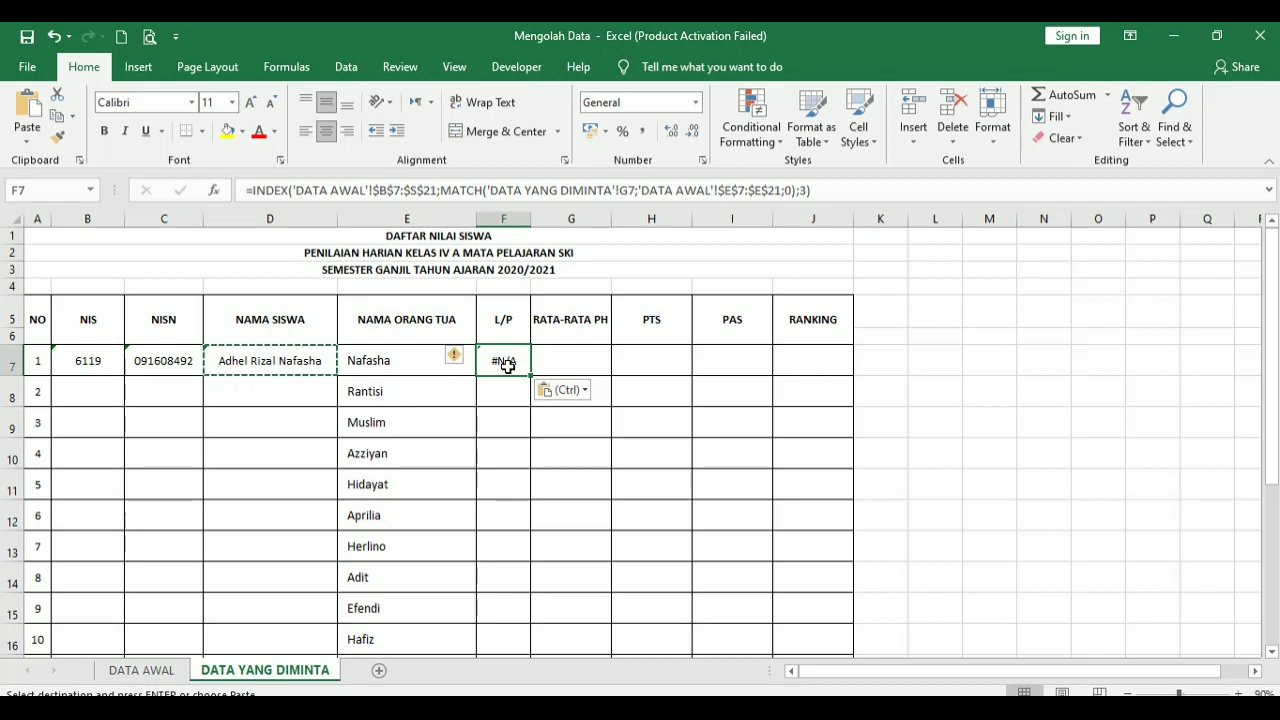
# Change the F7 formula's MATCH lookup value to parent name cell E7 and its column number to 4.
pyautogui.doubleClick(507, 366)
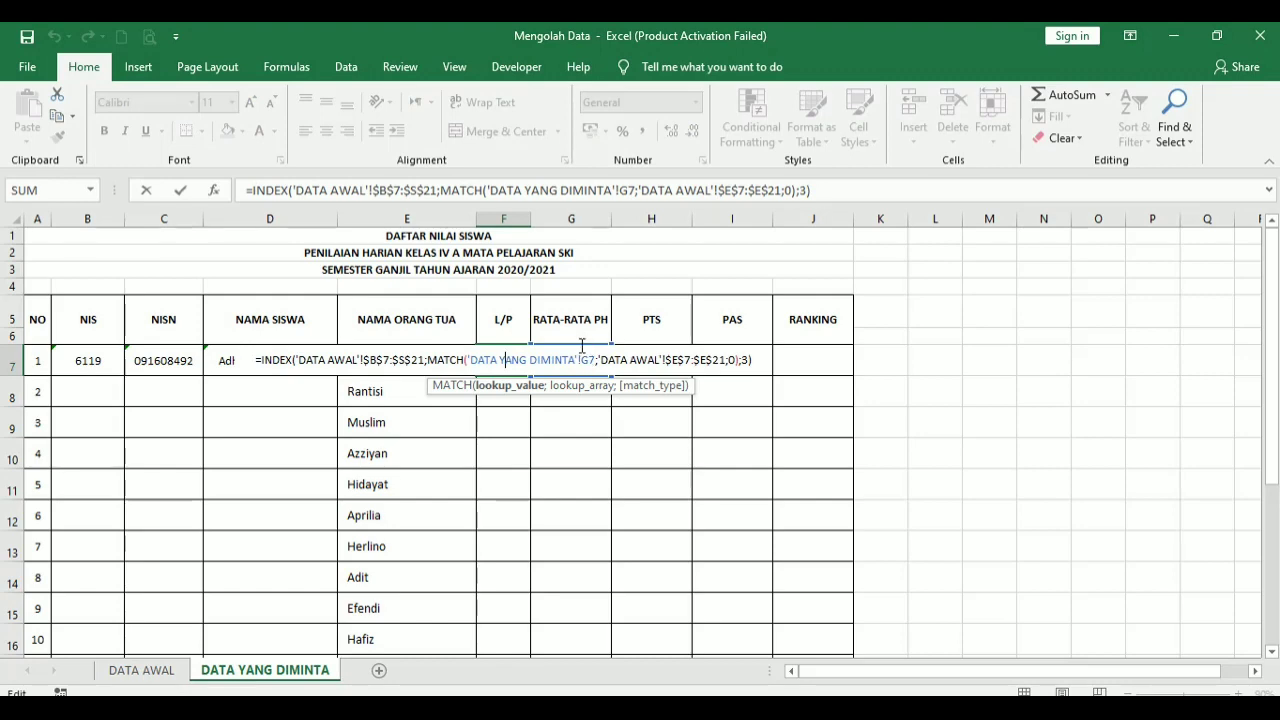
pyautogui.moveTo(582, 345)
pyautogui.mouseDown()
pyautogui.moveTo(458, 362)
pyautogui.moveTo(580, 358)
pyautogui.mouseUp()
pyautogui.click(588, 362)
pyautogui.press('BackSpace')
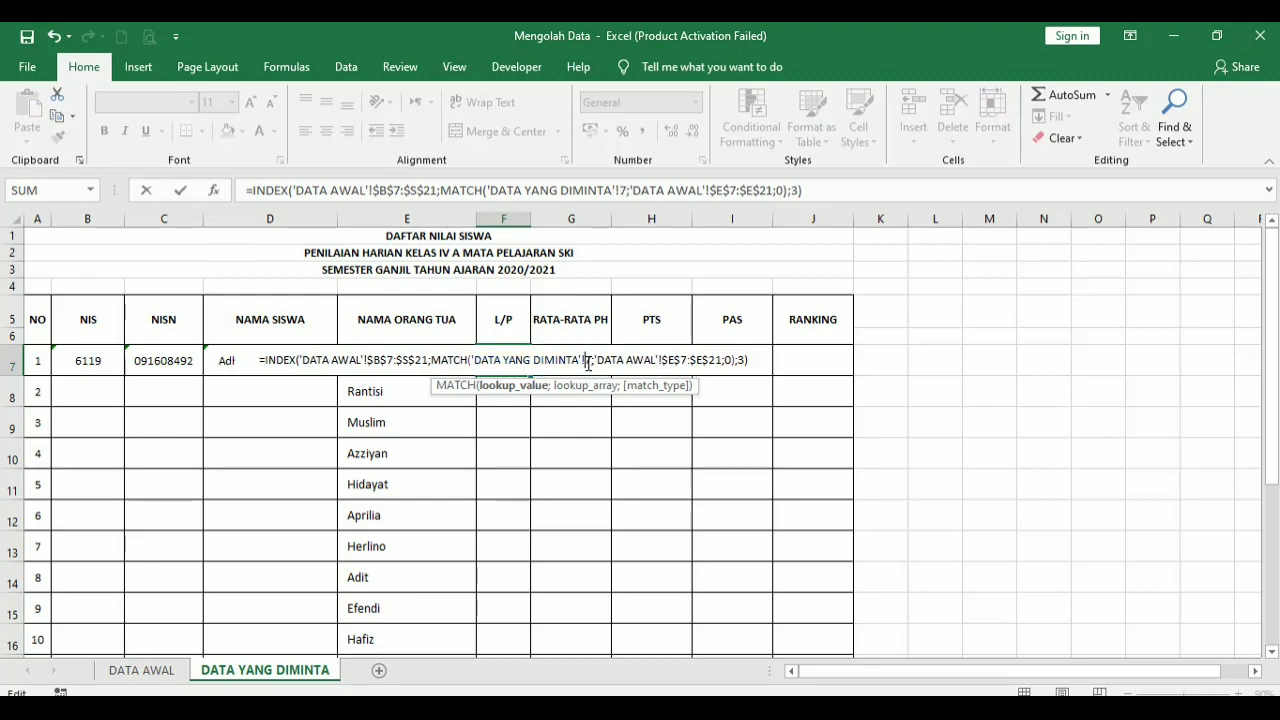
pyautogui.write('E')
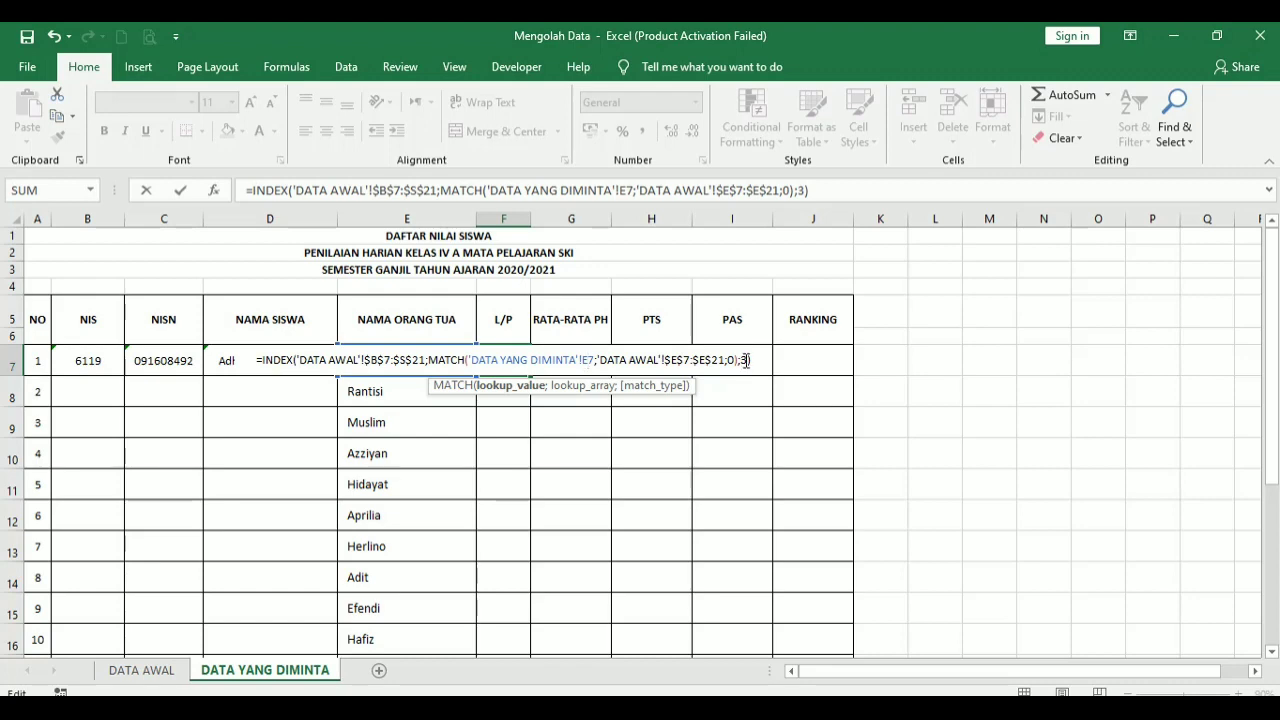
pyautogui.click(744, 360)
pyautogui.press('BackSpace')
pyautogui.write('4')
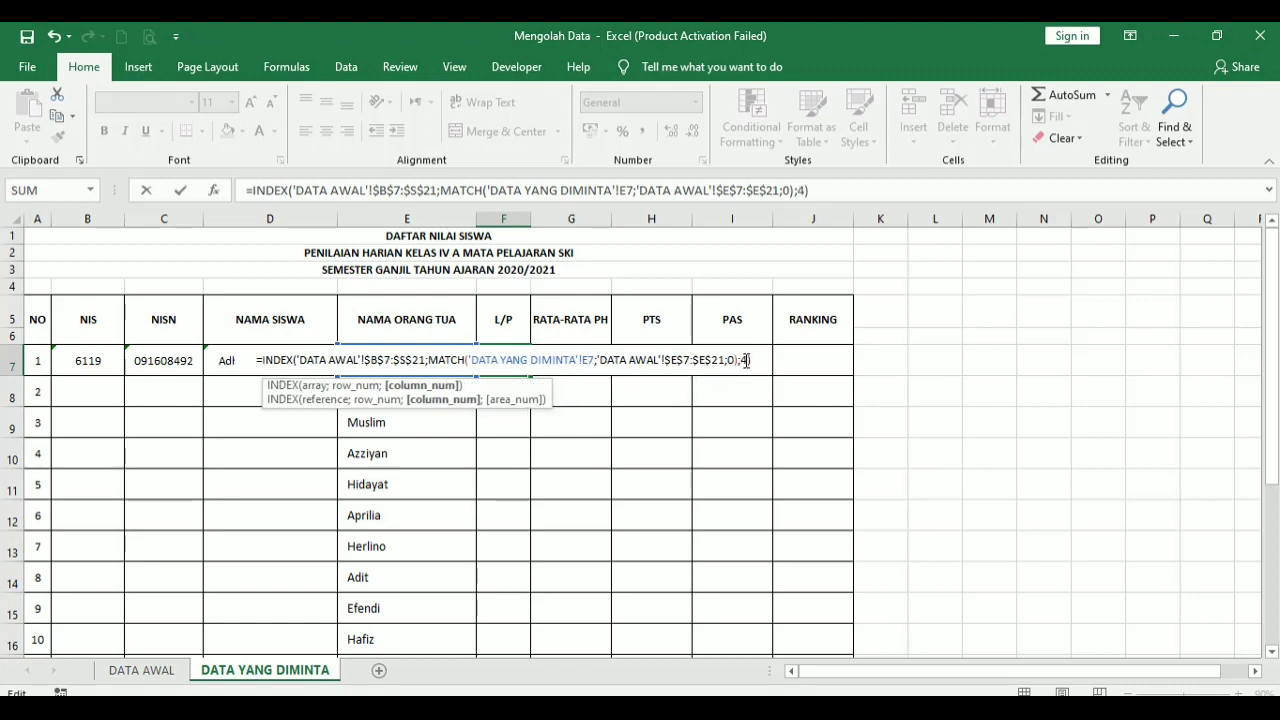
pyautogui.press('Return')
pyautogui.click(510, 360)
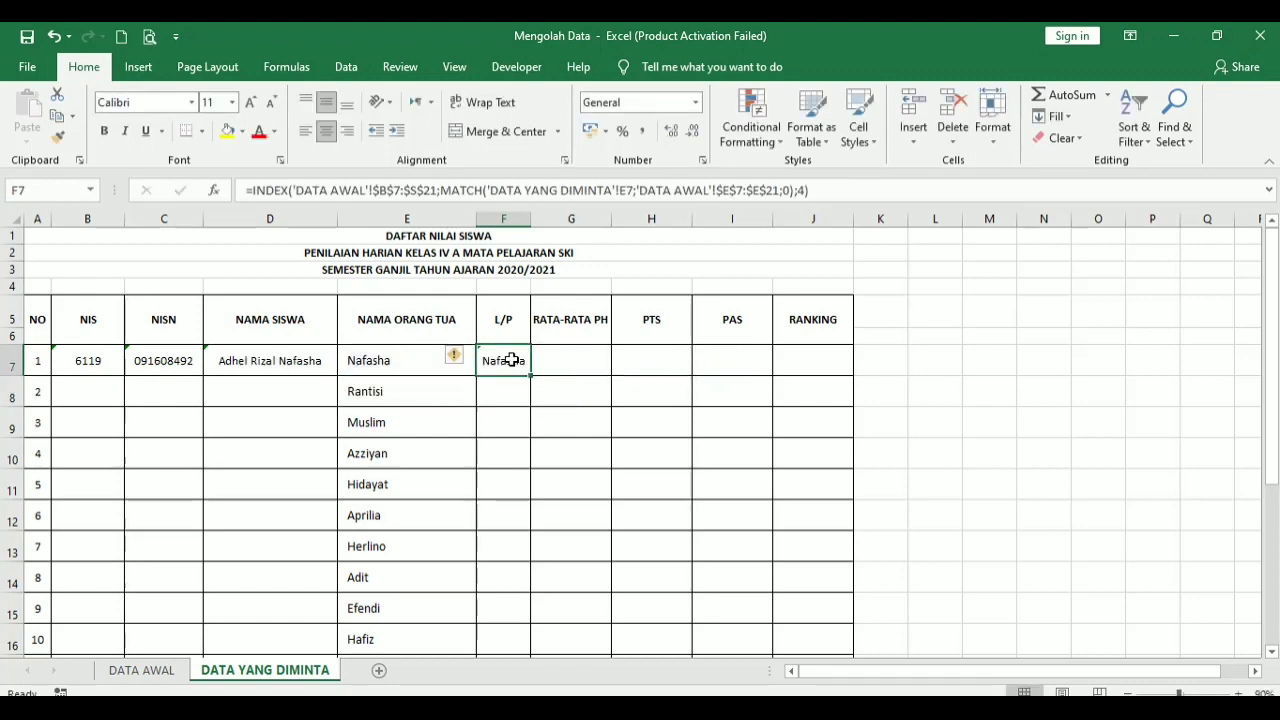
# On DATA AWAL, count the columns from NIS across to L/P to find the column number for L/P.
pyautogui.click(141, 670)
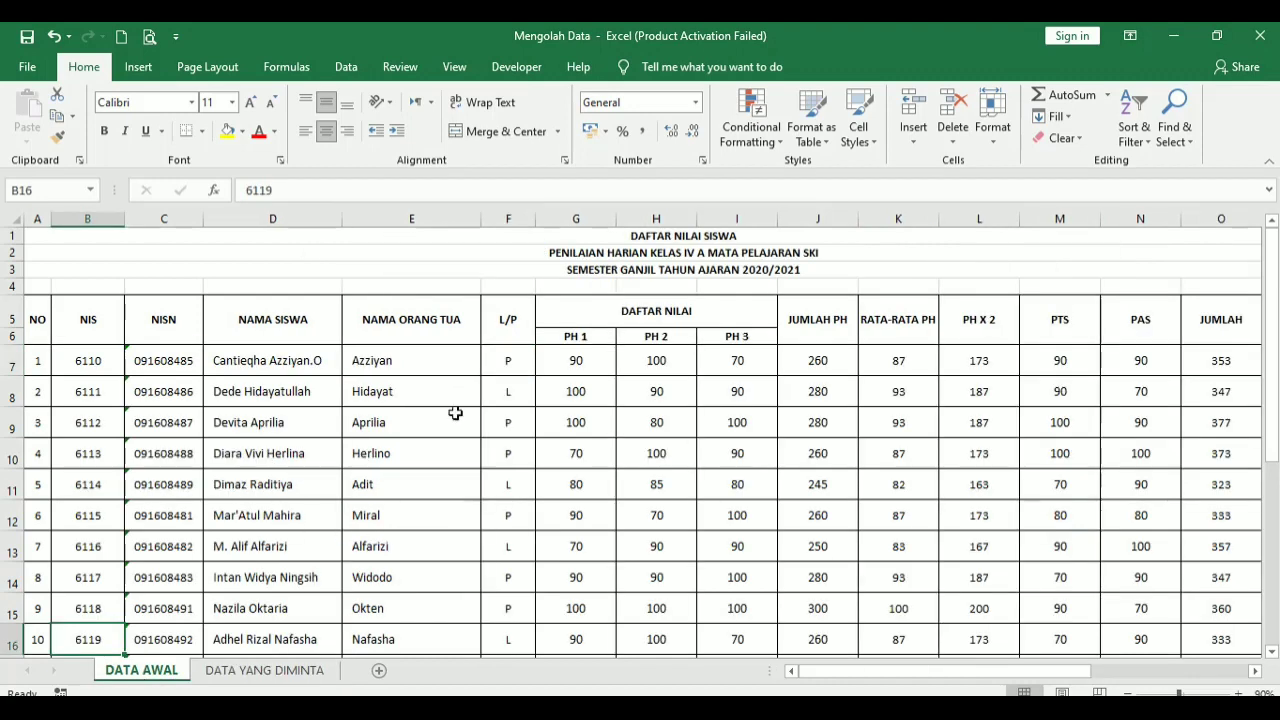
pyautogui.moveTo(1262, 230); pyautogui.dragTo(1262, 230)
pyautogui.click(506, 362)
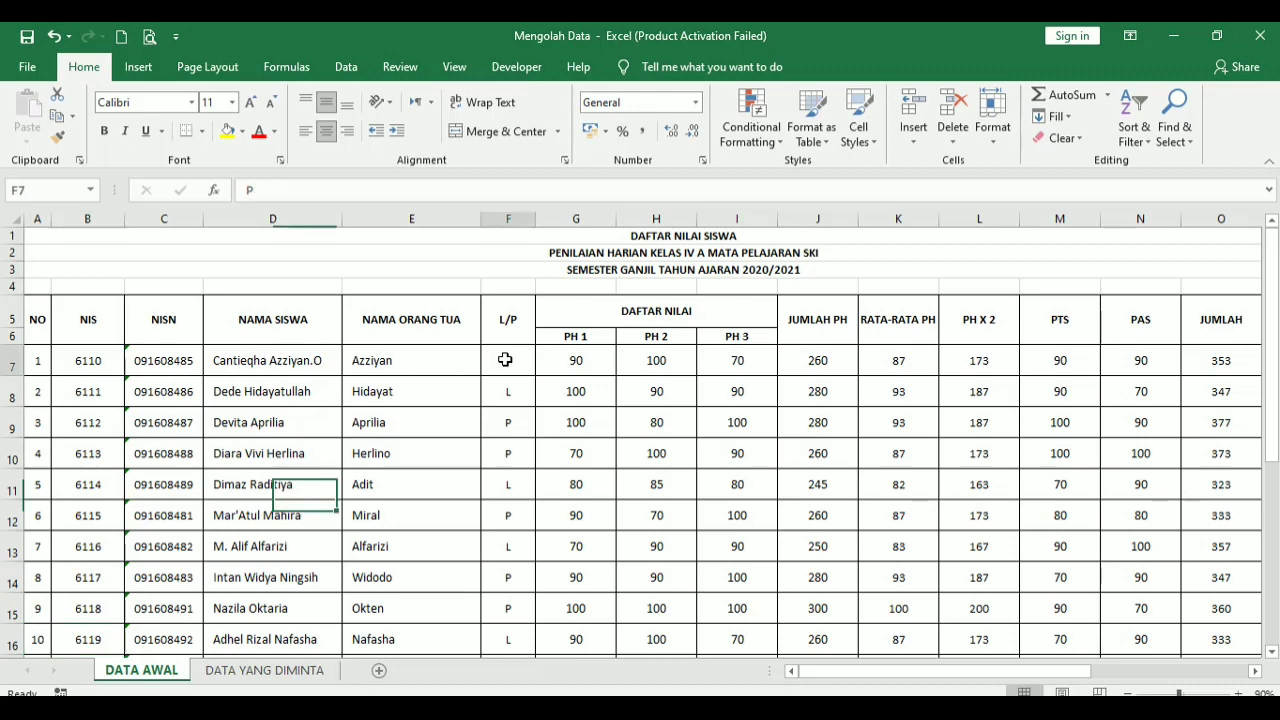
pyautogui.click(80, 365)
pyautogui.press('Right')
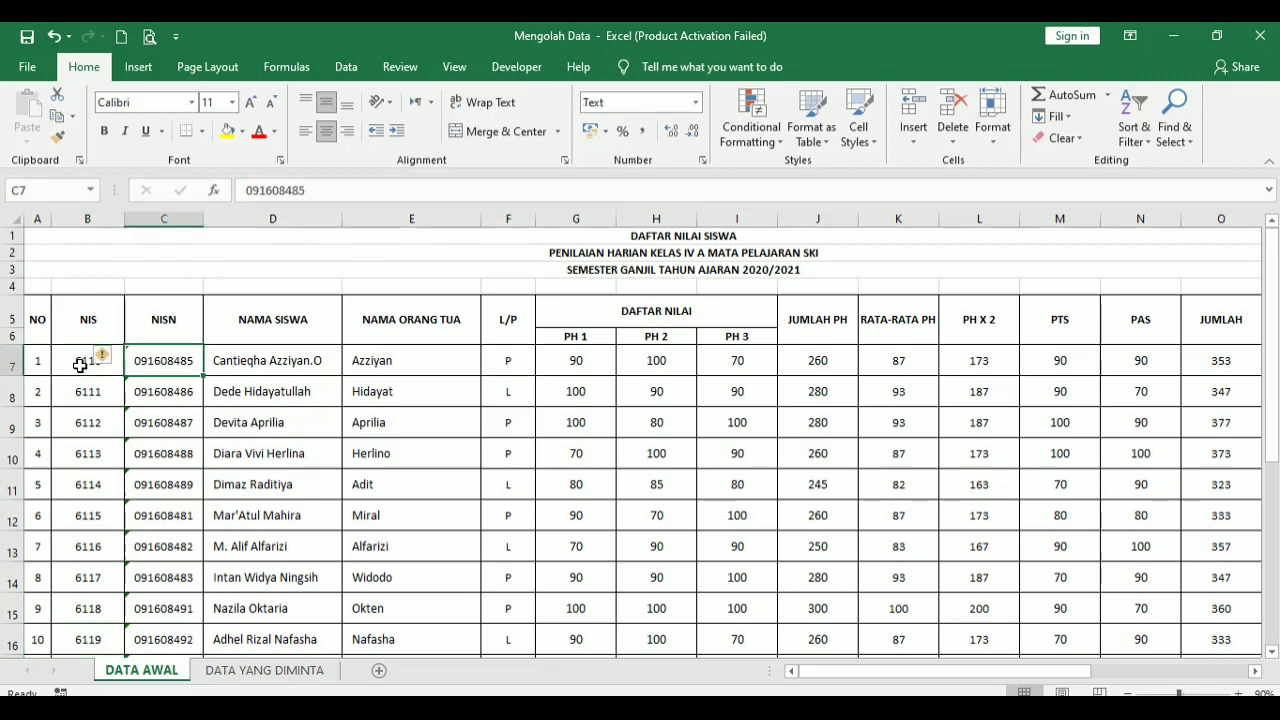
pyautogui.press('Right')
pyautogui.press('Right')
pyautogui.press('Right')
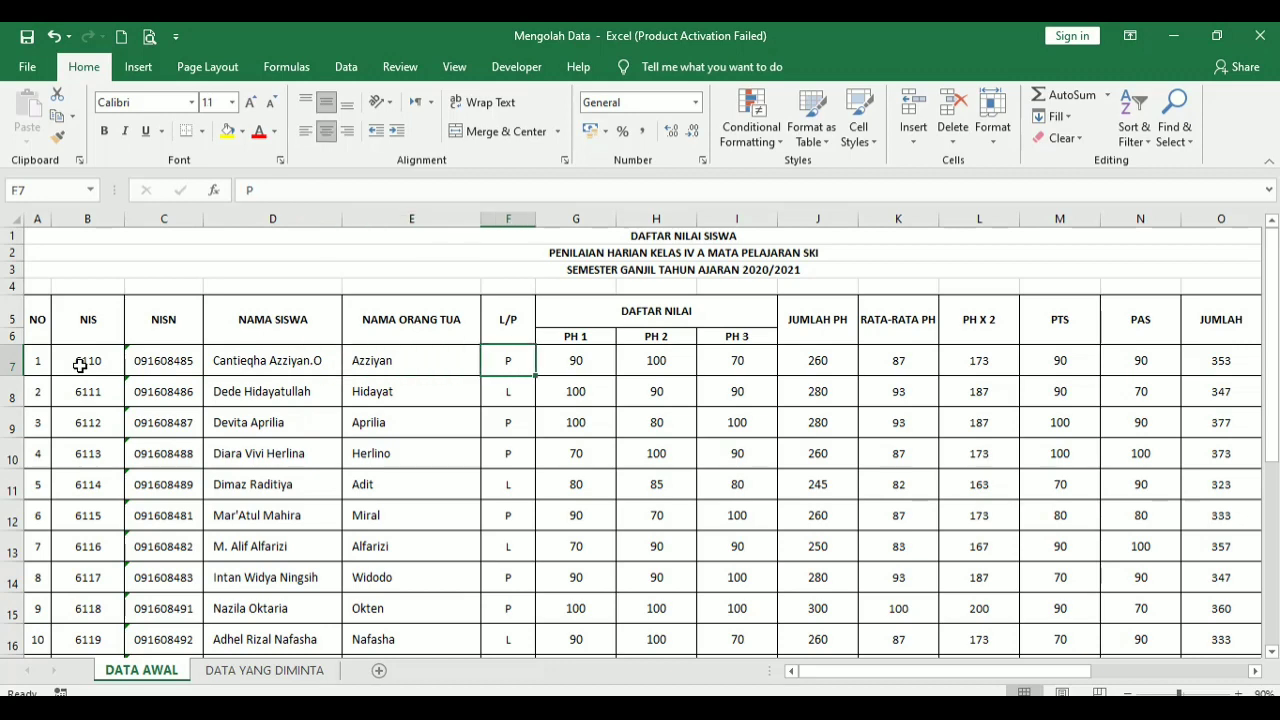
# Return to DATA YANG DIMINTA and set the column number in the F7 formula to 5.
pyautogui.click(278, 678)
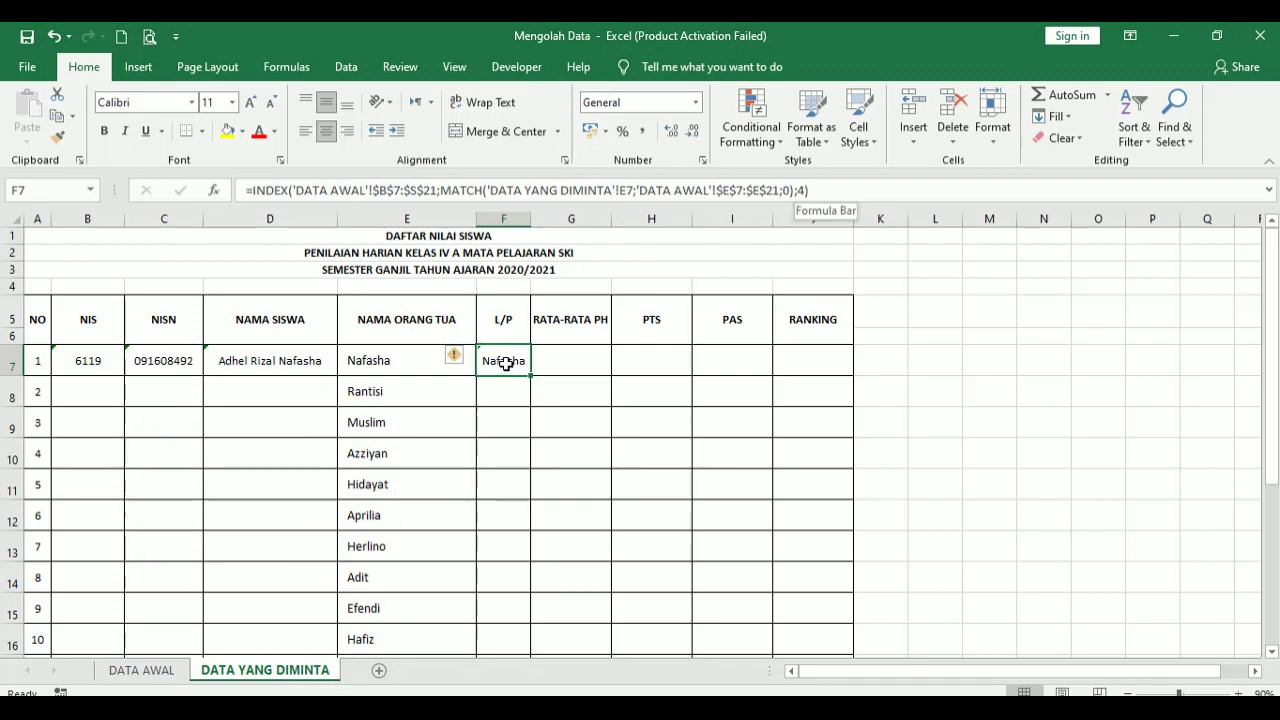
pyautogui.click(803, 190)
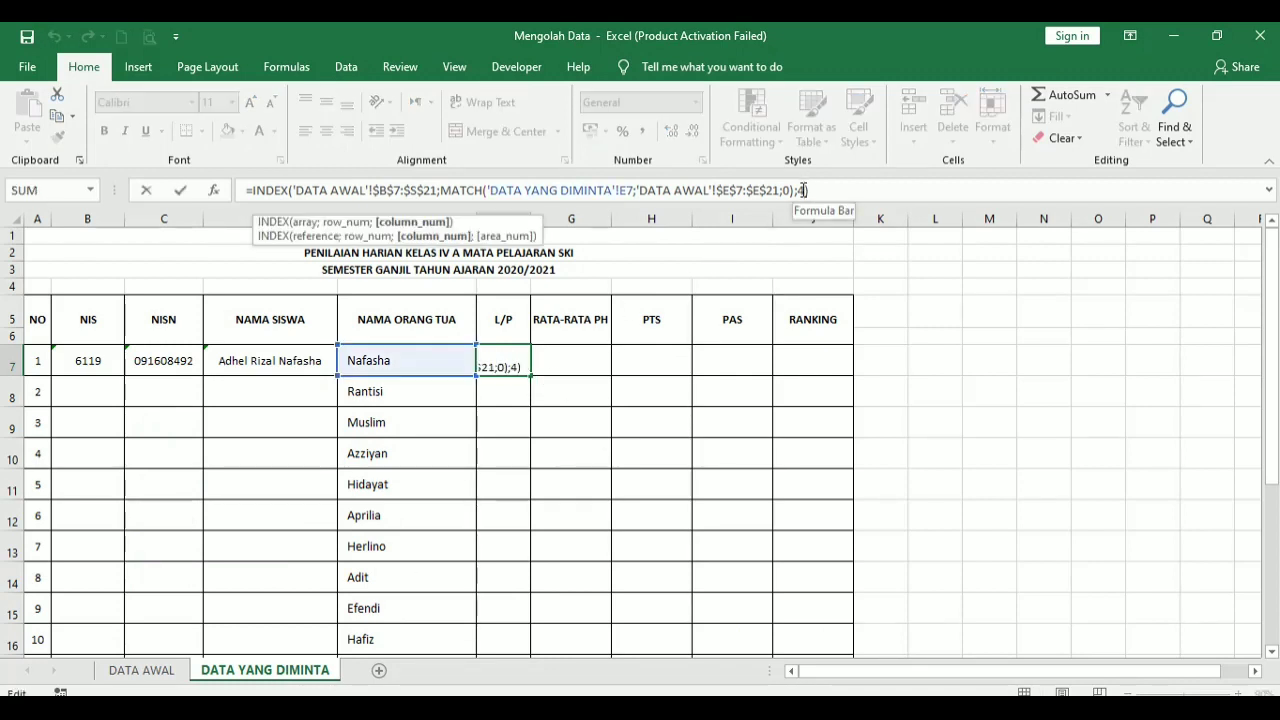
pyautogui.press('BackSpace')
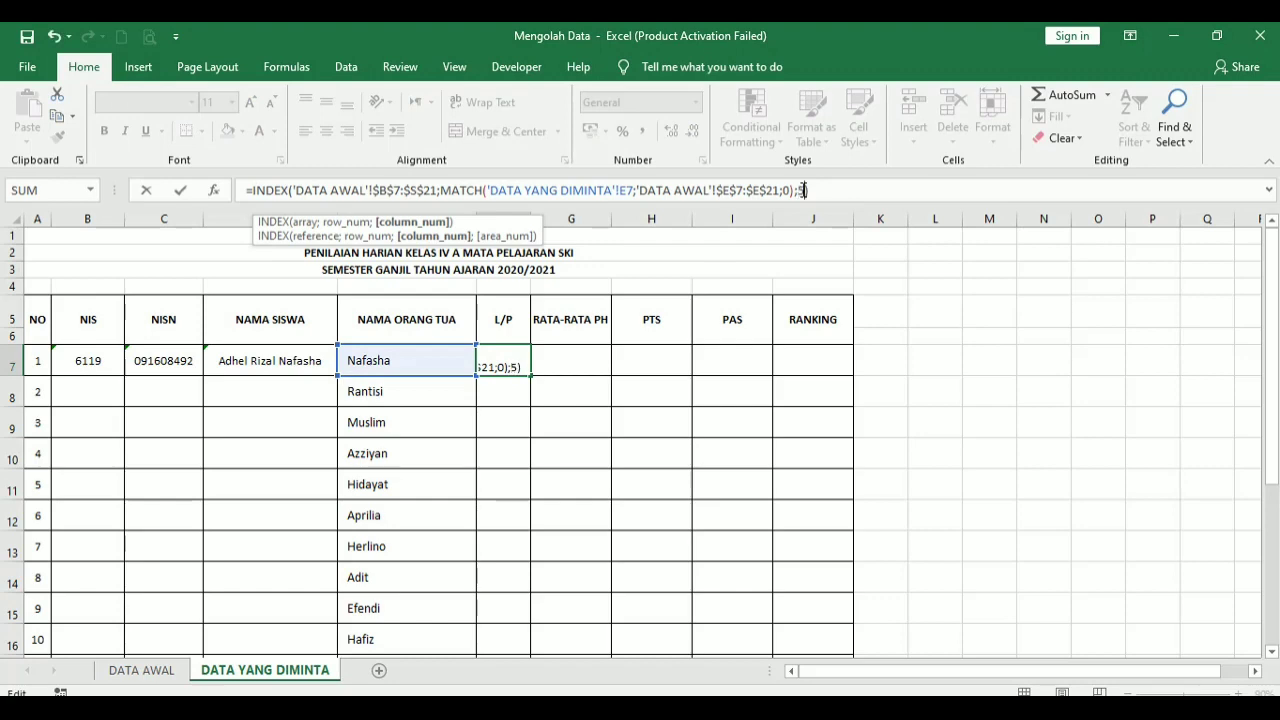
pyautogui.write('5')
pyautogui.press('Return')
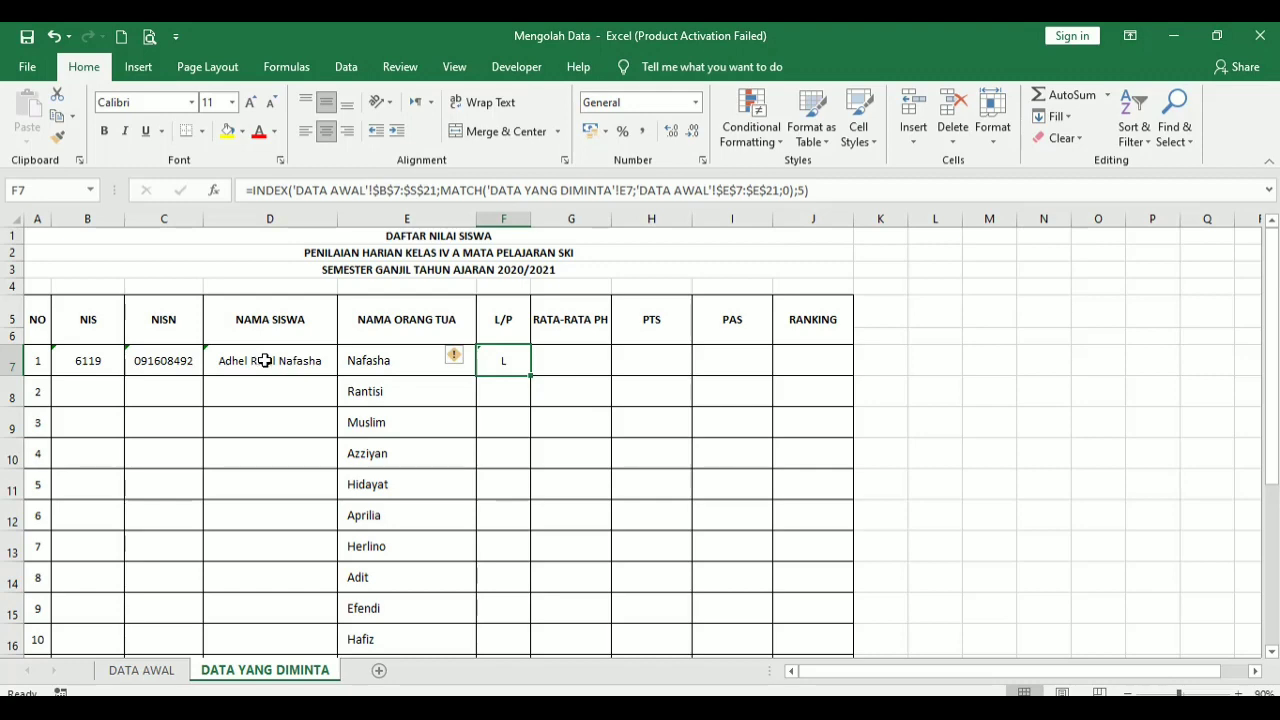
# Compare the L/P result in F7 with the same student's record on DATA AWAL, and return to DATA YANG DIMINTA.
pyautogui.click(158, 677)
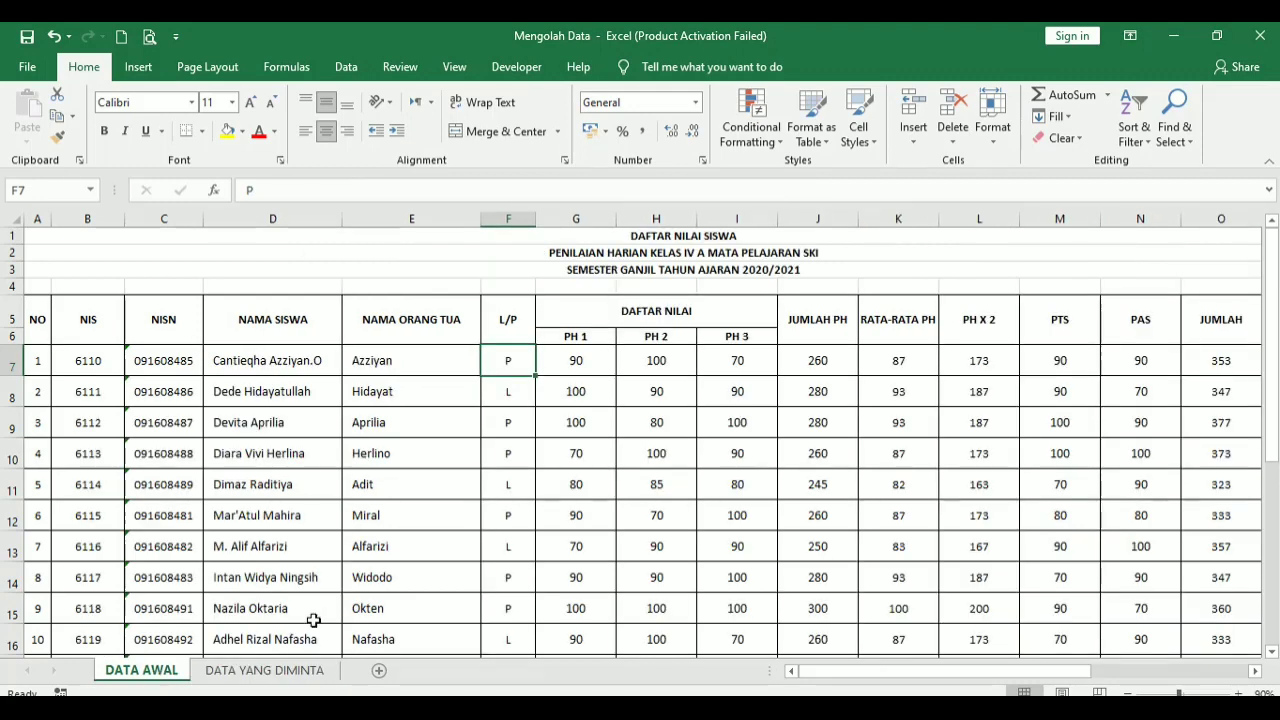
pyautogui.click(500, 639)
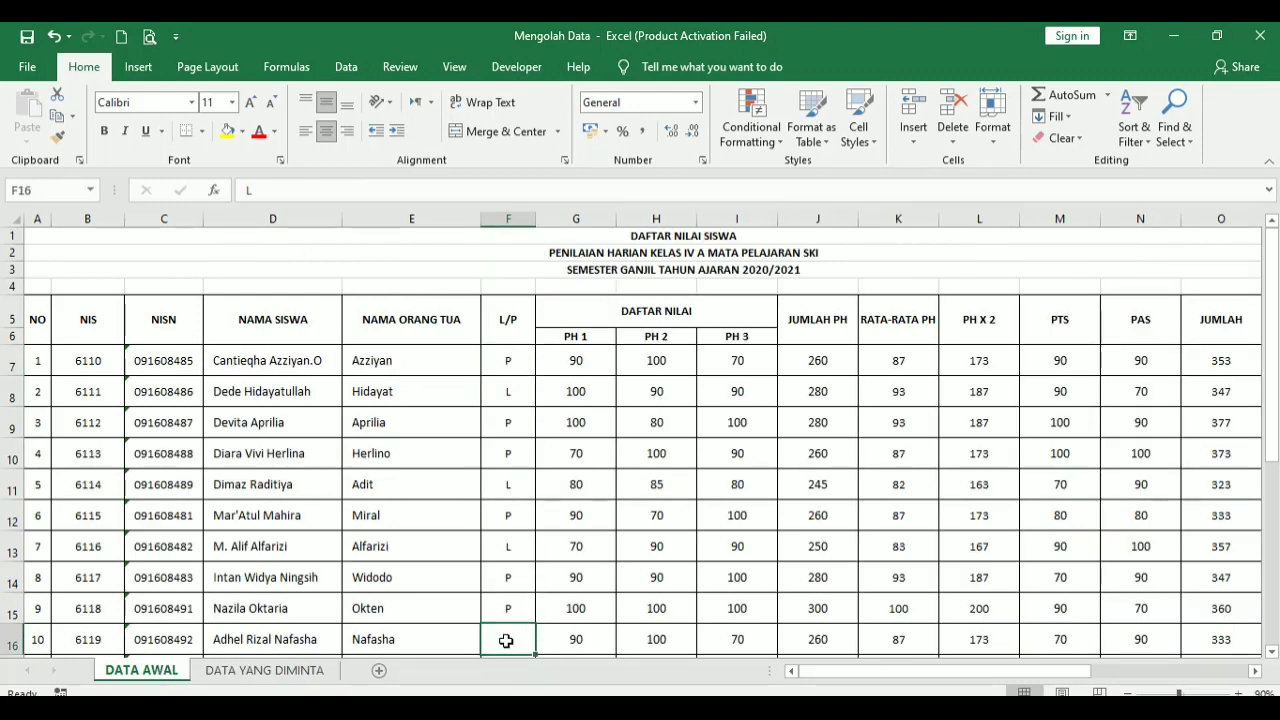
pyautogui.click(300, 674)
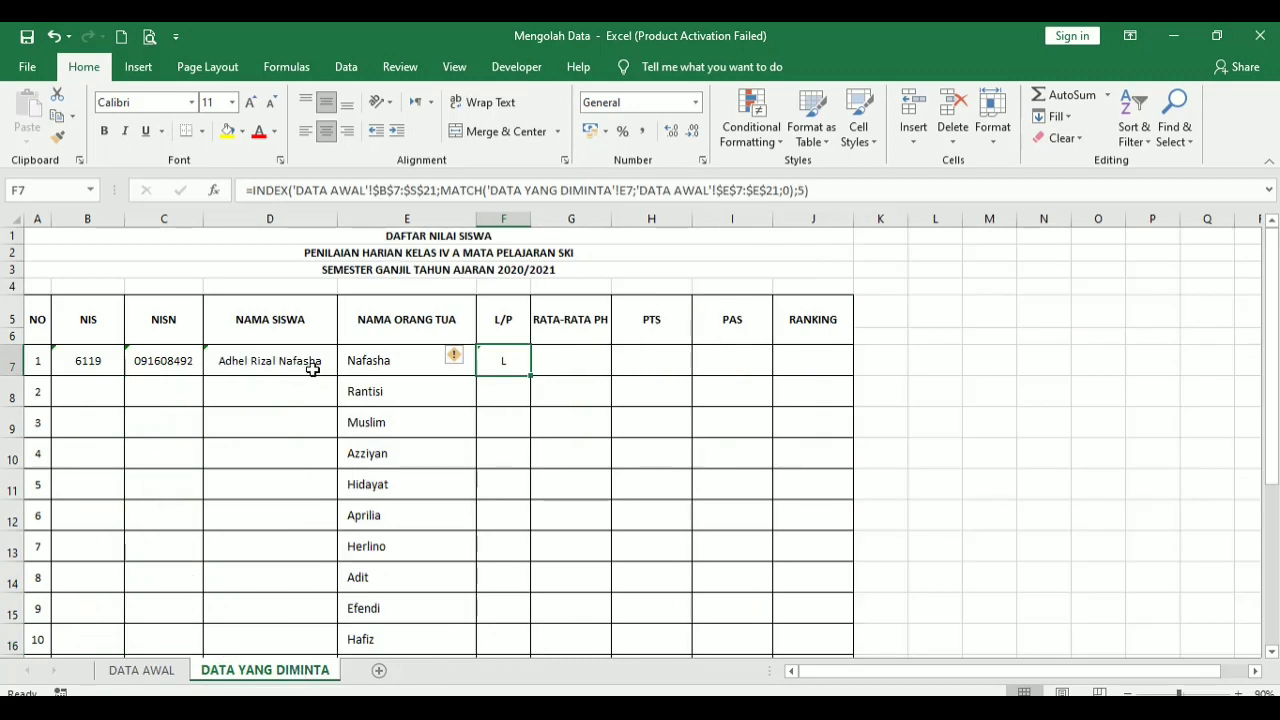
# Copy the F7 formula into the first RATA-RATA PH cell, G7, with MATCH lookup value E7 and column number 6.
pyautogui.click(583, 358)
pyautogui.hotkey('ctrl', 'v')
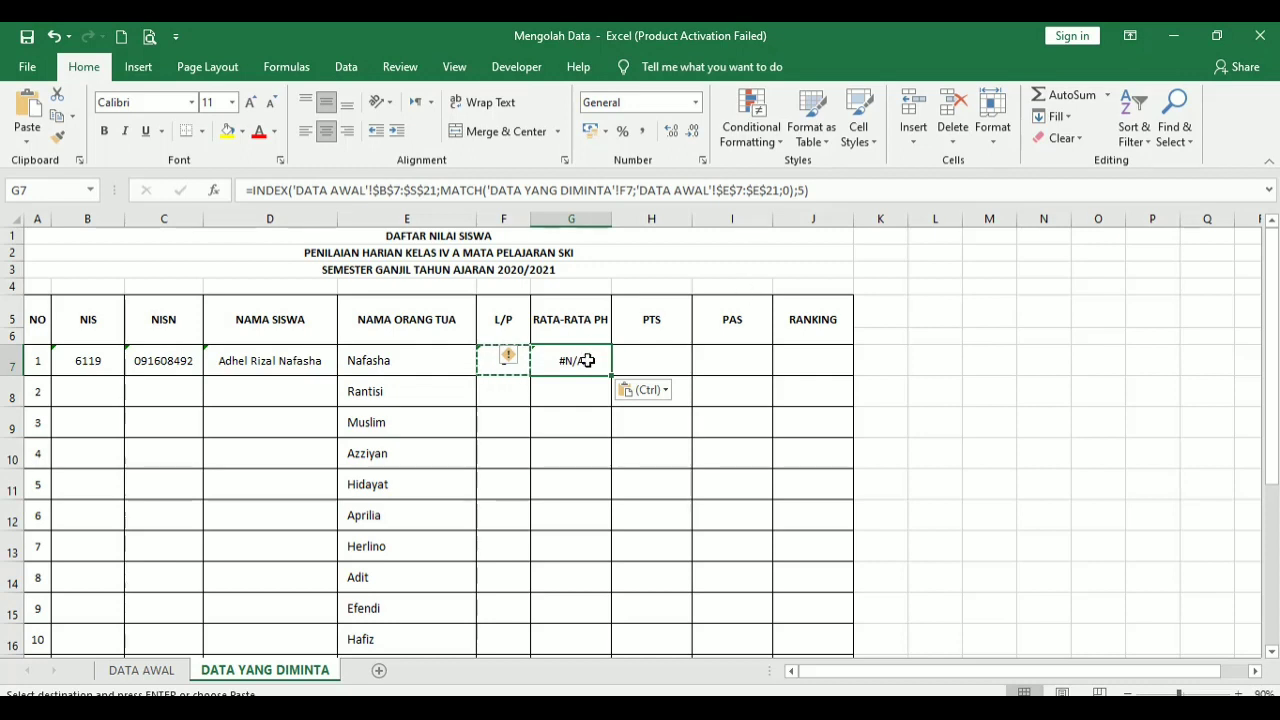
pyautogui.doubleClick(587, 360)
pyautogui.click(628, 193)
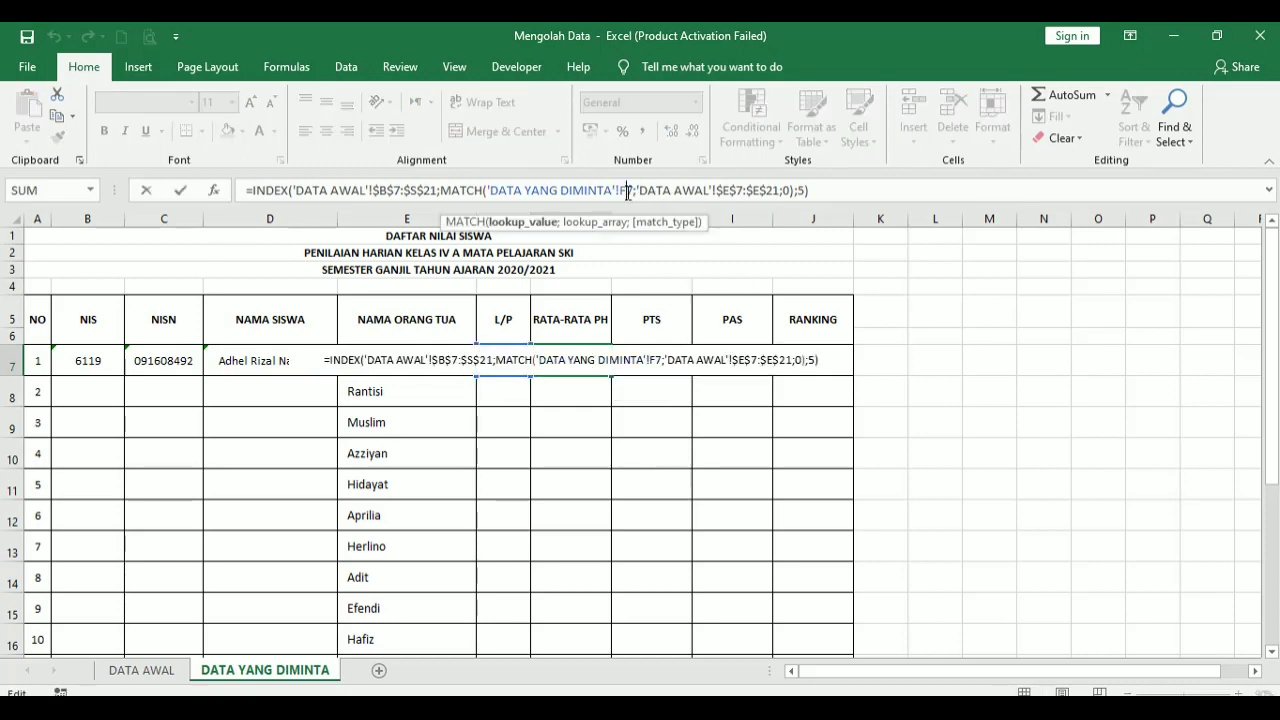
pyautogui.press('BackSpace')
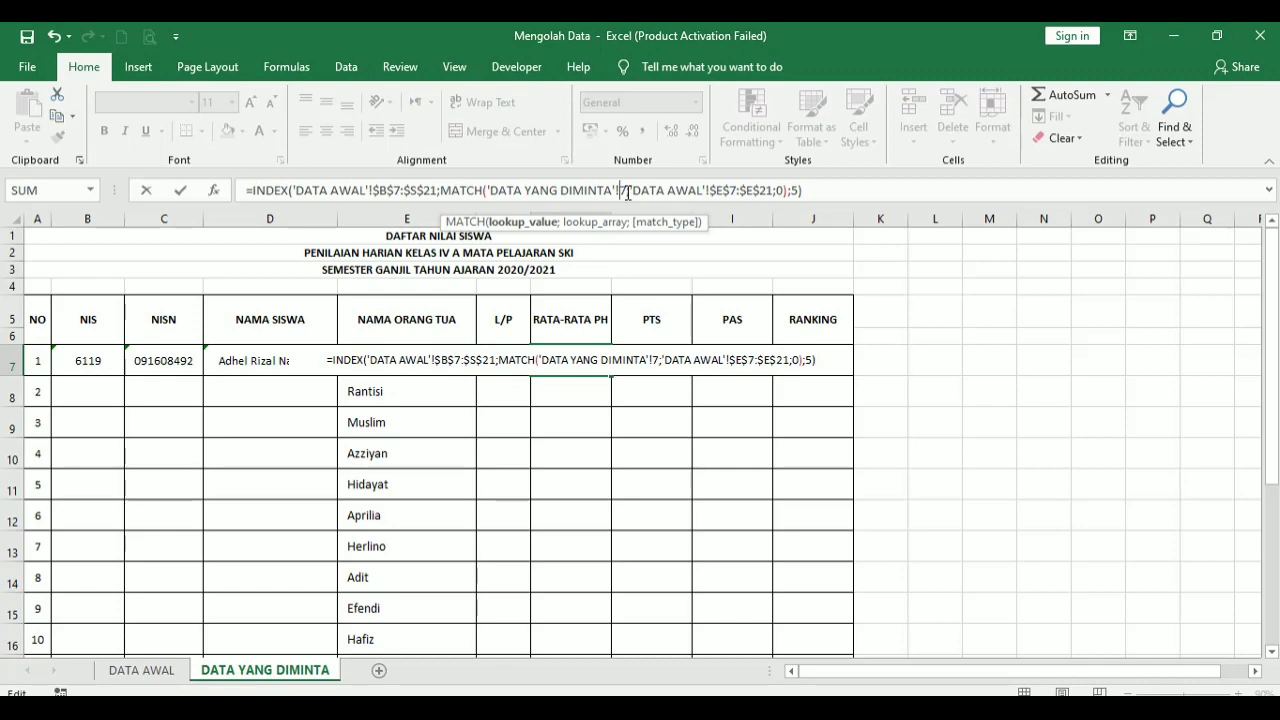
pyautogui.write('E')
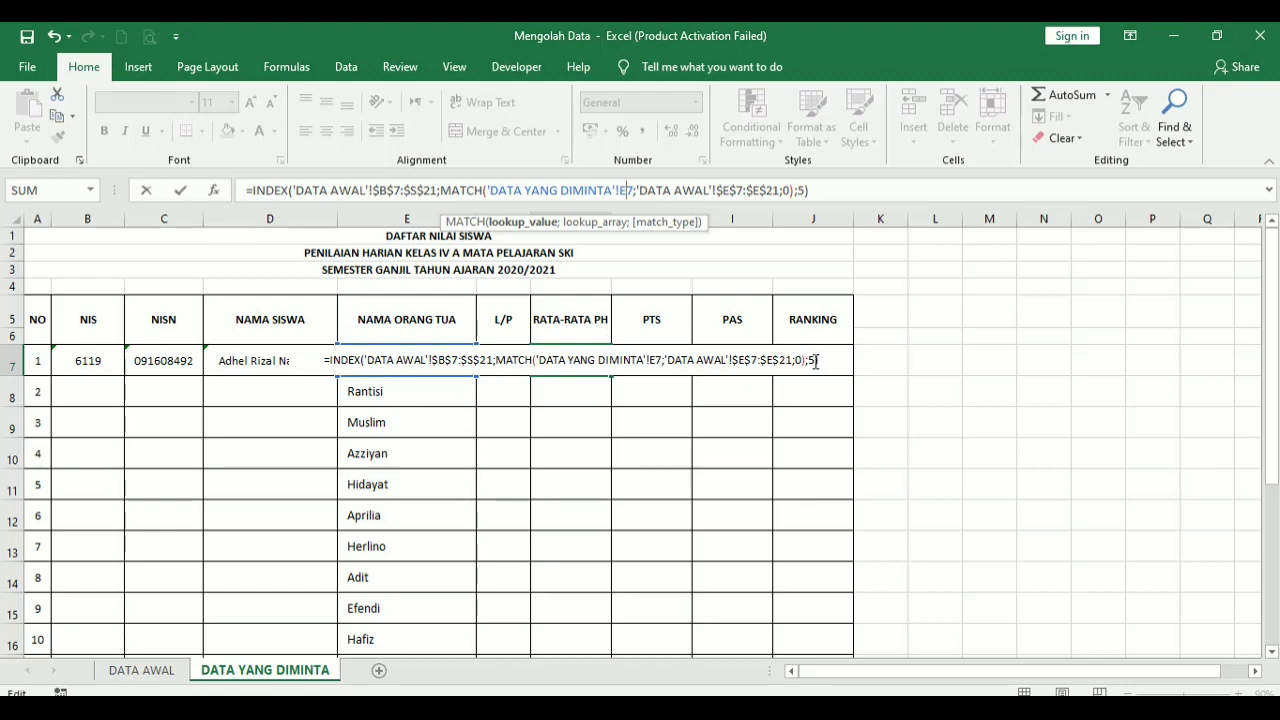
pyautogui.press('BackSpace')
pyautogui.write('6')
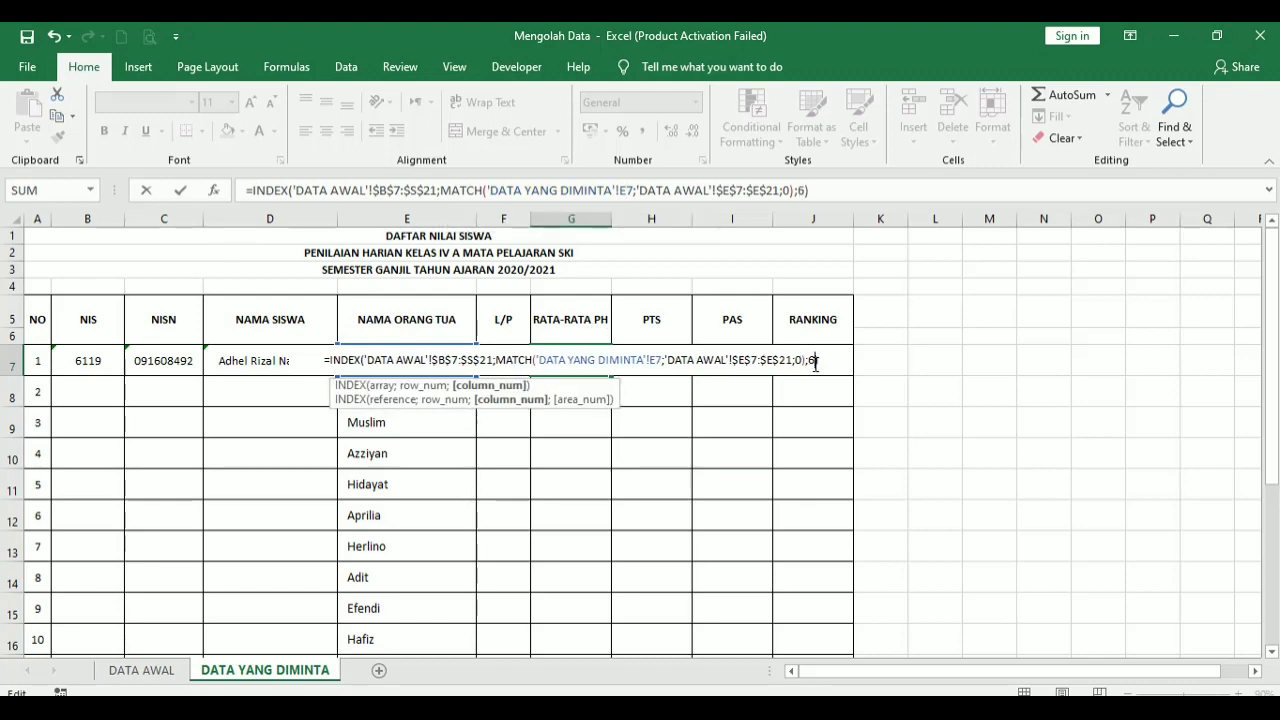
pyautogui.press('Return')
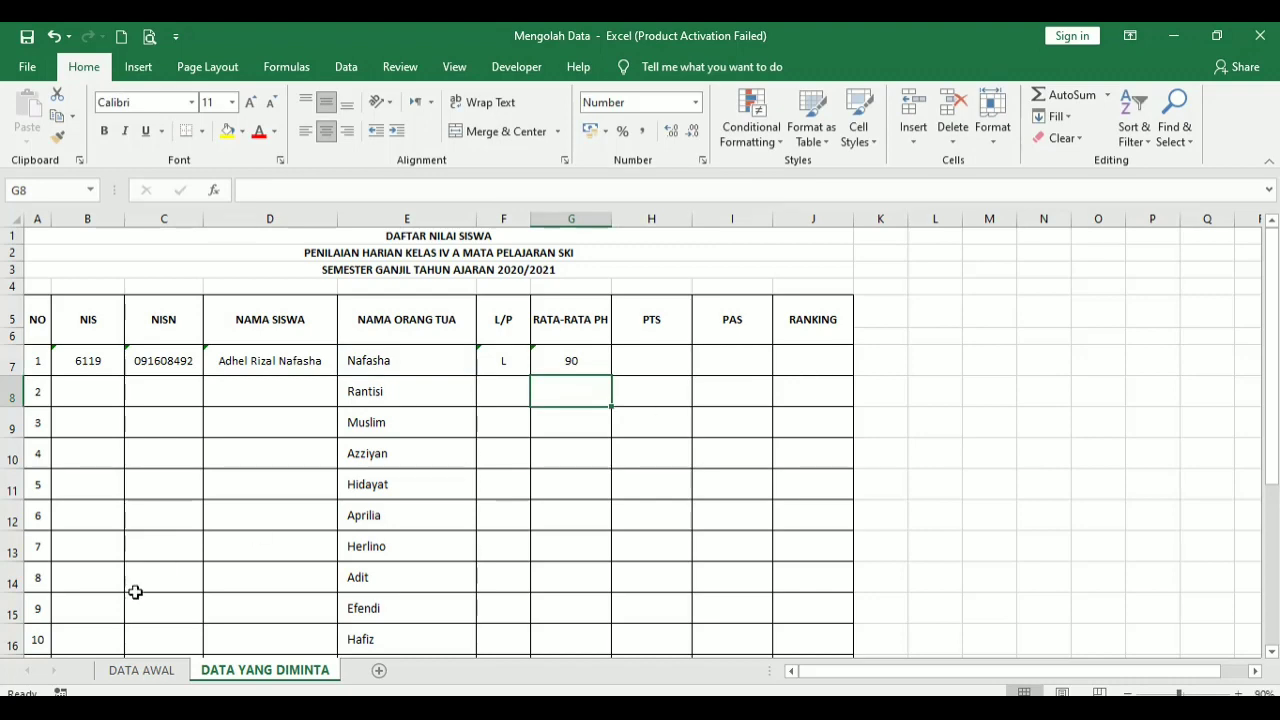
# On DATA AWAL, count the columns from NIS across to RATA-RATA PH to find the column number for RATA-RATA PH.
pyautogui.click(141, 670)
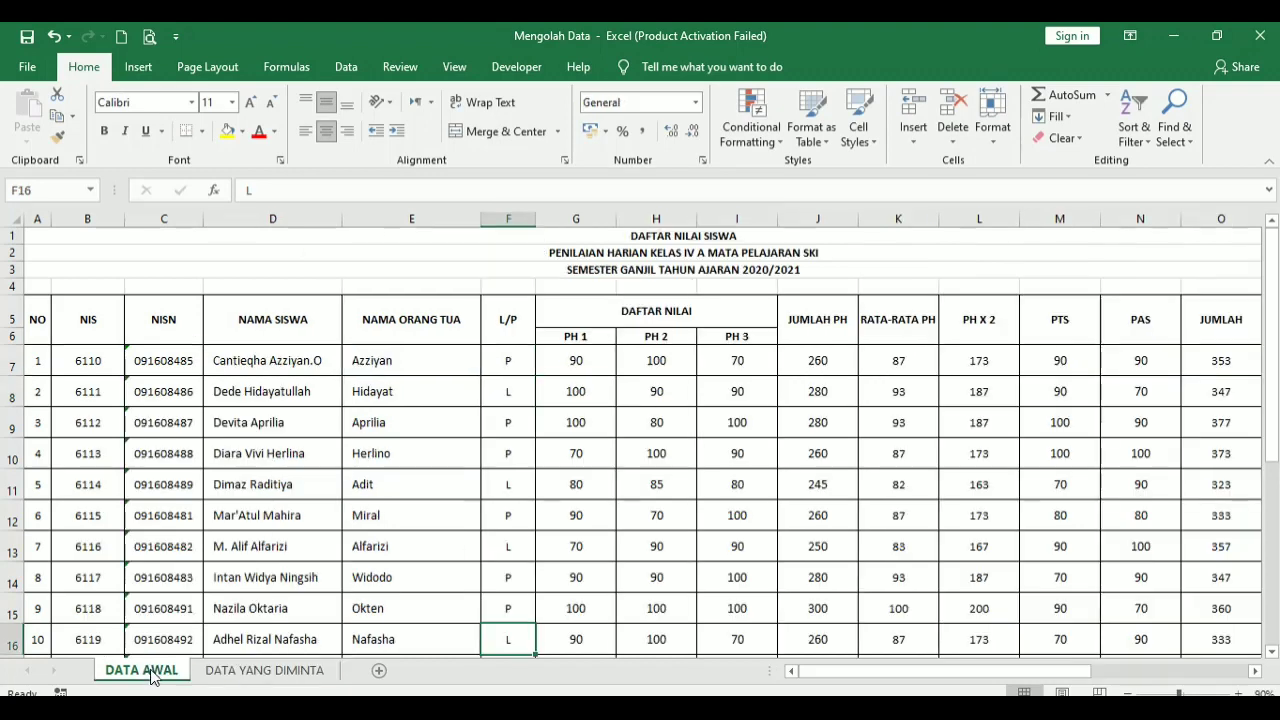
pyautogui.click(578, 360)
pyautogui.click(882, 353)
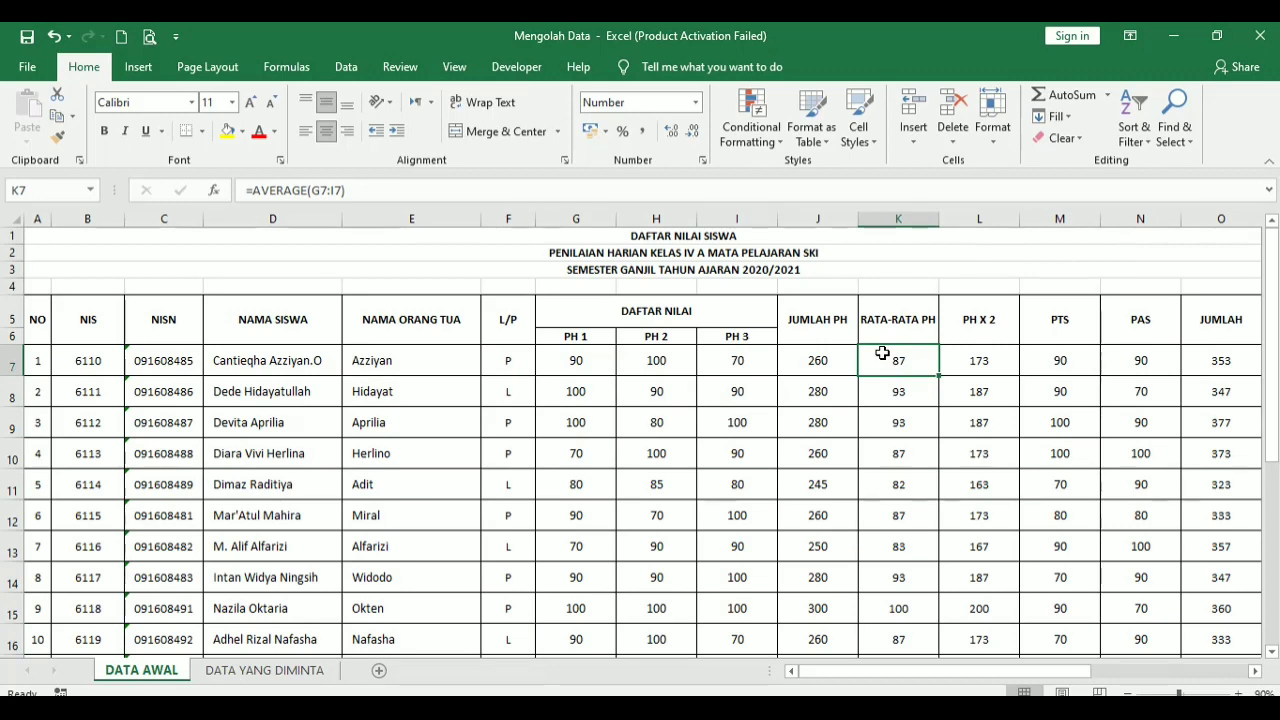
pyautogui.click(86, 361)
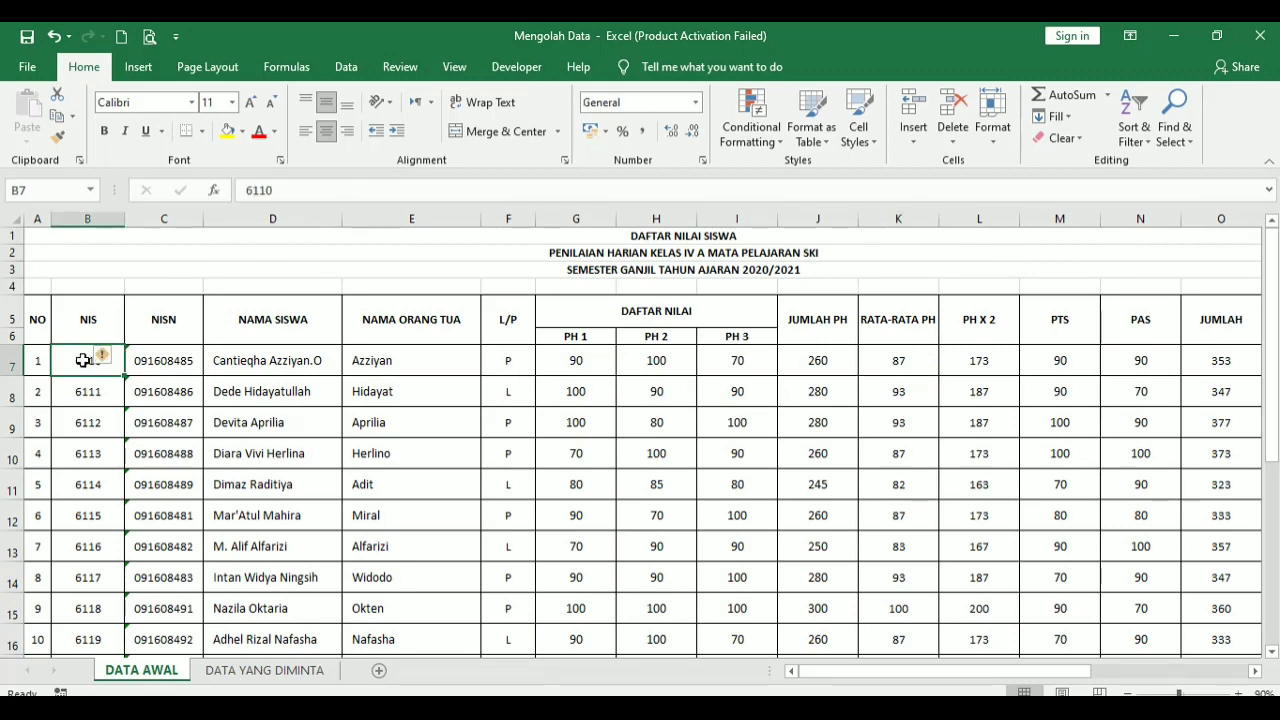
pyautogui.press('Right')
pyautogui.press('Right')
pyautogui.press('Right')
pyautogui.press('Right')
pyautogui.press('Right')
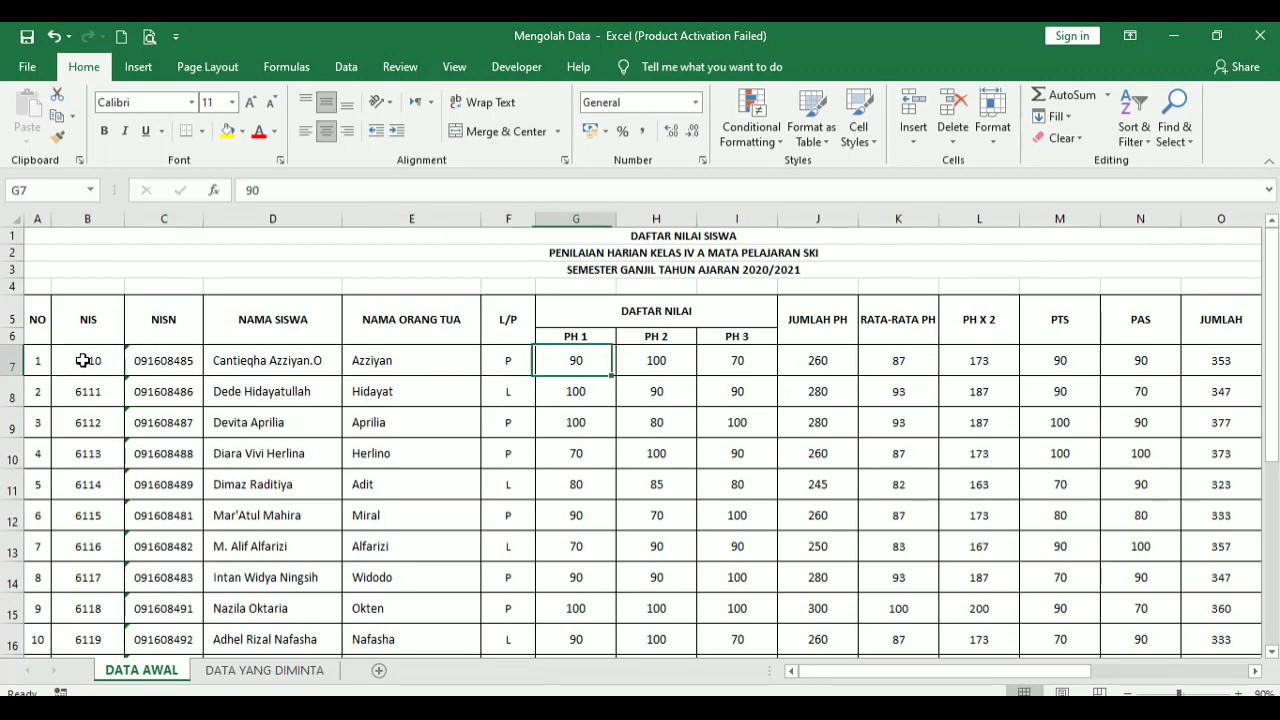
pyautogui.press('Right')
pyautogui.press('Right')
pyautogui.press('Right')
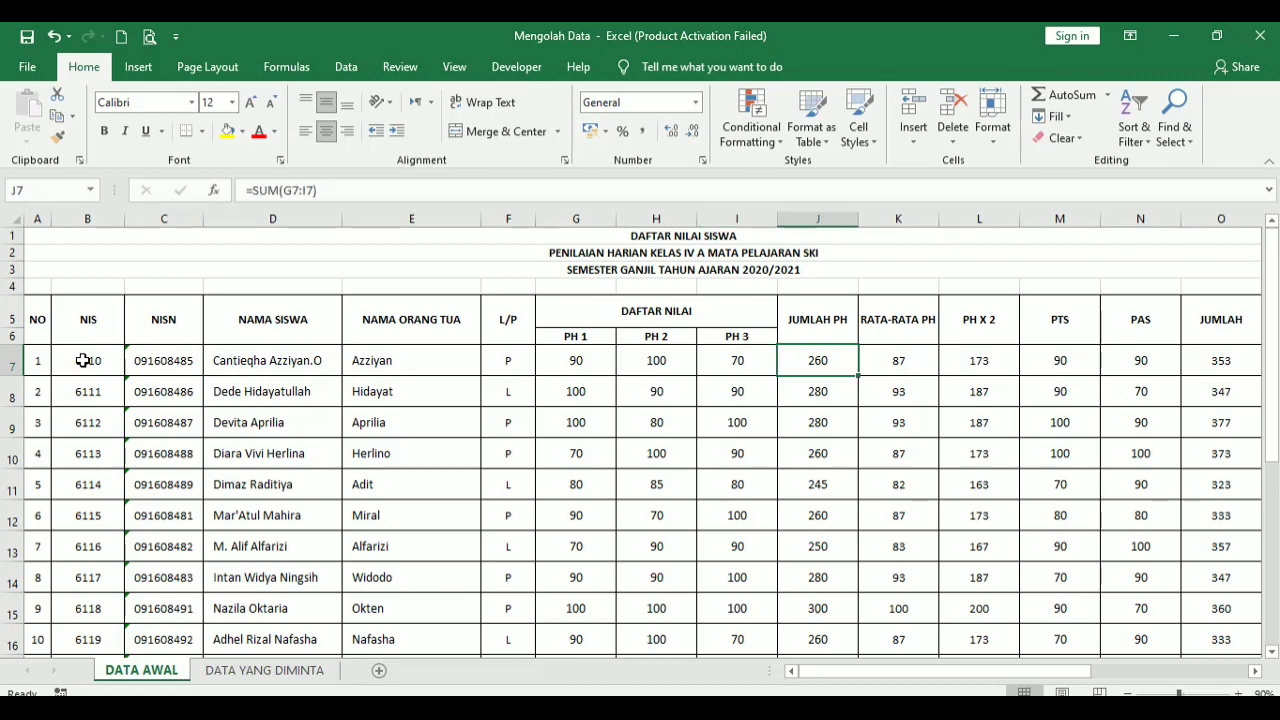
pyautogui.press('Right')
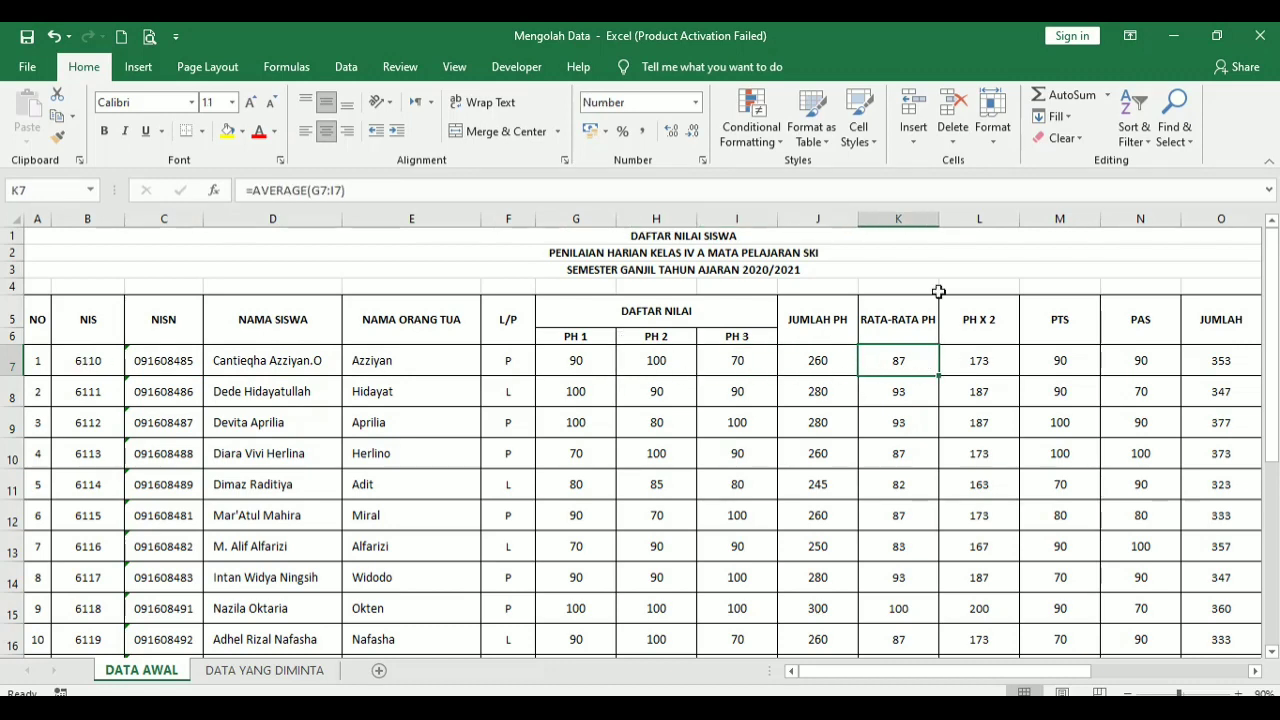
# Return to DATA YANG DIMINTA and set the column number in the G7 formula to 10.
pyautogui.click(266, 673)
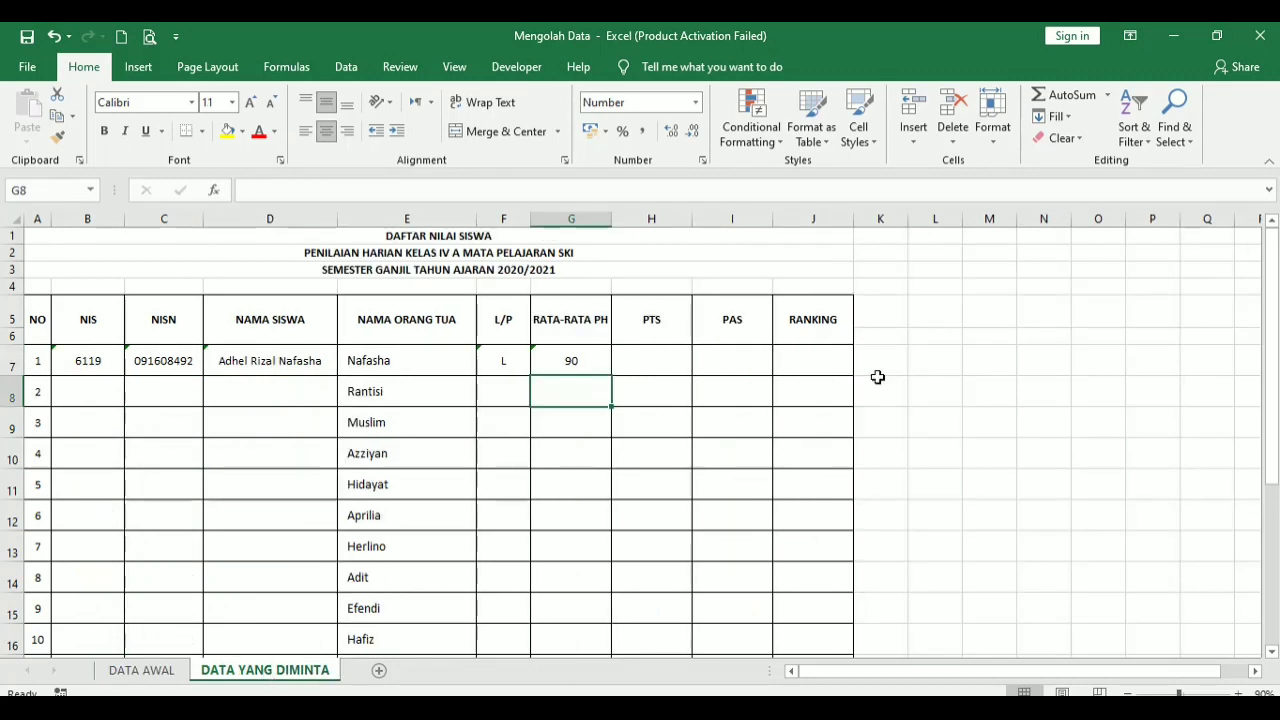
pyautogui.click(570, 362)
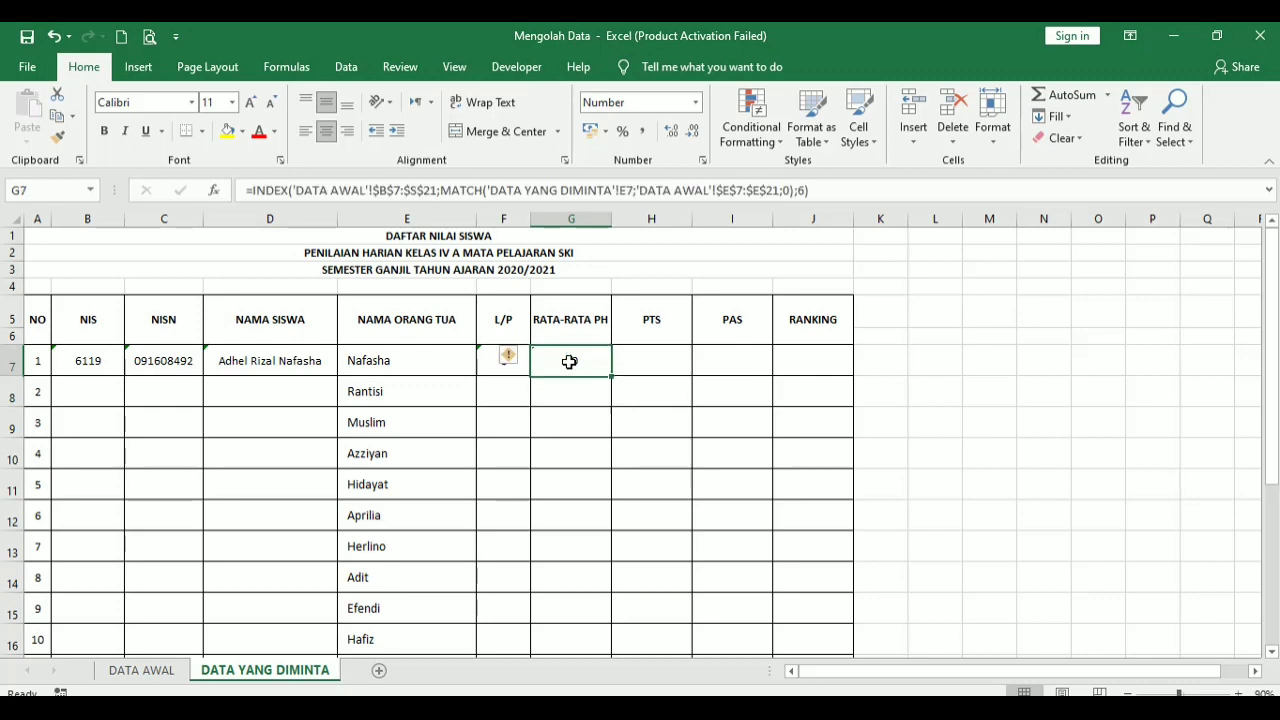
pyautogui.click(800, 189)
pyautogui.press('BackSpace')
pyautogui.write('10')
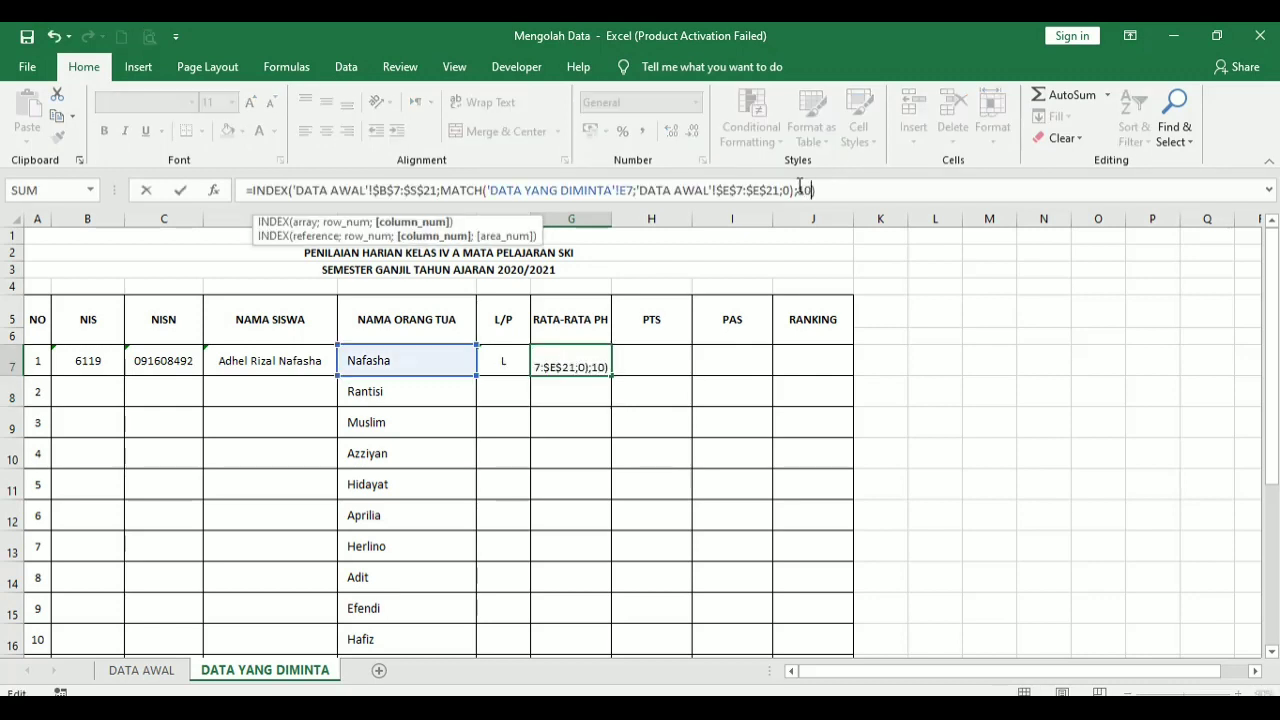
pyautogui.press('Return')
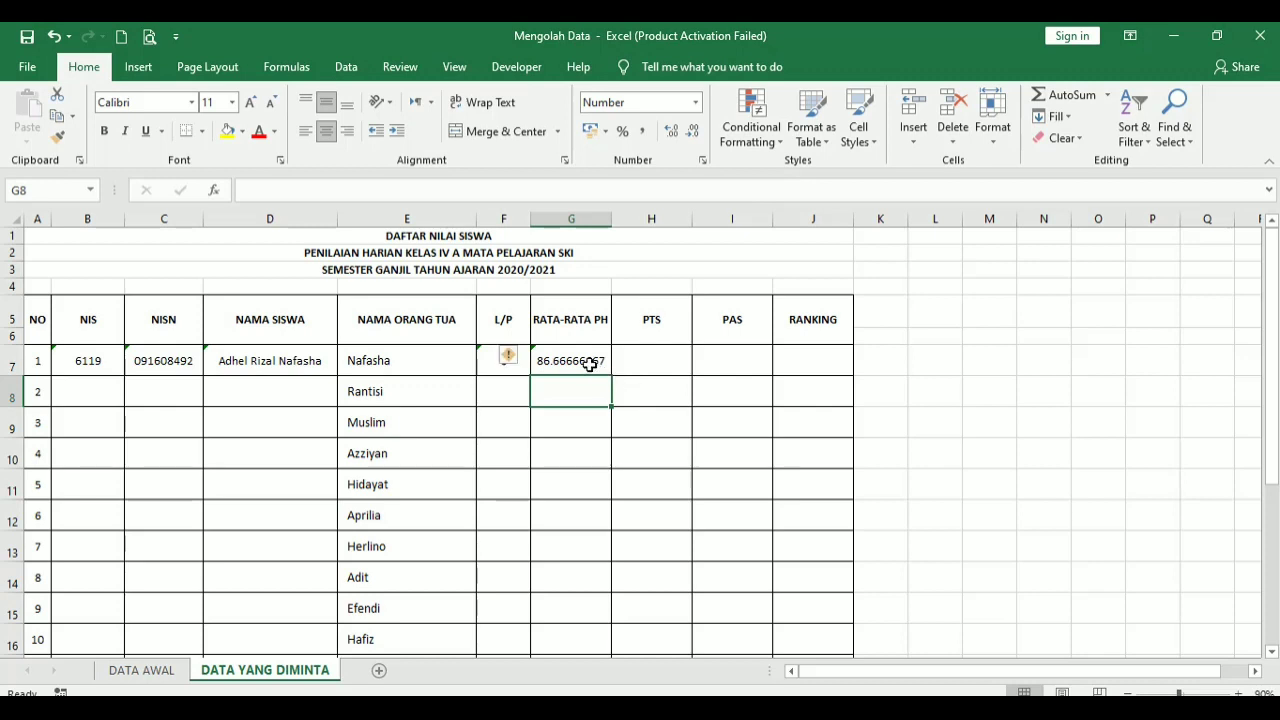
# Check how RATA-RATA PH is displayed on DATA AWAL, and reduce G7 on DATA YANG DIMINTA to no decimal places.
pyautogui.click(590, 364)
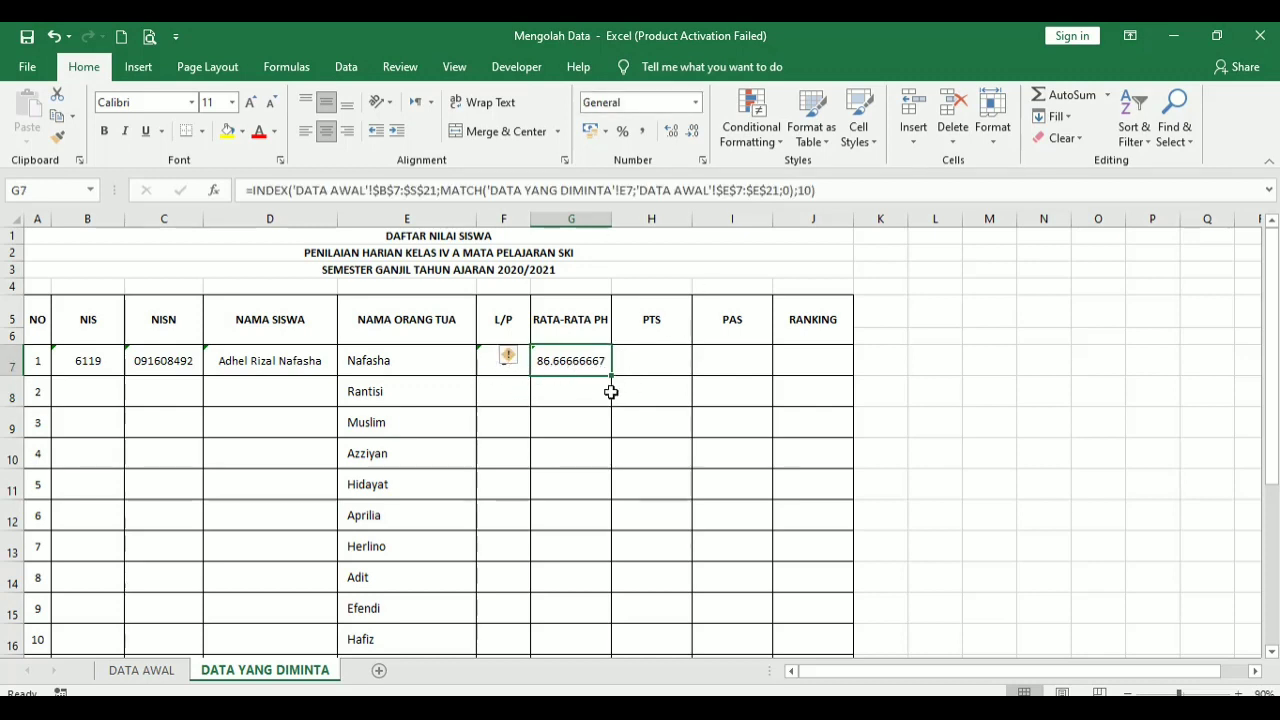
pyautogui.click(150, 671)
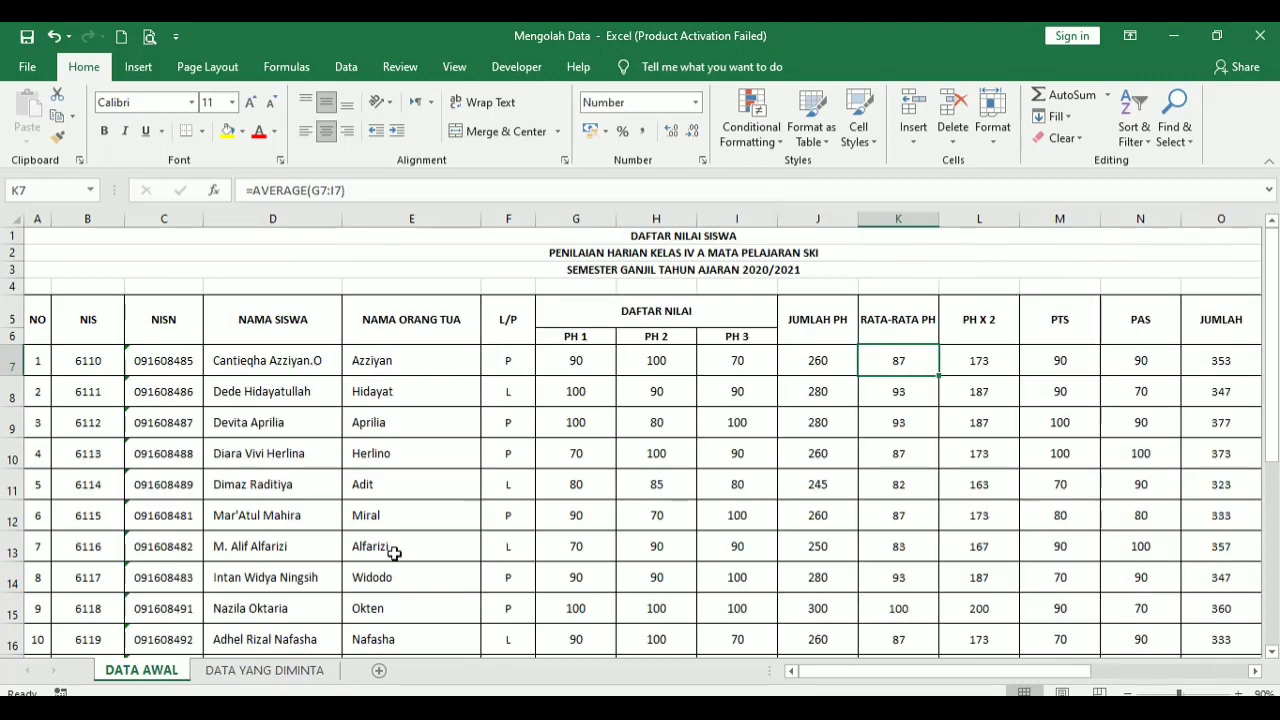
pyautogui.click(290, 671)
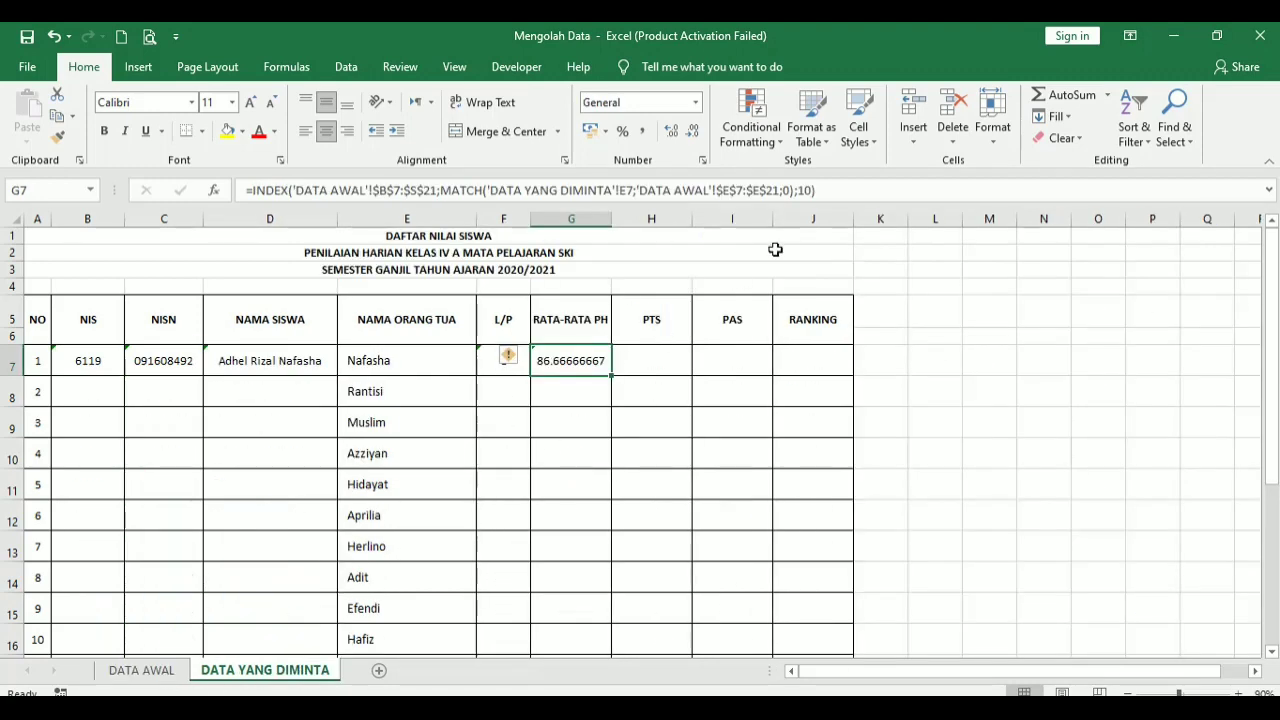
pyautogui.click(692, 134)
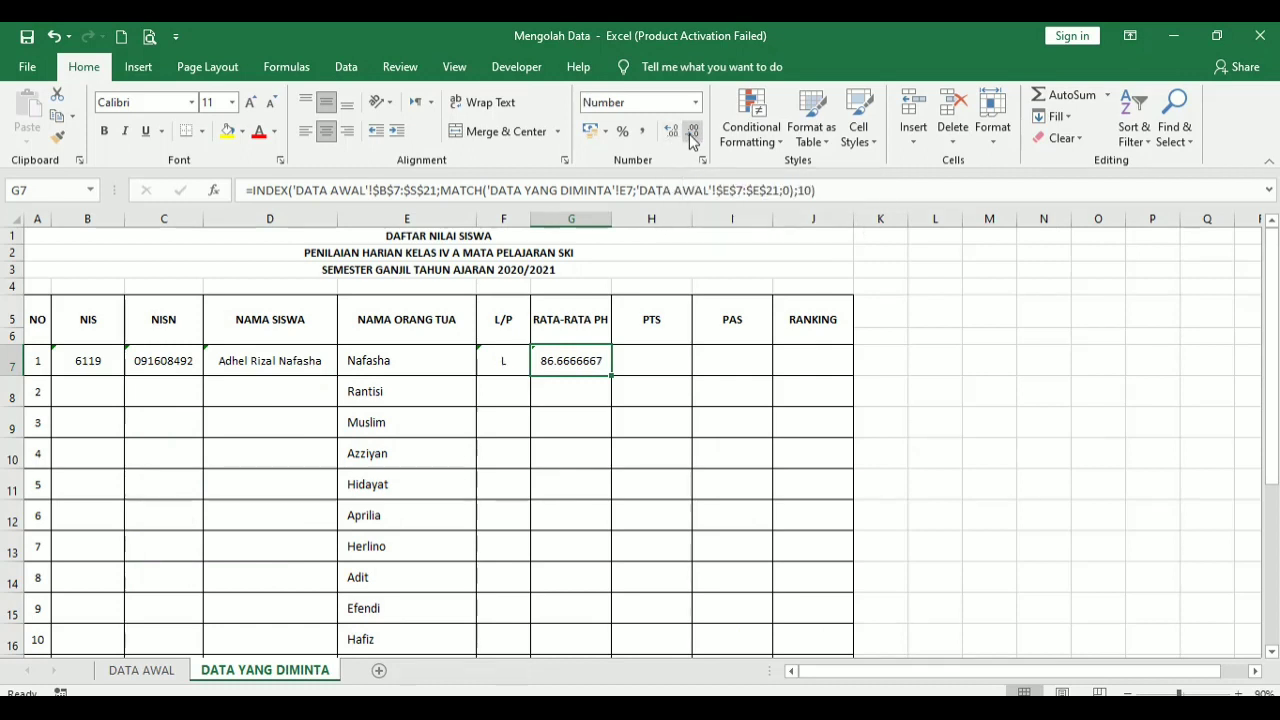
pyautogui.click(692, 134)
pyautogui.click(692, 134)
pyautogui.click(692, 134)
pyautogui.click(692, 134)
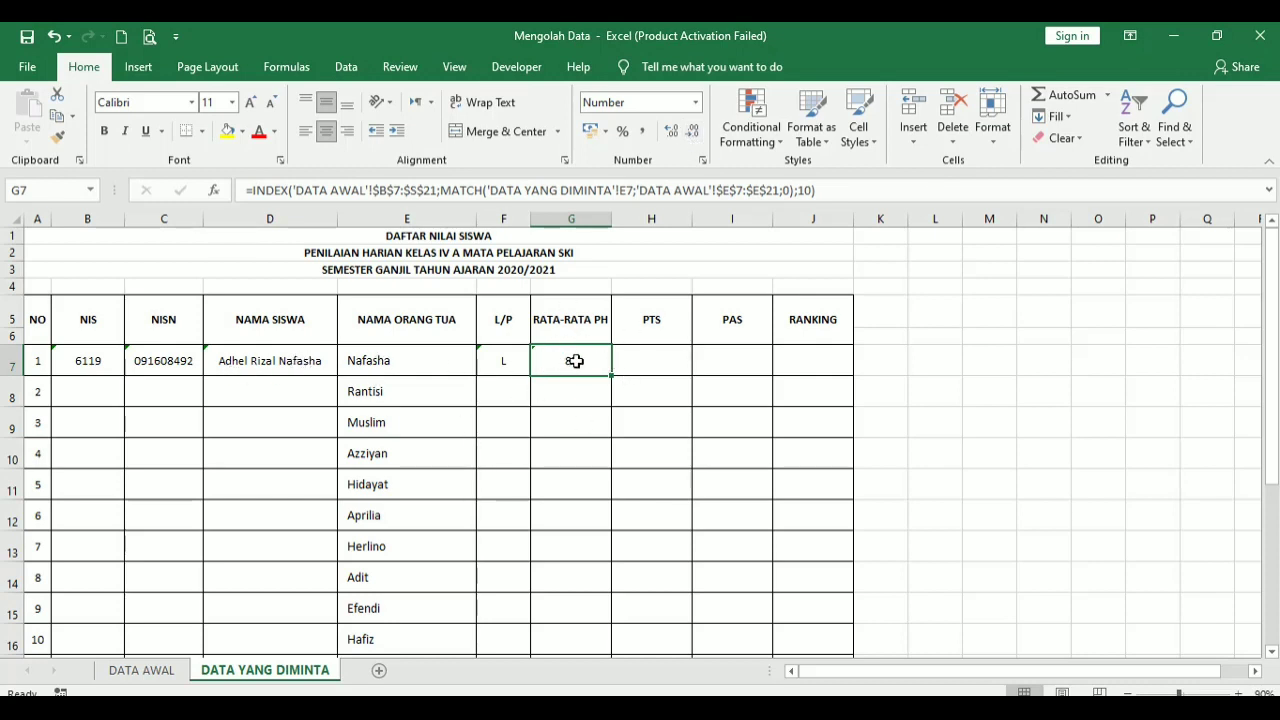
# On DATA AWAL, check the same student's RATA-RATA PH and count the columns from RATA-RATA PH on to PTS.
pyautogui.click(130, 678)
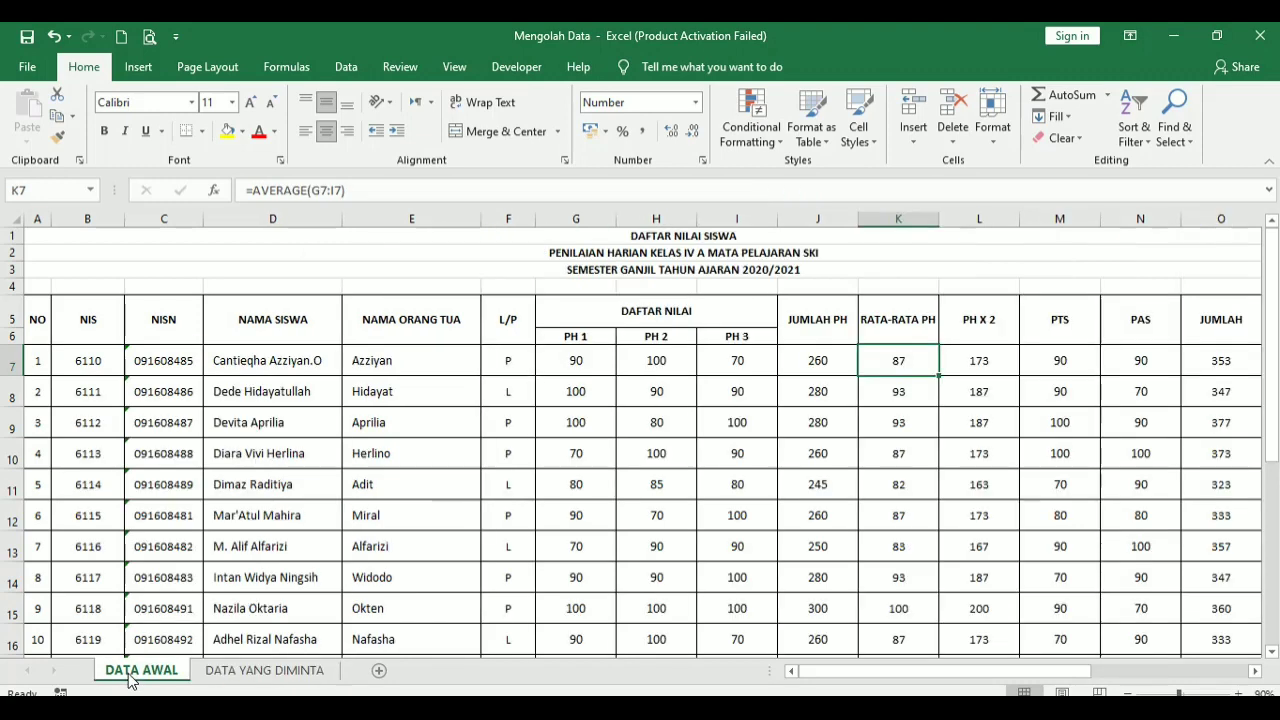
pyautogui.click(911, 640)
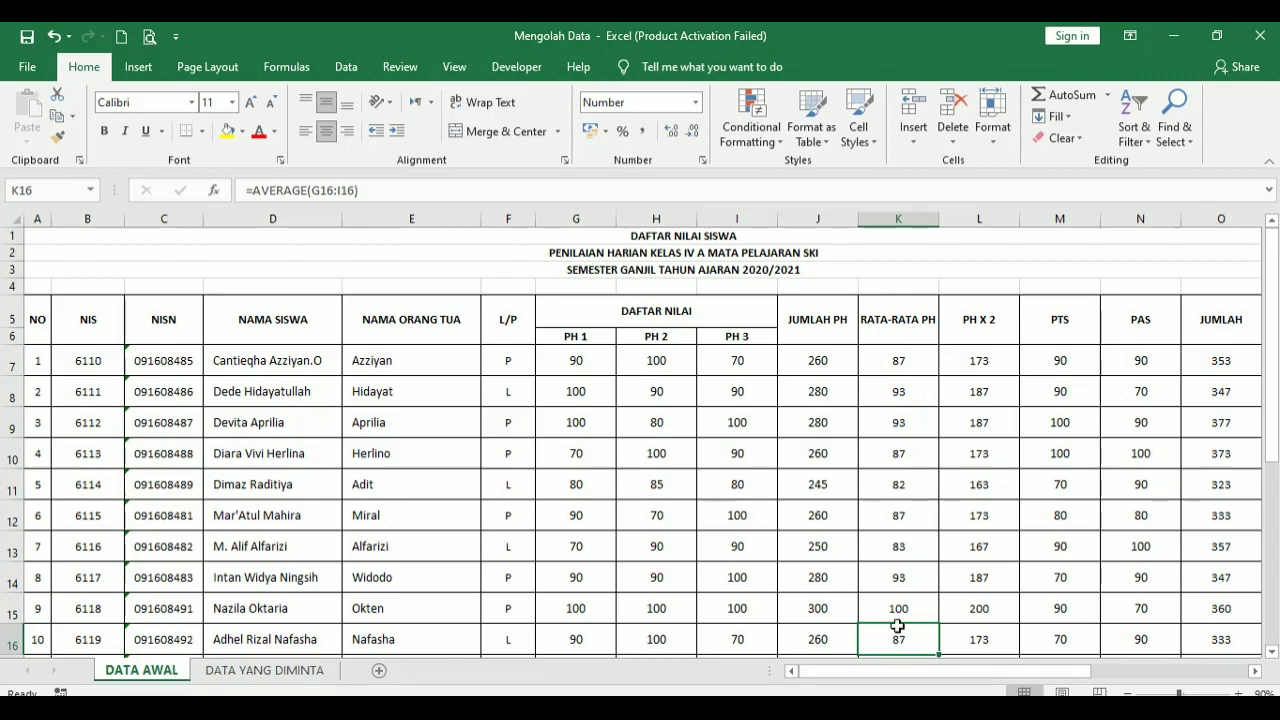
pyautogui.click(1062, 328)
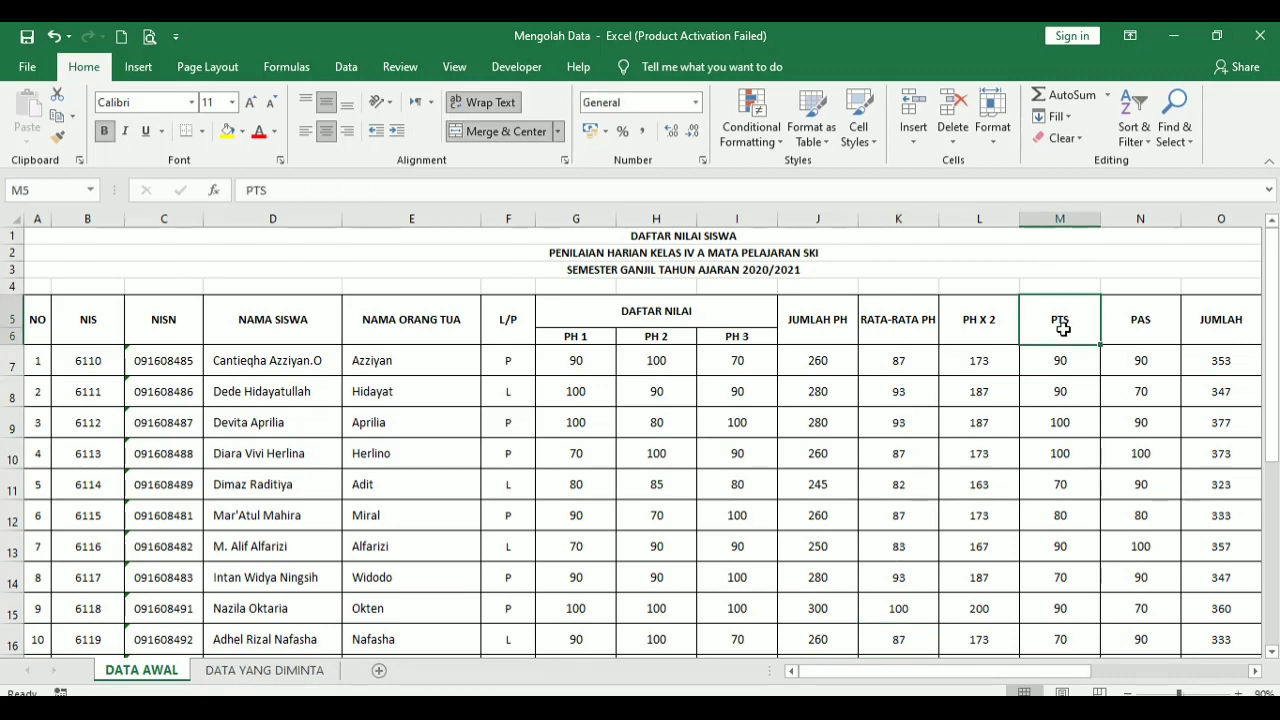
pyautogui.click(893, 364)
pyautogui.click(980, 360)
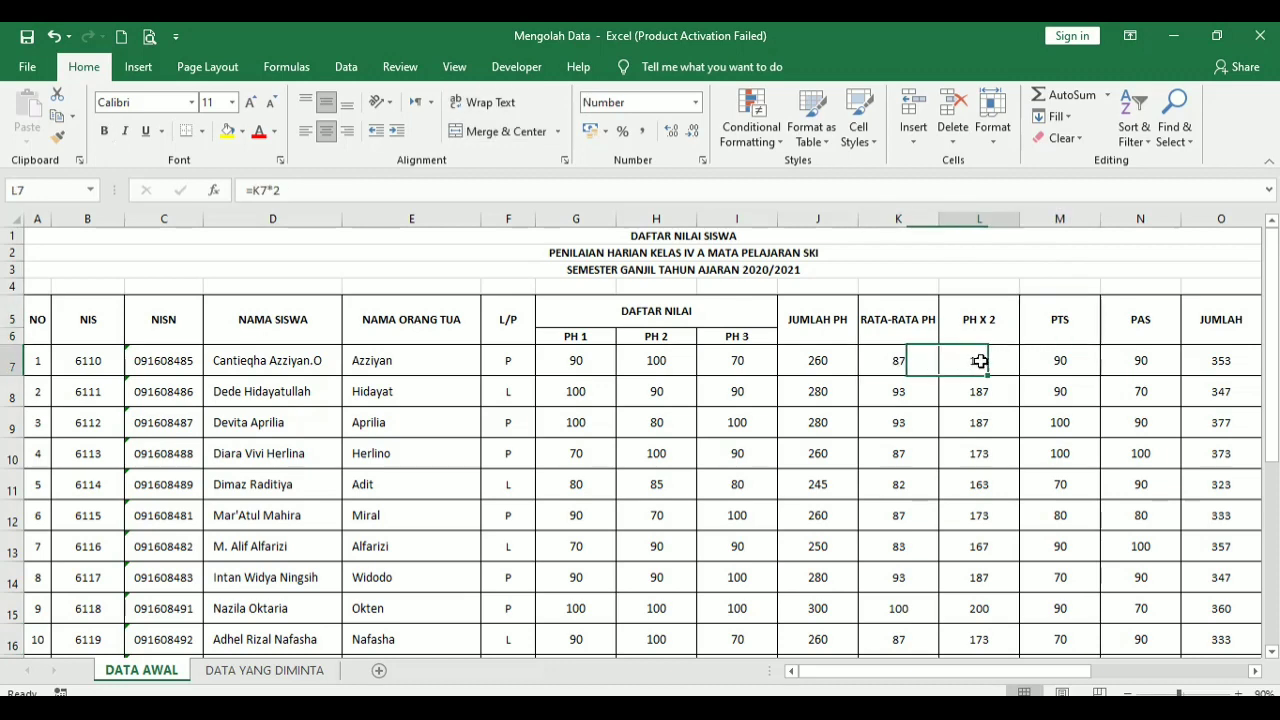
pyautogui.click(1037, 360)
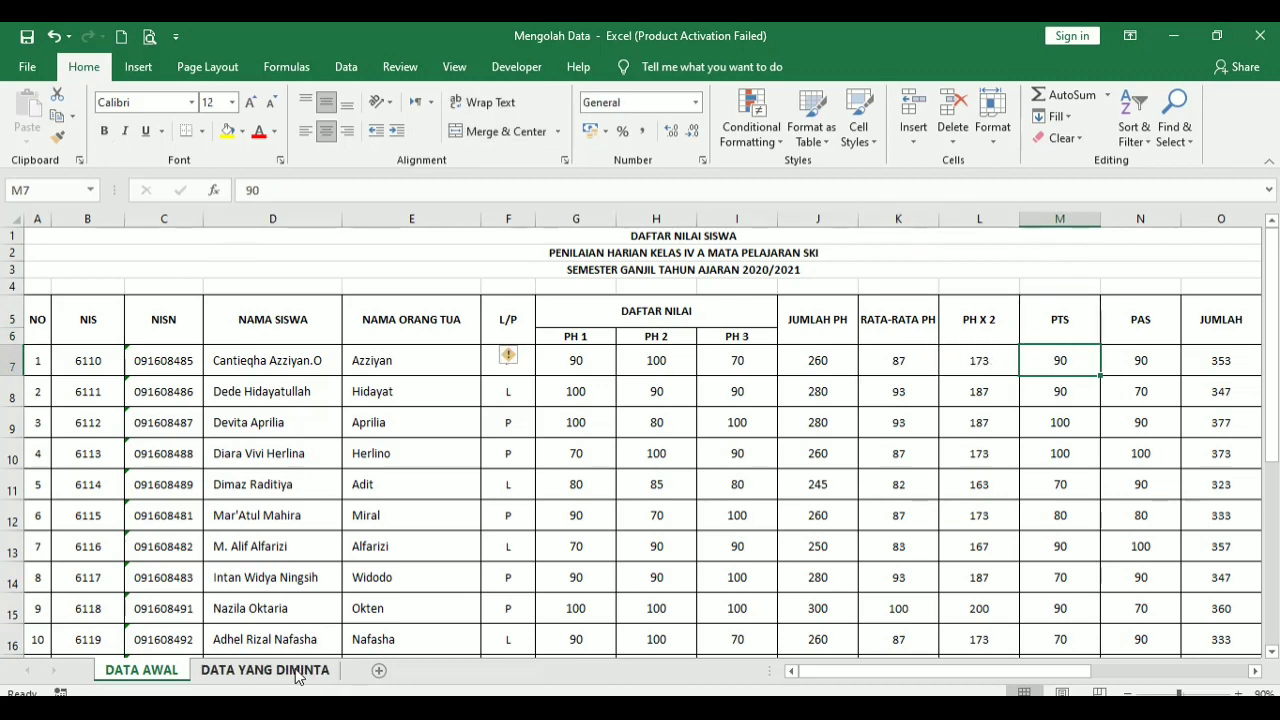
# On DATA YANG DIMINTA, copy the G7 formula into the first PTS cell, H7, with MATCH lookup value E7 and column number 12.
pyautogui.click(300, 672)
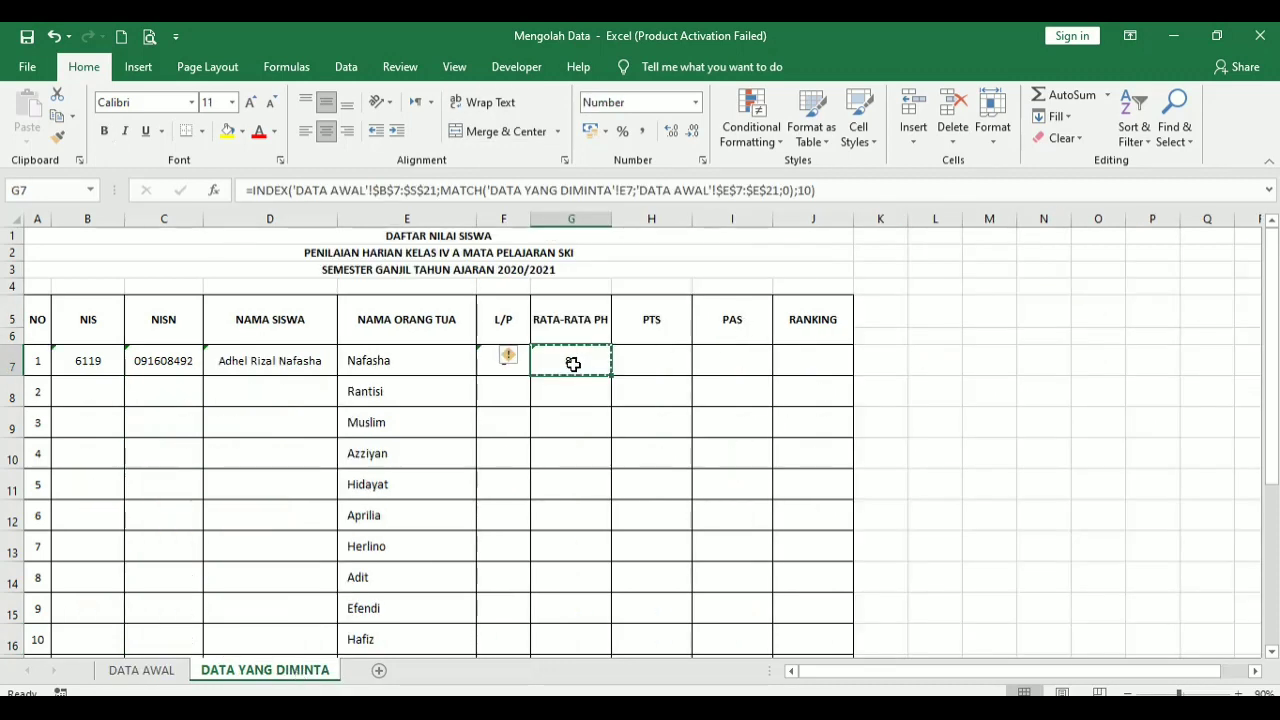
pyautogui.click(646, 366)
pyautogui.hotkey('ctrl', 'v')
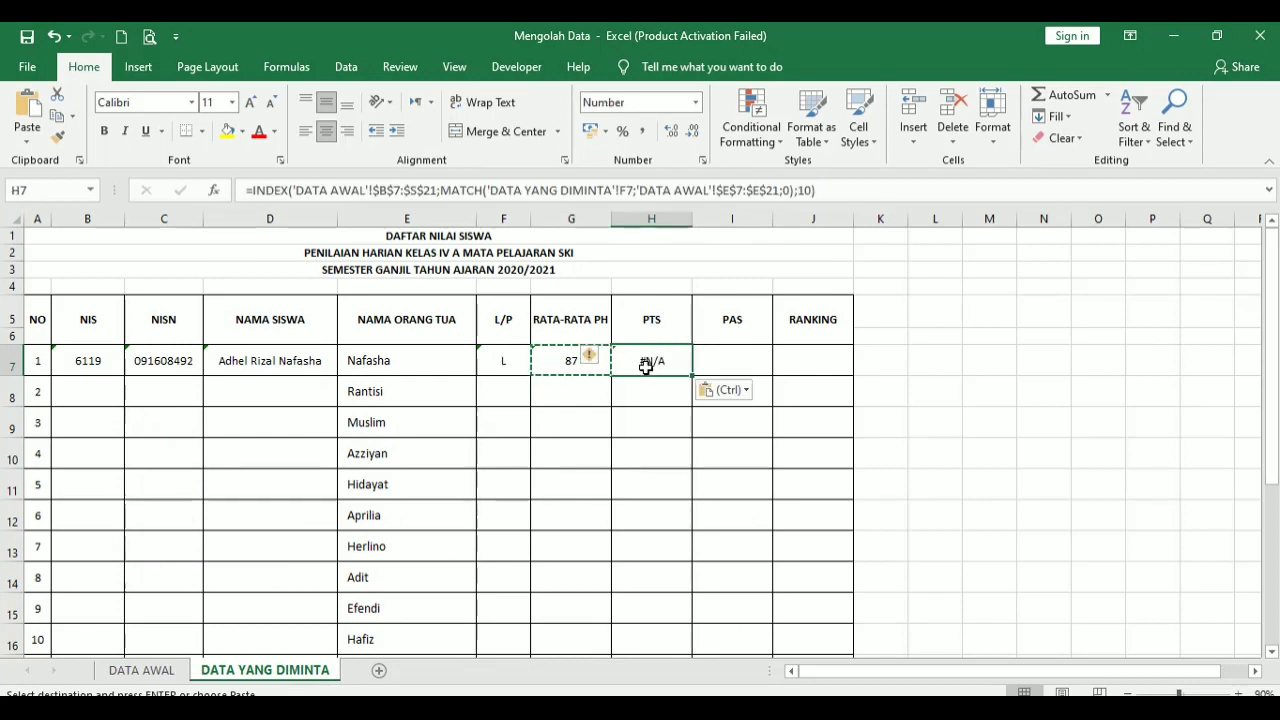
pyautogui.doubleClick(646, 366)
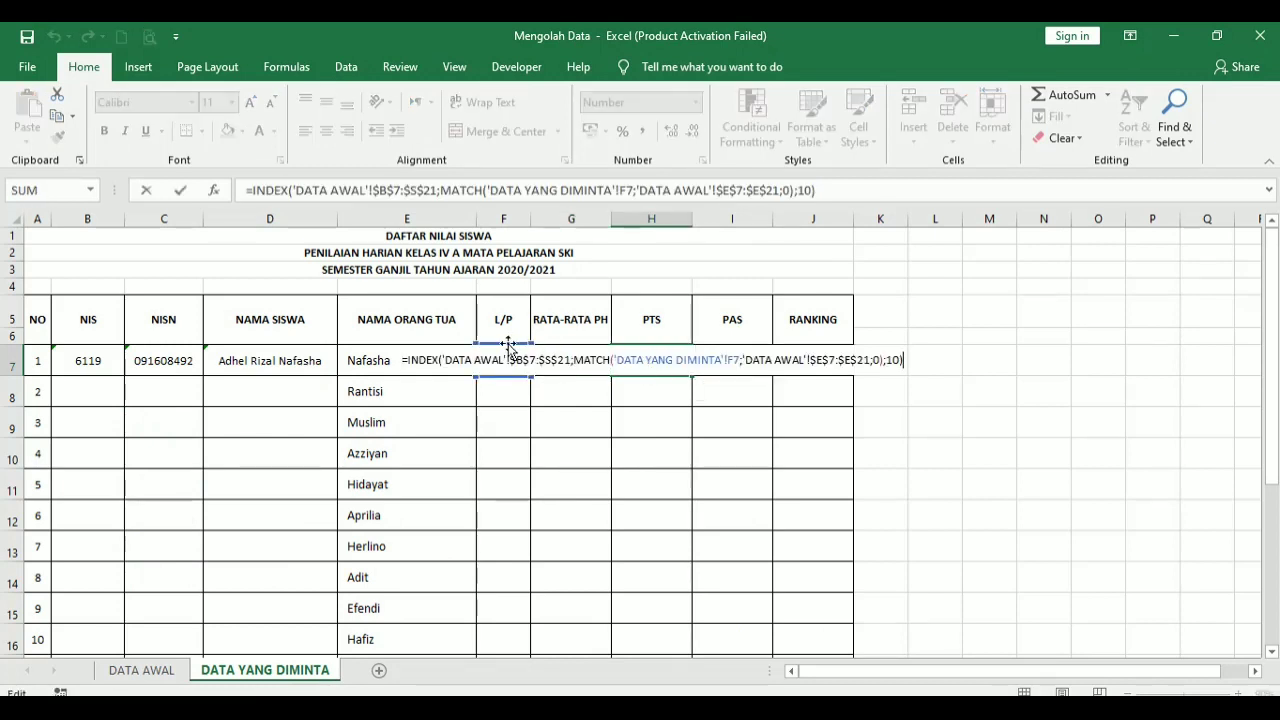
pyautogui.moveTo(509, 346); pyautogui.dragTo(440, 362)
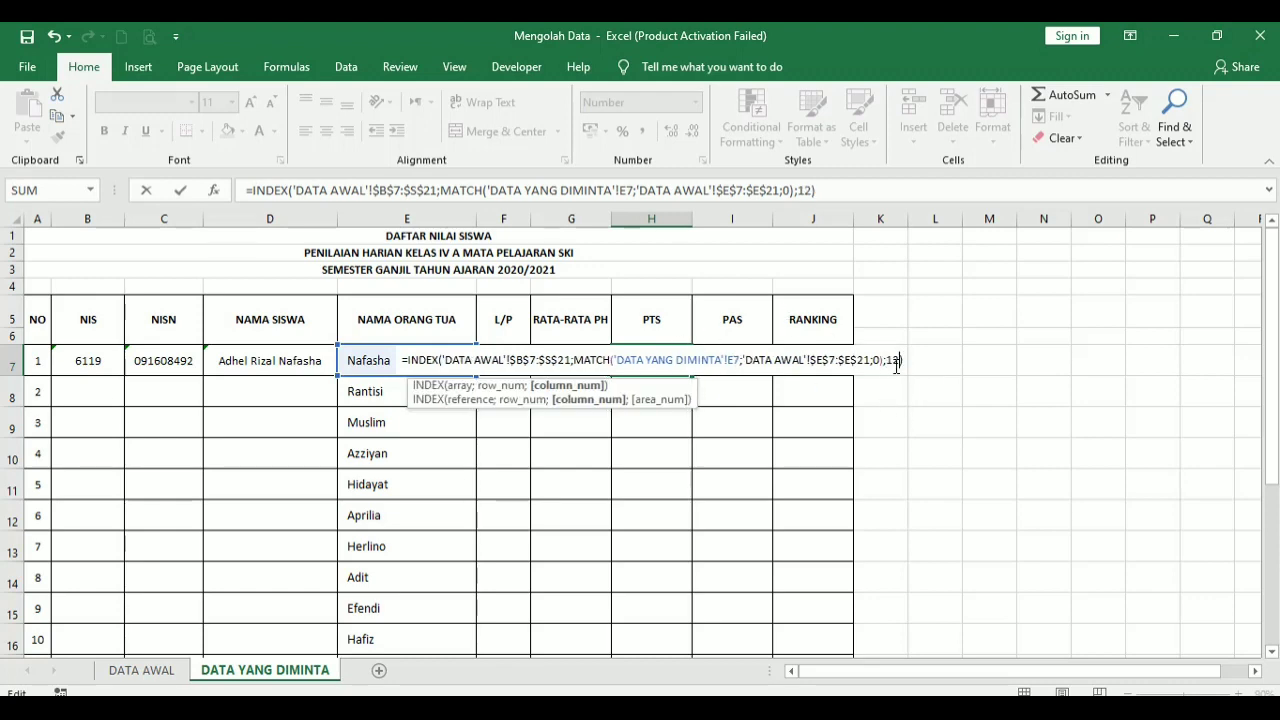
pyautogui.press('Return')
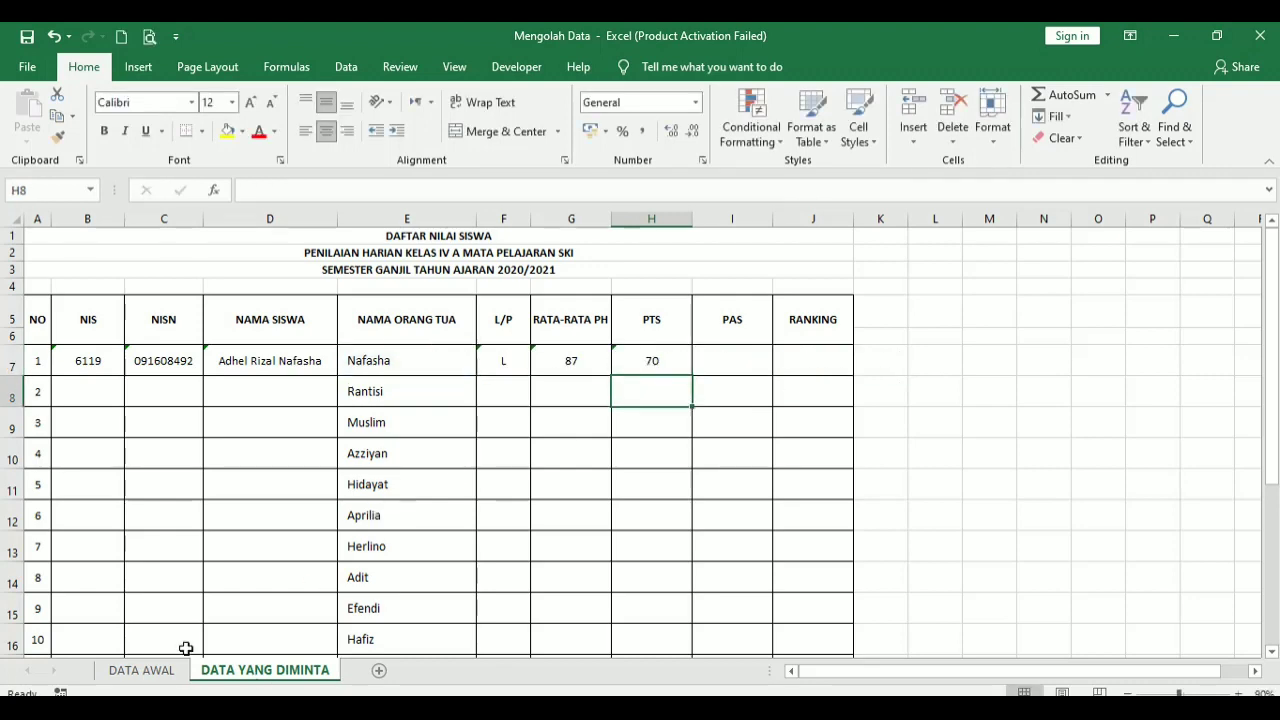
# Compare the PTS result in H7 with the same student's record on DATA AWAL, and return to DATA YANG DIMINTA.
pyautogui.click(141, 670)
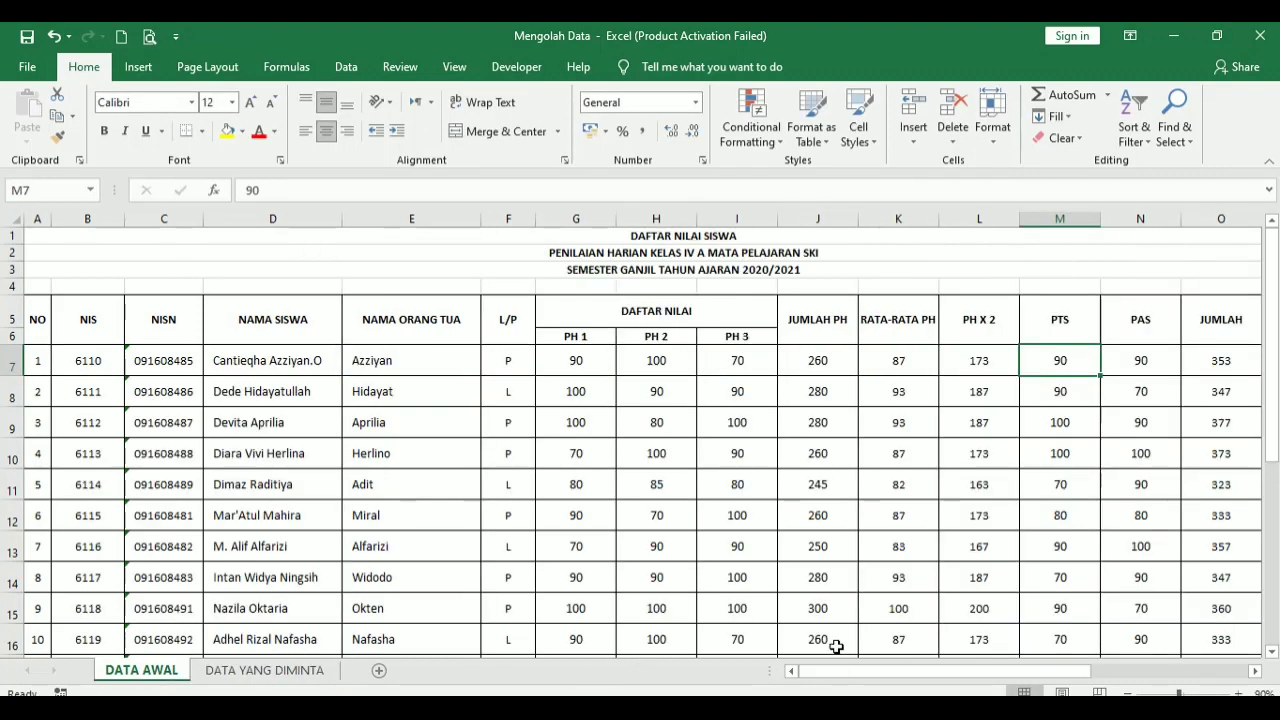
pyautogui.click(1065, 640)
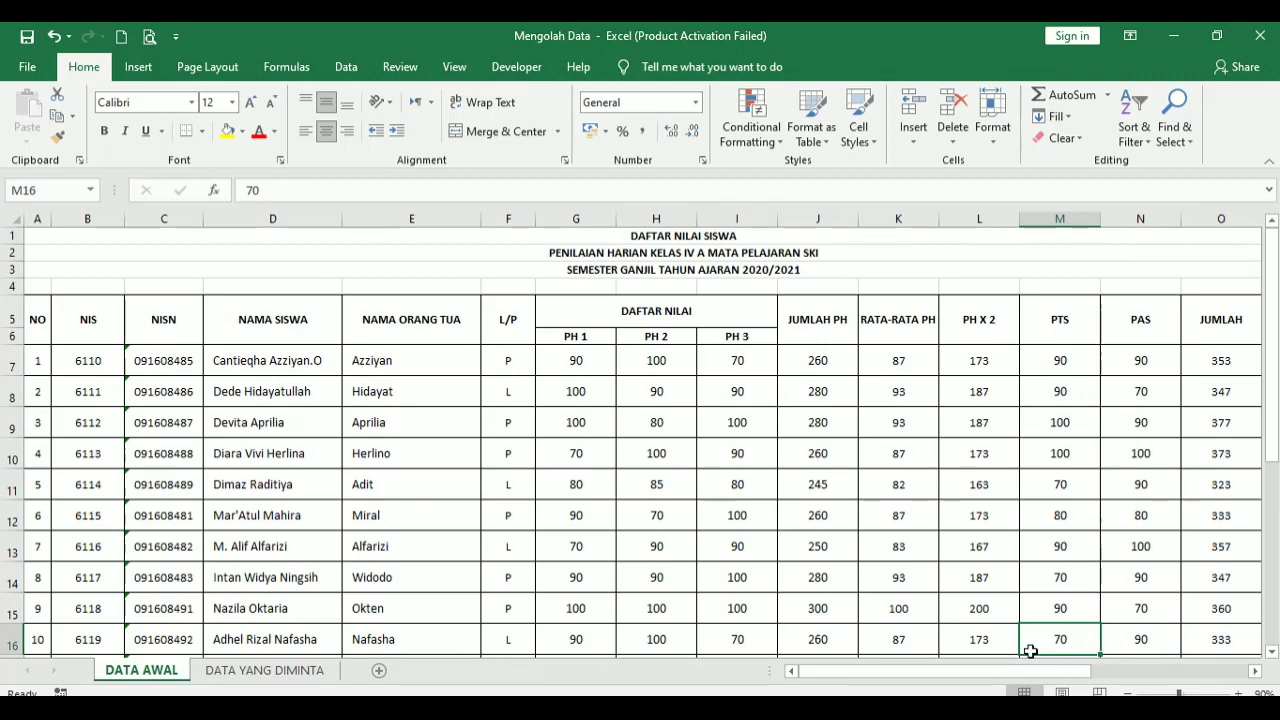
pyautogui.click(290, 670)
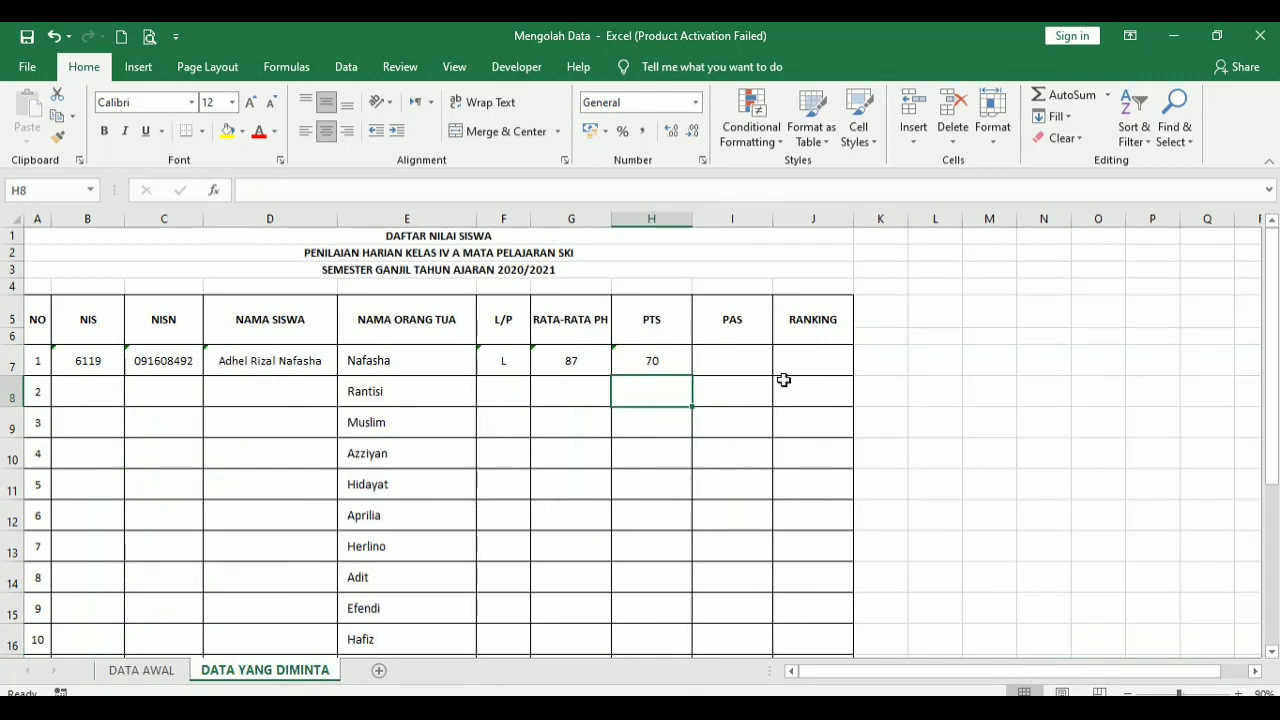
# Copy the H7 formula into the first PAS cell, I7, with MATCH lookup value E7 and column number 13.
pyautogui.click(634, 361)
pyautogui.hotkey('ctrl', 'c')
pyautogui.click(723, 363)
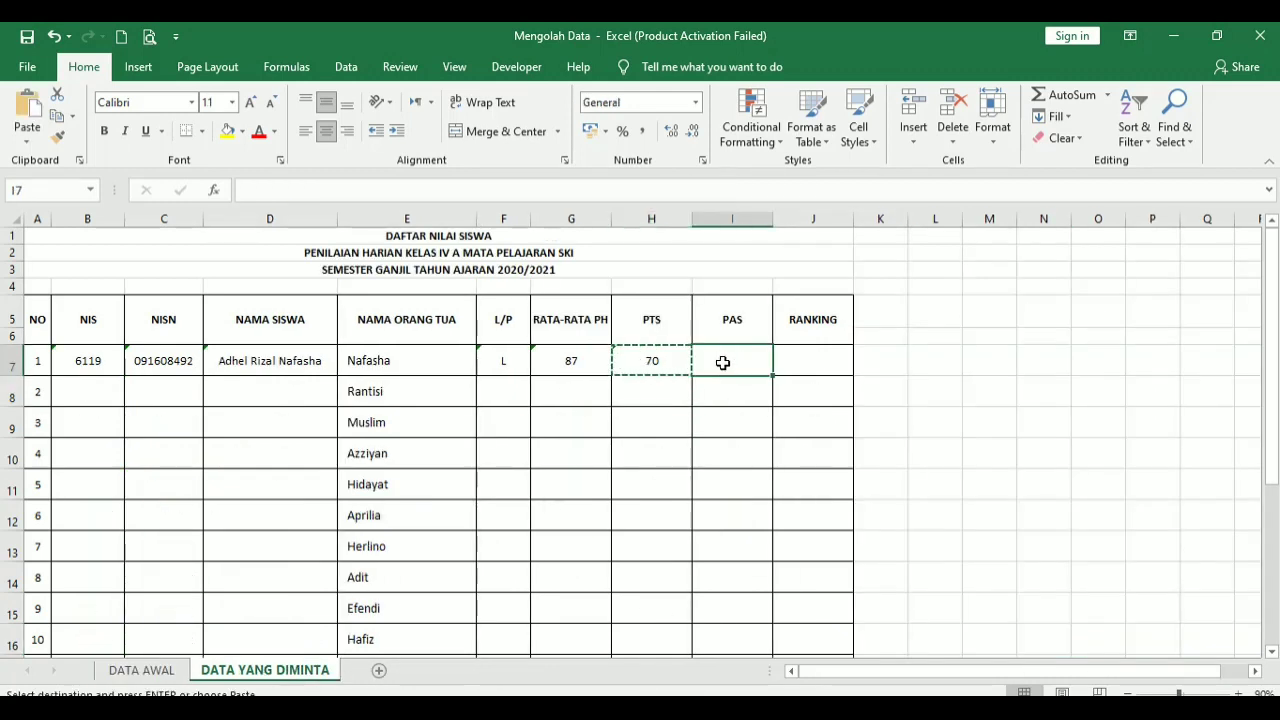
pyautogui.hotkey('ctrl', 'v')
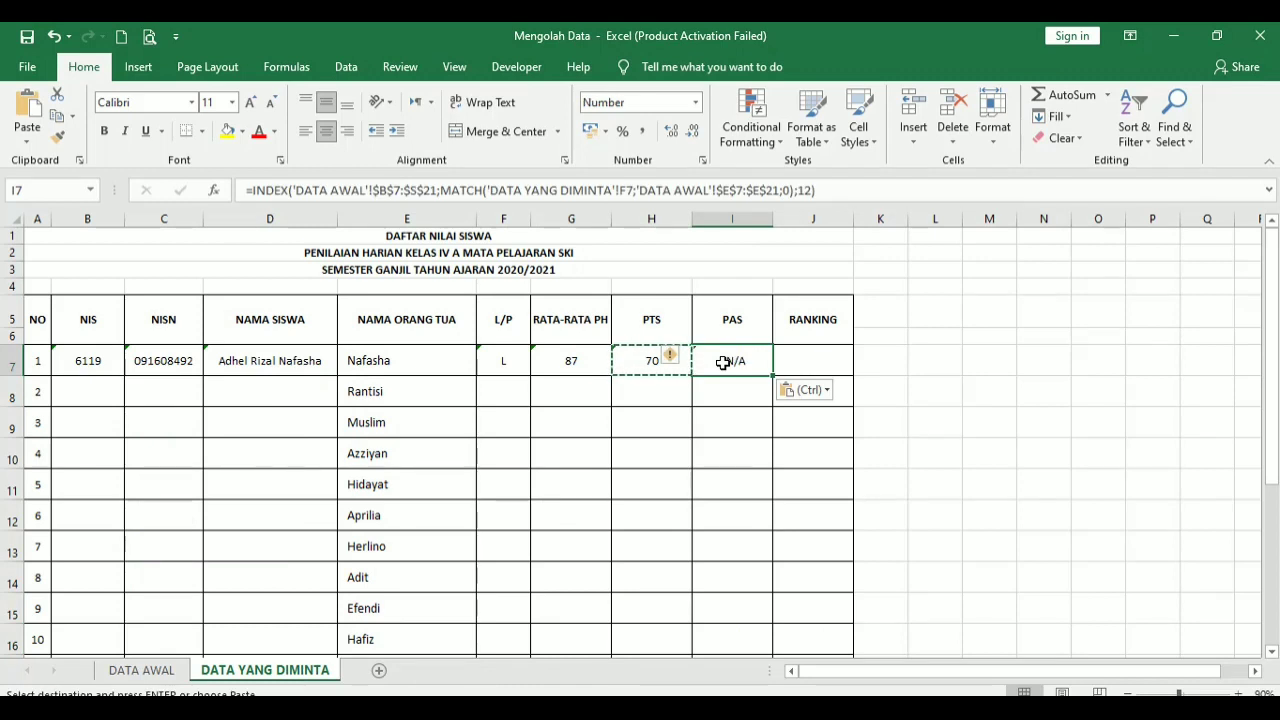
pyautogui.doubleClick(723, 363)
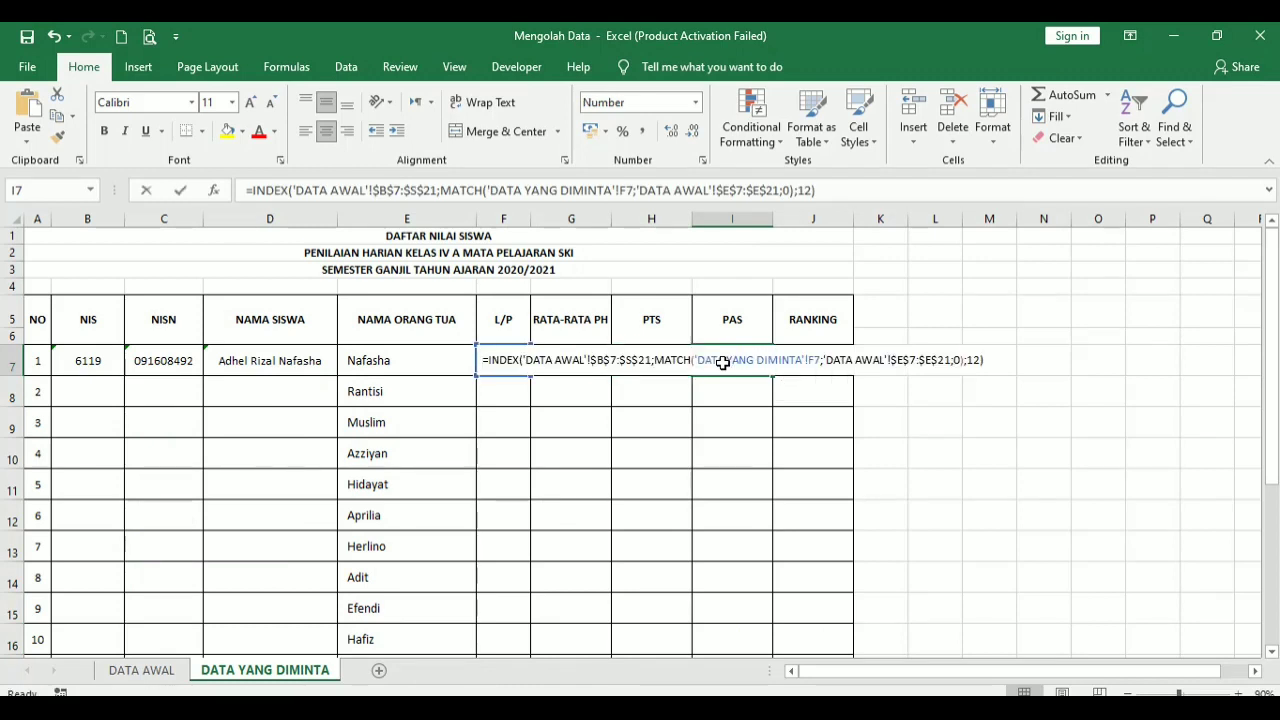
pyautogui.click(437, 357)
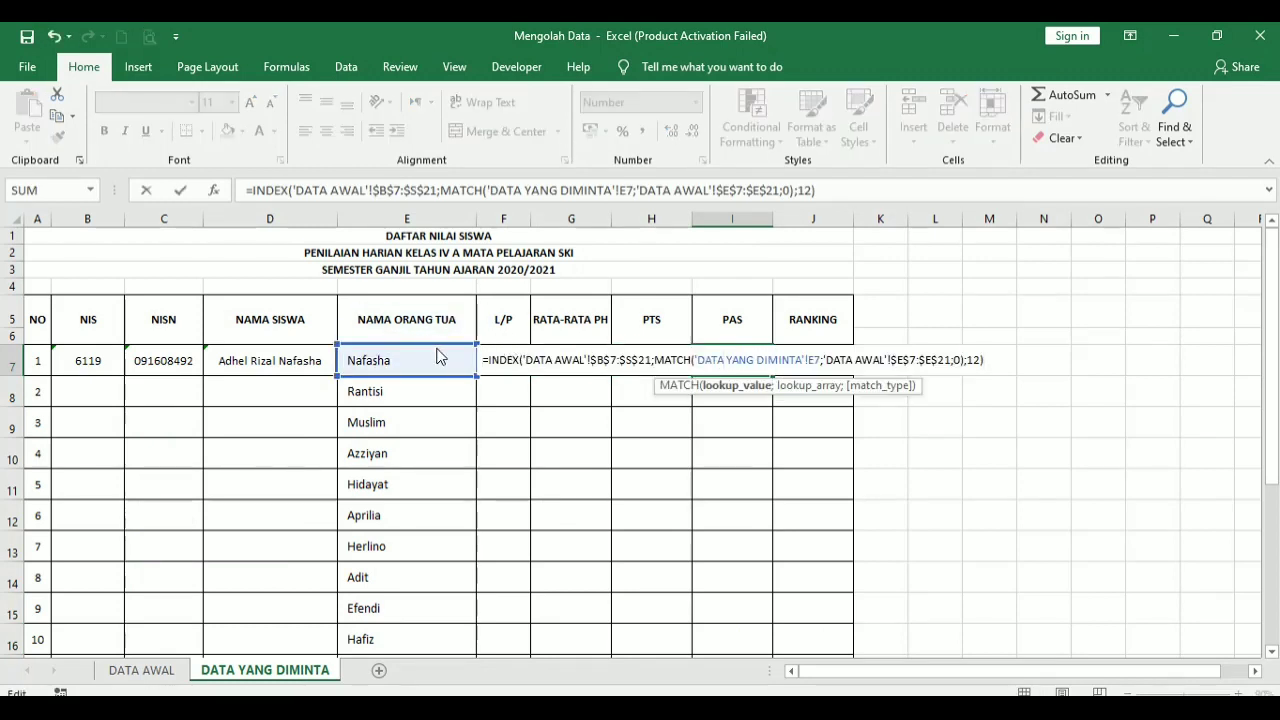
pyautogui.click(977, 366)
pyautogui.press('BackSpace')
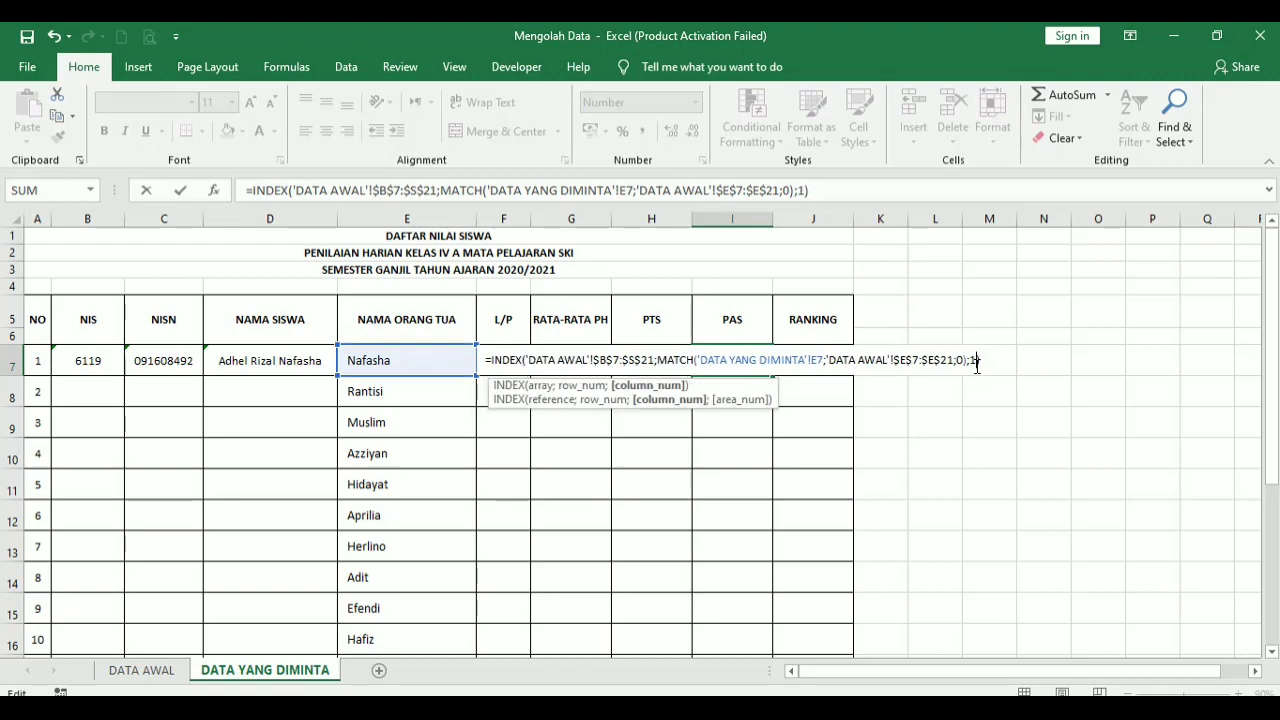
pyautogui.write('3')
pyautogui.press('Return')
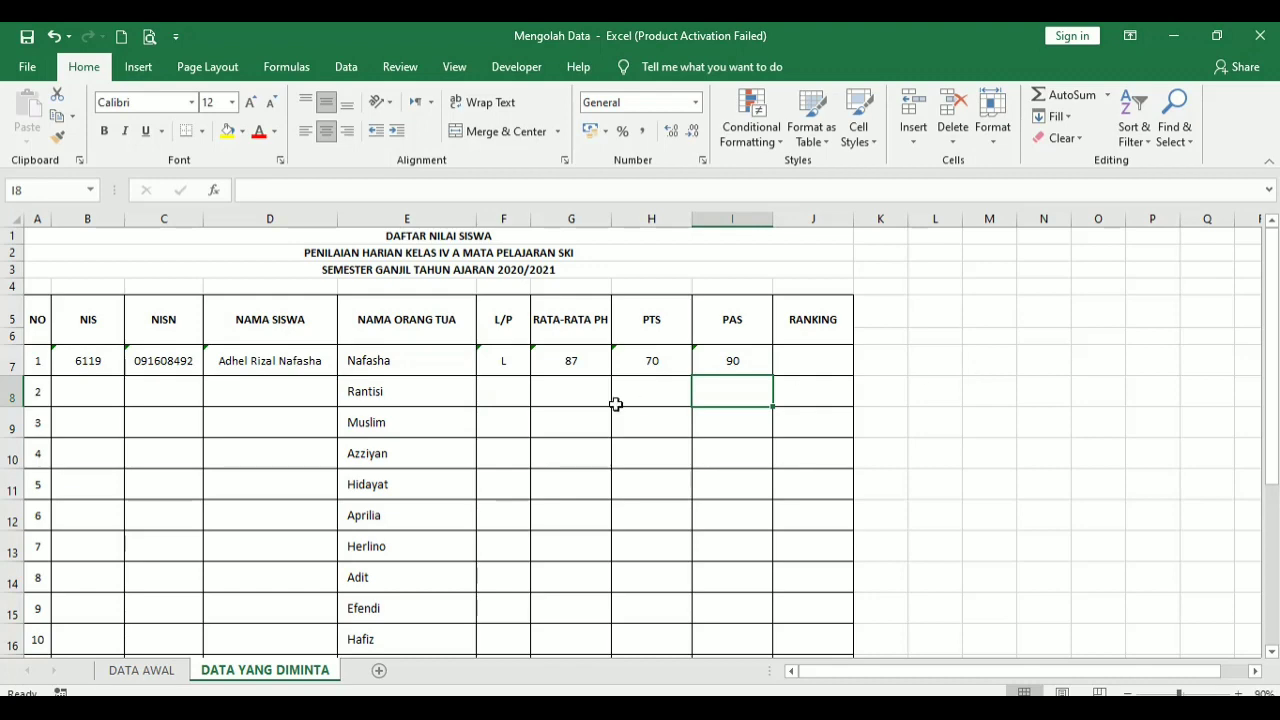
# On DATA AWAL, count the columns from PAS on to RANKING.
pyautogui.click(146, 676)
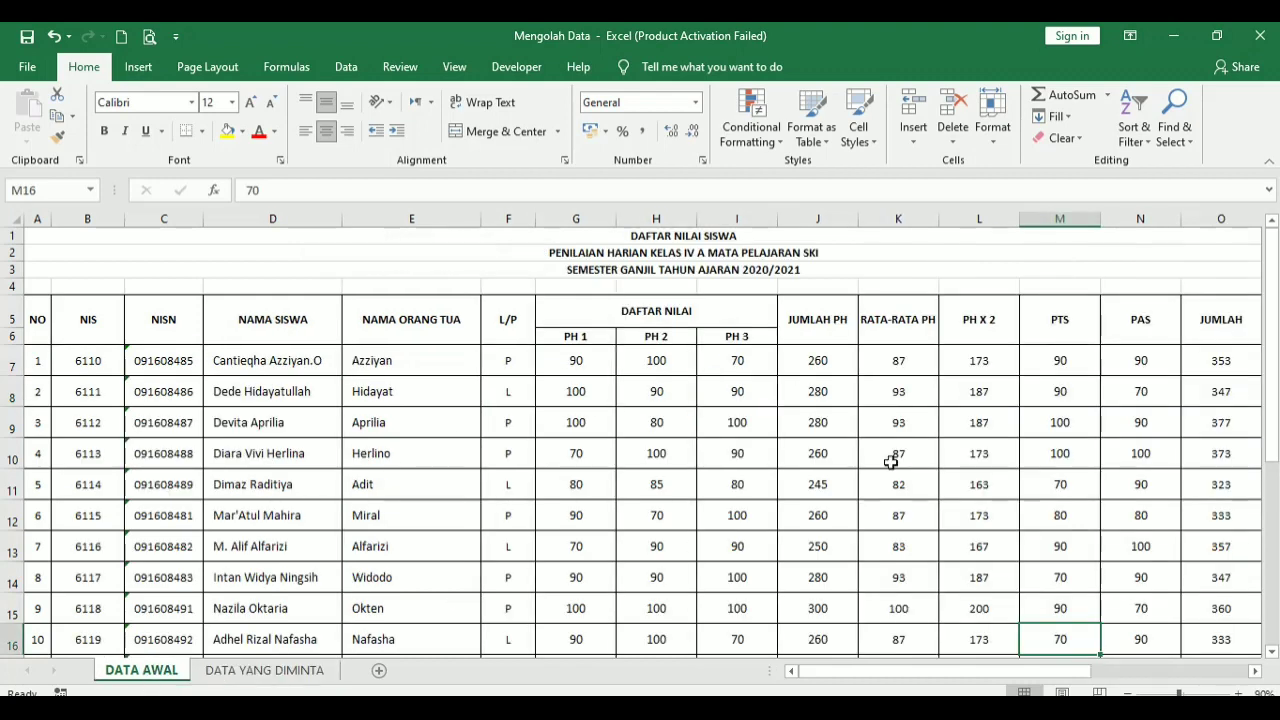
pyautogui.click(1160, 355)
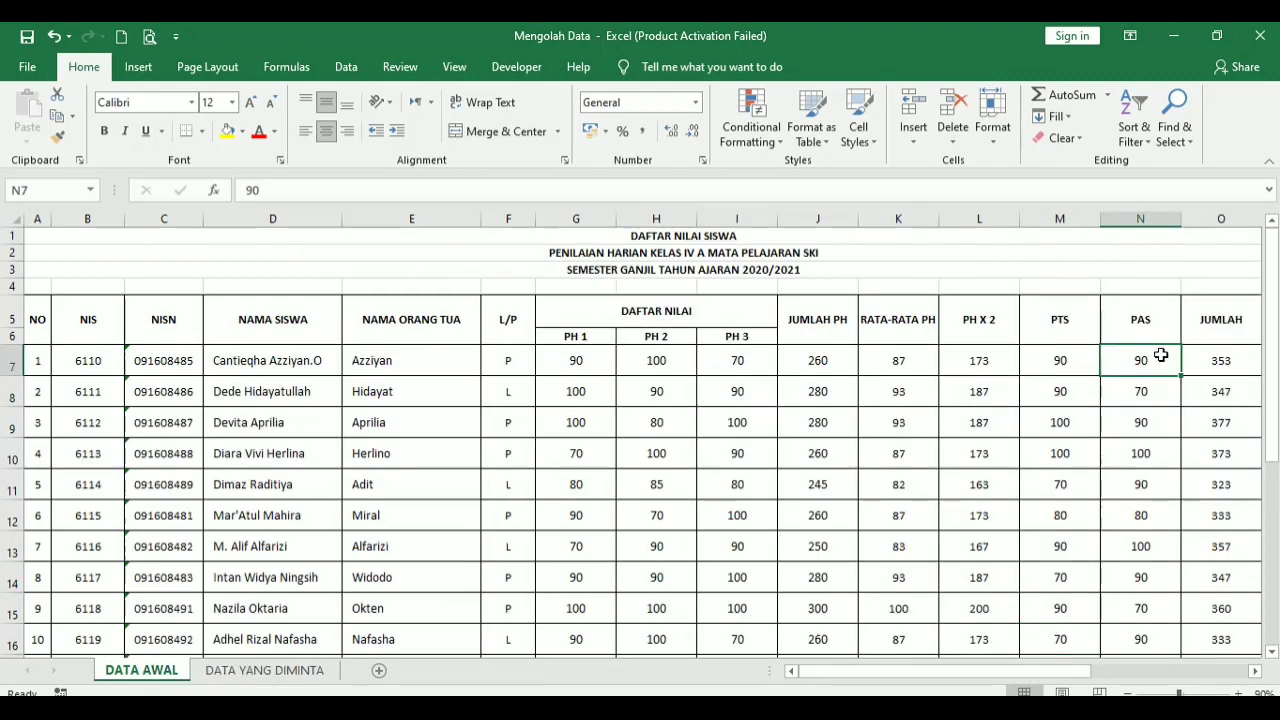
pyautogui.press('Right')
pyautogui.press('Right')
pyautogui.press('Right')
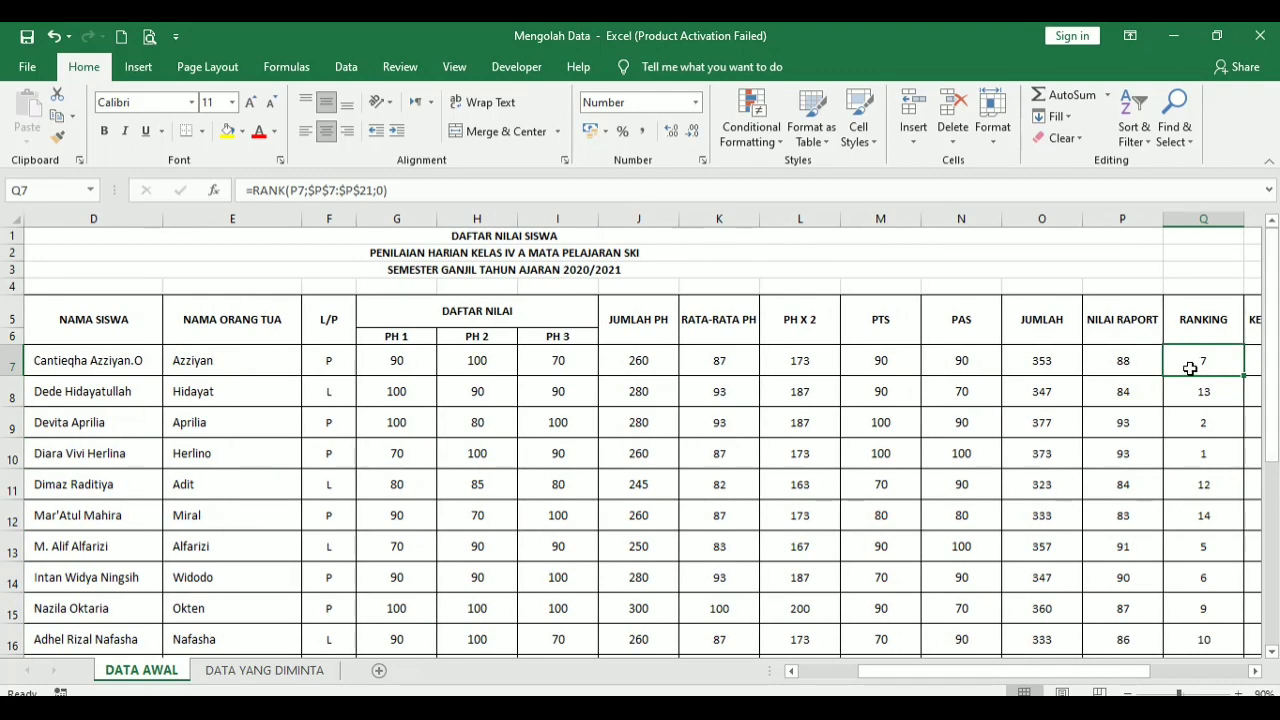
# On DATA YANG DIMINTA, copy the PAS formula from I7 into the first RANKING cell, J7.
pyautogui.click(300, 680)
pyautogui.click(733, 362)
pyautogui.hotkey('ctrl', 'c')
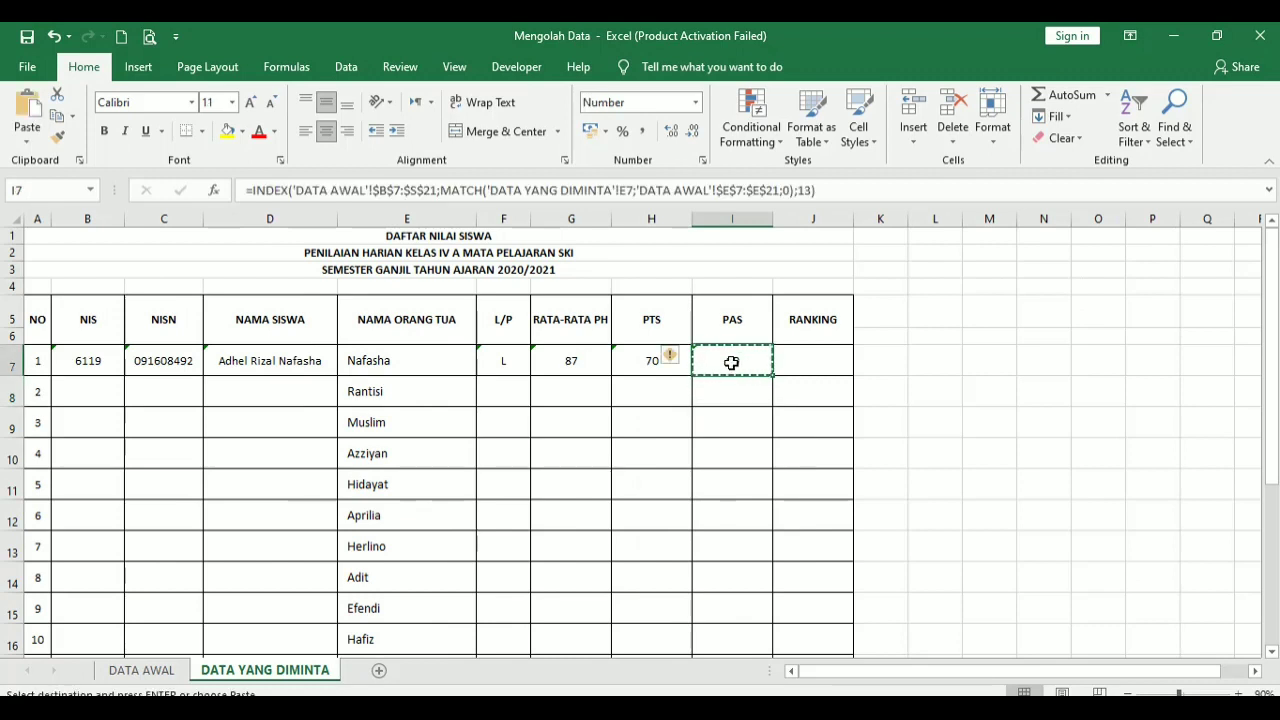
pyautogui.click(812, 363)
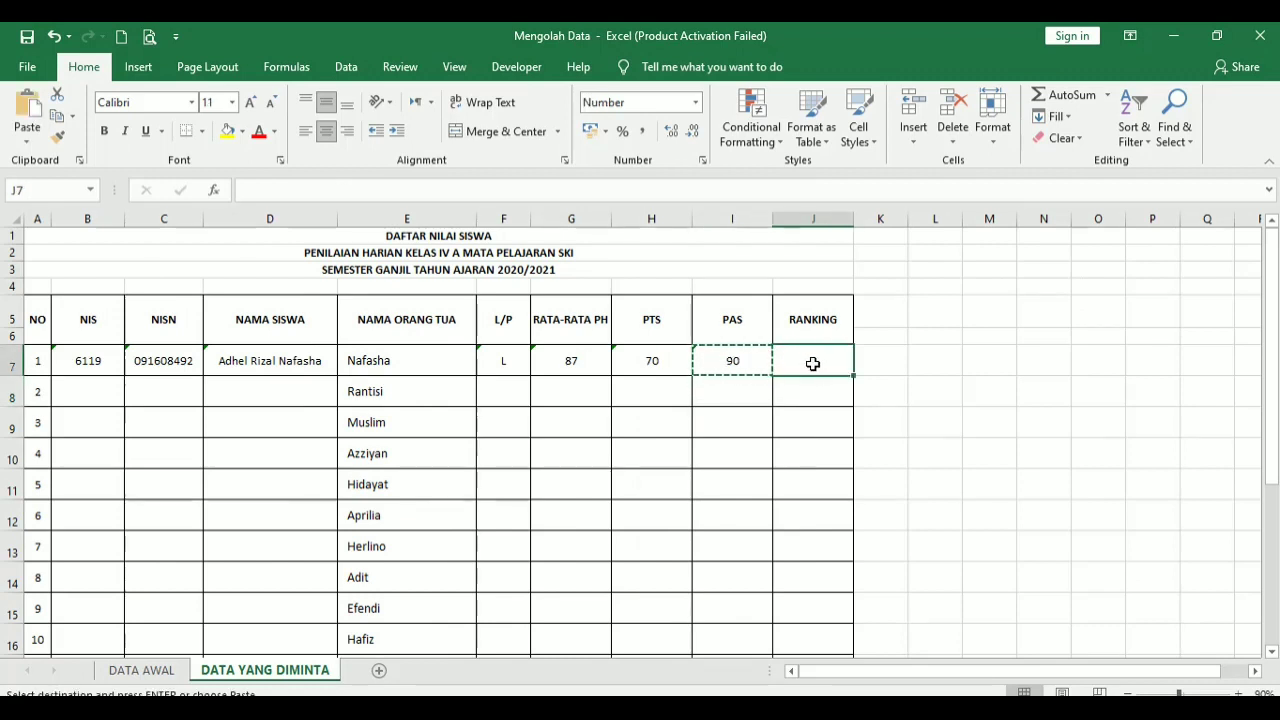
pyautogui.hotkey('ctrl', 'v')
# In the J7 formula, set the MATCH lookup value to E7 and the column number to 16.
pyautogui.doubleClick(812, 363)
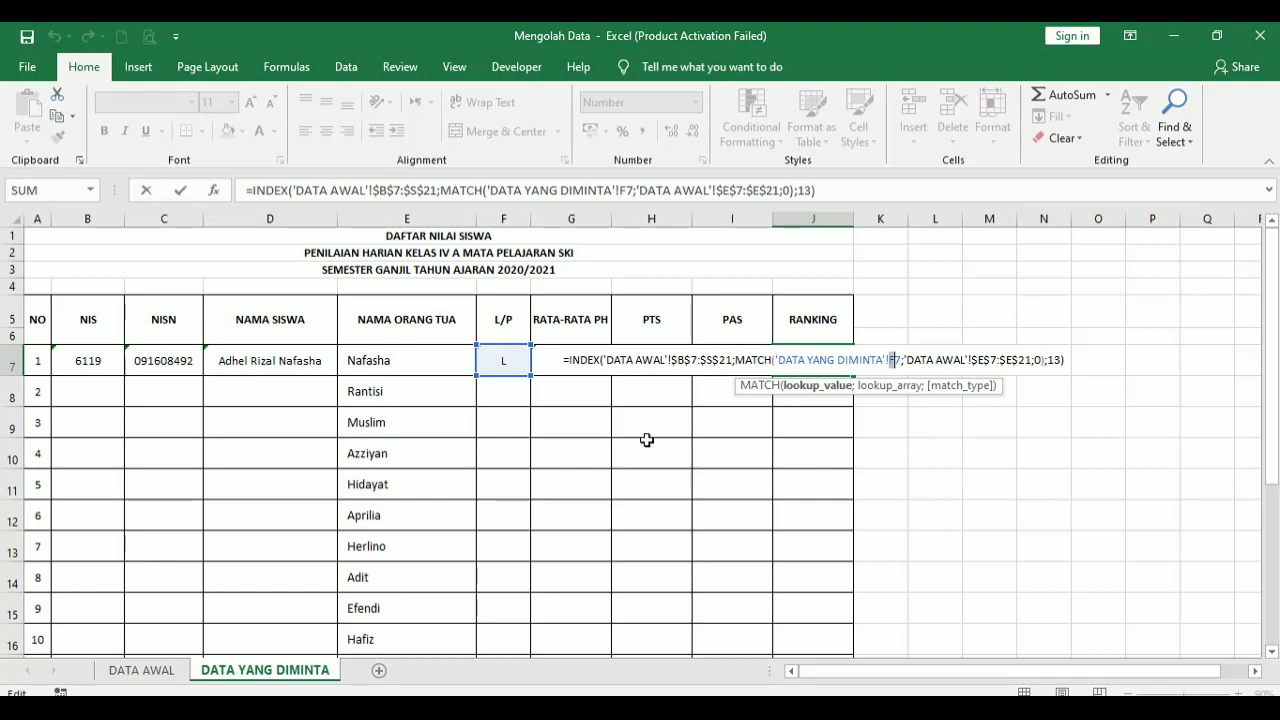
pyautogui.click(406, 358)
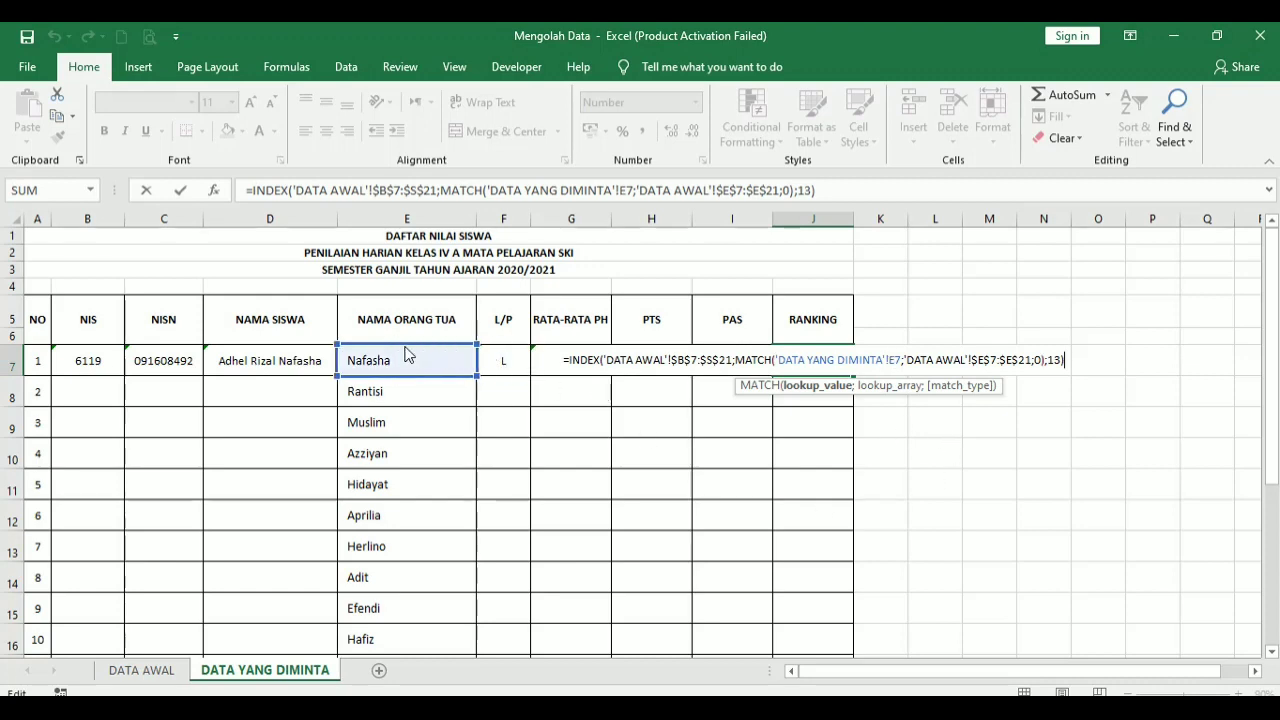
pyautogui.click(505, 362)
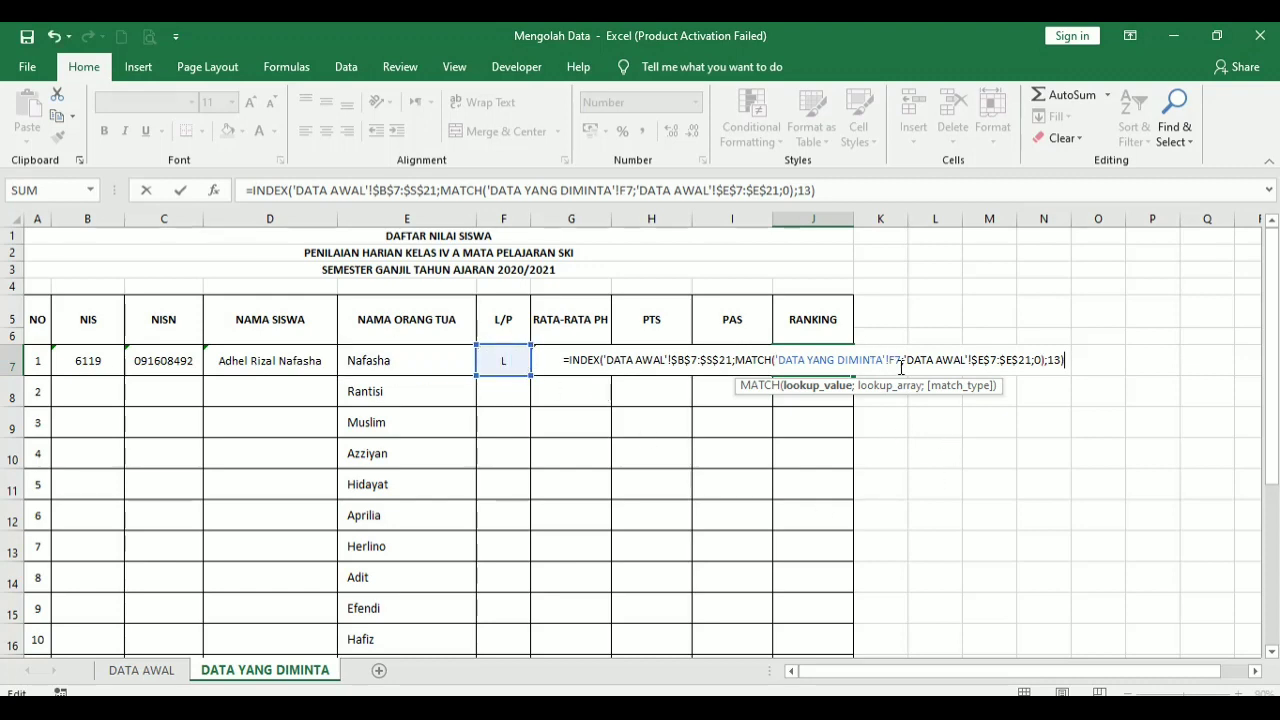
pyautogui.press('BackSpace')
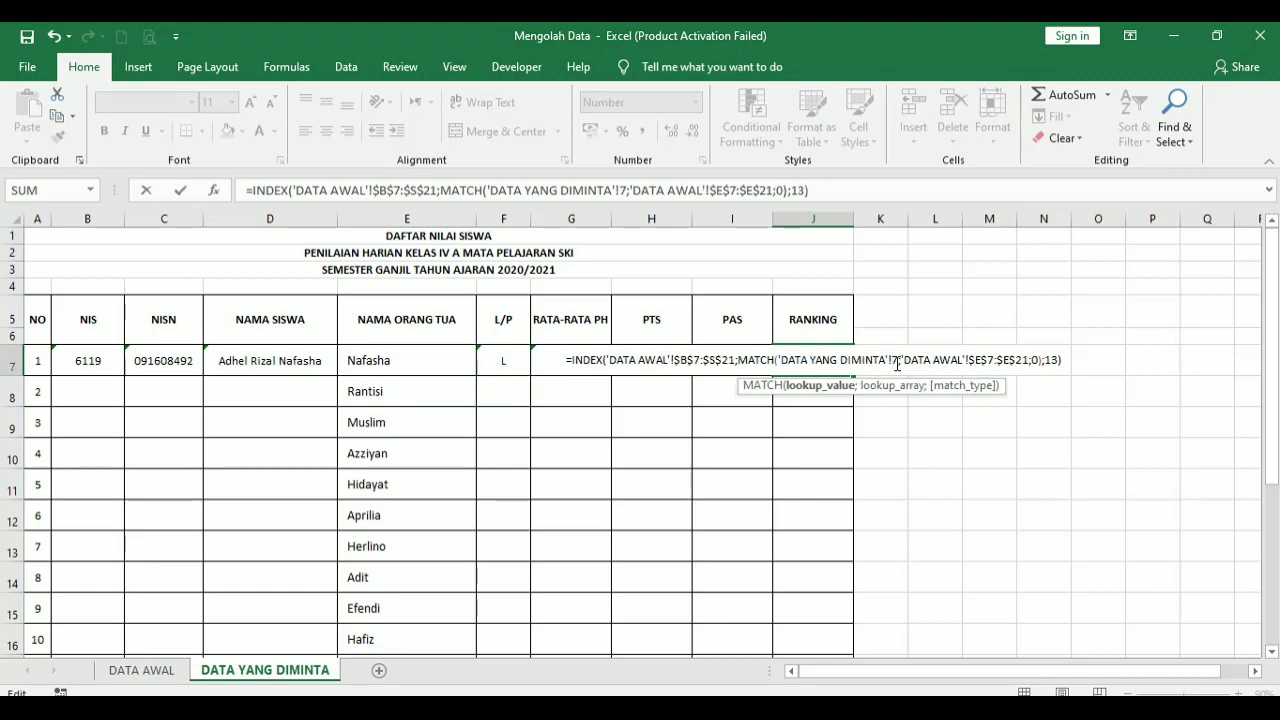
pyautogui.write('E')
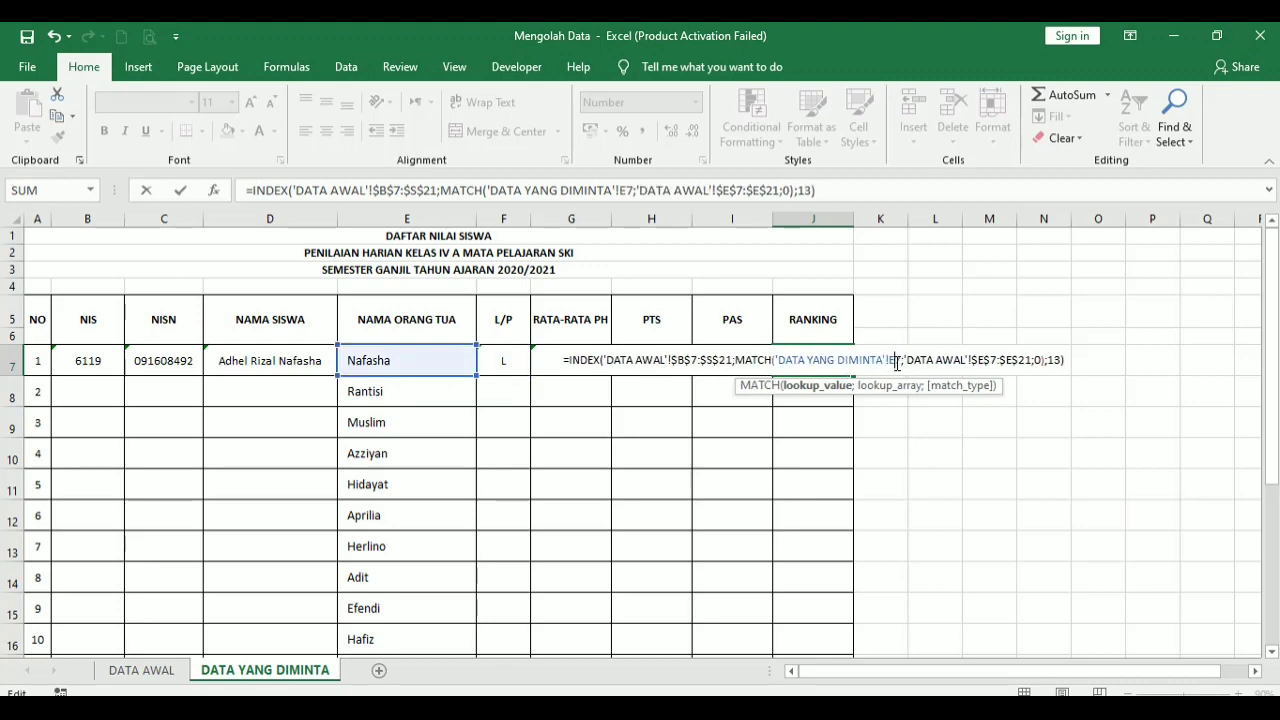
pyautogui.click(1059, 364)
pyautogui.press('BackSpace')
pyautogui.write('6')
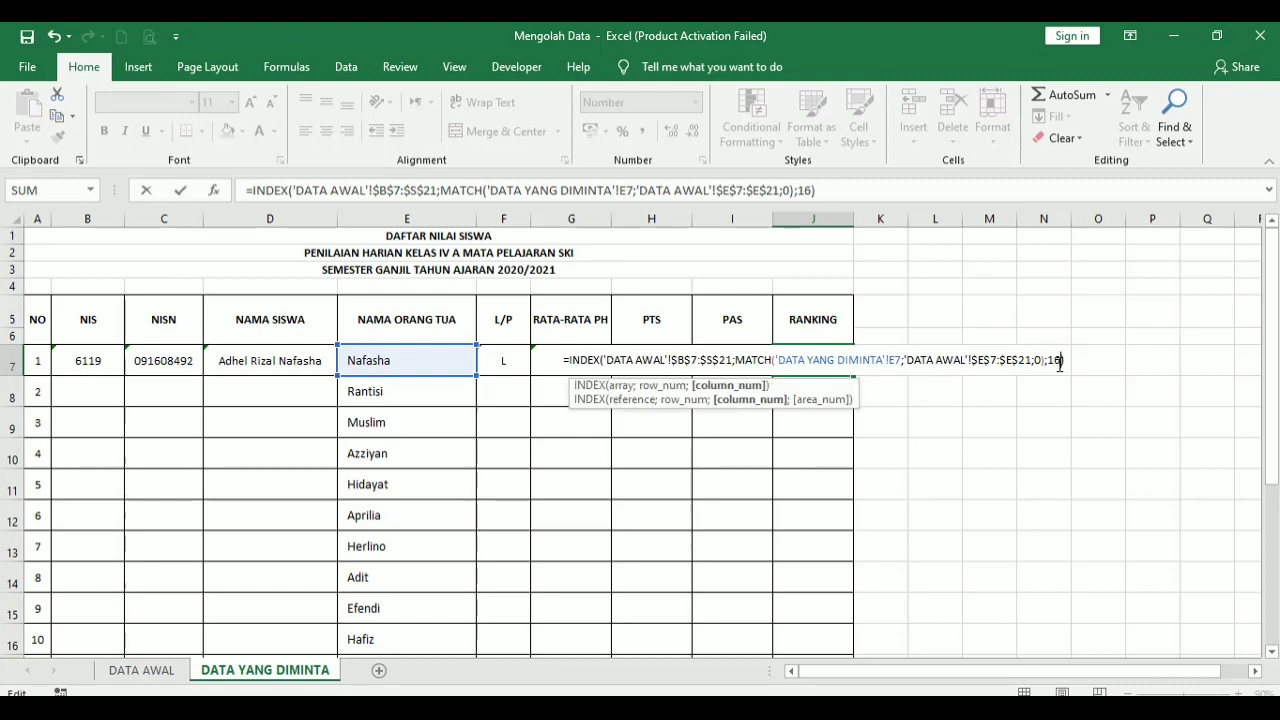
pyautogui.press('Return')
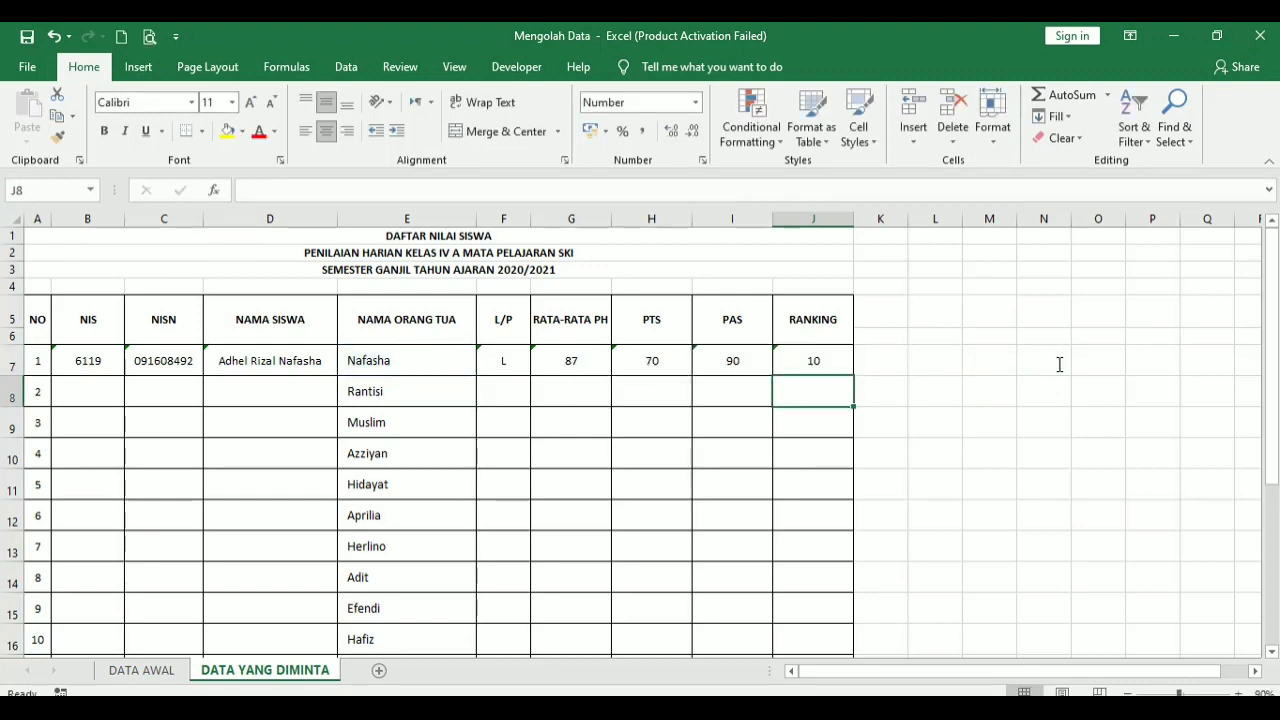
# Compare the RANKING result in J7 with the same student's record on DATA AWAL, and return to DATA YANG DIMINTA.
pyautogui.click(831, 362)
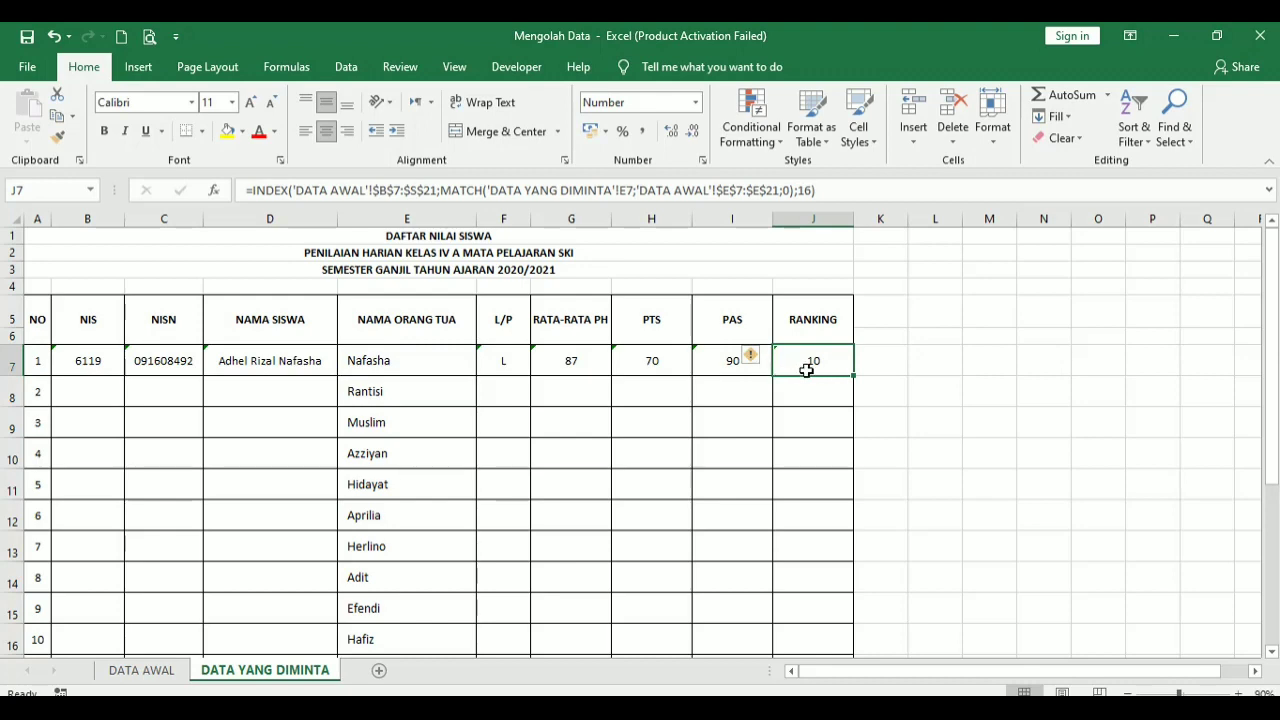
pyautogui.click(163, 670)
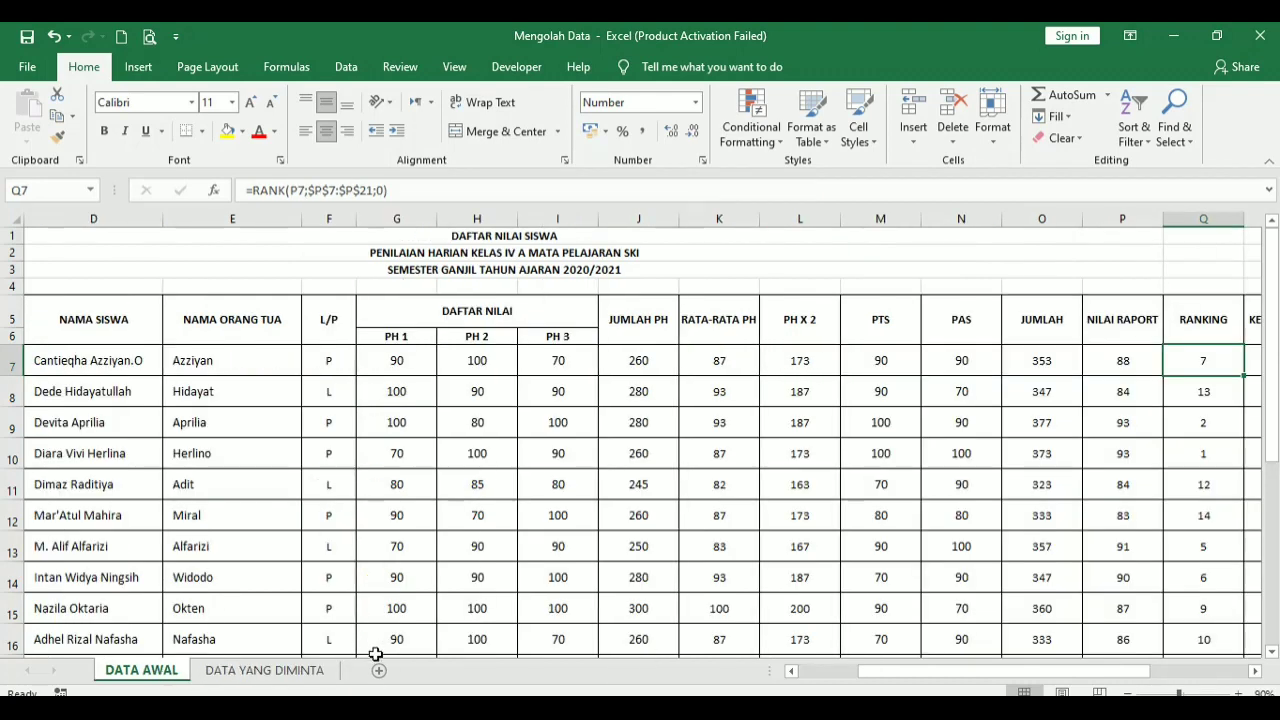
pyautogui.click(1218, 630)
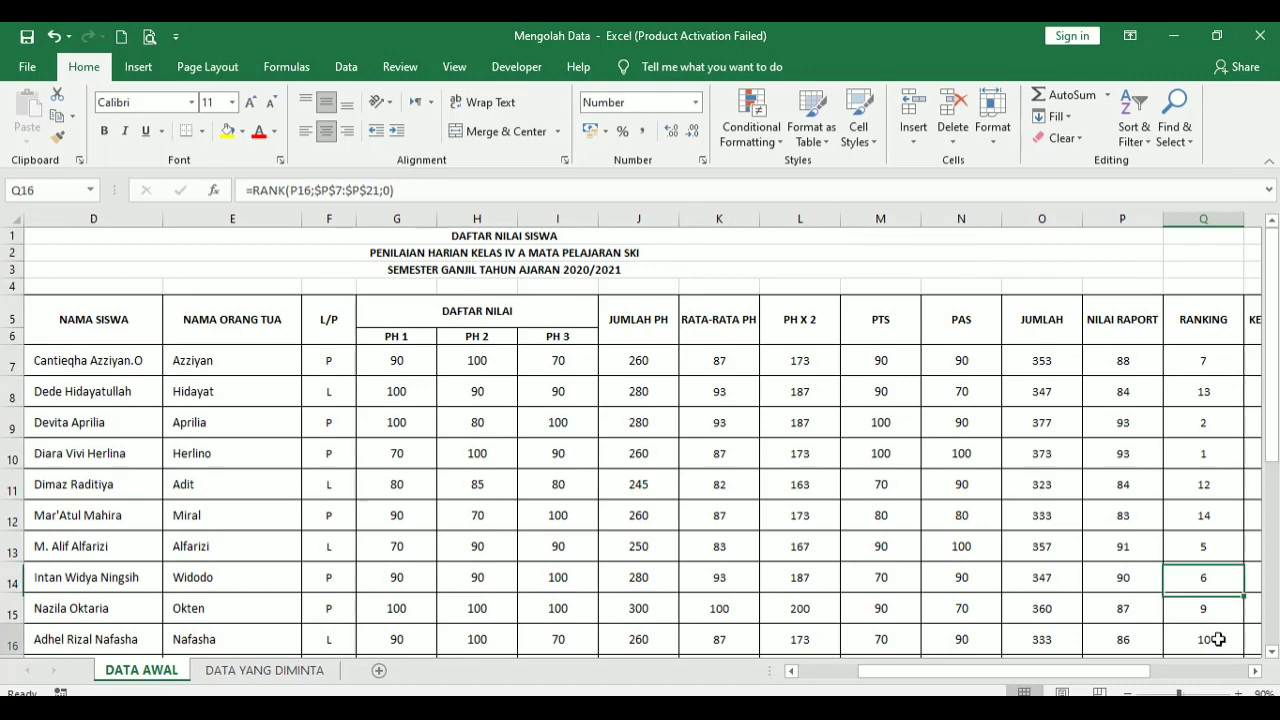
pyautogui.click(308, 677)
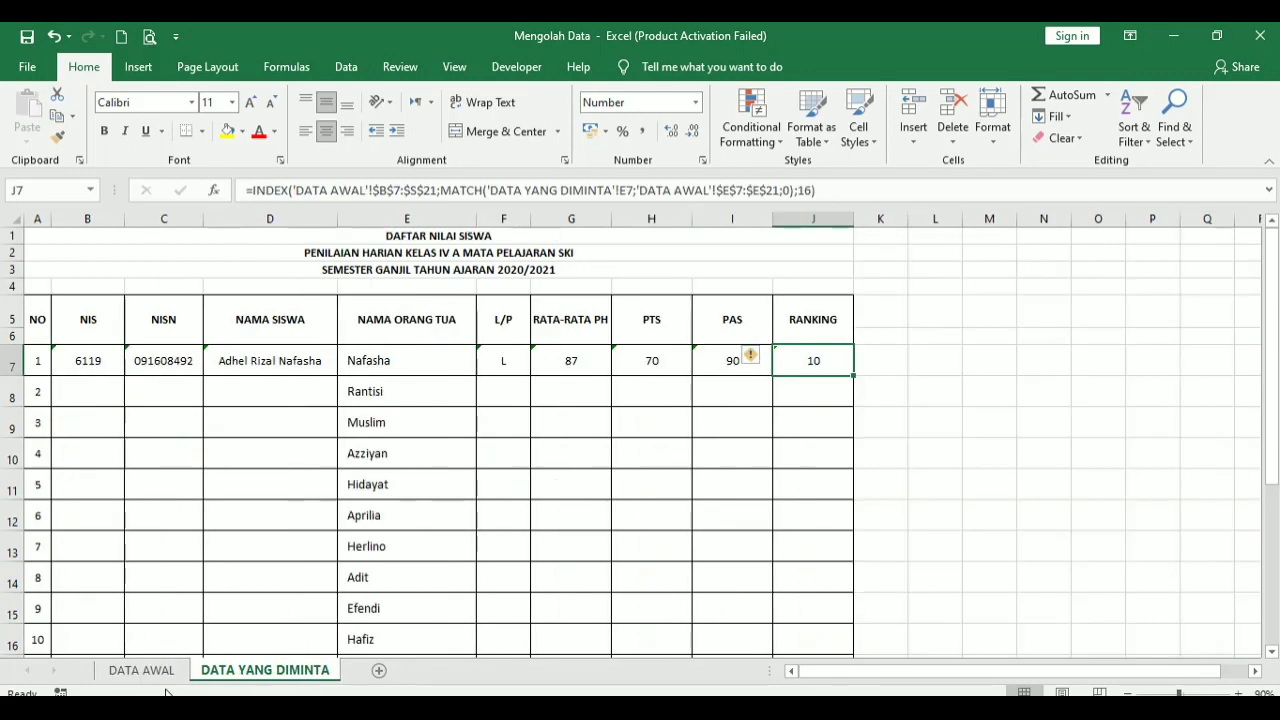
# On DATA AWAL, set the PH 2 score of the student in row 16 (H16) to 80.
pyautogui.click(141, 672)
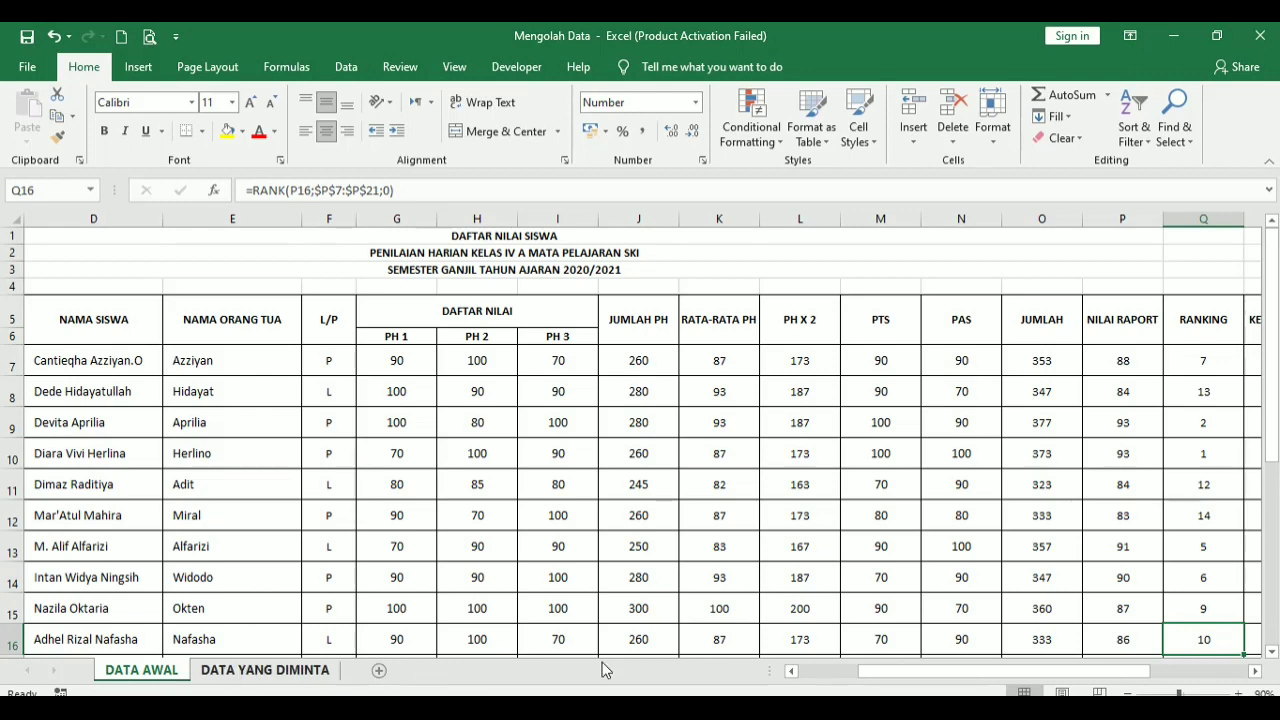
pyautogui.click(486, 640)
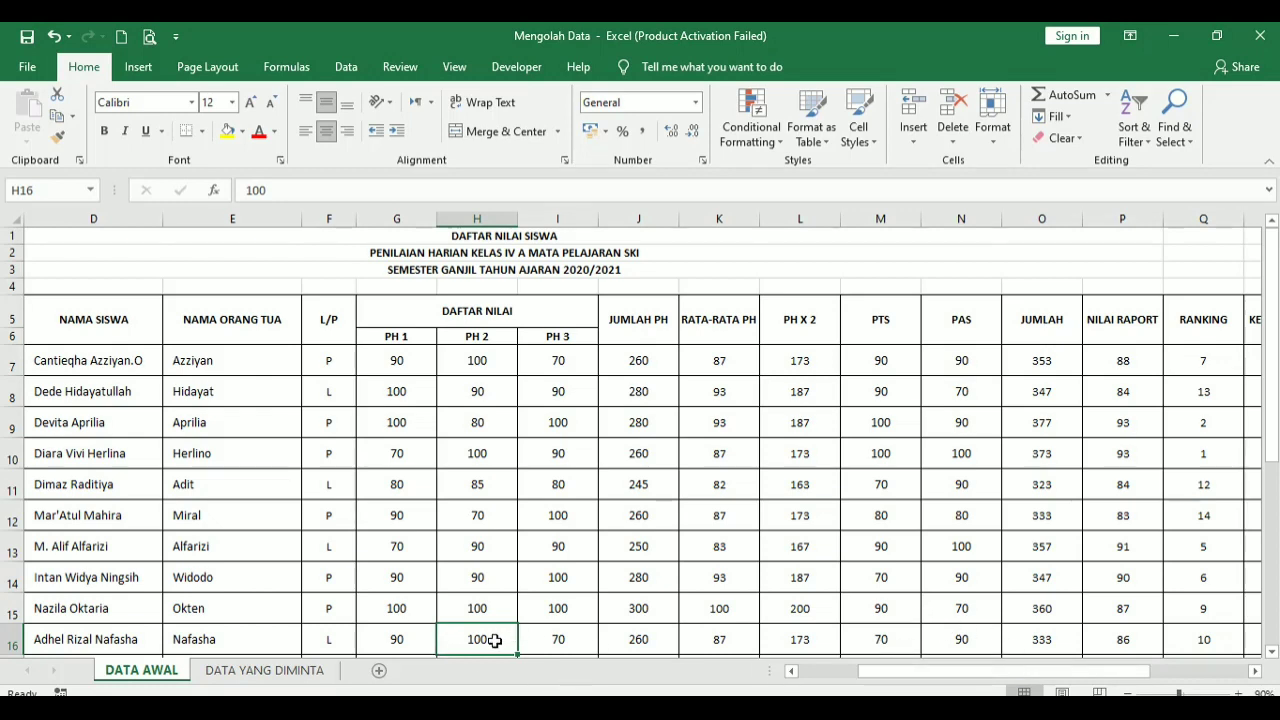
pyautogui.write('80')
pyautogui.press('Return')
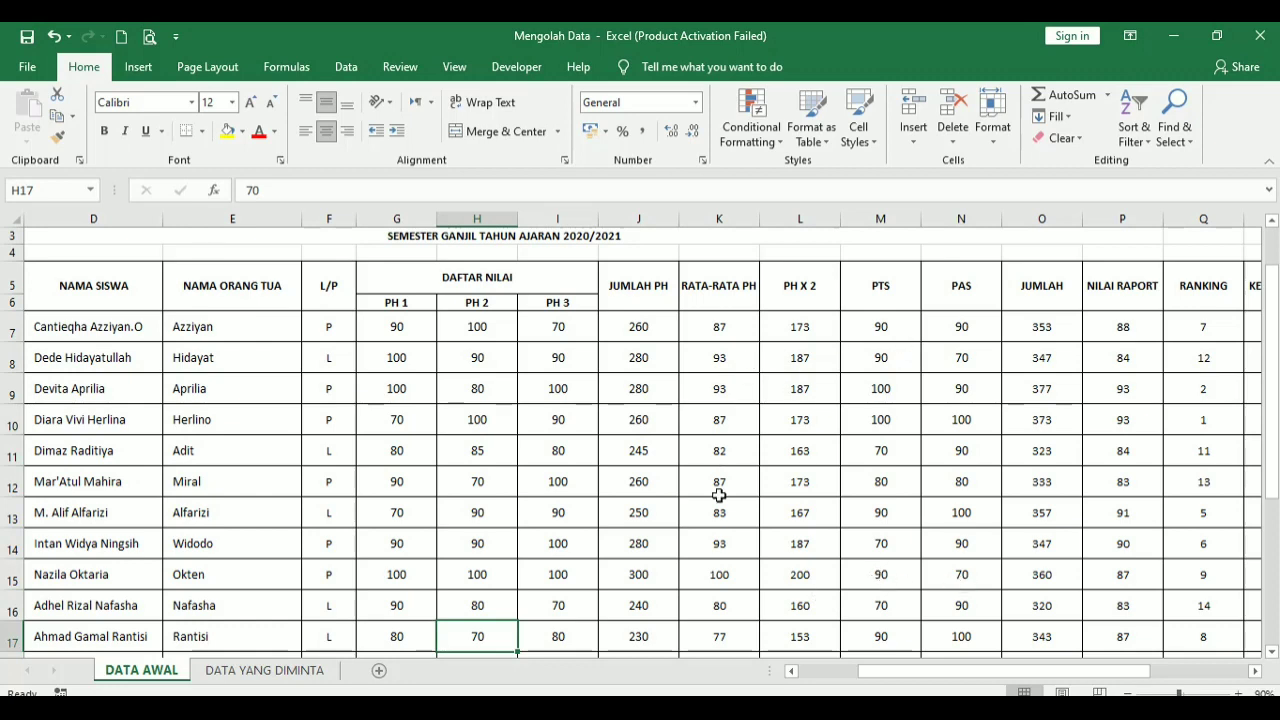
# Undo and redo the PH 2 change in H16 to compare the calculated scores of row 16.
pyautogui.click(12, 605)
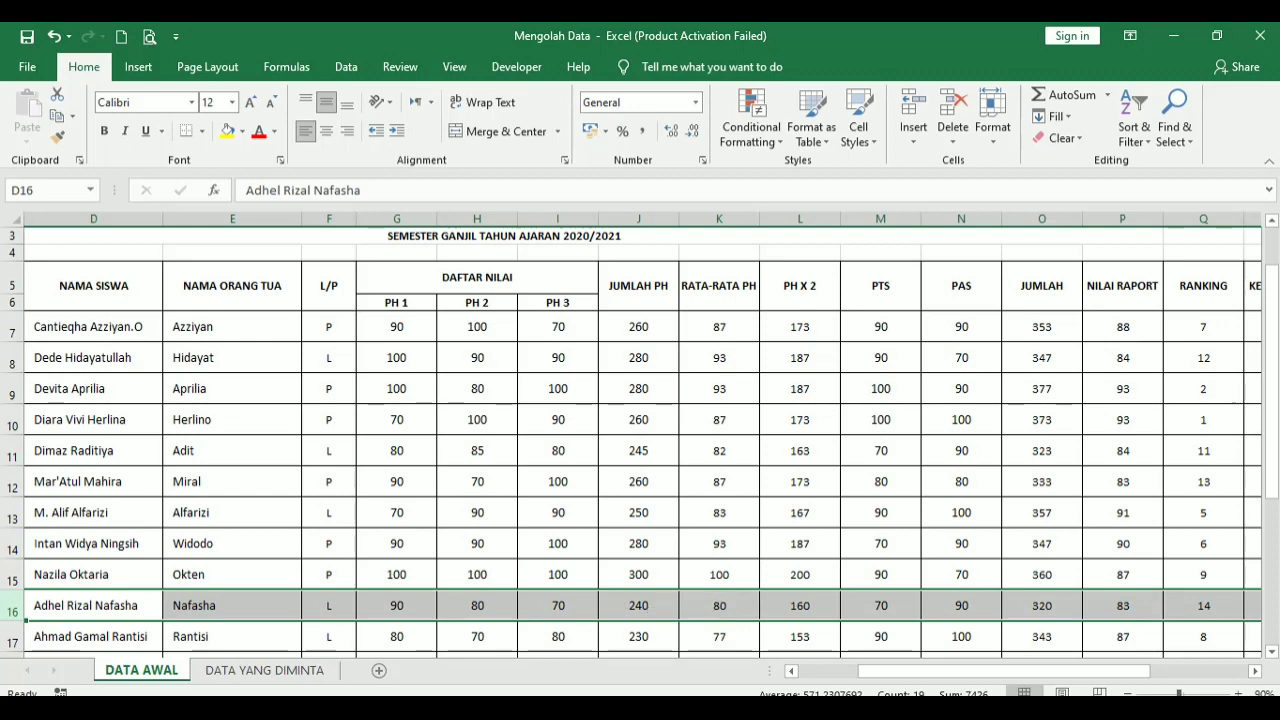
pyautogui.hotkey('ctrl', 'z')
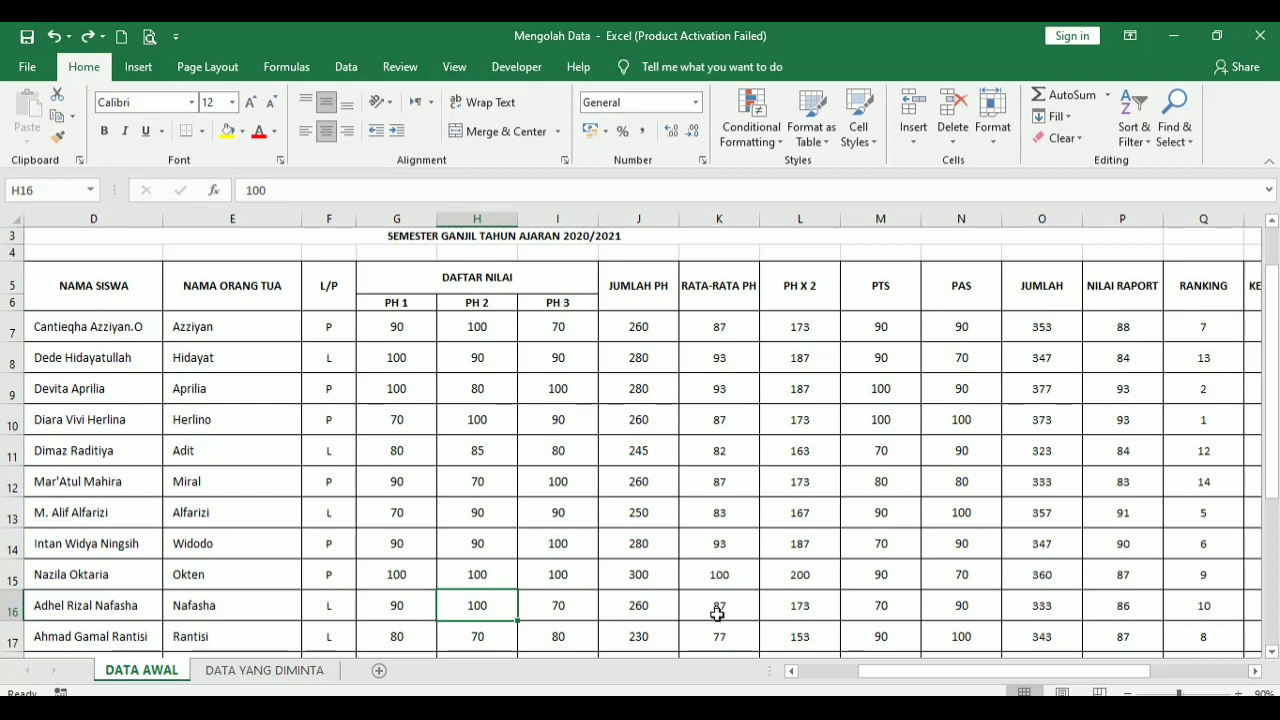
pyautogui.hotkey('ctrl', 'y')
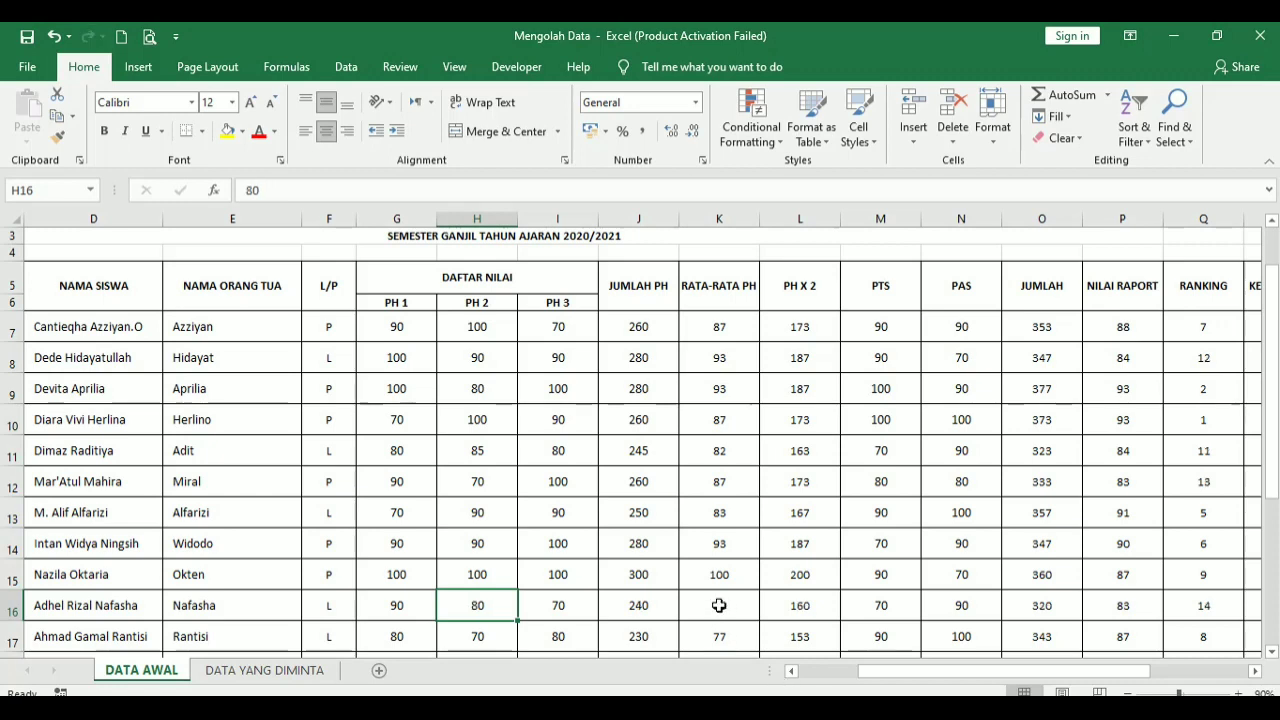
# Compare the student's RATA-RATA PH on DATA AWAL with the linked result in G7 on DATA YANG DIMINTA.
pyautogui.click(718, 605)
pyautogui.click(264, 670)
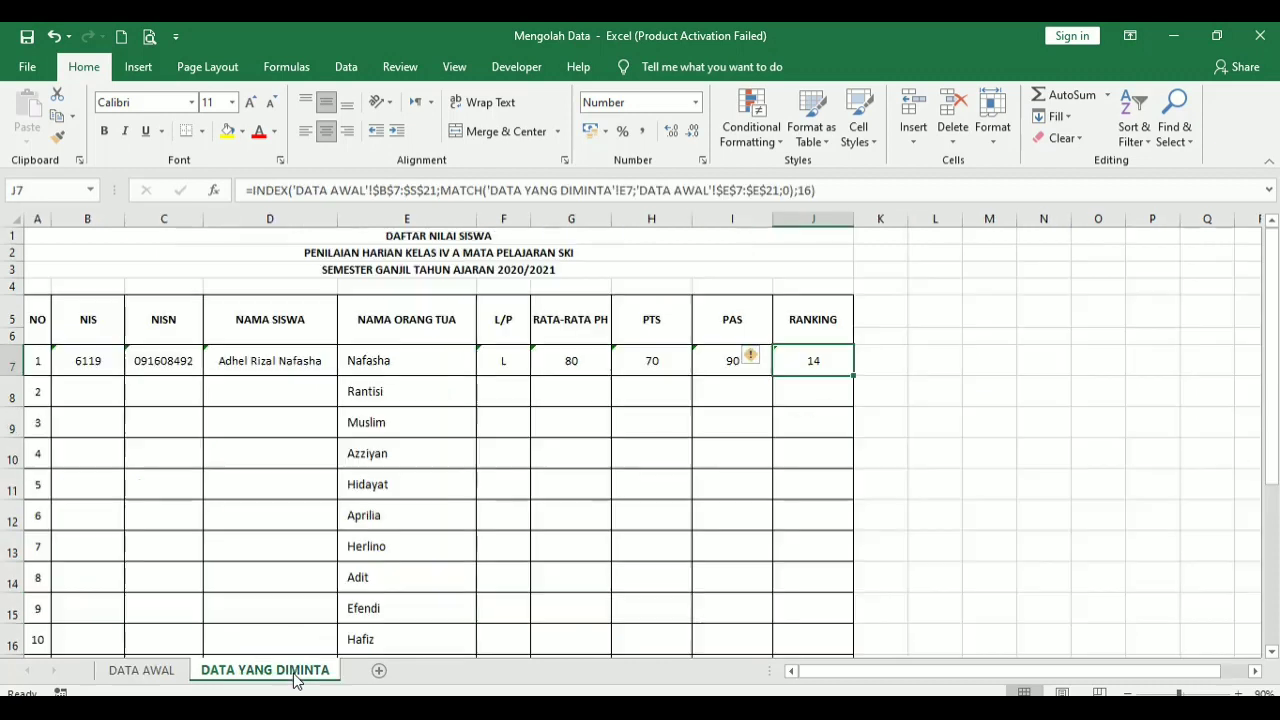
pyautogui.click(548, 358)
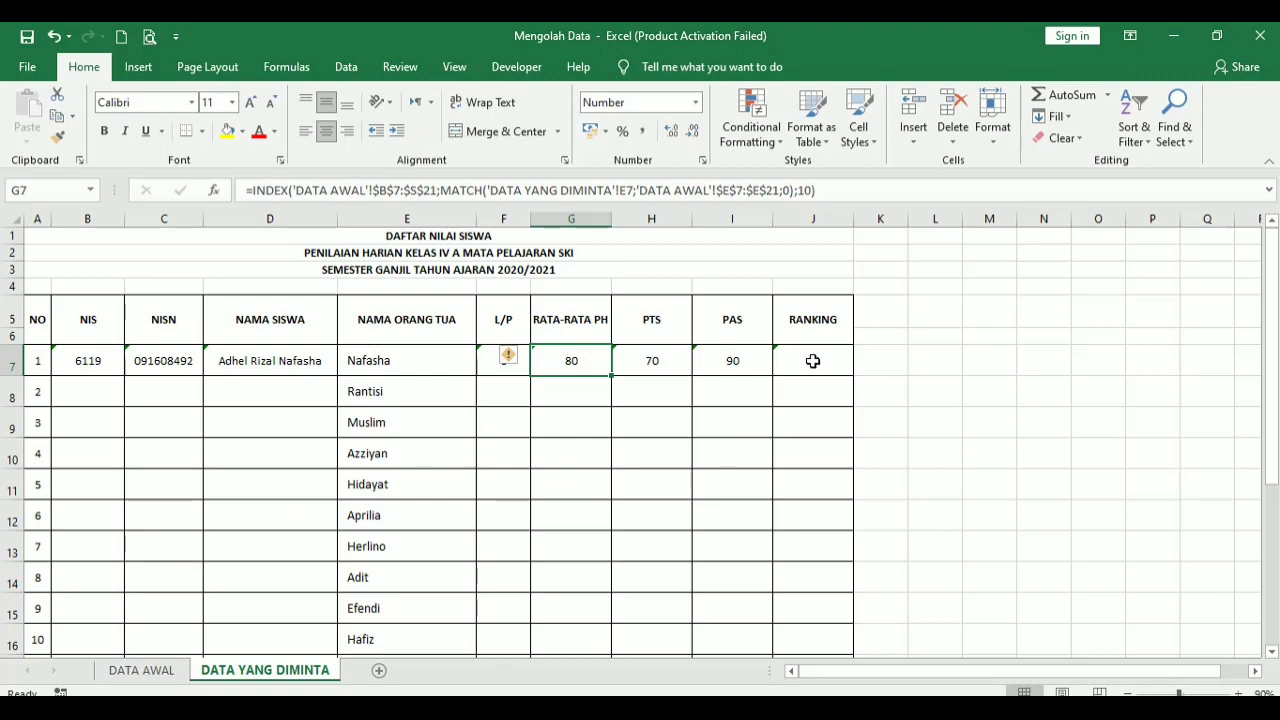
pyautogui.click(138, 672)
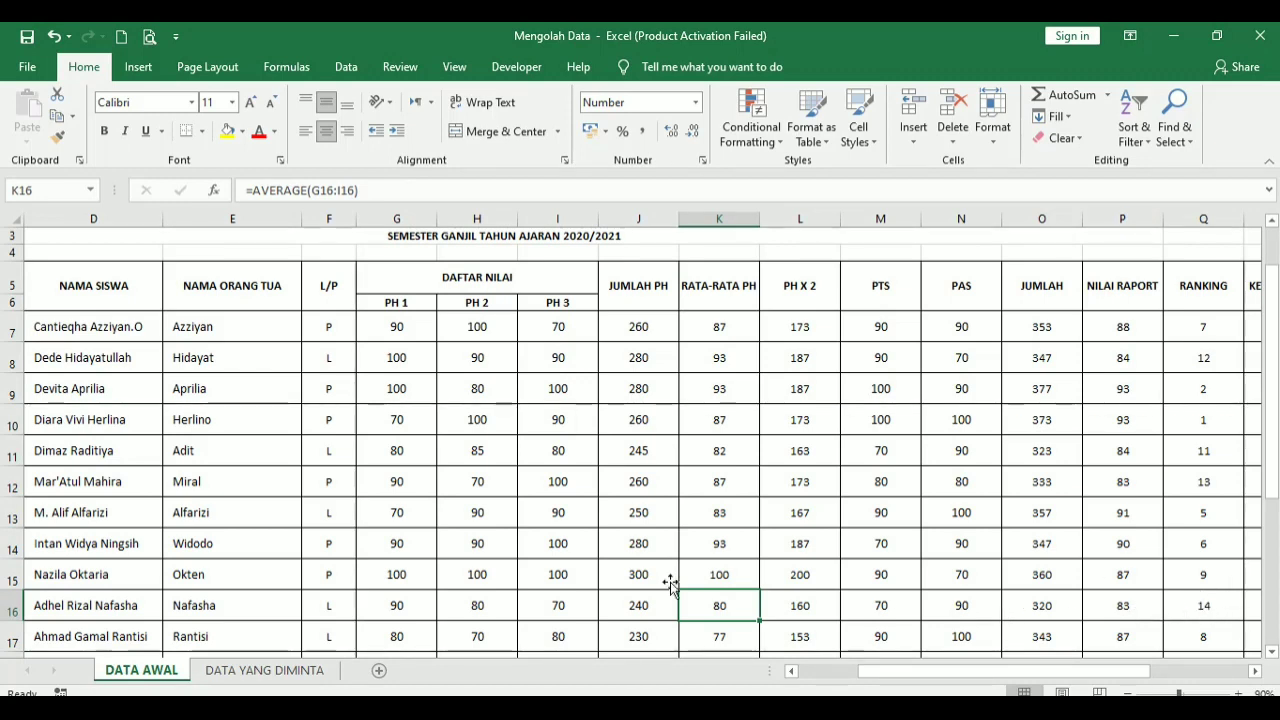
pyautogui.click(265, 674)
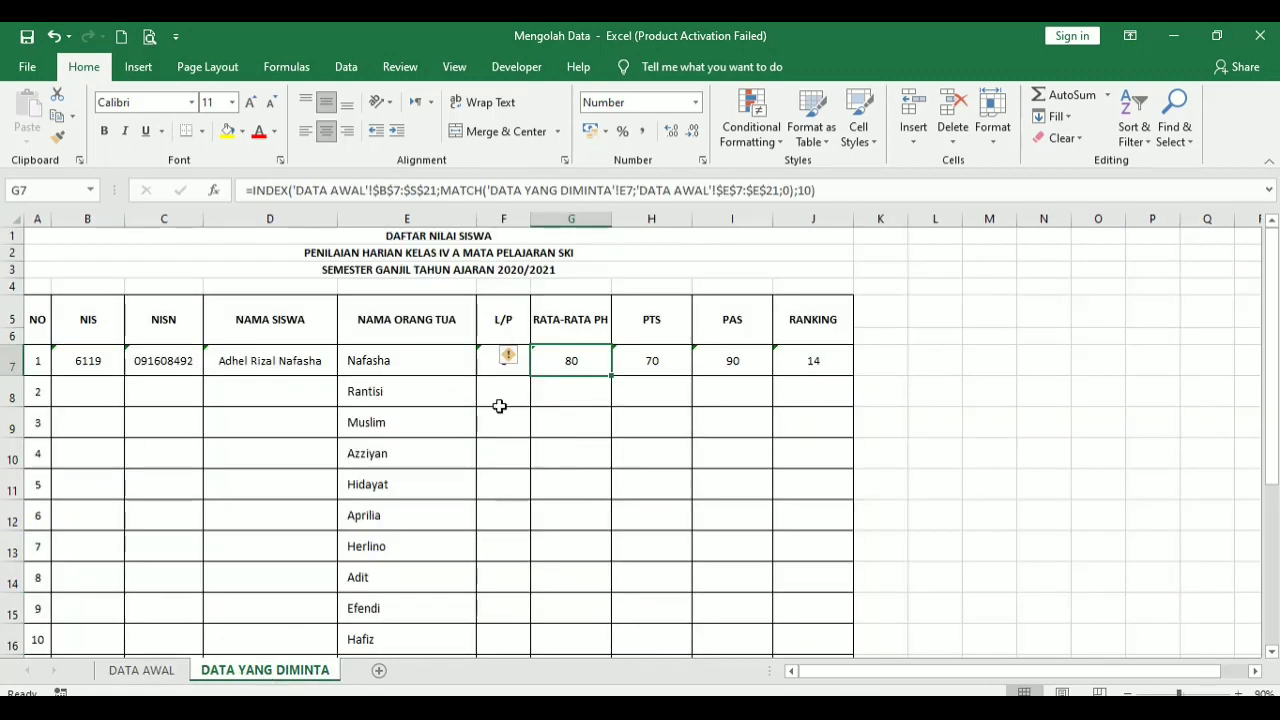
pyautogui.moveTo(1270, 392); pyautogui.dragTo(1256, 314)
pyautogui.doubleClick(730, 427)
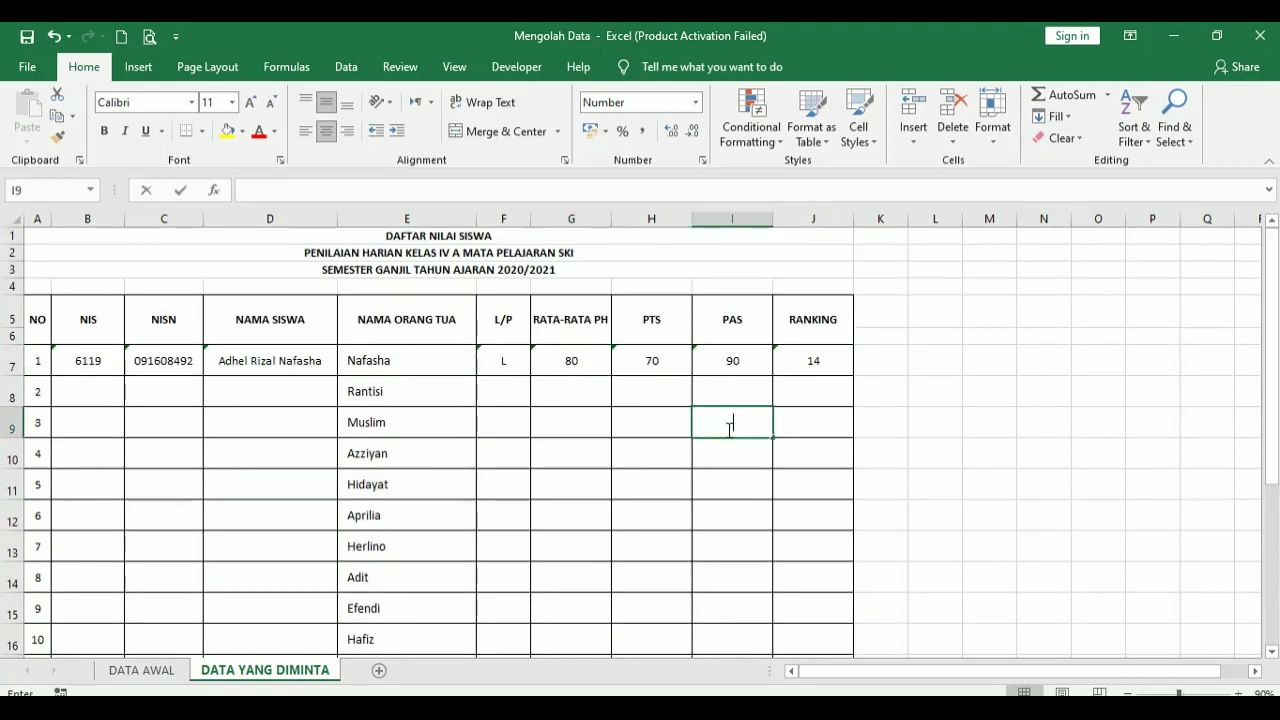
pyautogui.click(797, 428)
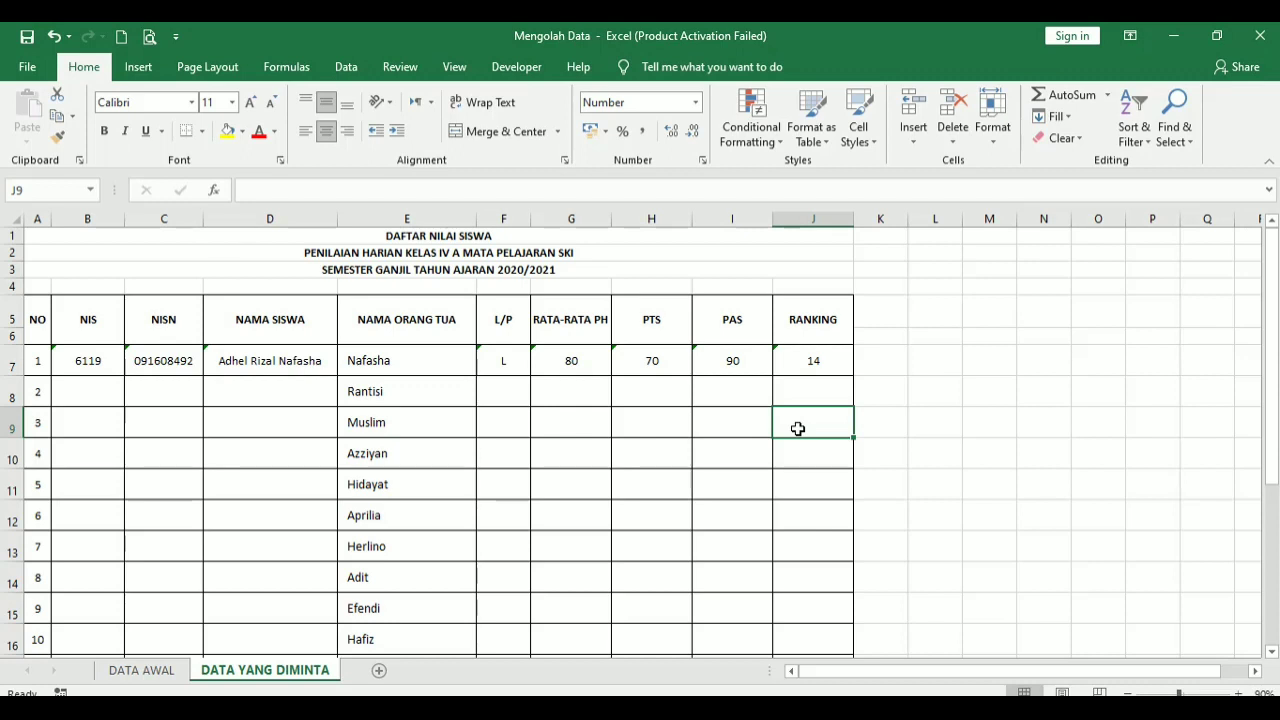
# Look across the DATA AWAL table from NIS to PREDIKAT and inspect the RANKING formula in Q7.
pyautogui.click(150, 670)
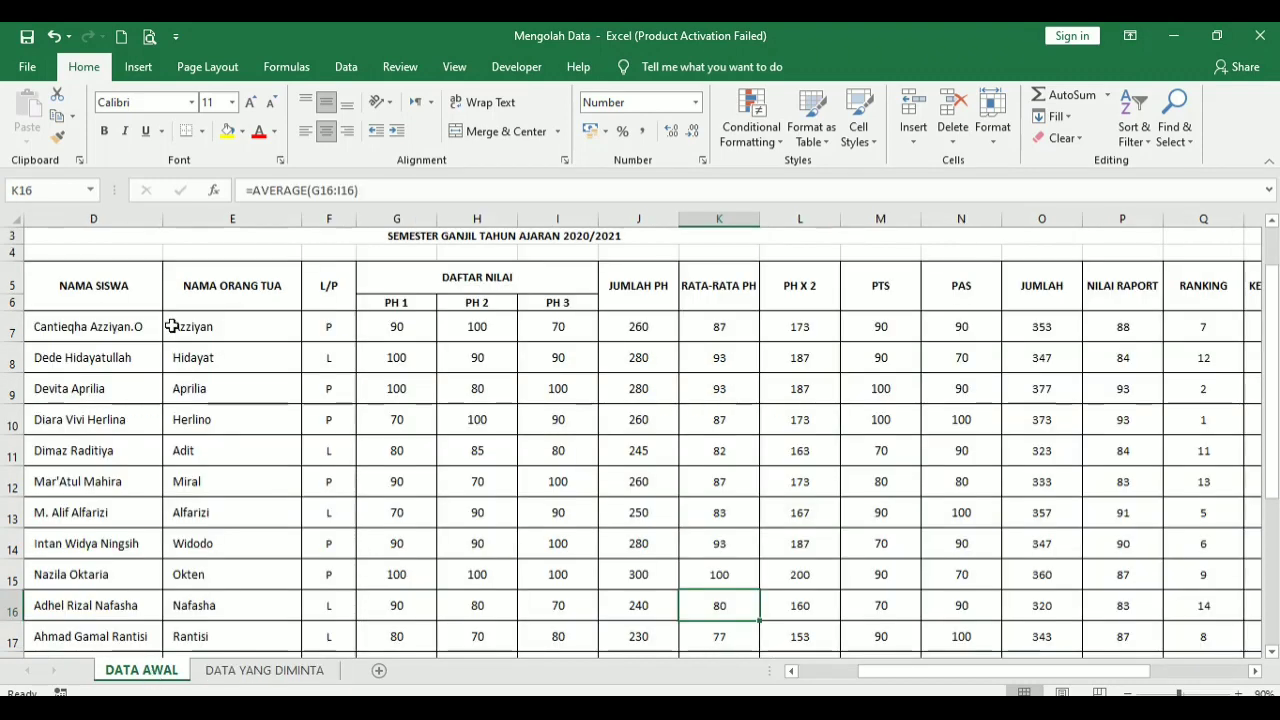
pyautogui.moveTo(1112, 670); pyautogui.dragTo(810, 688)
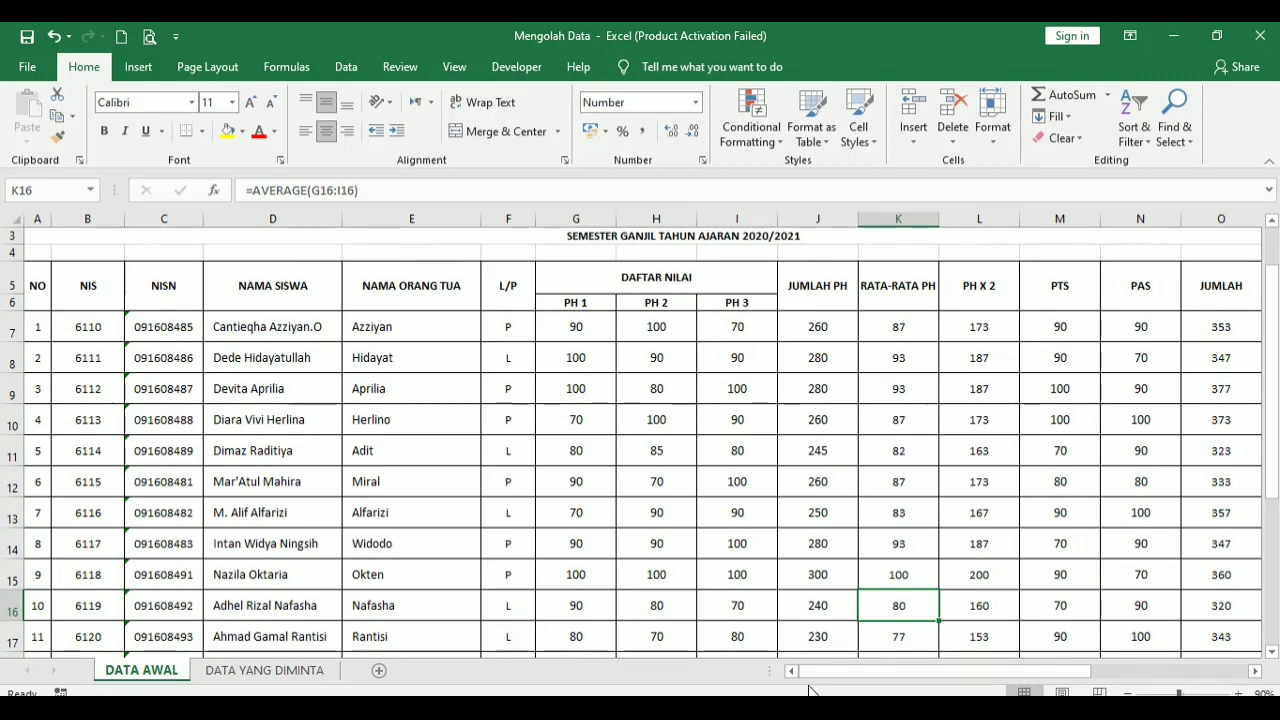
pyautogui.moveTo(900, 676); pyautogui.dragTo(1147, 680)
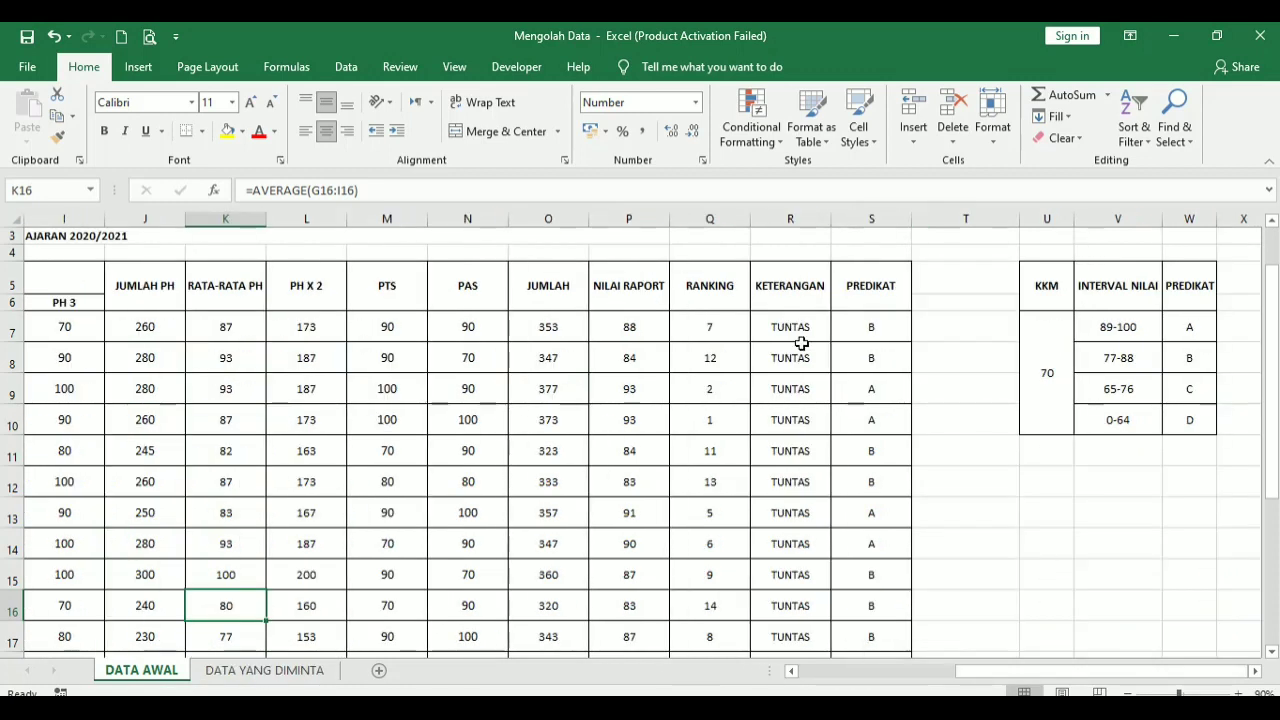
pyautogui.click(697, 326)
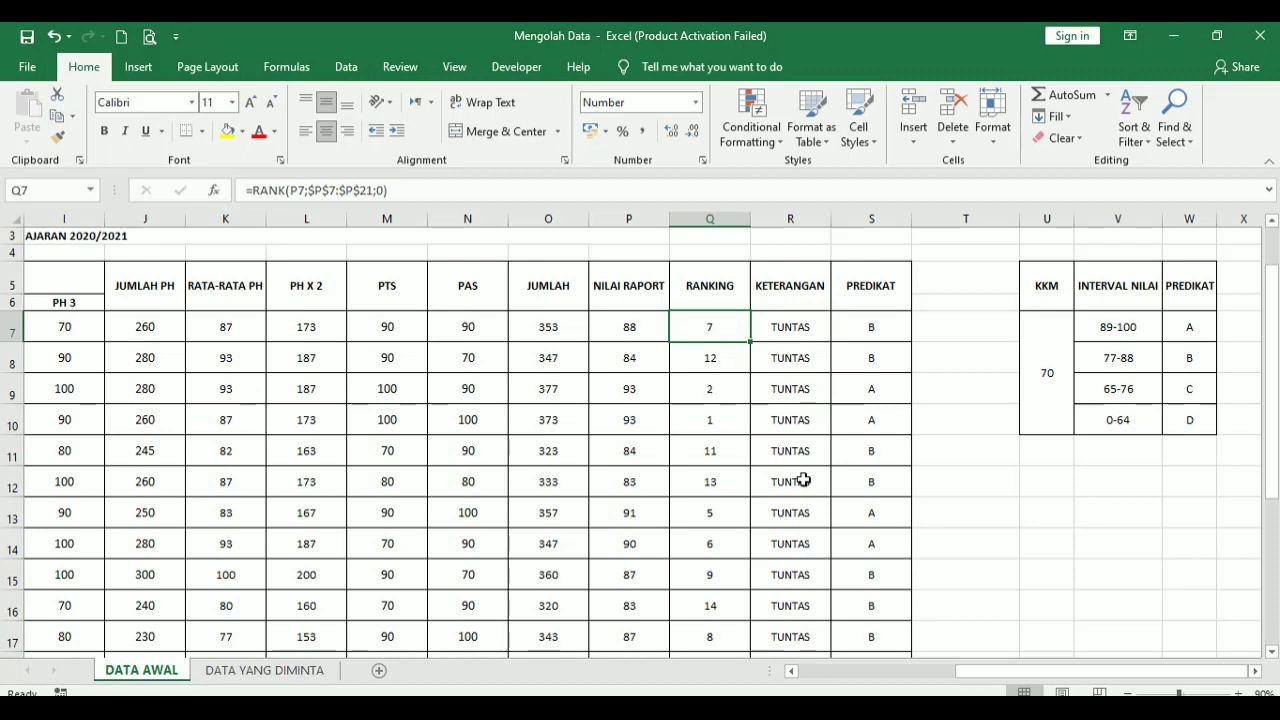
# Sort the student rows B7:S21 on DATA AWAL by the cell values of column Q, smallest to largest.
pyautogui.moveTo(1068, 672); pyautogui.dragTo(648, 642)
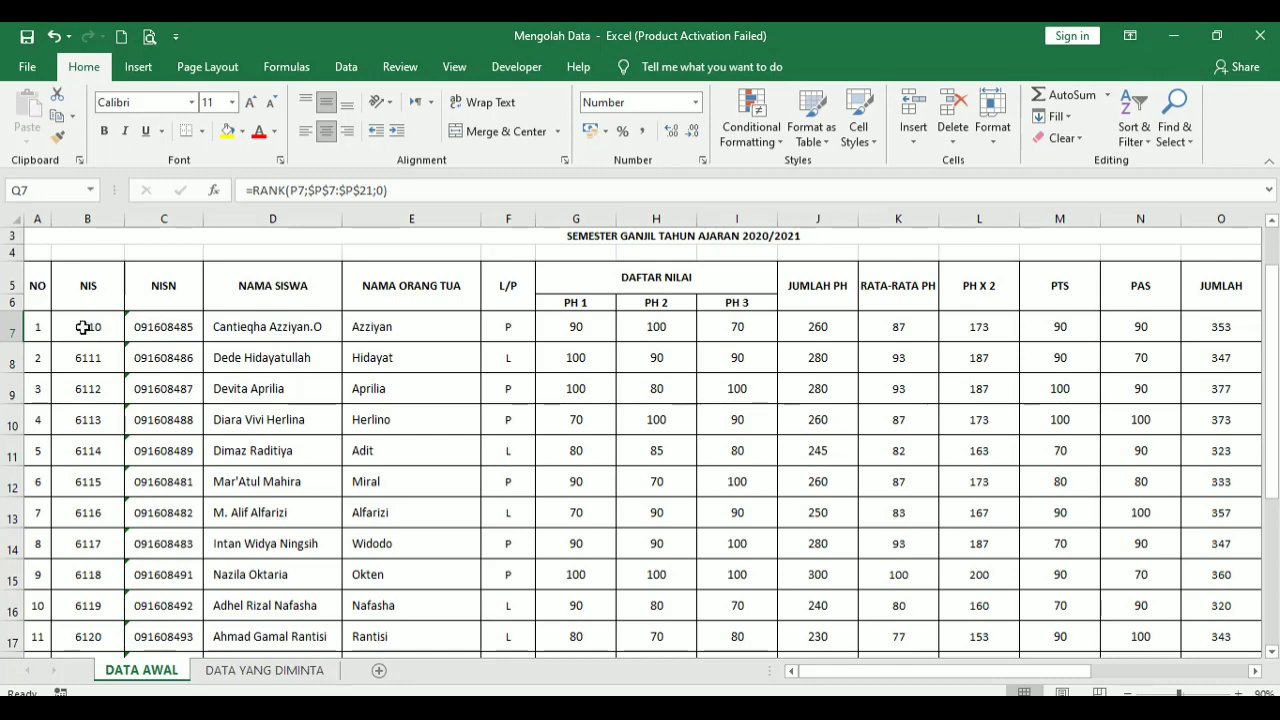
pyautogui.moveTo(91, 331); pyautogui.dragTo(1087, 557)
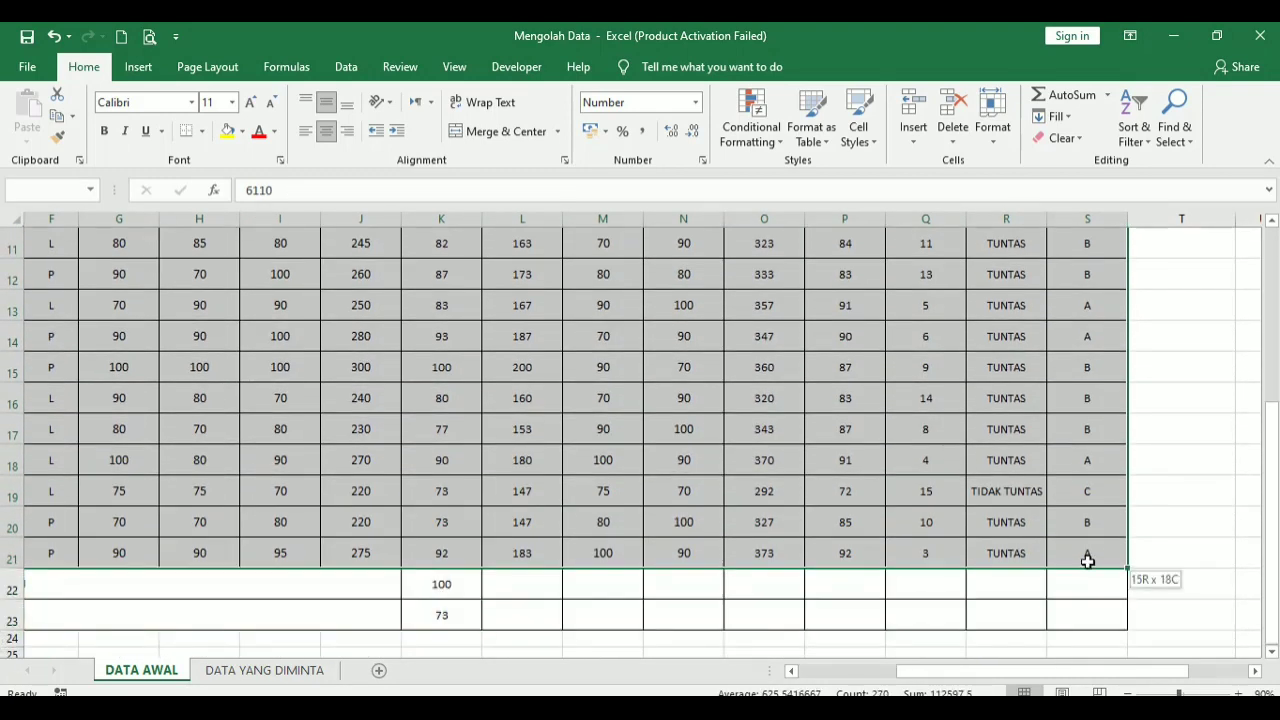
pyautogui.moveTo(1266, 507); pyautogui.dragTo(1247, 207)
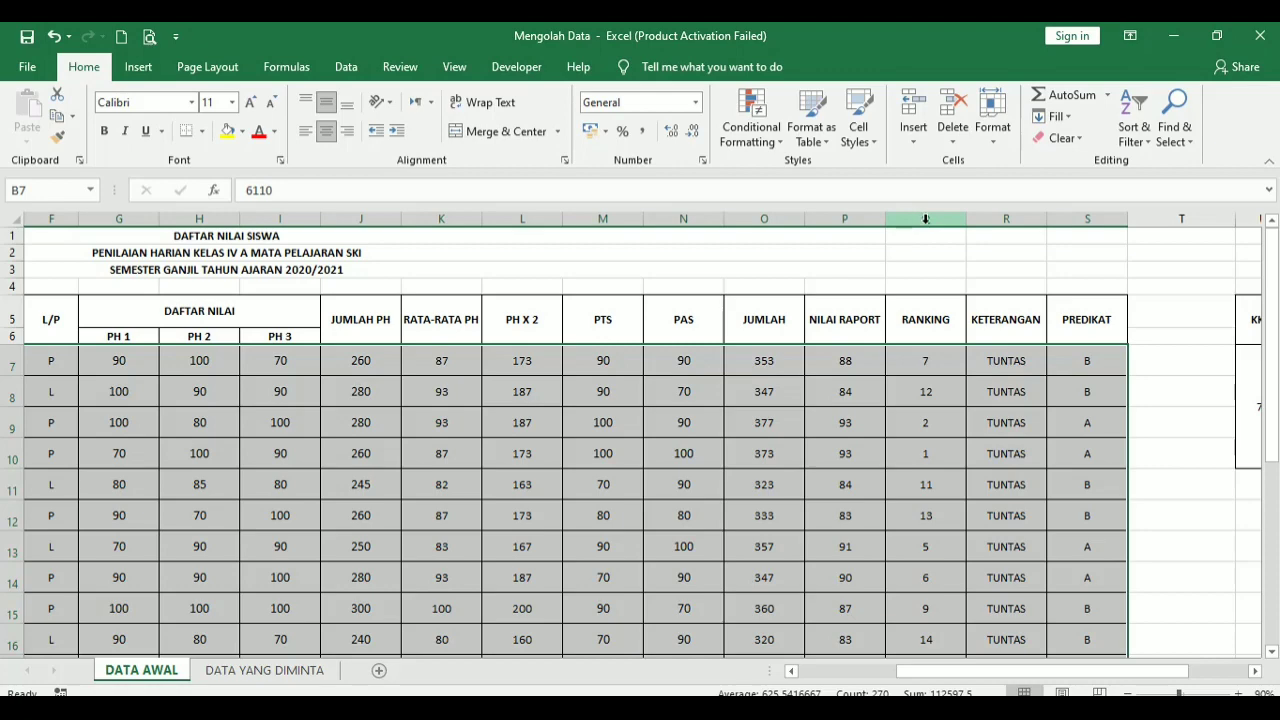
pyautogui.click(1145, 140)
pyautogui.click(1160, 206)
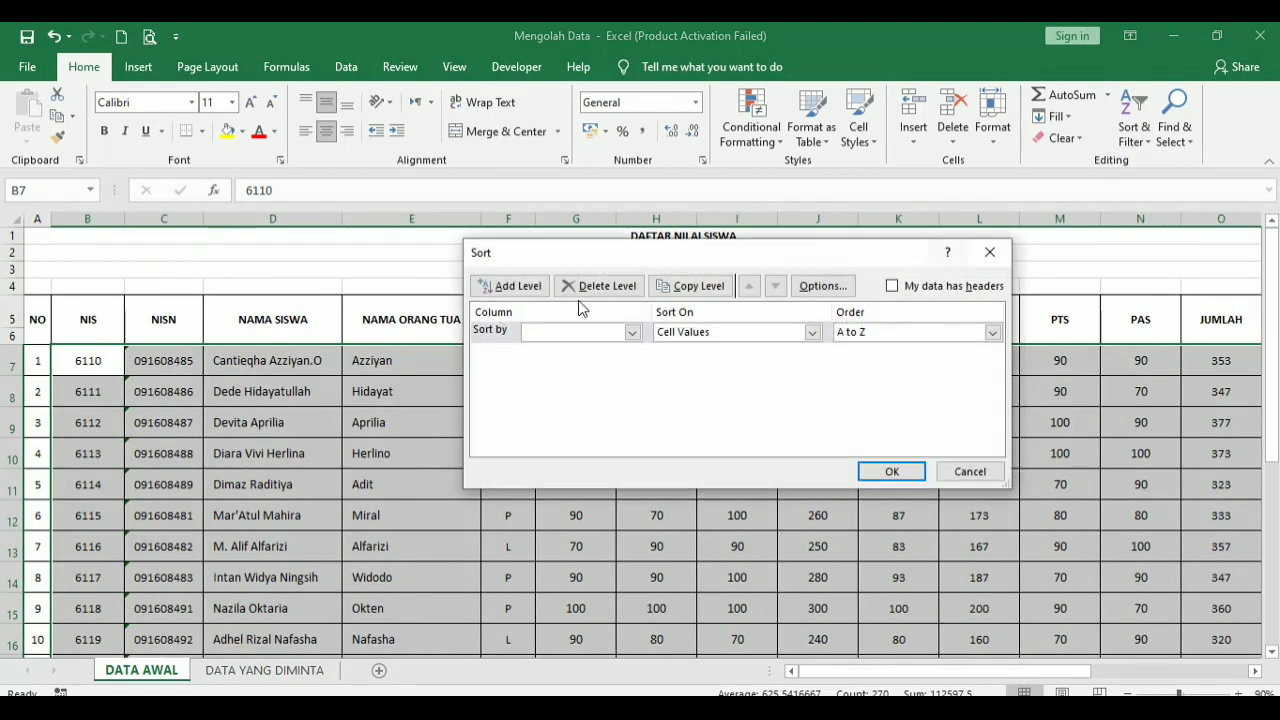
pyautogui.click(632, 333)
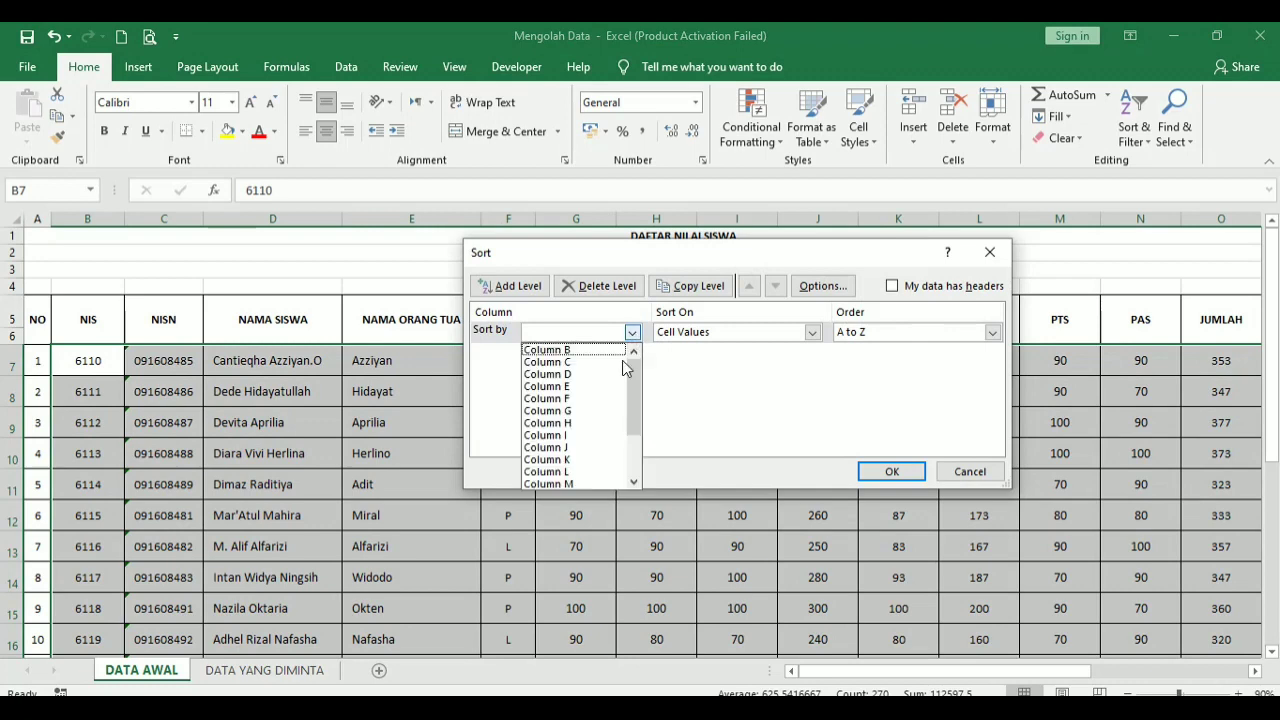
pyautogui.scroll(-2, 638, 432)
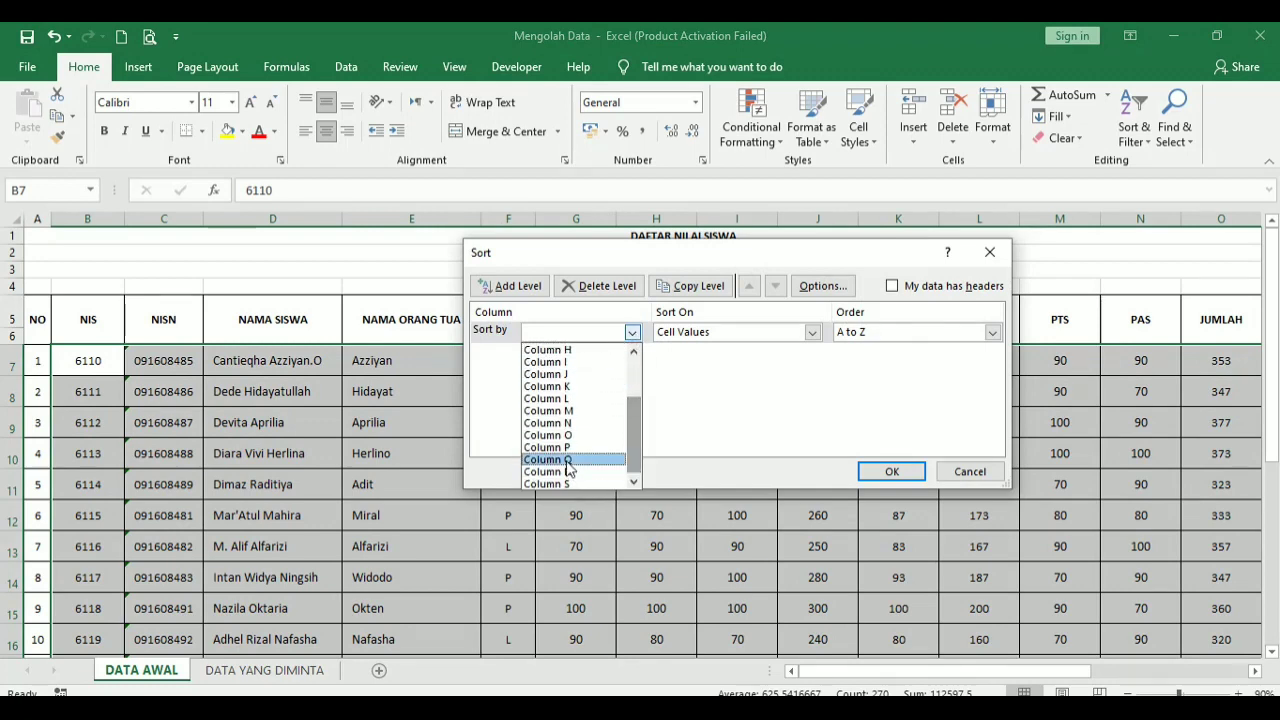
pyautogui.click(566, 461)
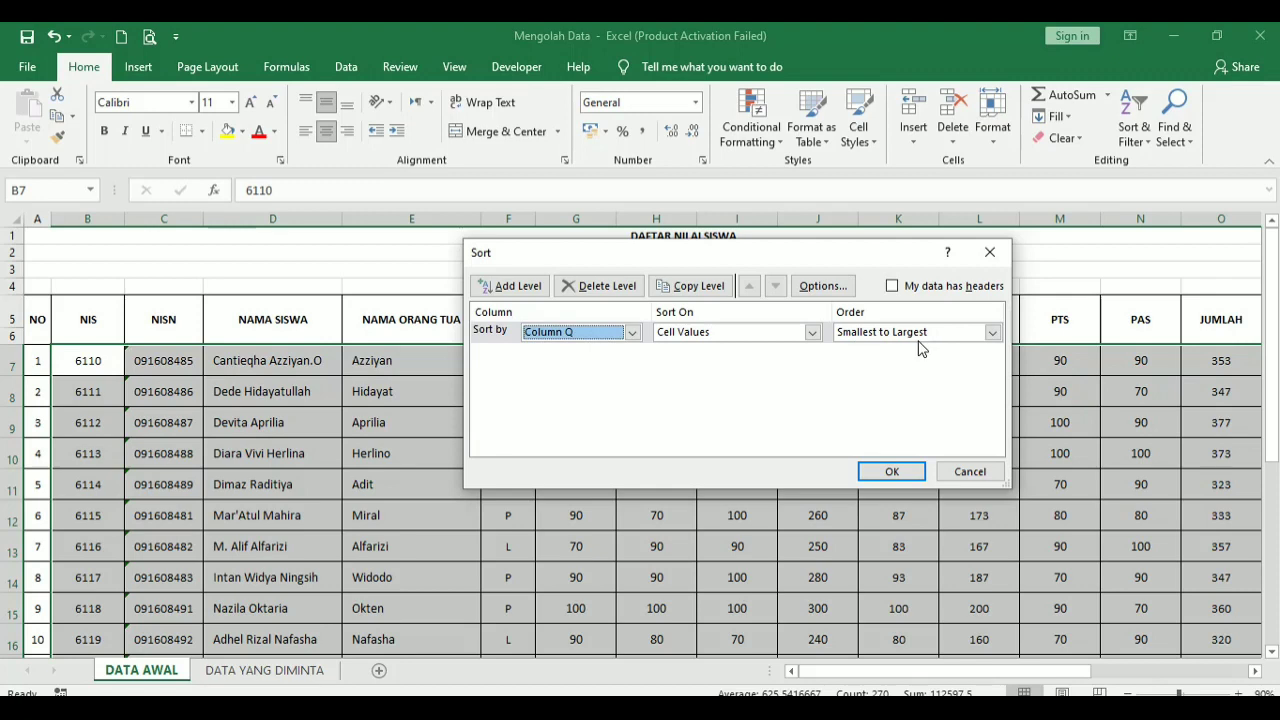
pyautogui.click(894, 474)
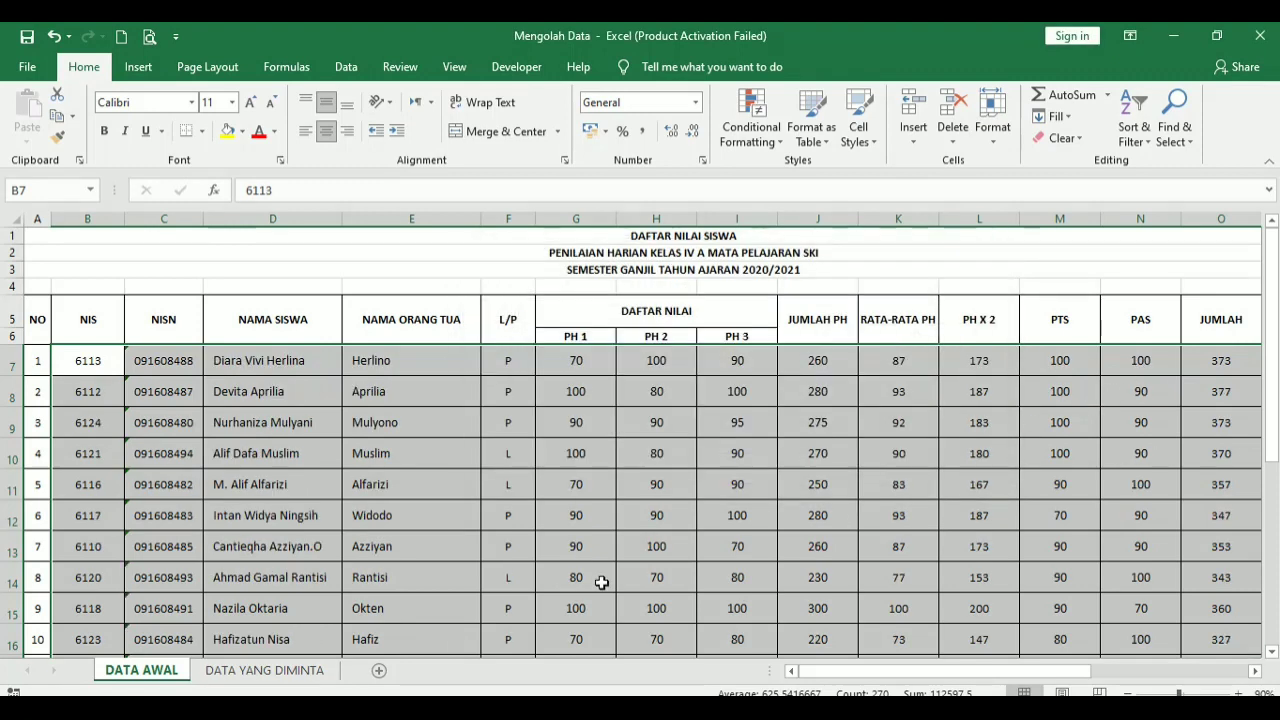
# Compare the sorted rankings on DATA AWAL with the linked first row on DATA YANG DIMINTA, and undo the sort.
pyautogui.moveTo(826, 680); pyautogui.dragTo(1064, 636)
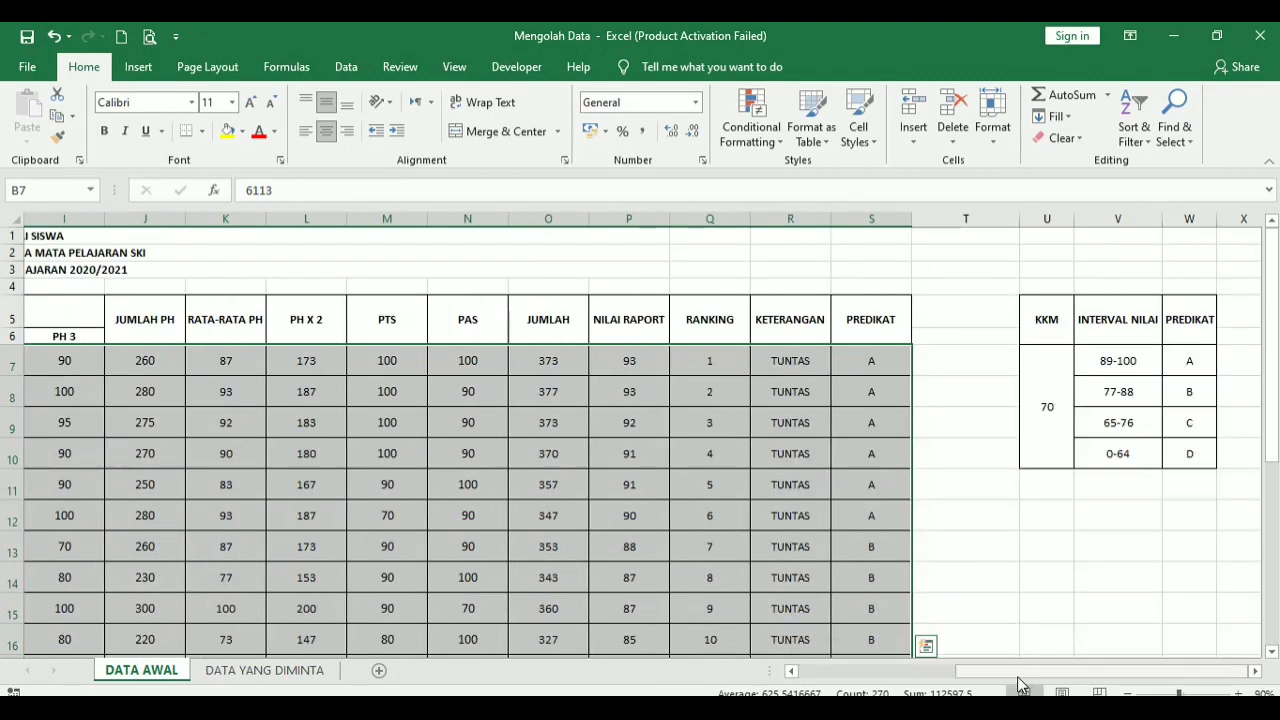
pyautogui.moveTo(1008, 680); pyautogui.dragTo(552, 638)
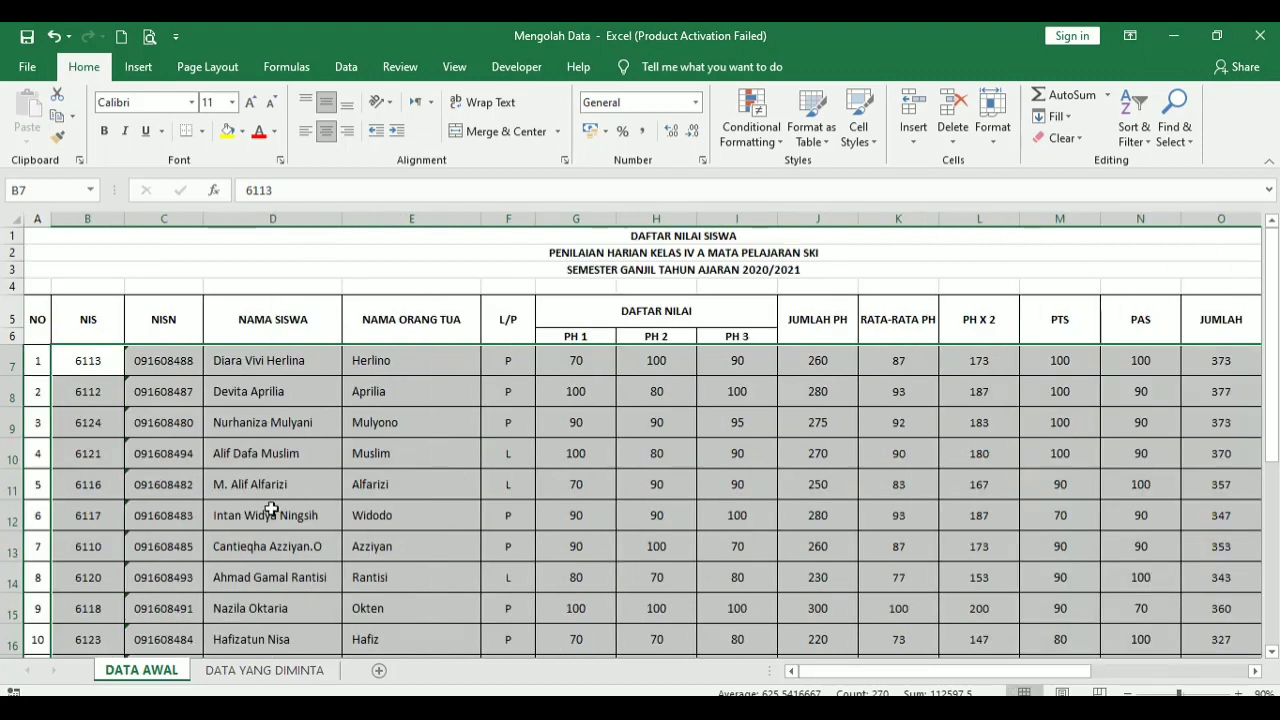
pyautogui.click(262, 671)
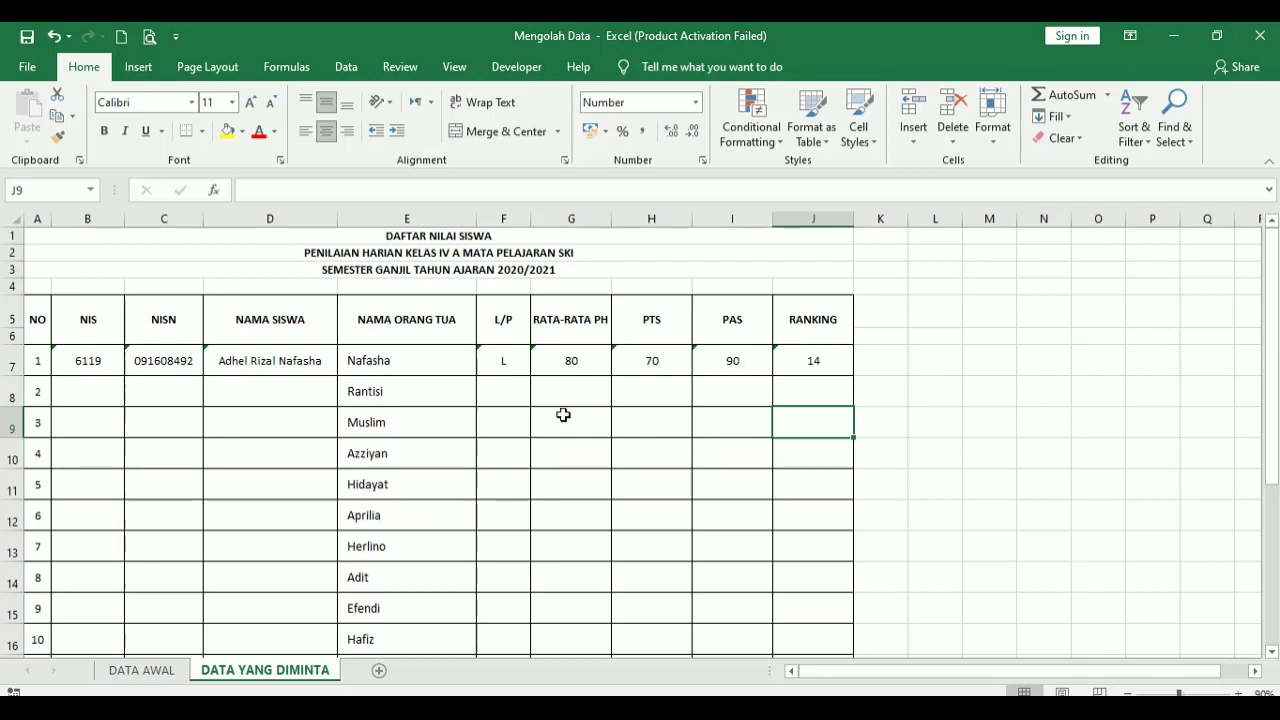
pyautogui.moveTo(420, 357)
pyautogui.mouseDown()
pyautogui.moveTo(407, 661)
pyautogui.moveTo(423, 357)
pyautogui.mouseUp()
pyautogui.click(394, 290)
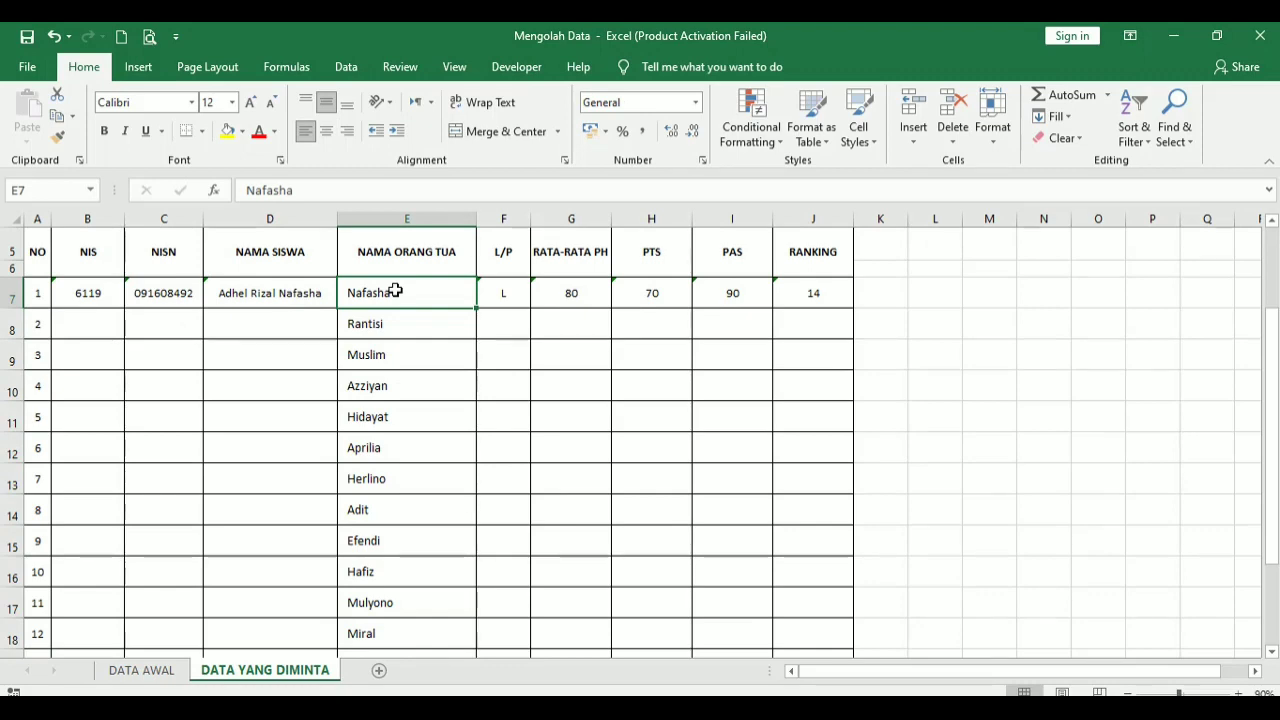
pyautogui.click(141, 670)
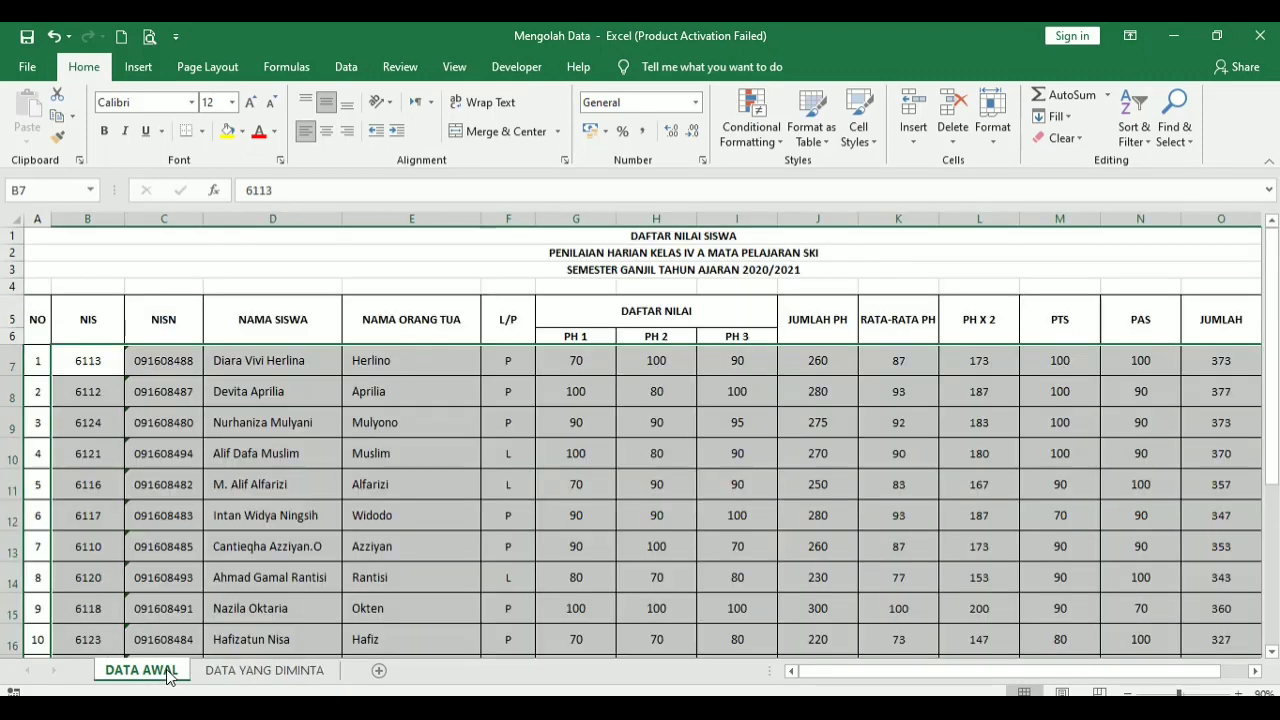
pyautogui.moveTo(927, 683); pyautogui.dragTo(1087, 682)
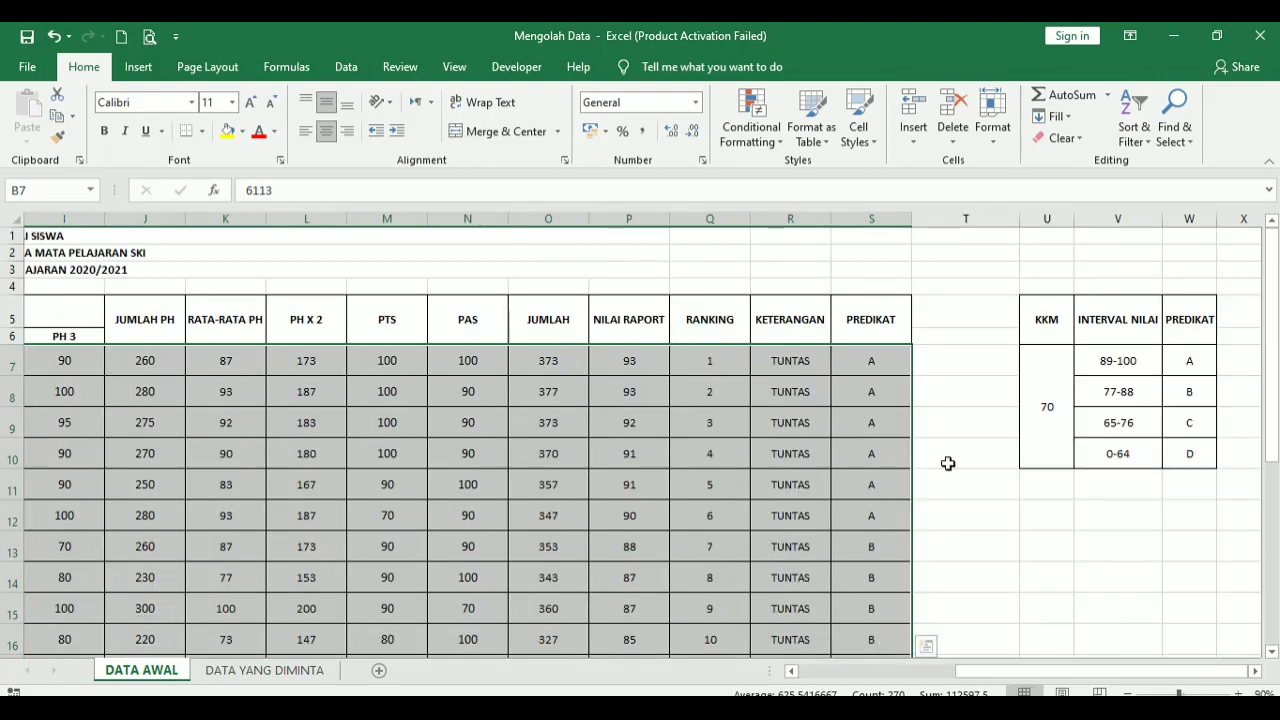
pyautogui.hotkey('ctrl', 'z')
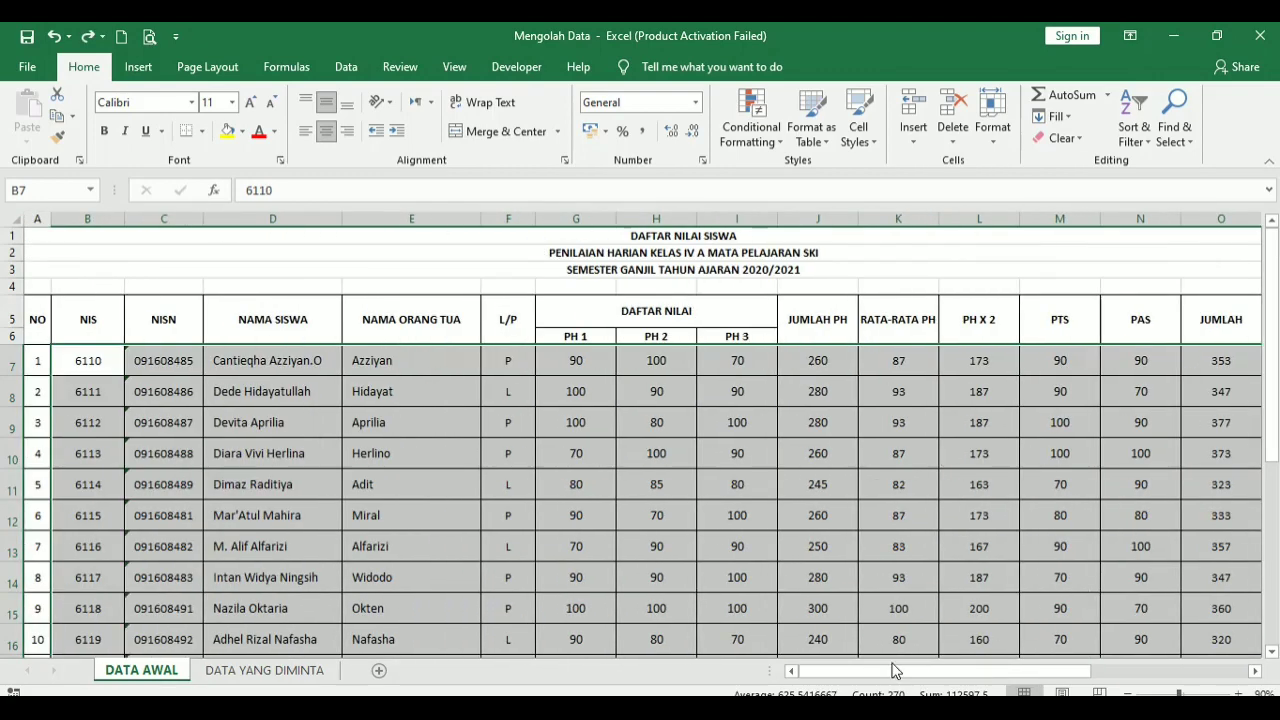
# On DATA AWAL, set the PH 2 score of the student in row 16 (H16) to 100.
pyautogui.moveTo(1141, 678); pyautogui.dragTo(572, 635)
pyautogui.click(645, 642)
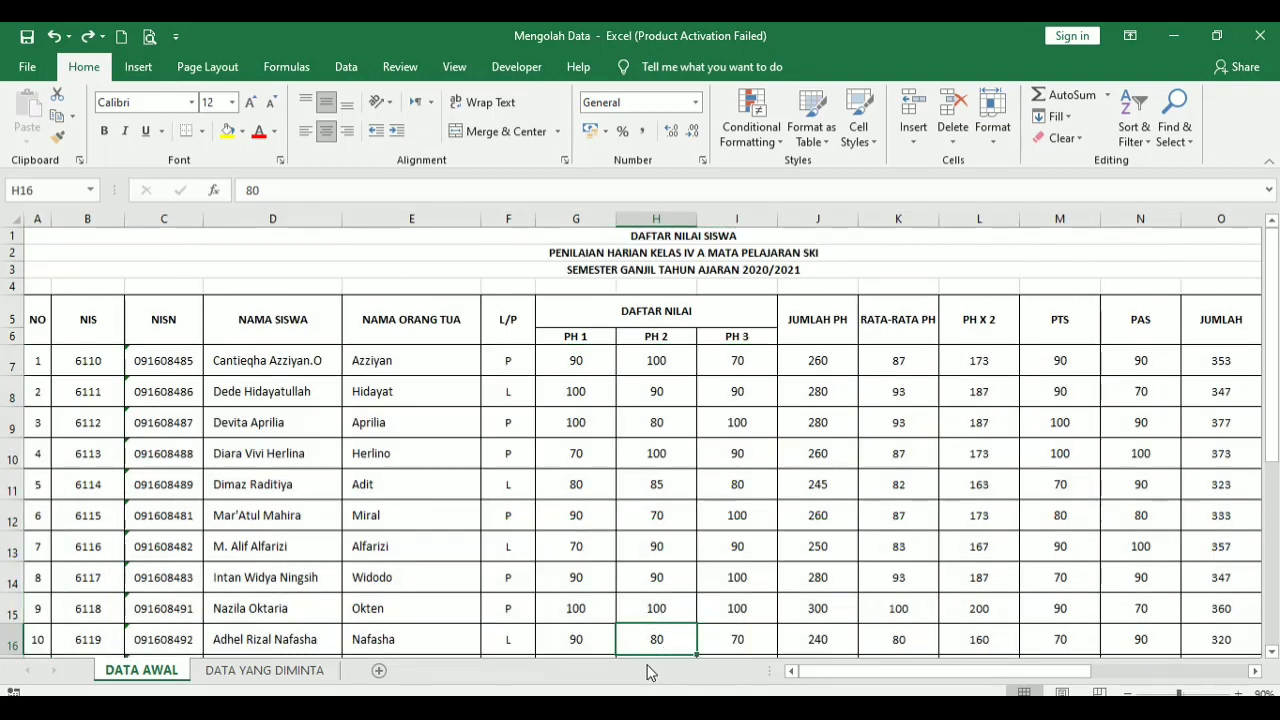
pyautogui.write('100')
pyautogui.press('Return')
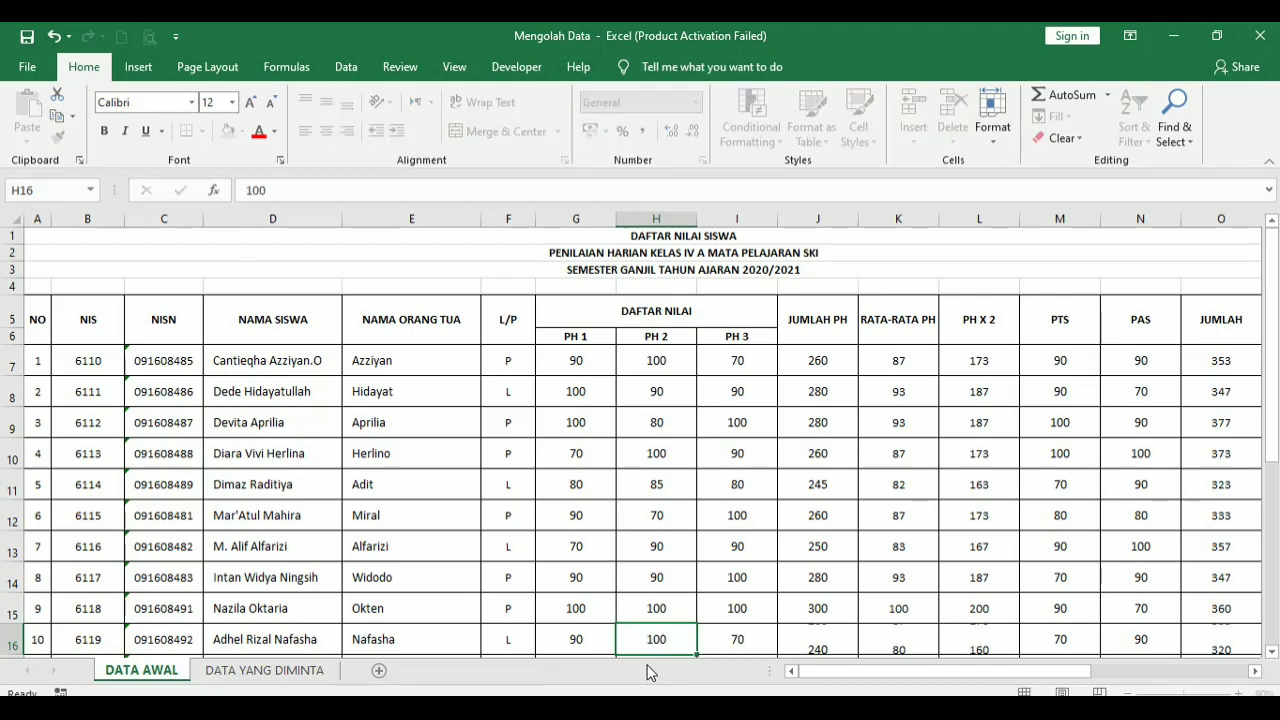
# Compare the recalculated RANKING in Q16 on DATA AWAL with the linked values in row 7 of DATA YANG DIMINTA.
pyautogui.click(290, 672)
pyautogui.doubleClick(141, 670)
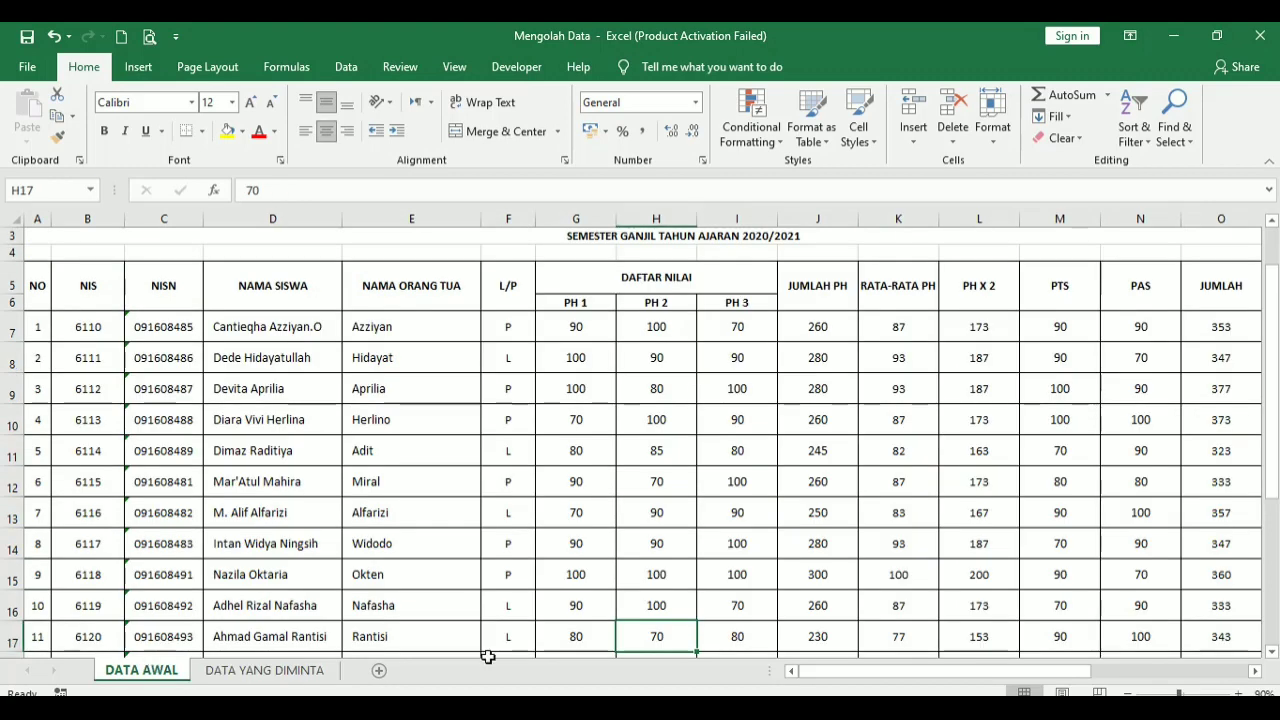
pyautogui.moveTo(945, 671); pyautogui.dragTo(1102, 671)
pyautogui.click(718, 606)
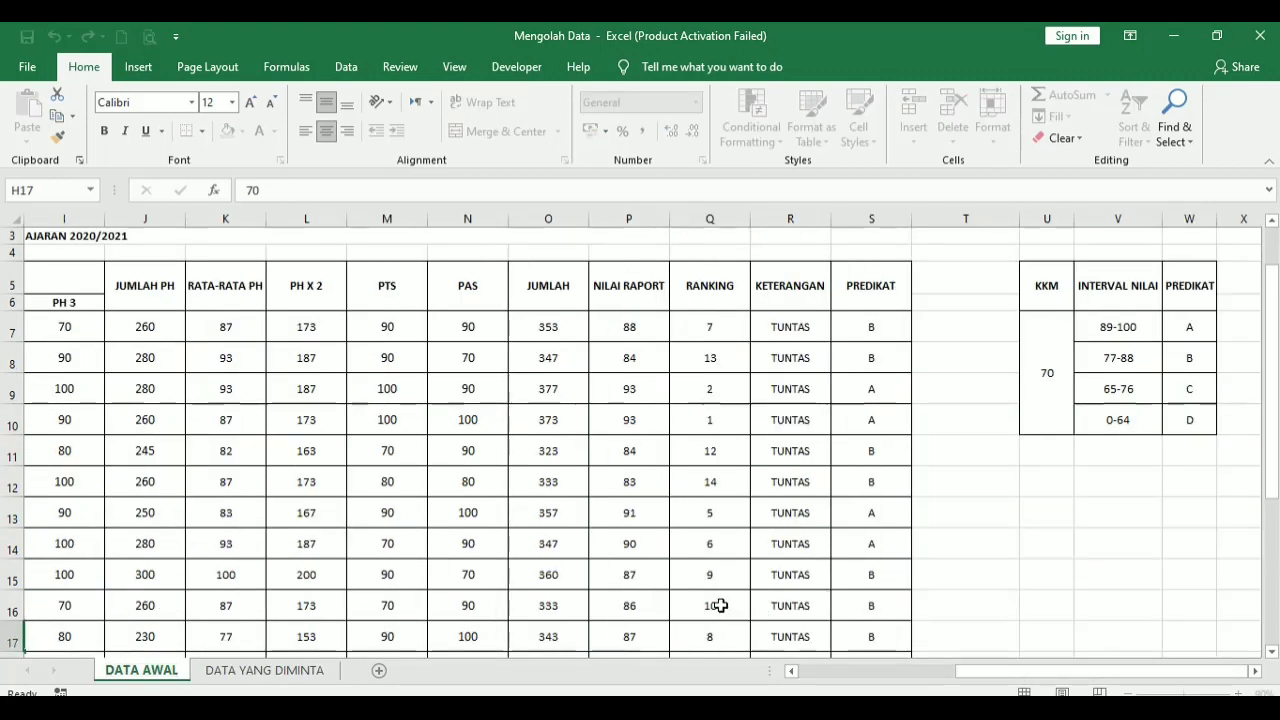
pyautogui.moveTo(1045, 677); pyautogui.dragTo(880, 676)
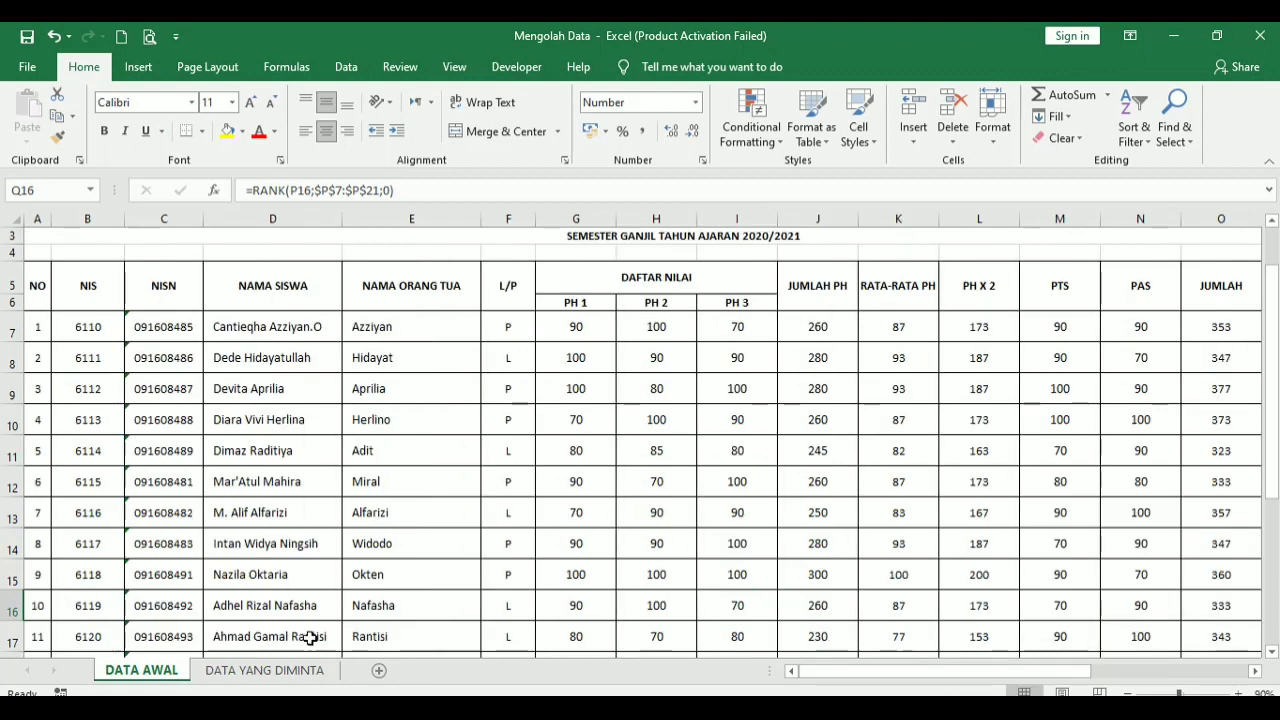
pyautogui.click(292, 676)
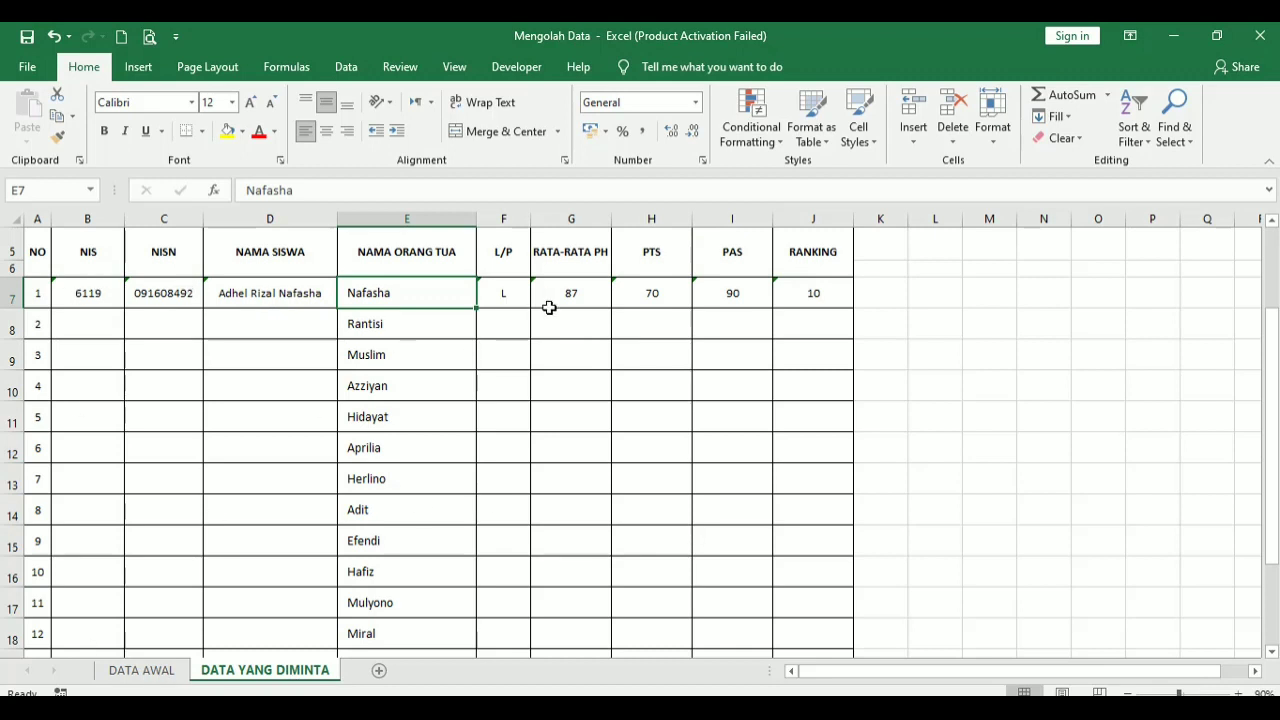
pyautogui.moveTo(84, 293); pyautogui.dragTo(283, 303)
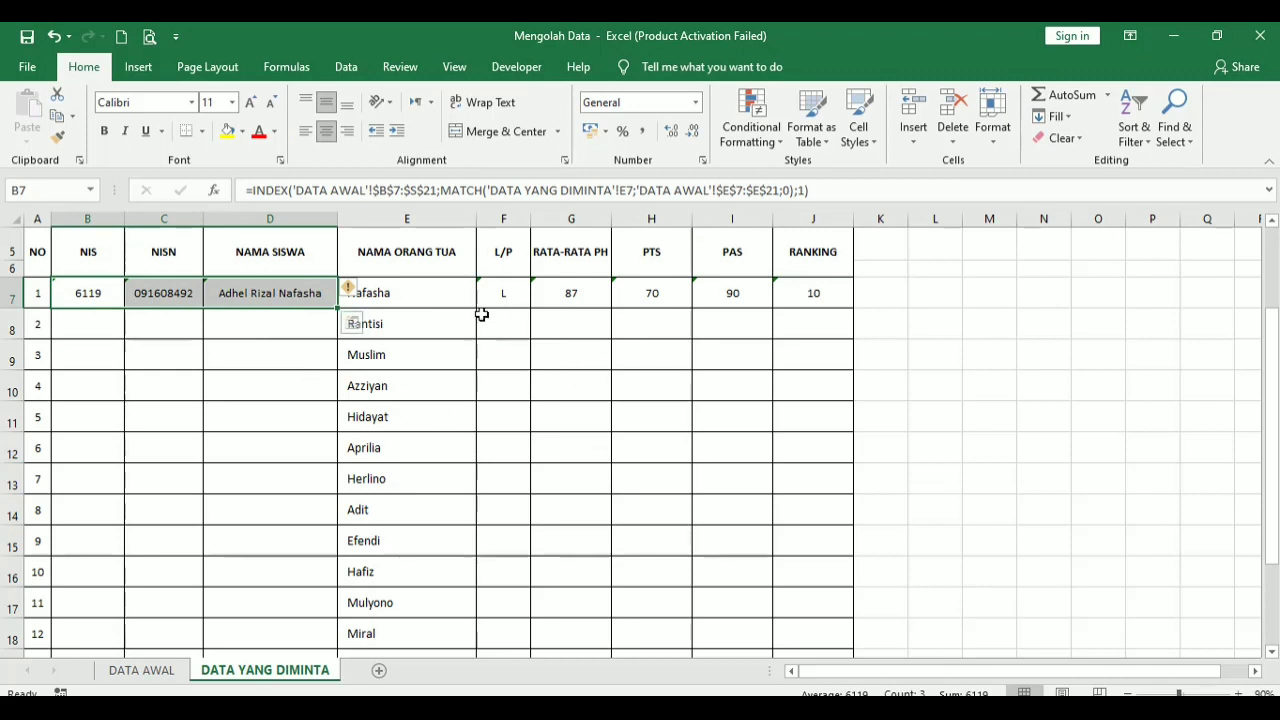
pyautogui.click(422, 332)
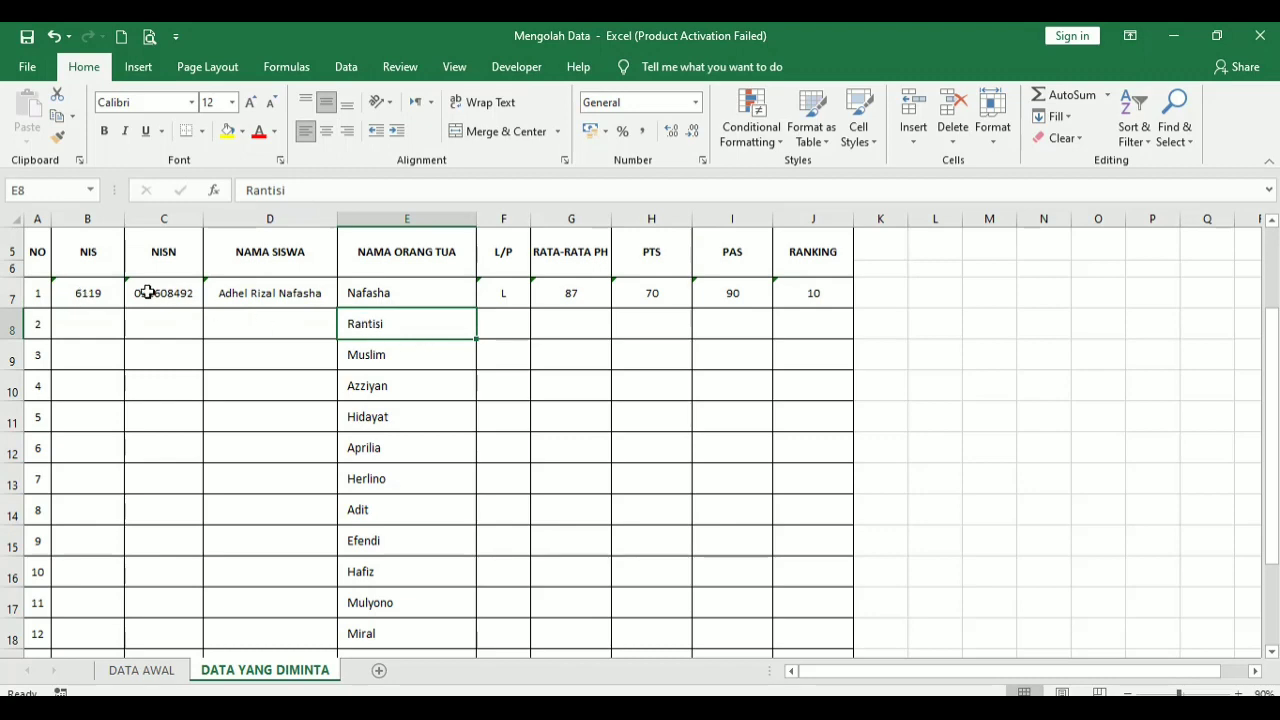
# Fill the NIS, NISN and NAMA SISWA formulas in B7:D7 of DATA YANG DIMINTA down through row 21.
pyautogui.moveTo(79, 296); pyautogui.dragTo(318, 624)
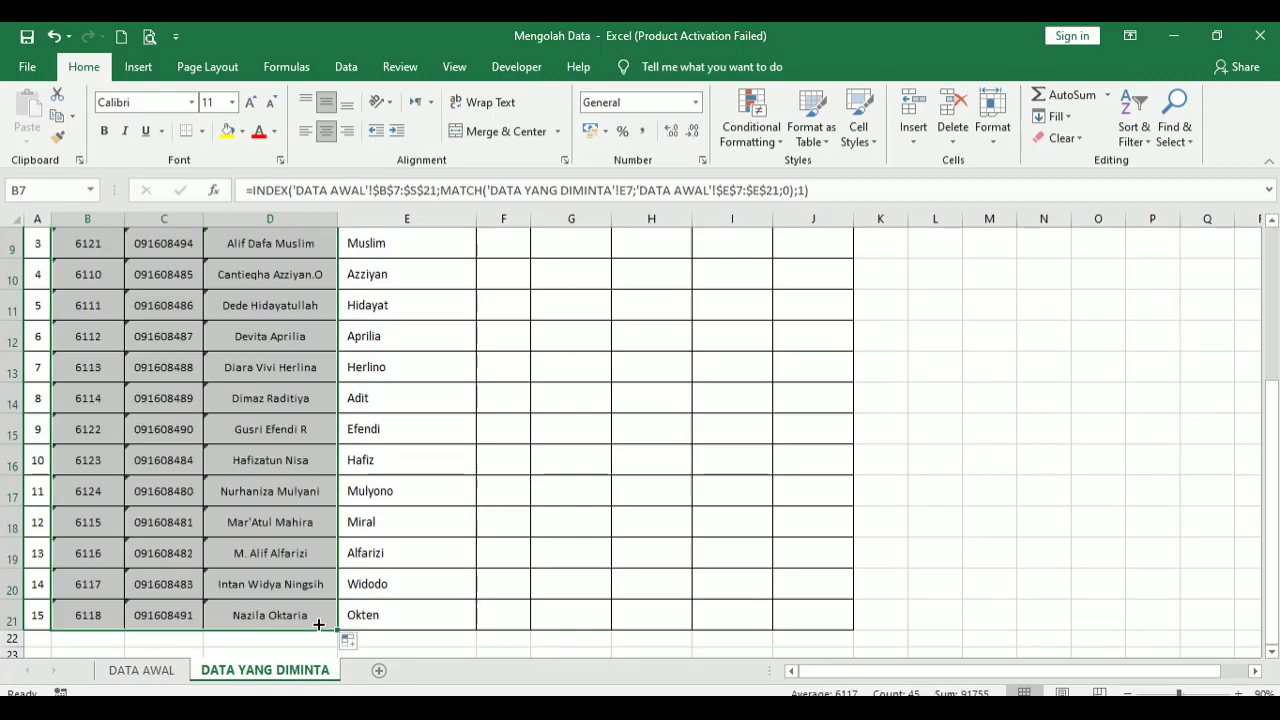
pyautogui.hotkey('ctrl', 'z')
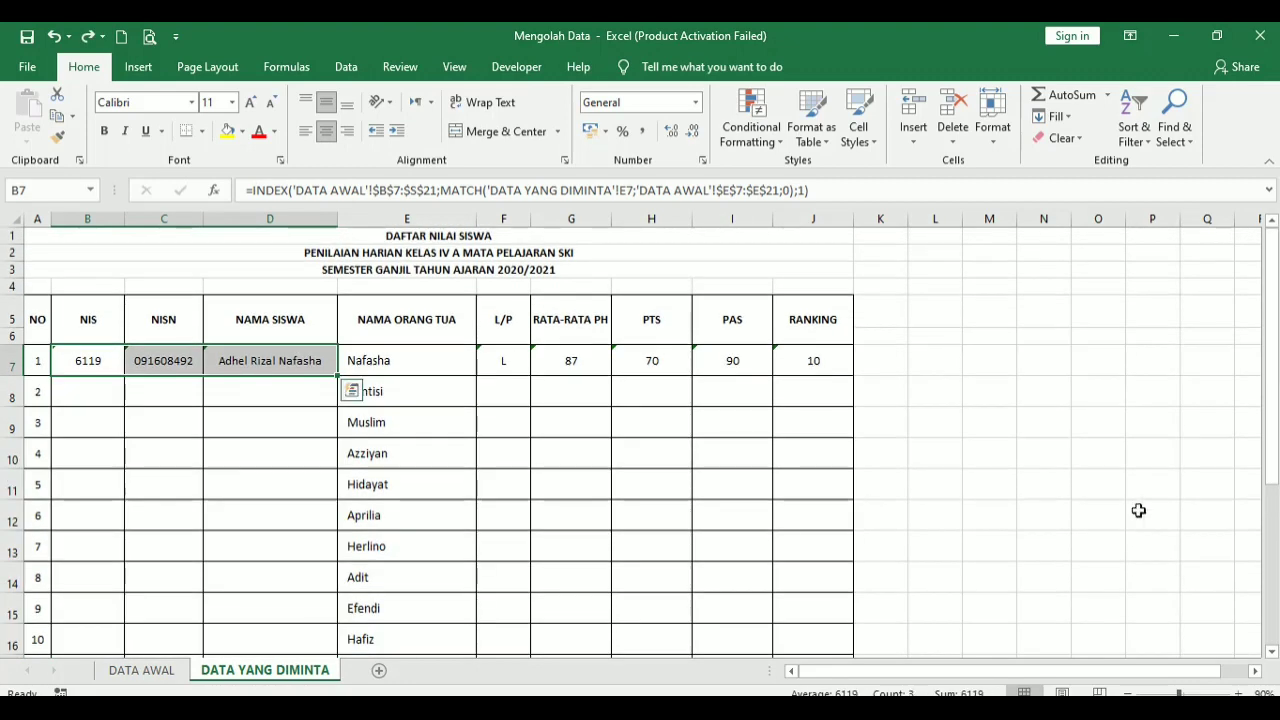
pyautogui.doubleClick(337, 376)
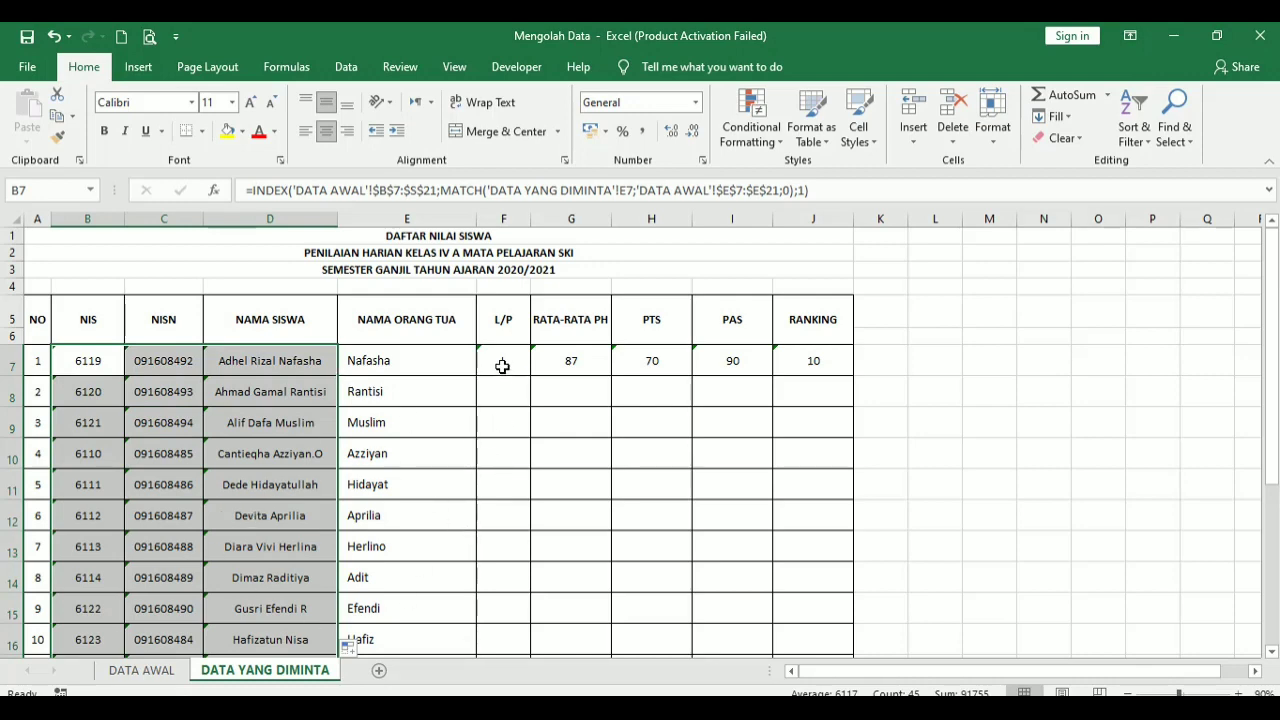
# Fill the L/P, RATA-RATA PH, PTS, PAS and RANKING formulas in F7:J7 down through row 21.
pyautogui.moveTo(501, 362); pyautogui.dragTo(822, 366)
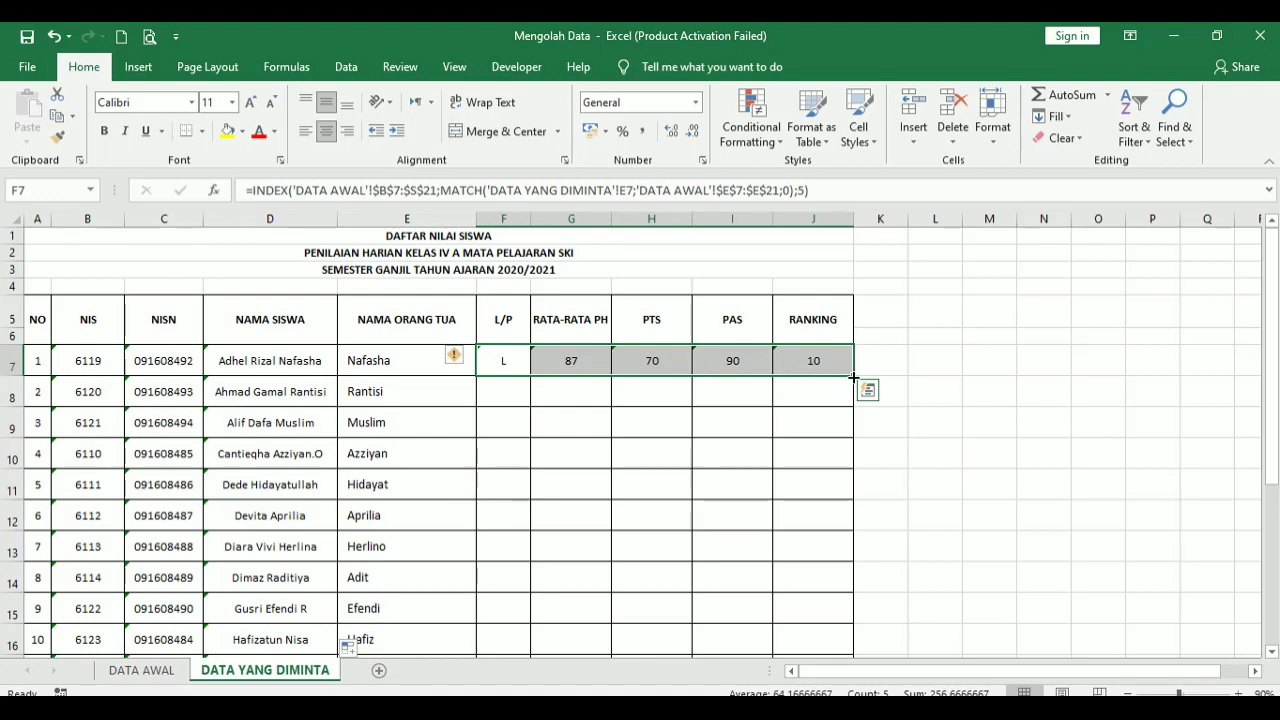
pyautogui.doubleClick(853, 377)
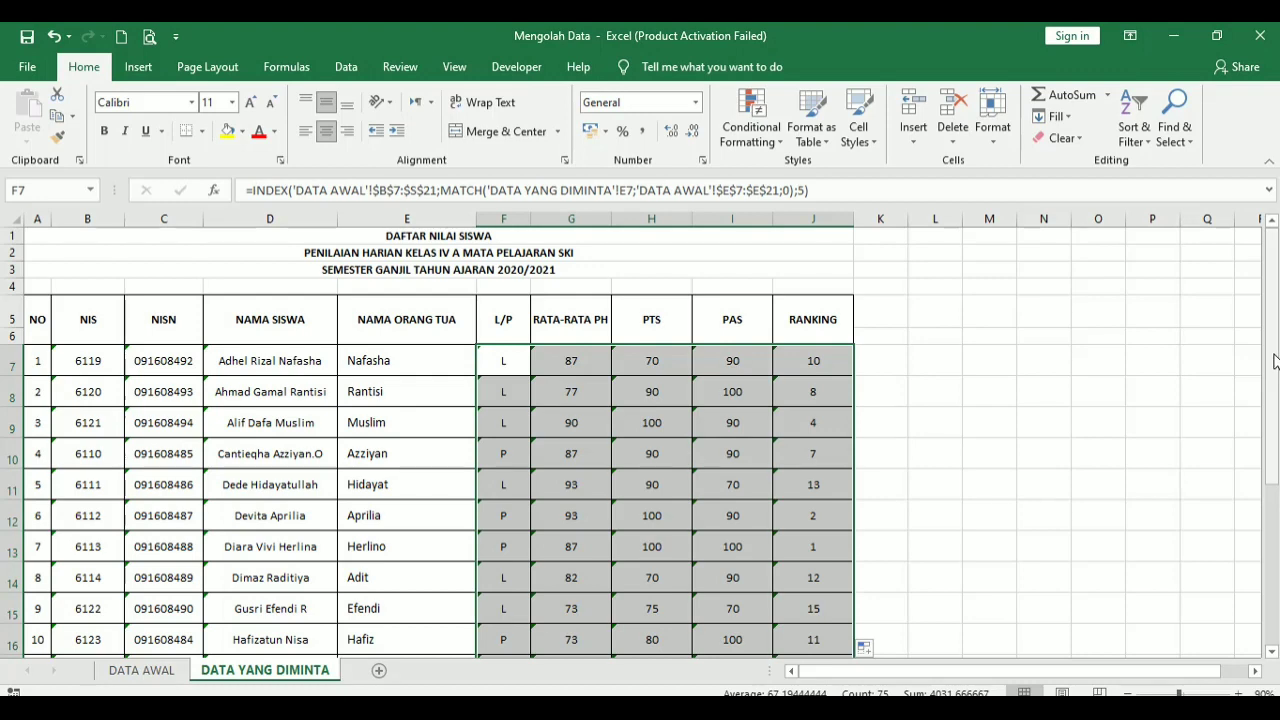
pyautogui.moveTo(1273, 363); pyautogui.dragTo(1275, 505)
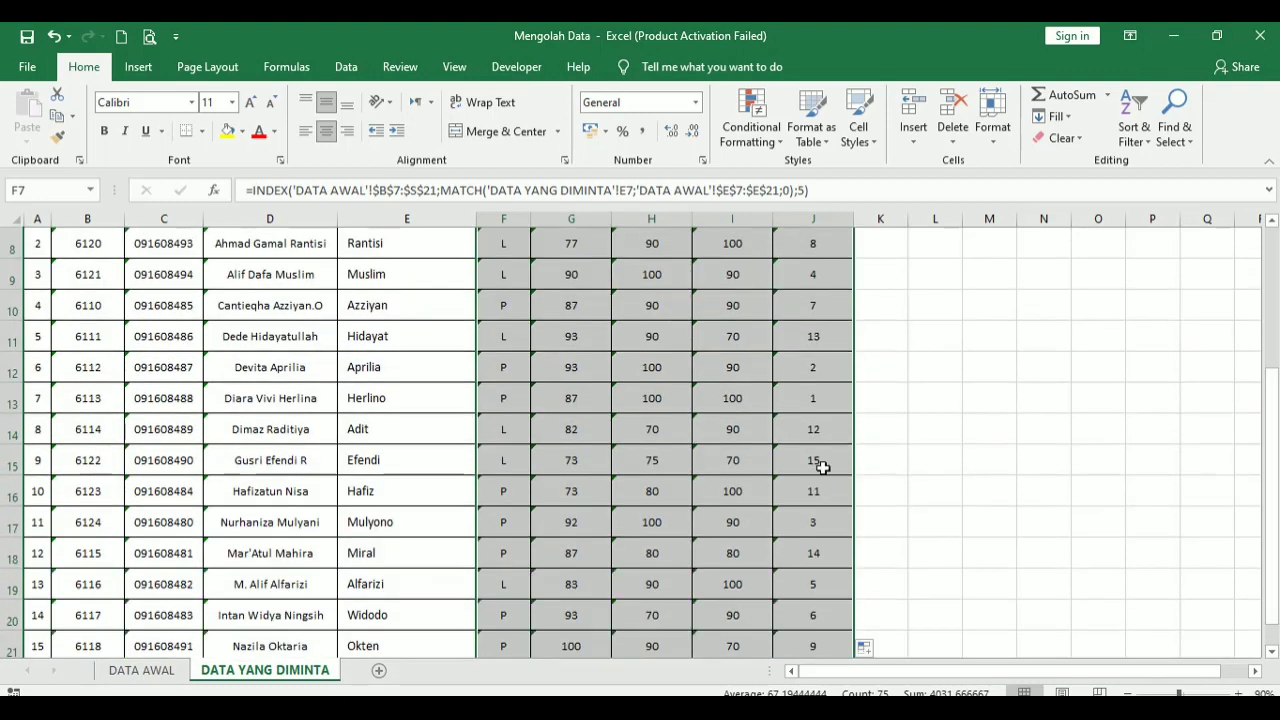
# Compare the RANKING in J13 of DATA YANG DIMINTA with the same student's record in row 10 of DATA AWAL.
pyautogui.click(817, 400)
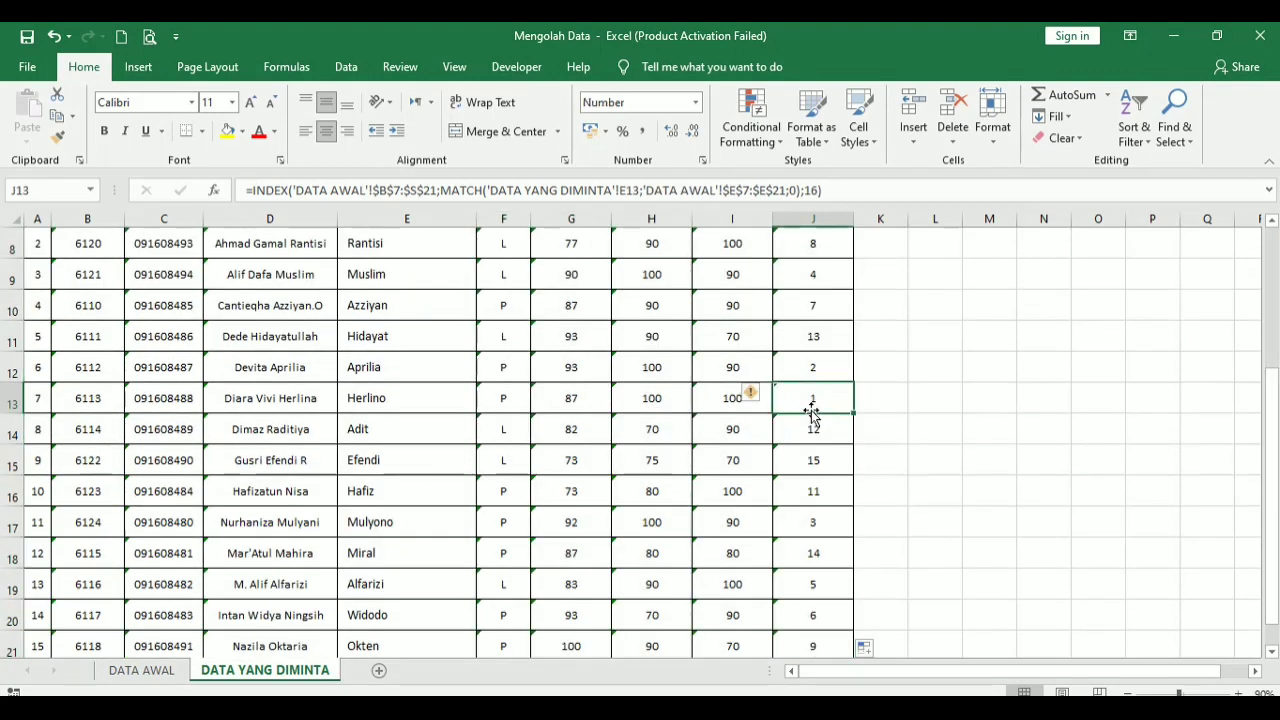
pyautogui.click(141, 670)
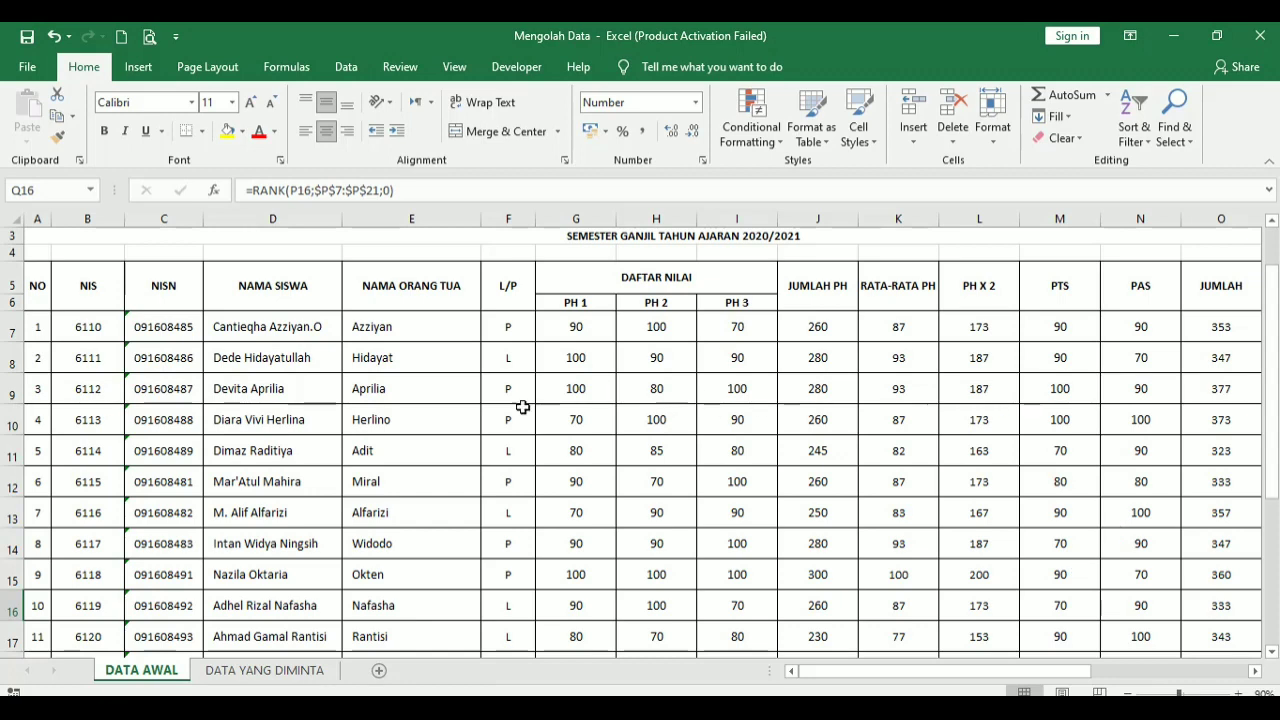
pyautogui.click(386, 420)
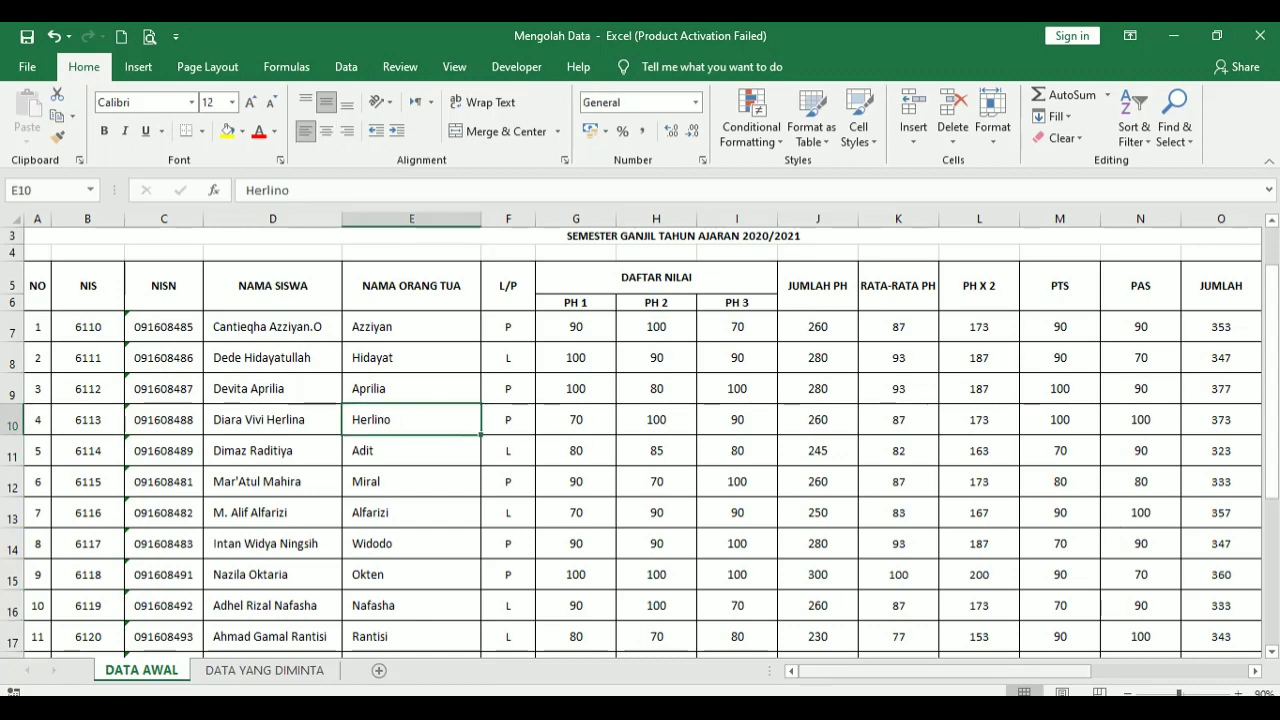
pyautogui.click(12, 420)
pyautogui.moveTo(845, 678); pyautogui.dragTo(1000, 678)
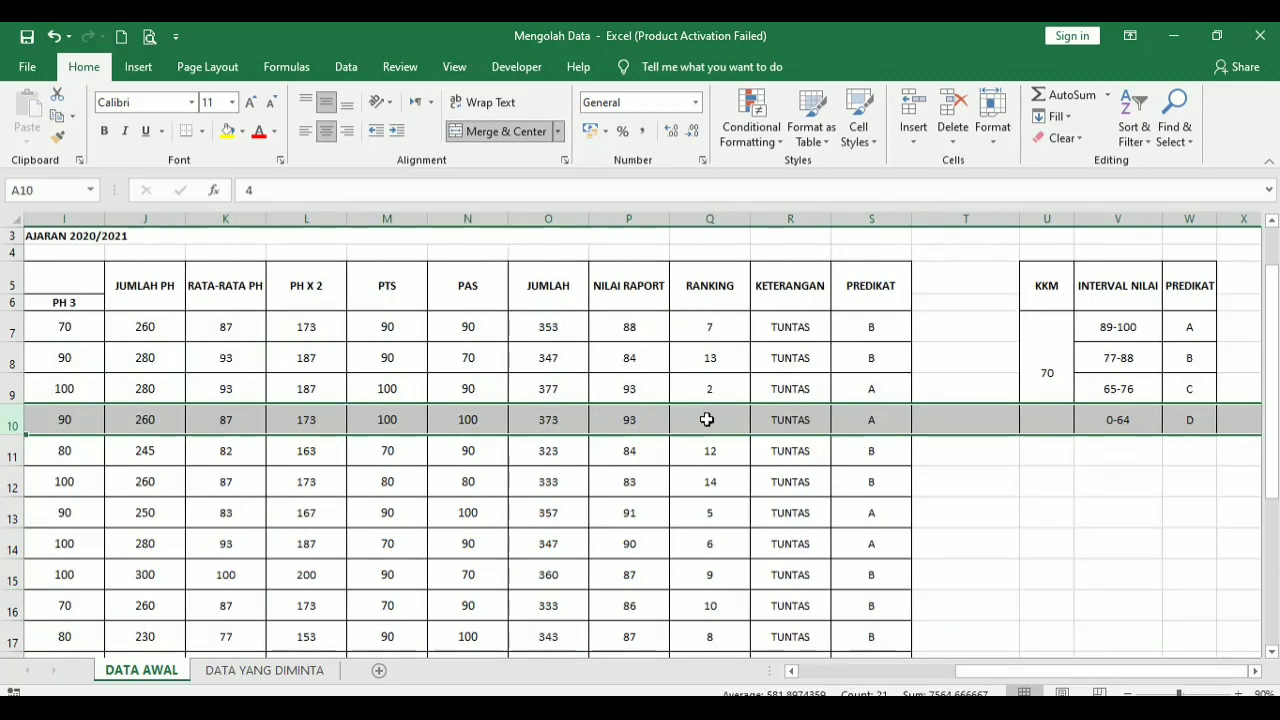
# Compare the student record and RANKING in row 9 of DATA AWAL with row 12 of DATA YANG DIMINTA.
pyautogui.click(709, 389)
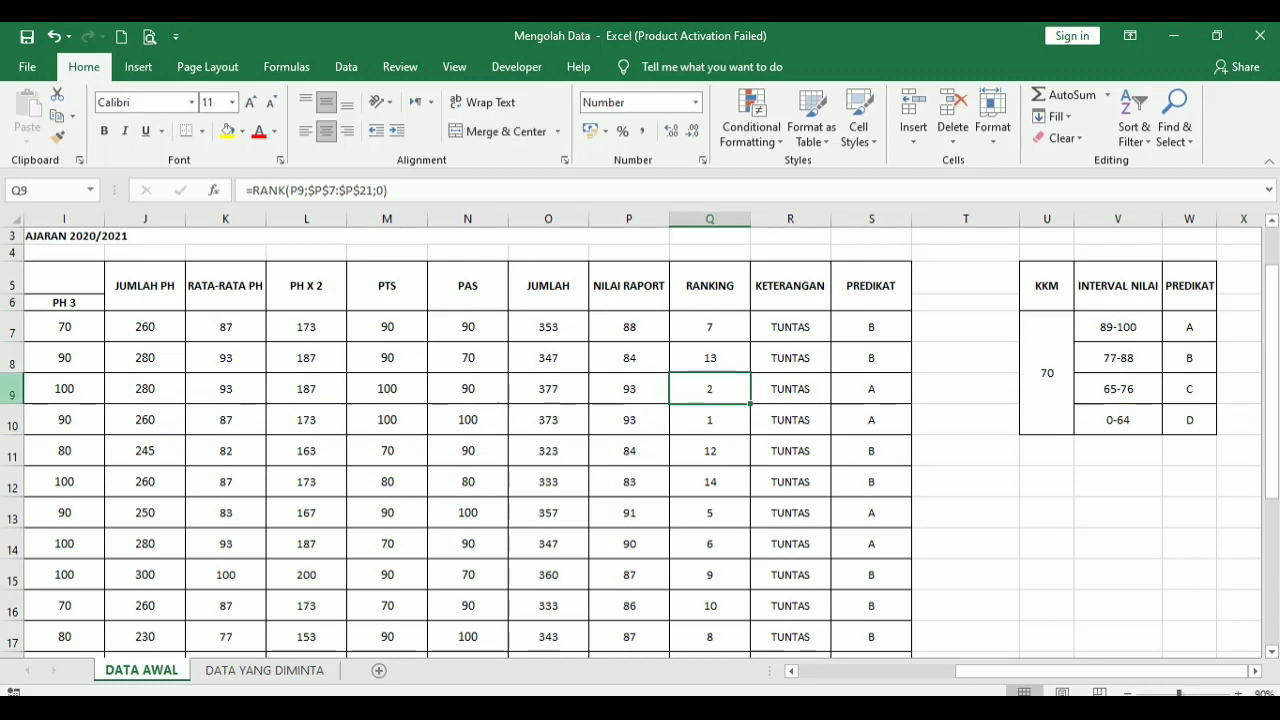
pyautogui.click(12, 392)
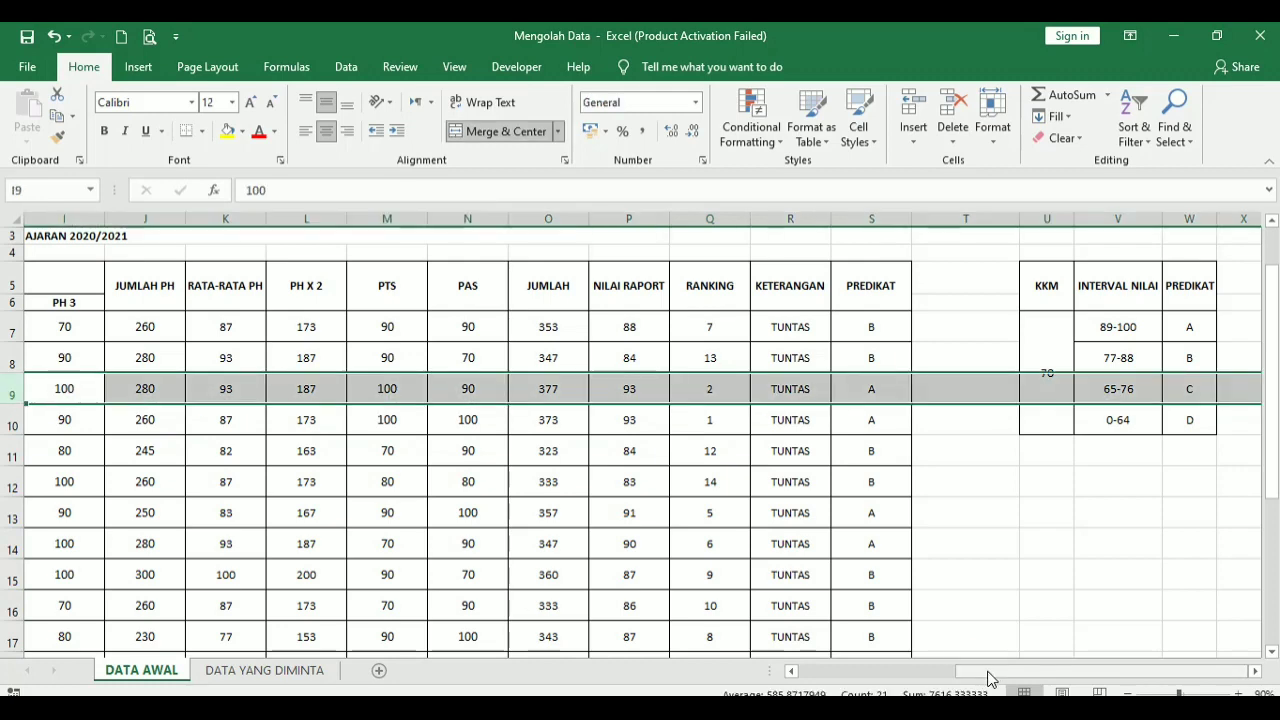
pyautogui.moveTo(980, 680); pyautogui.dragTo(825, 680)
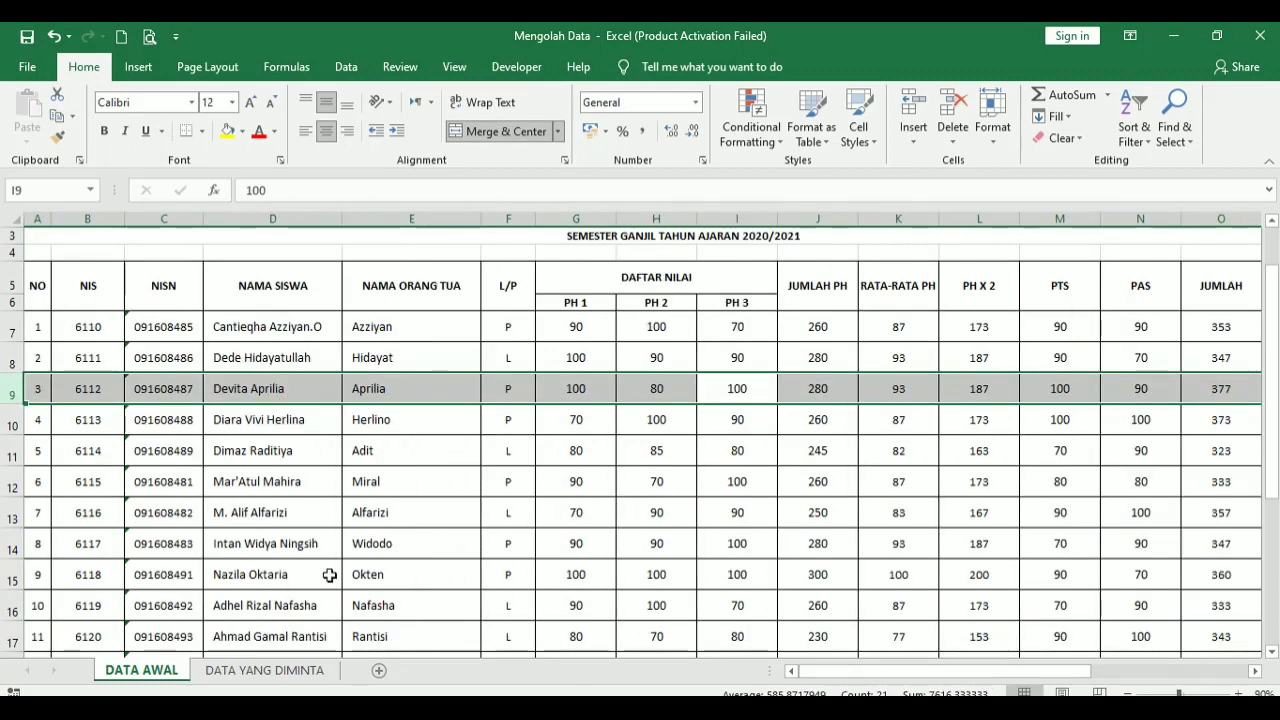
pyautogui.click(240, 672)
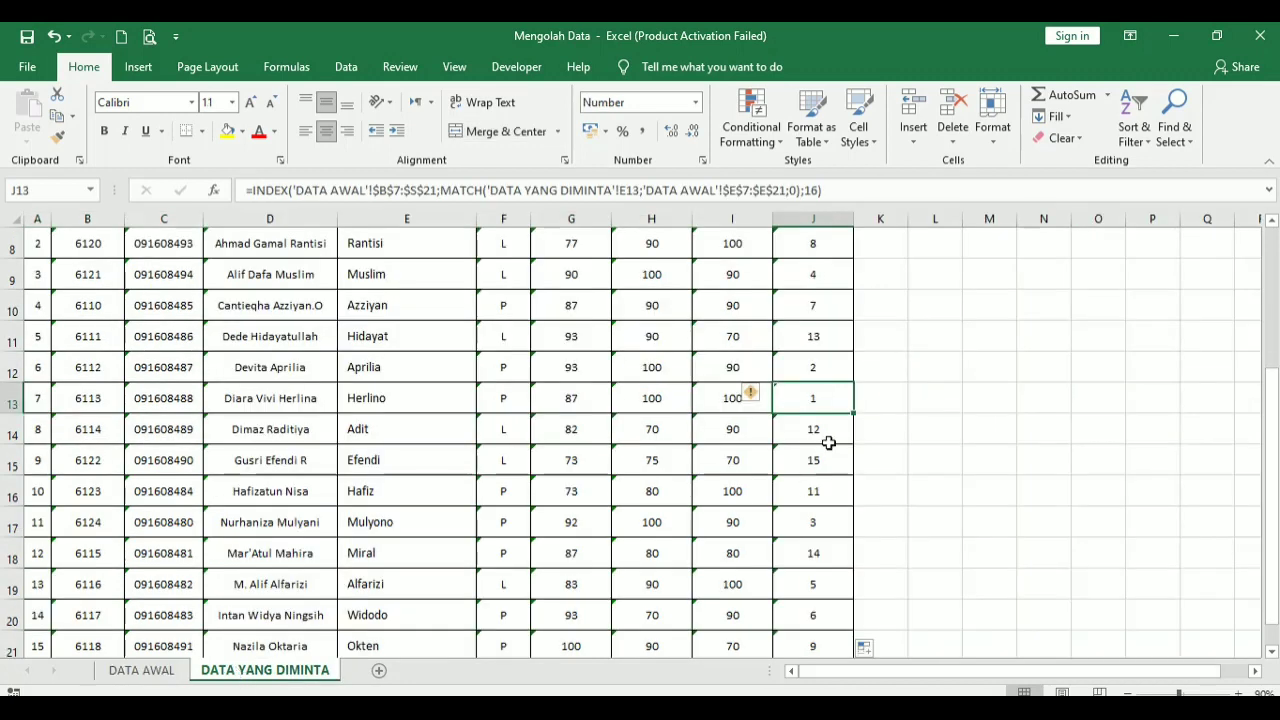
pyautogui.click(809, 364)
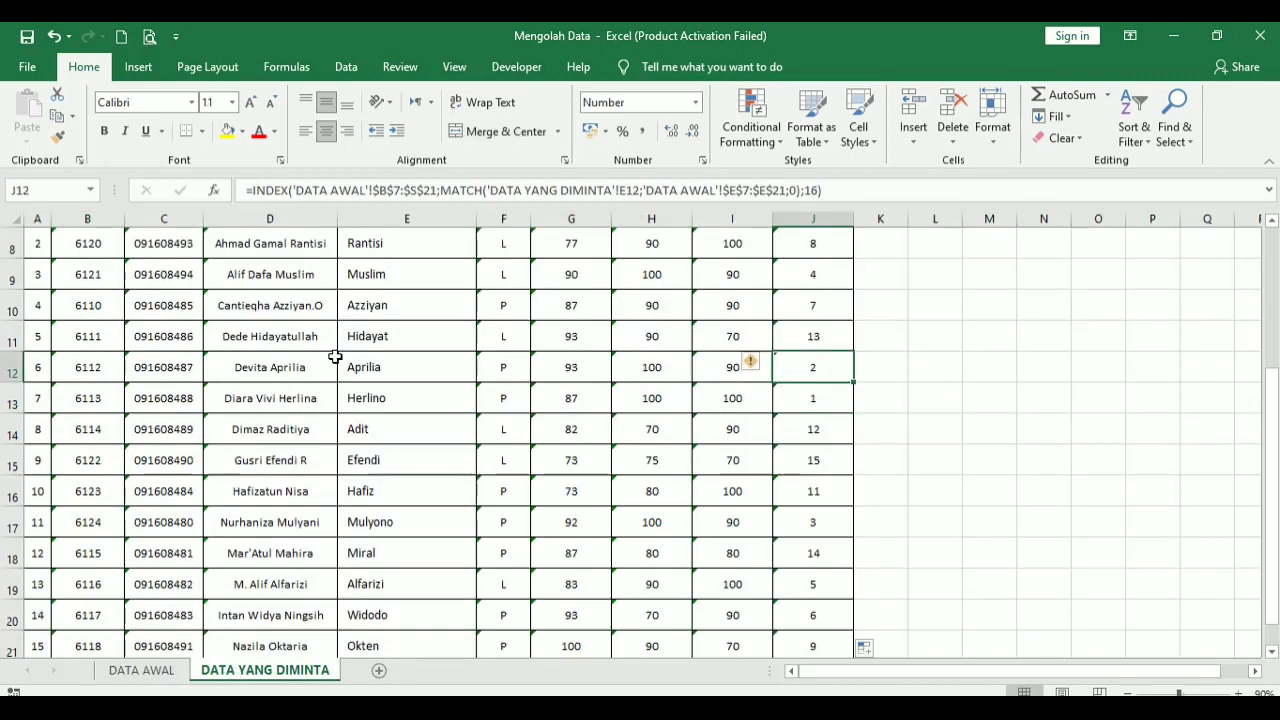
pyautogui.click(10, 367)
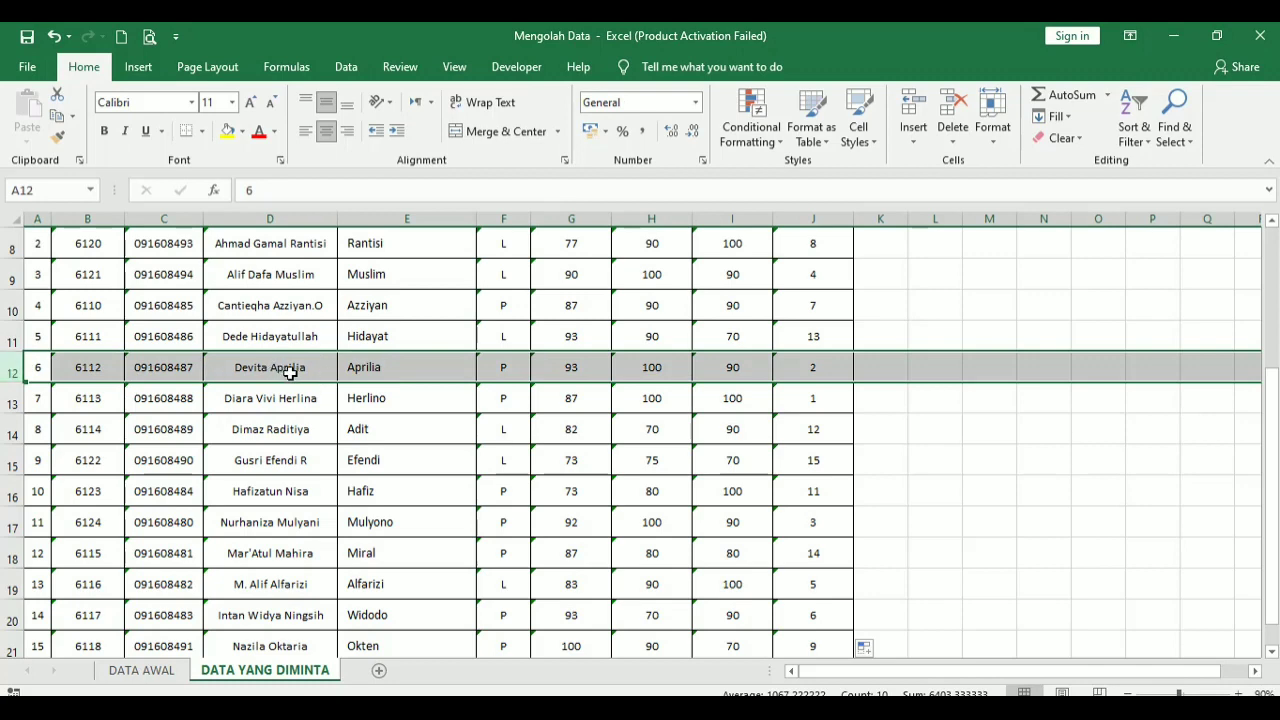
# Check the student name and RANKING in row 8 of DATA YANG DIMINTA against row 17 of DATA AWAL.
pyautogui.click(232, 240)
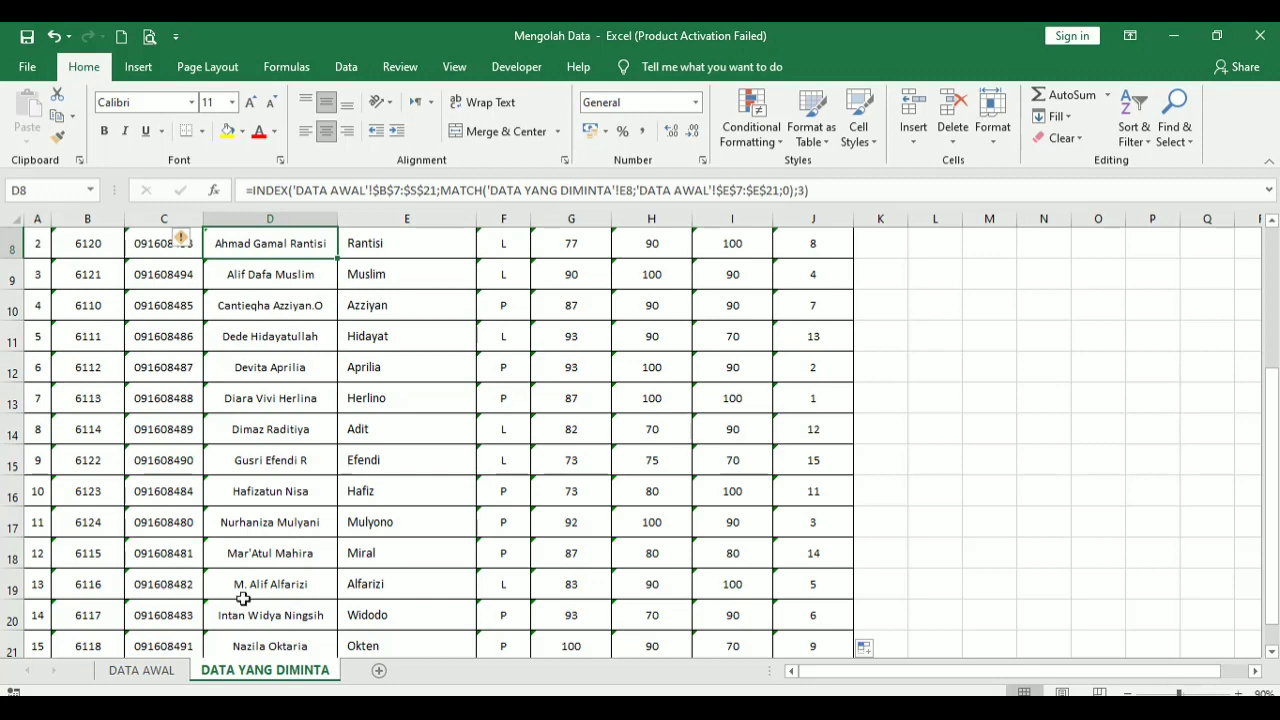
pyautogui.click(141, 670)
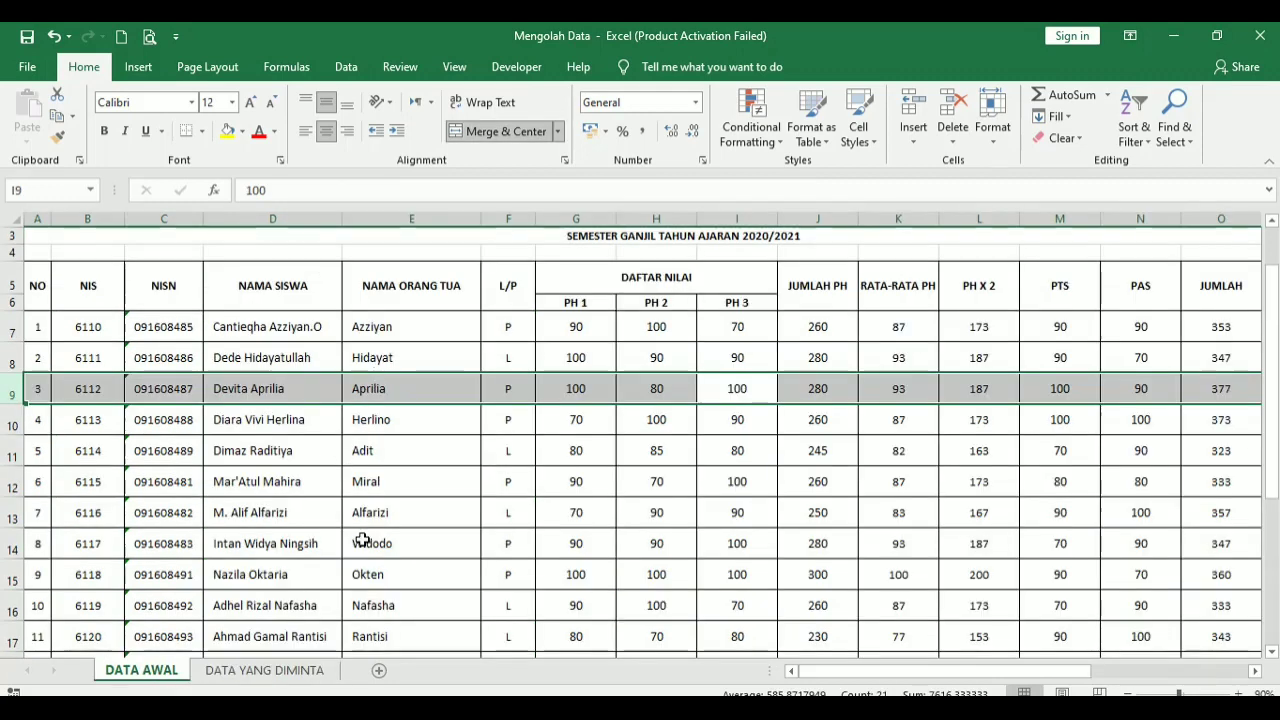
pyautogui.click(277, 638)
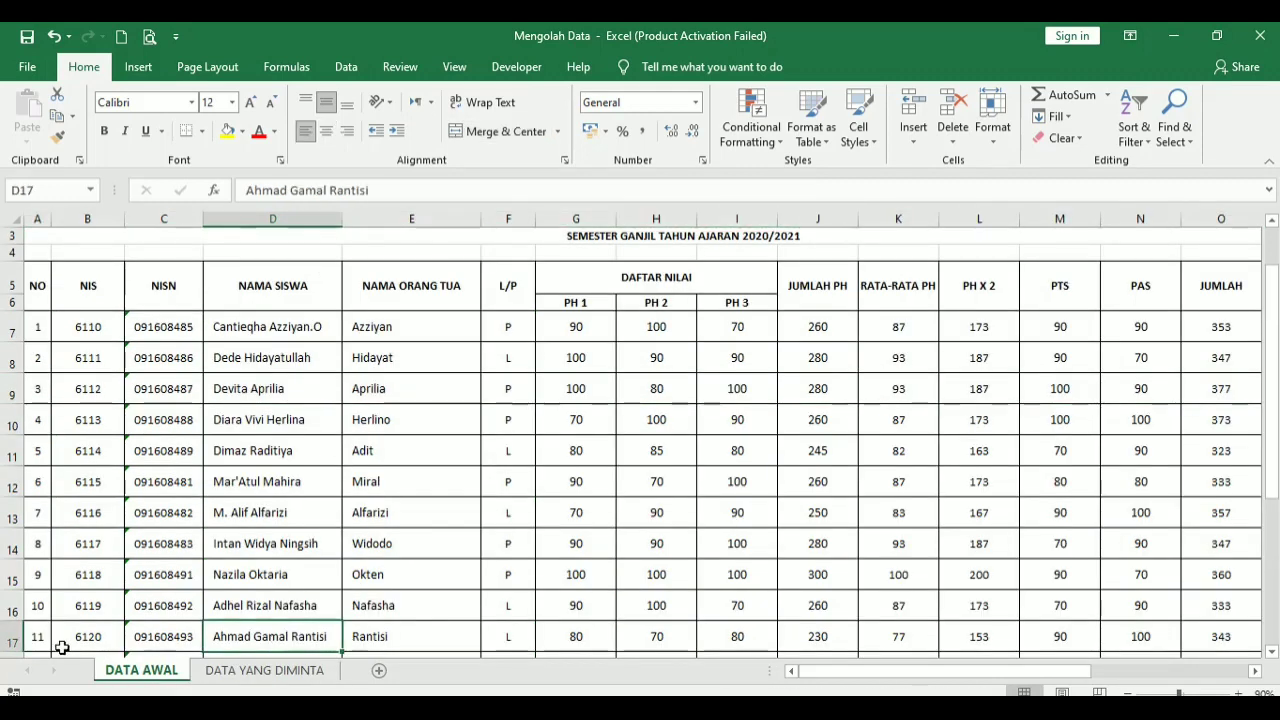
pyautogui.click(12, 636)
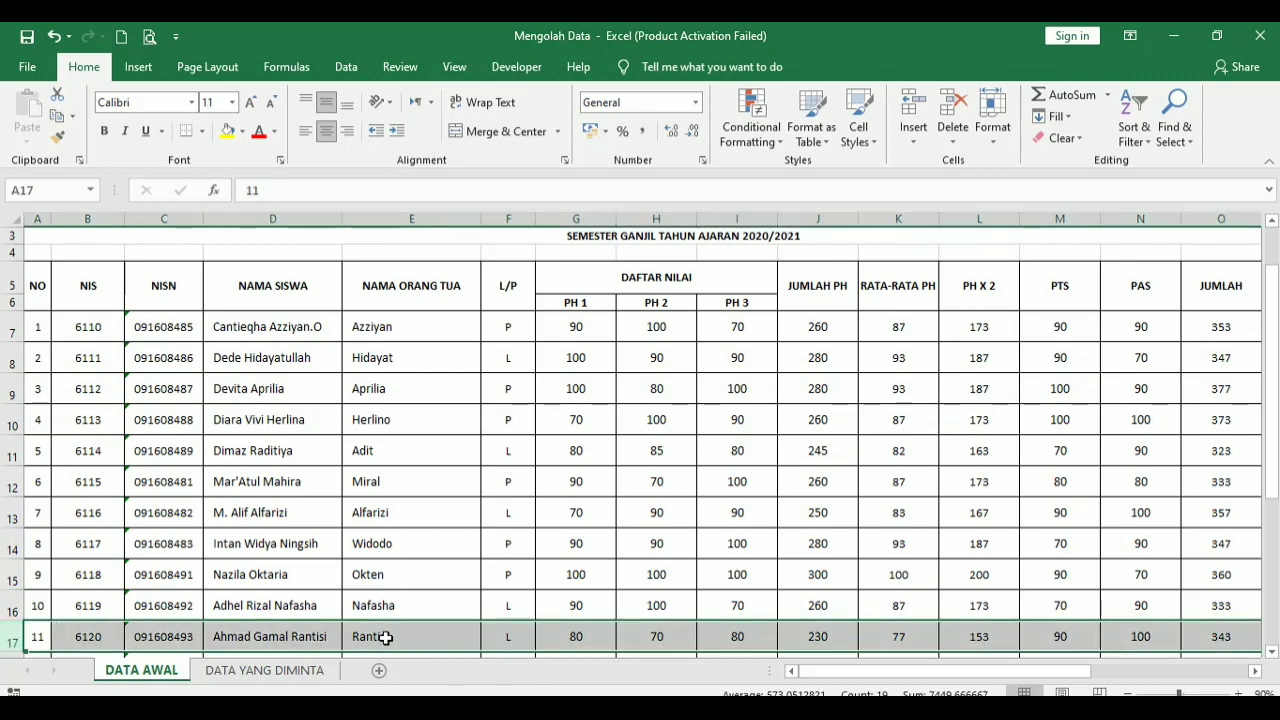
pyautogui.moveTo(867, 671); pyautogui.dragTo(1002, 686)
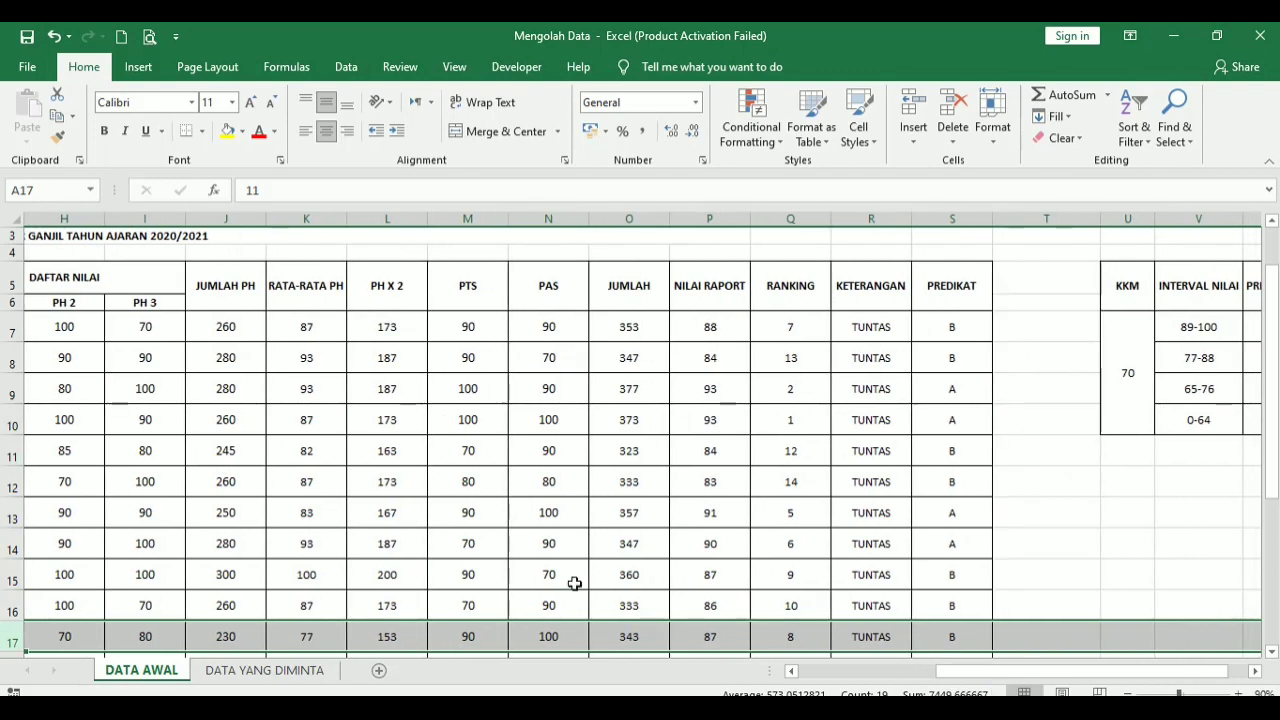
pyautogui.click(283, 672)
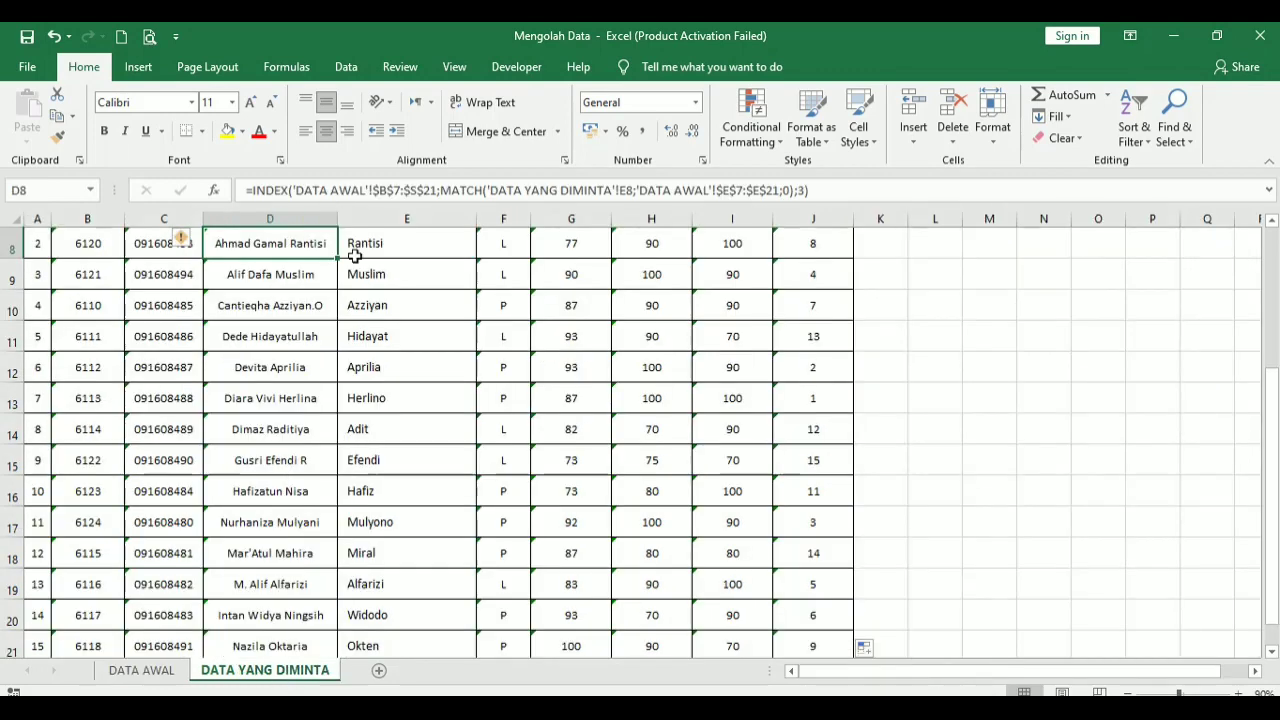
pyautogui.click(818, 248)
pyautogui.moveTo(1273, 432); pyautogui.dragTo(1244, 288)
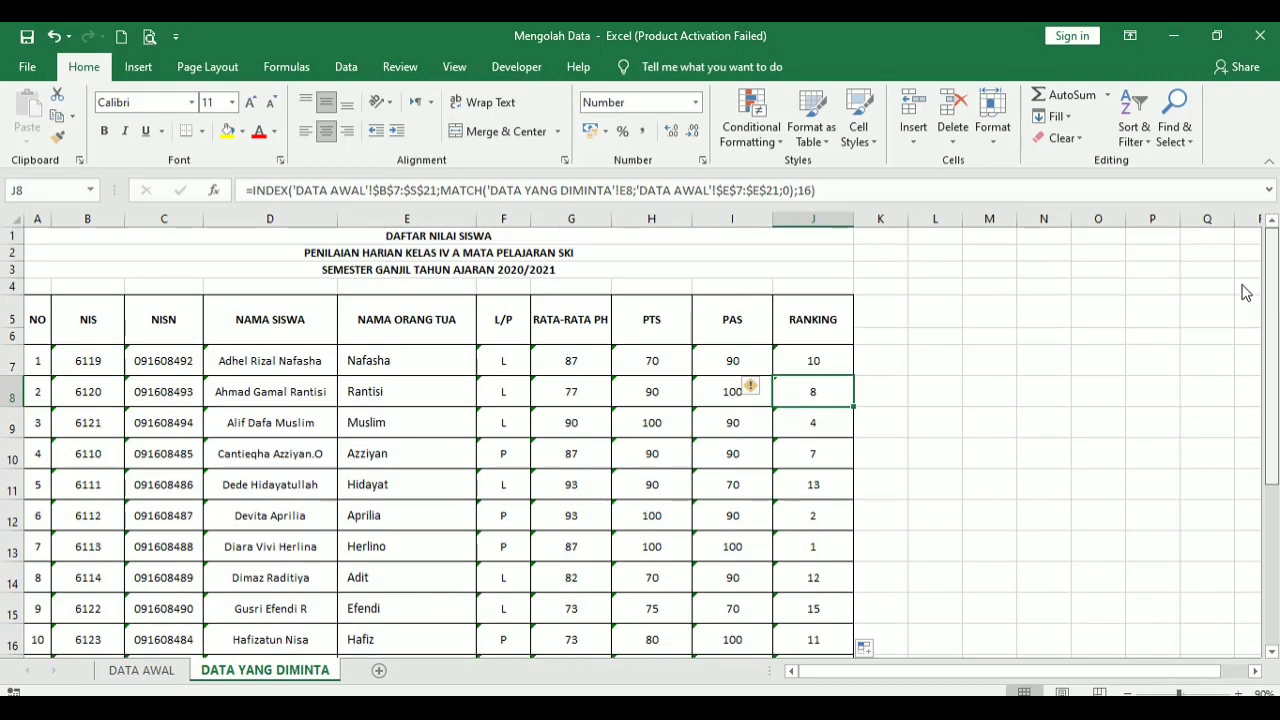
pyautogui.click(12, 396)
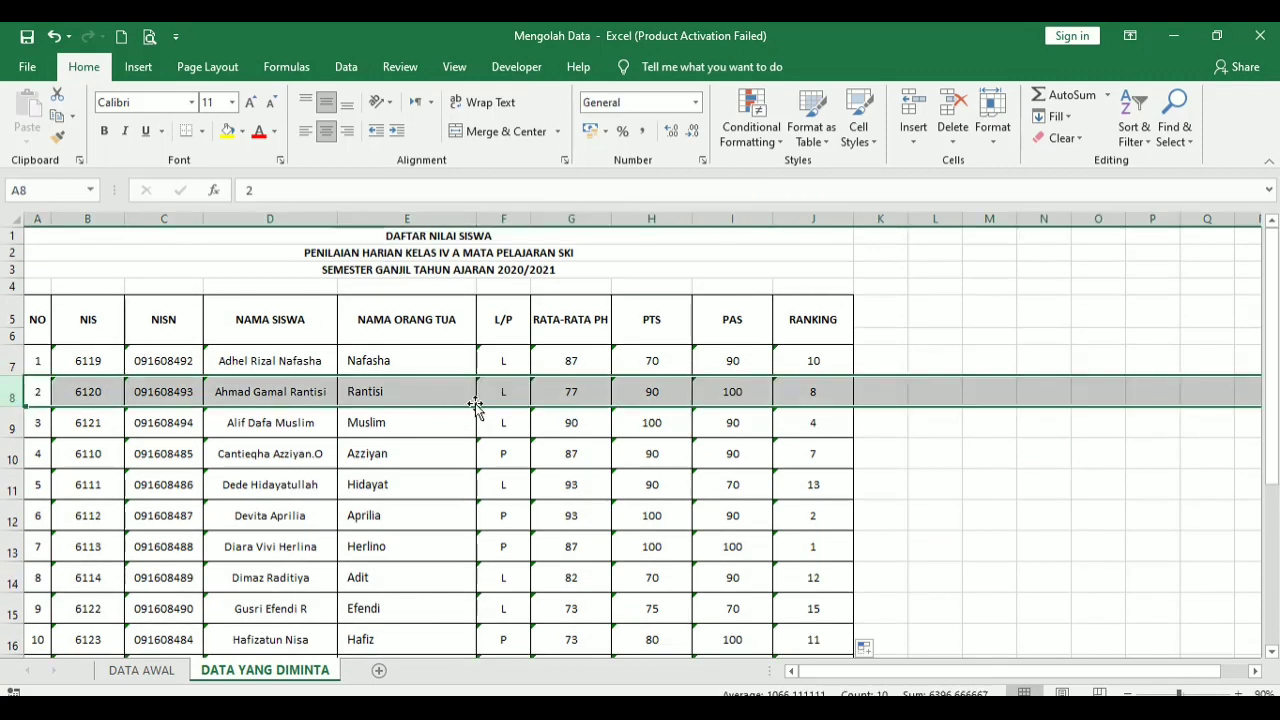
# Compare the RATA-RATA PH in G8 of DATA YANG DIMINTA with K17 of DATA AWAL.
pyautogui.click(548, 394)
pyautogui.click(141, 670)
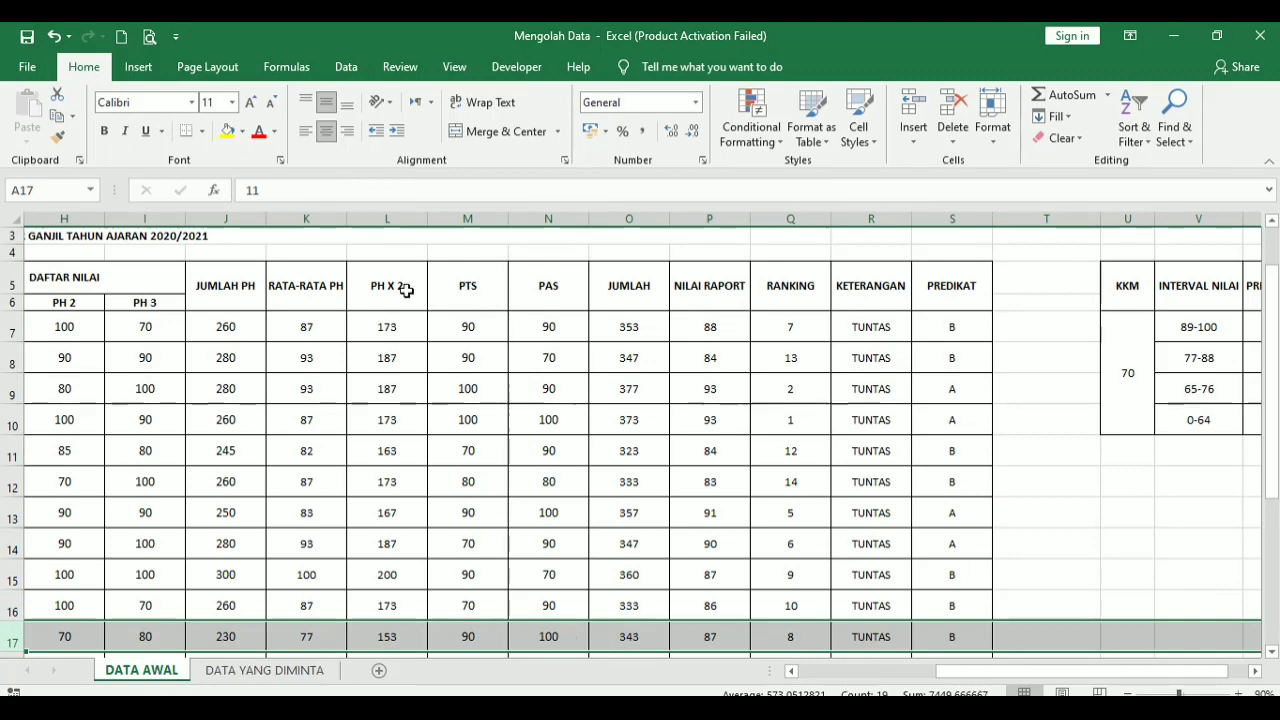
pyautogui.click(305, 633)
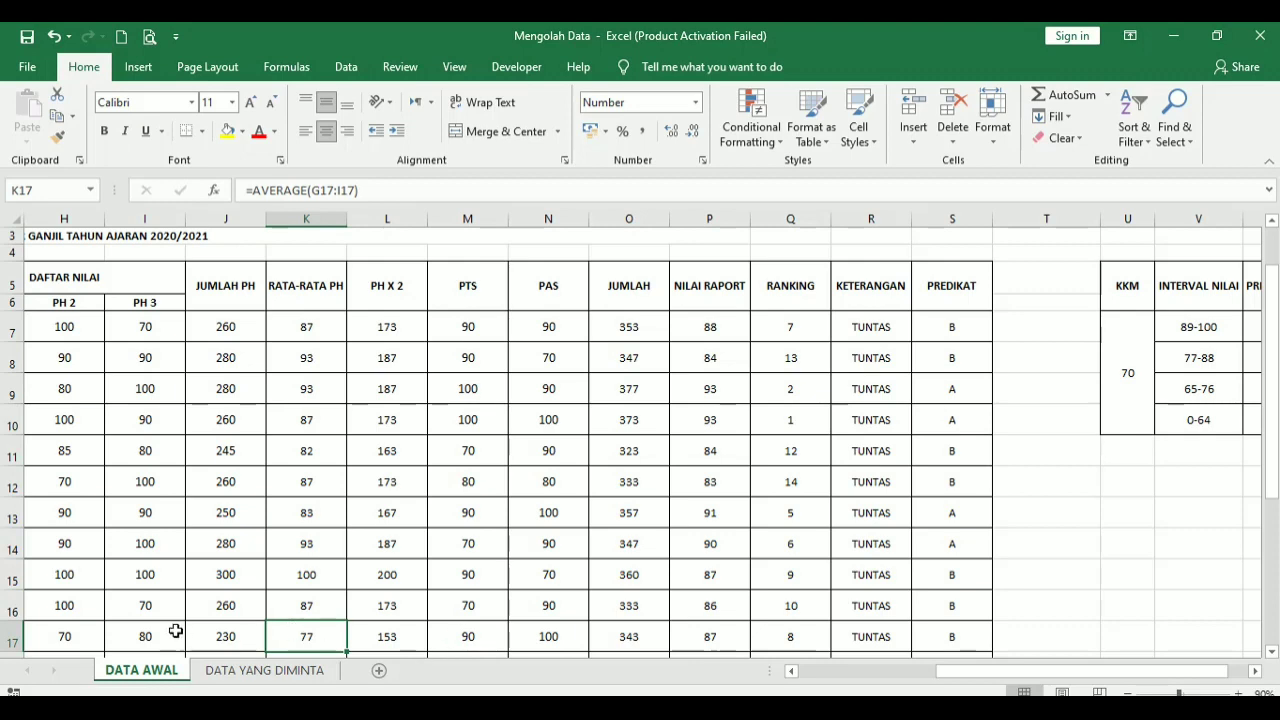
pyautogui.click(290, 676)
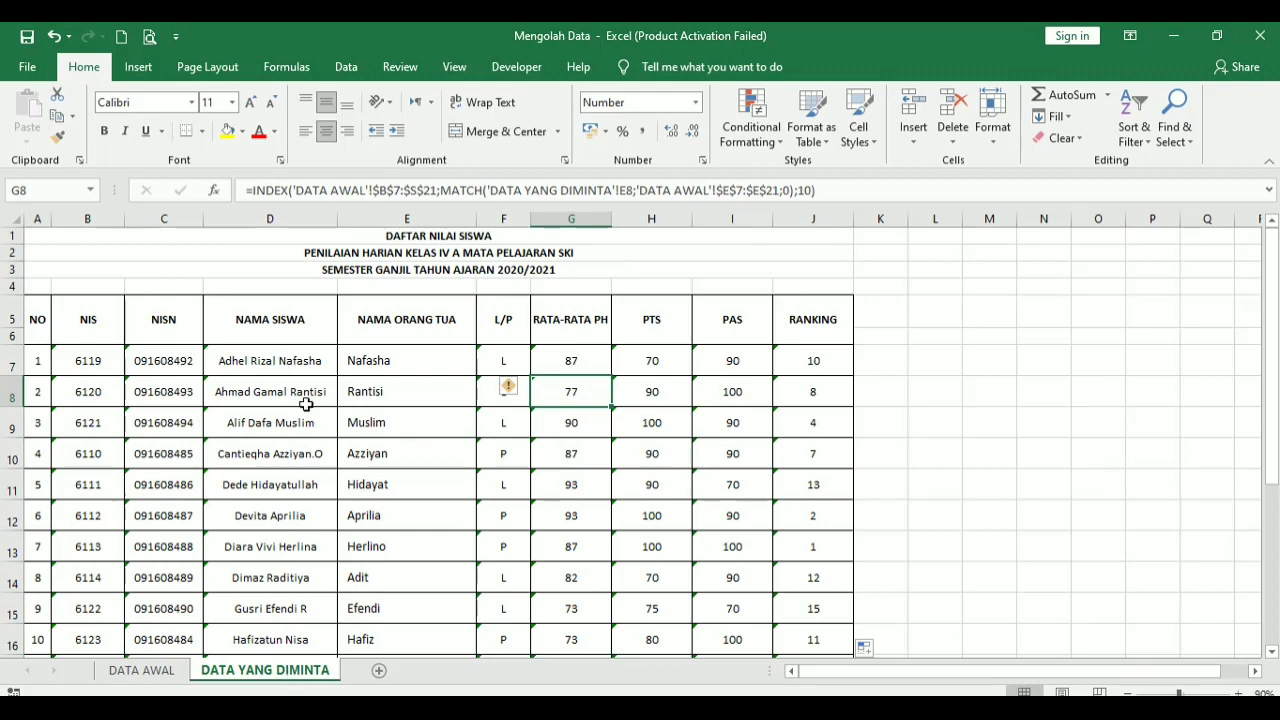
# Compare the student and parent names in row 7 with row 16 of DATA AWAL, and review the parent names in E7:E21 there.
pyautogui.click(391, 360)
pyautogui.click(300, 362)
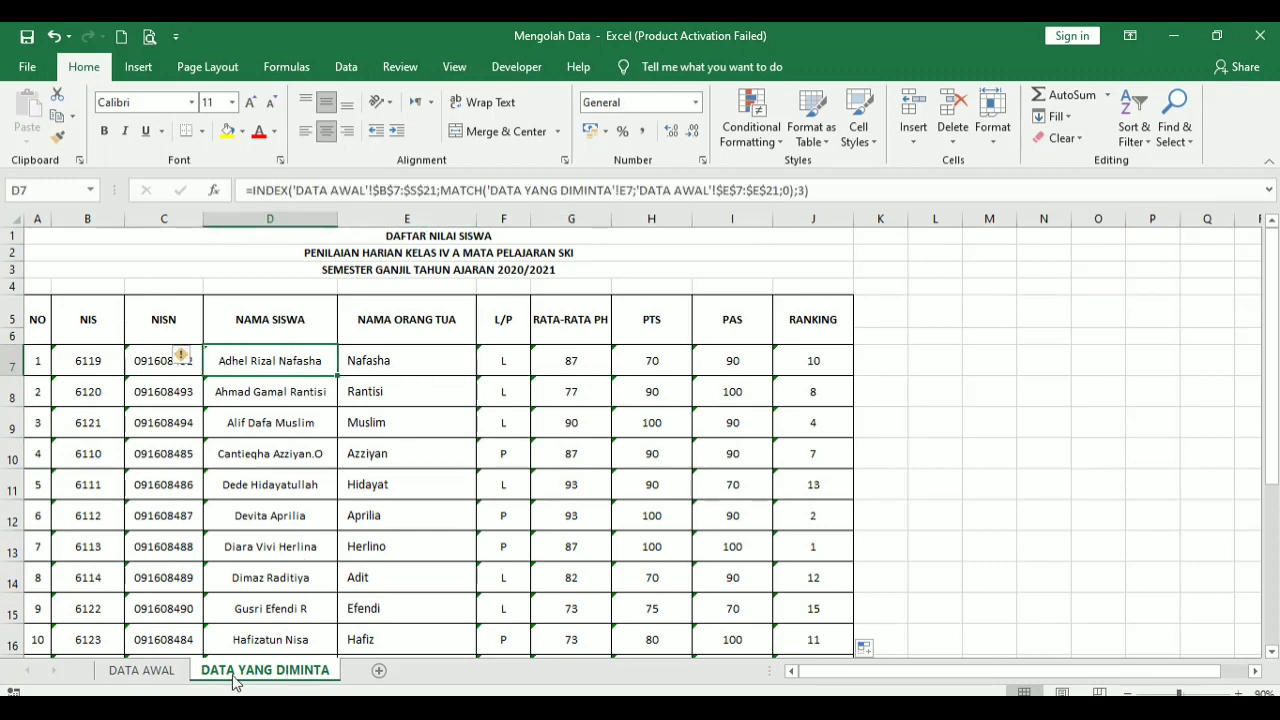
pyautogui.click(163, 672)
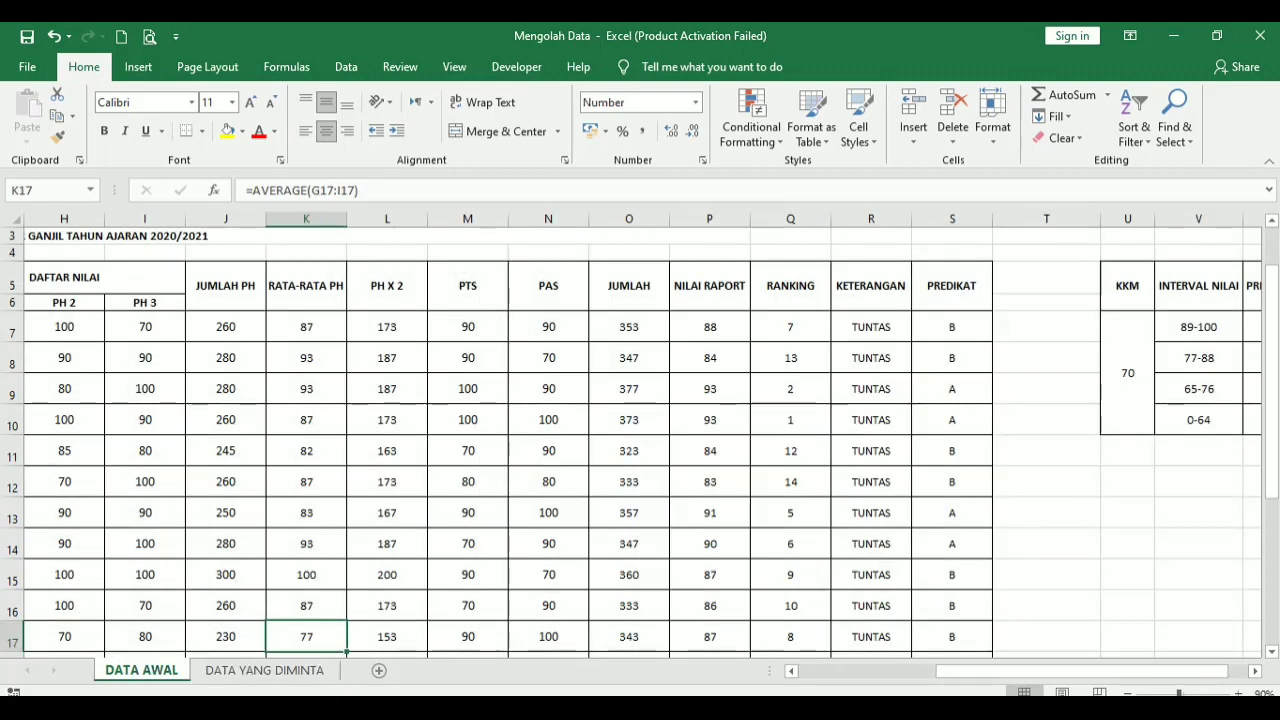
pyautogui.moveTo(962, 655); pyautogui.dragTo(824, 655)
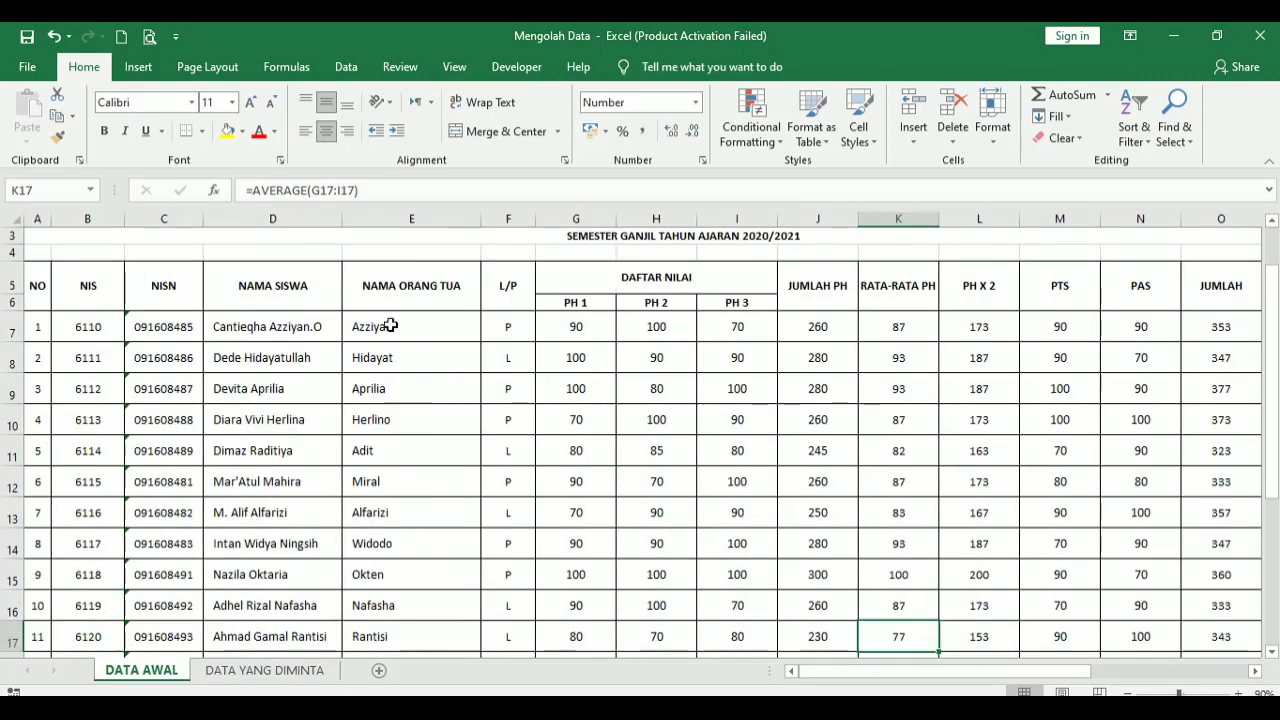
pyautogui.click(328, 608)
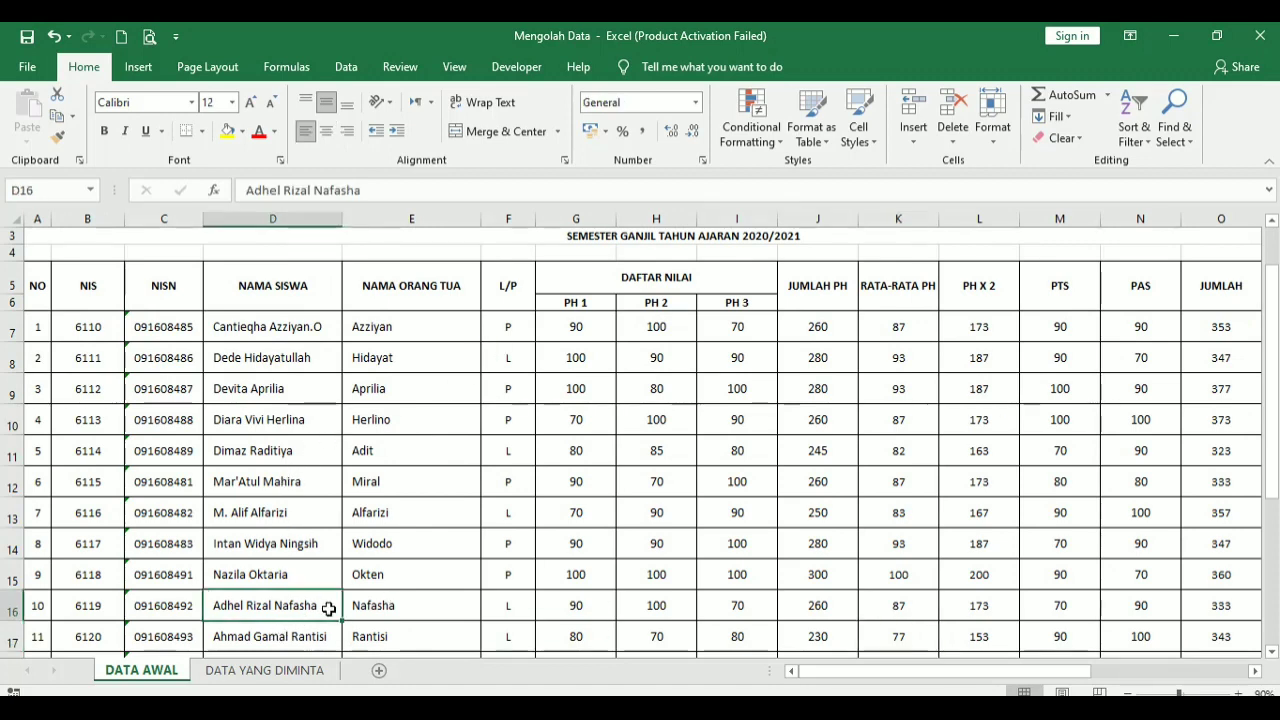
pyautogui.click(410, 606)
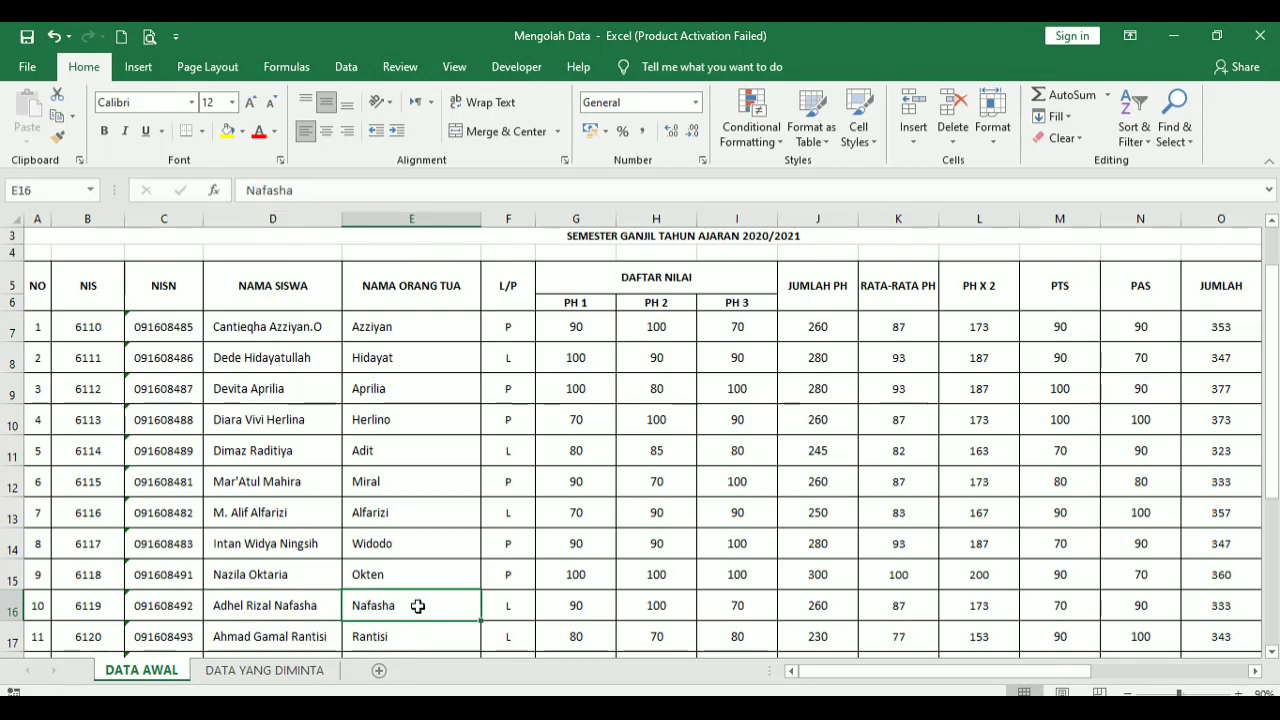
pyautogui.moveTo(375, 325); pyautogui.dragTo(394, 582)
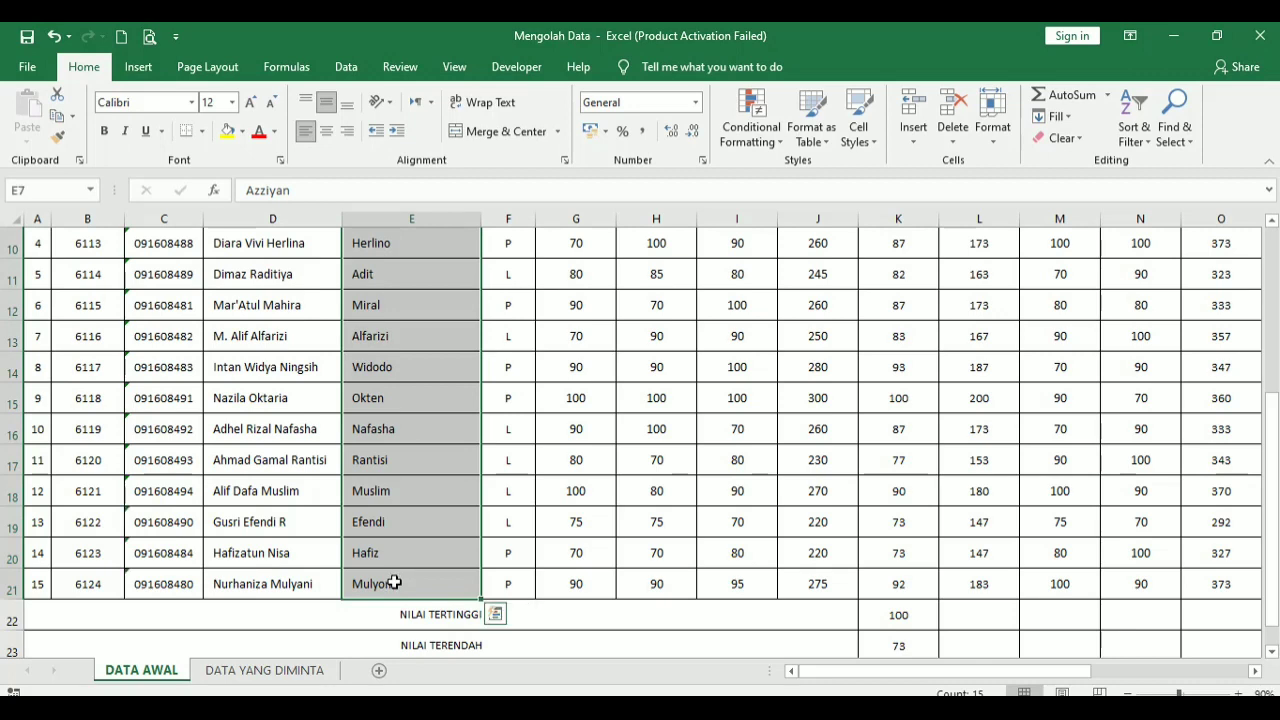
# Append 1 to the student name in D16 of DATA AWAL and check the linked name in D7 of DATA YANG DIMINTA.
pyautogui.click(323, 432)
pyautogui.doubleClick(323, 432)
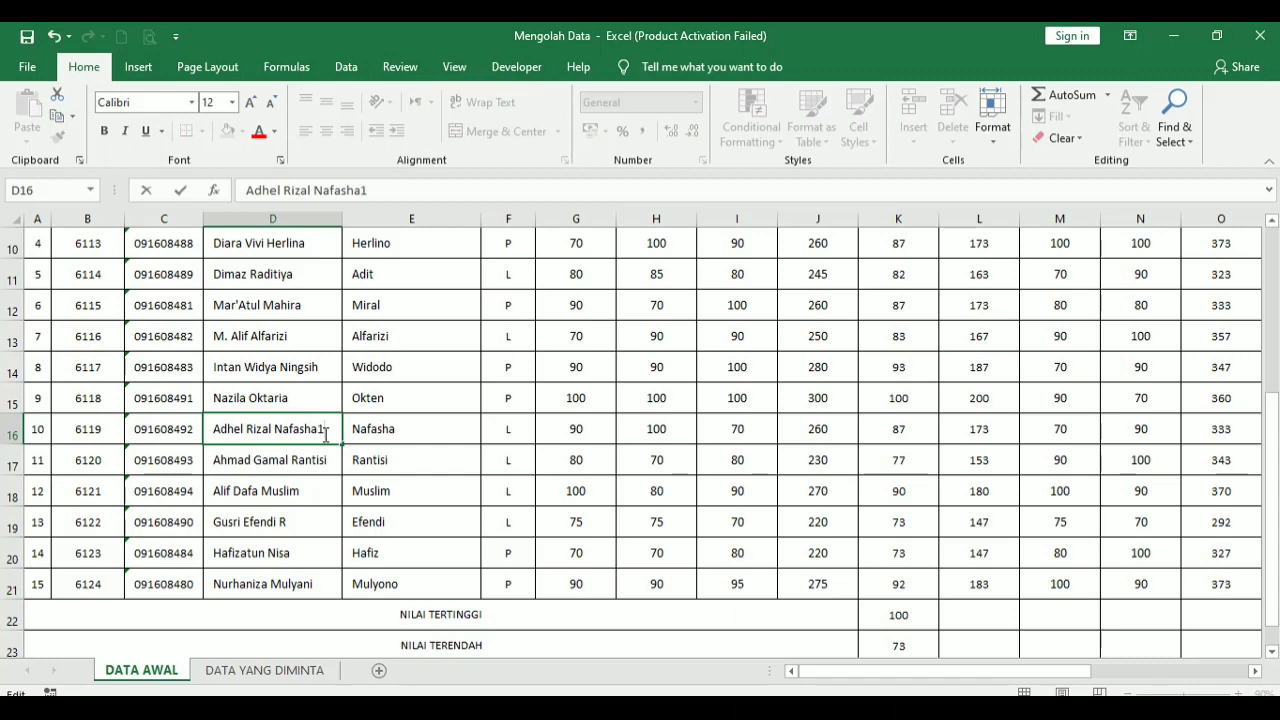
pyautogui.write('1')
pyautogui.press('Return')
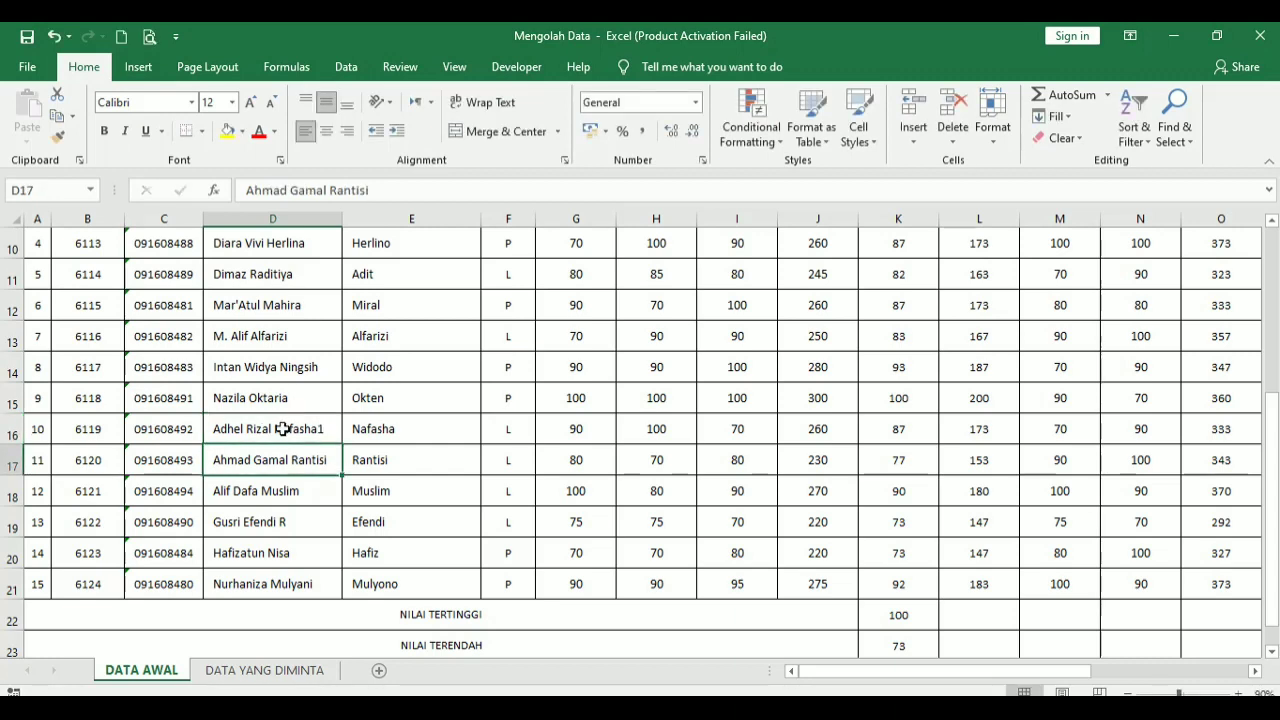
pyautogui.click(265, 670)
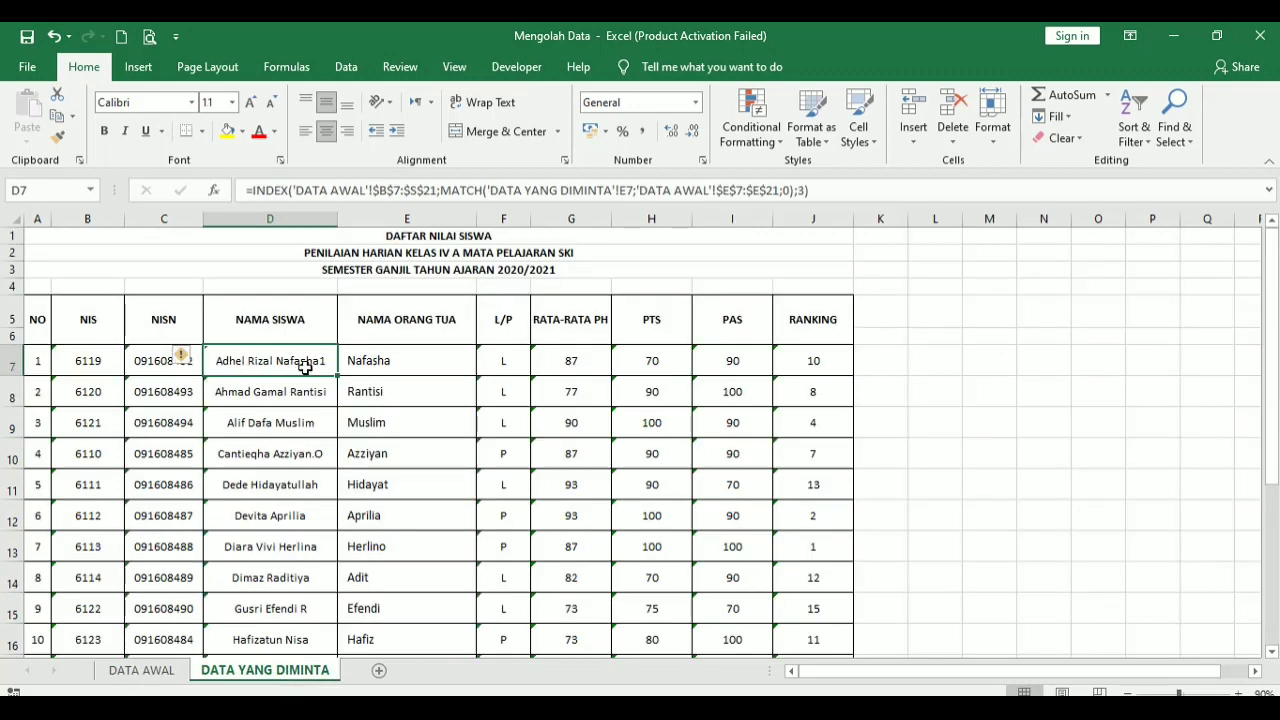
# Review the NAMA ORANG TUA lookup values from E7 downward against the retrieved student data on DATA YANG DIMINTA.
pyautogui.moveTo(418, 358); pyautogui.dragTo(404, 598)
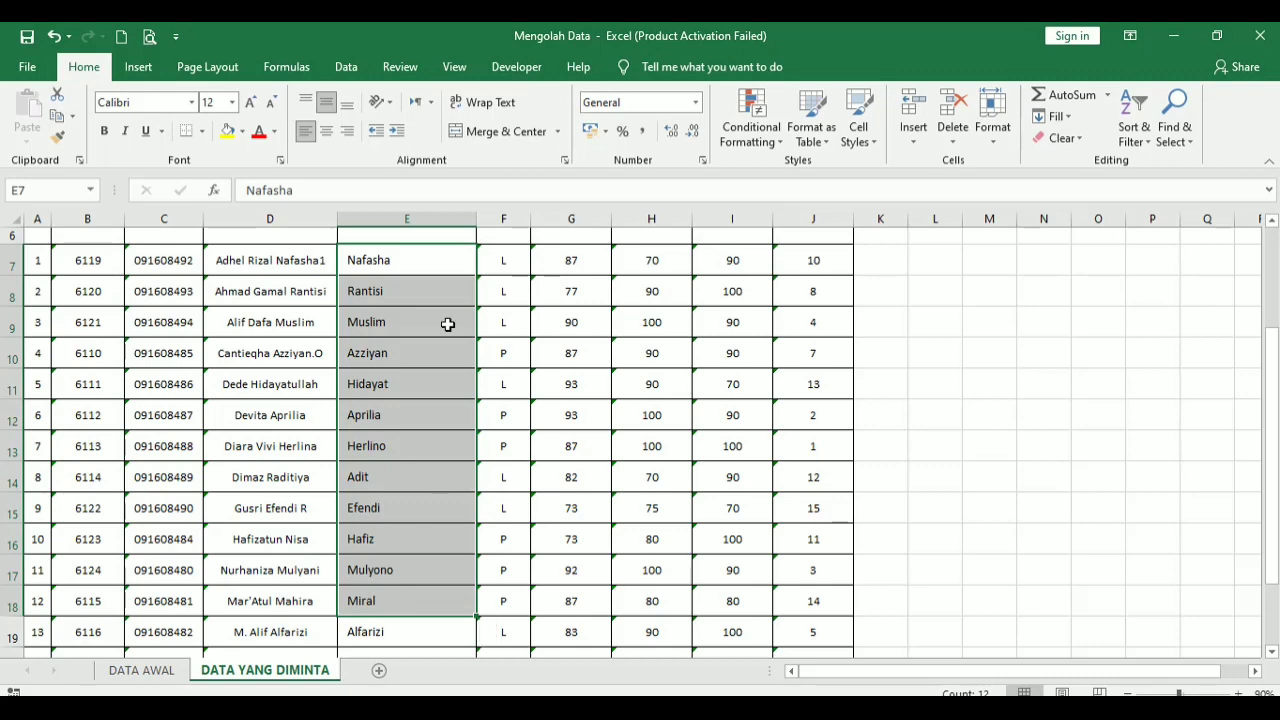
pyautogui.click(413, 263)
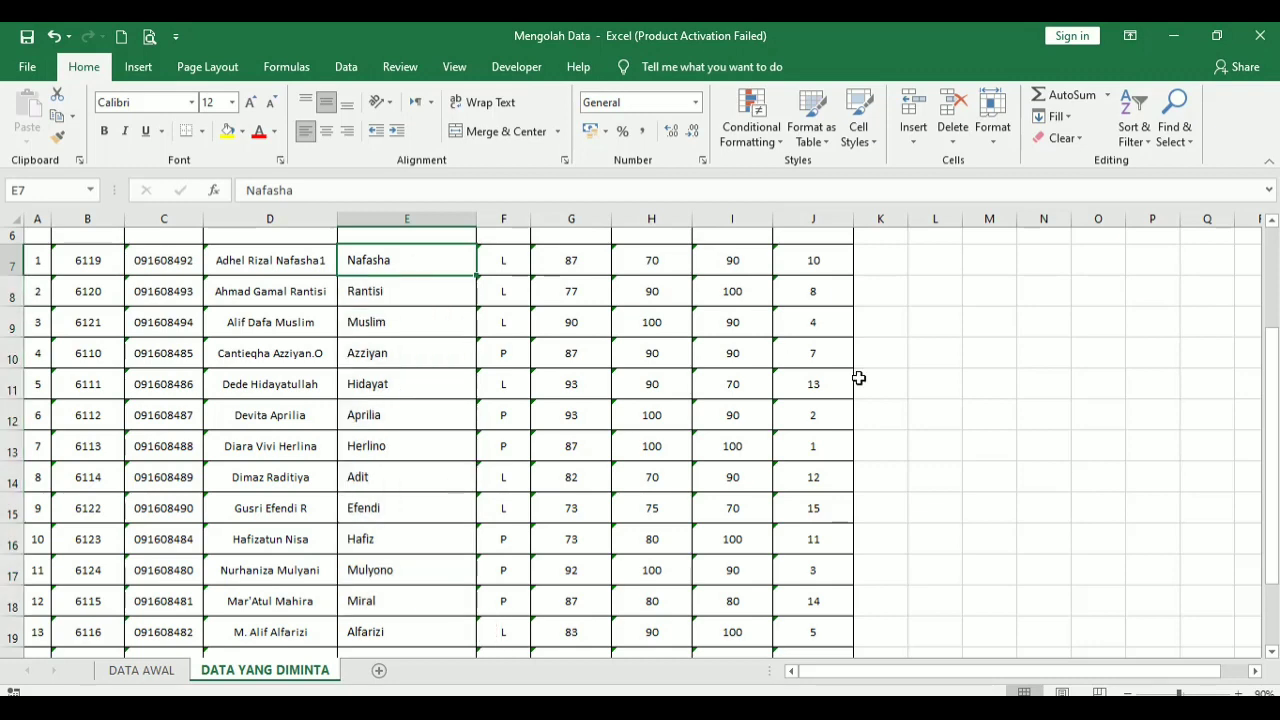
pyautogui.moveTo(1277, 402); pyautogui.dragTo(1268, 186)
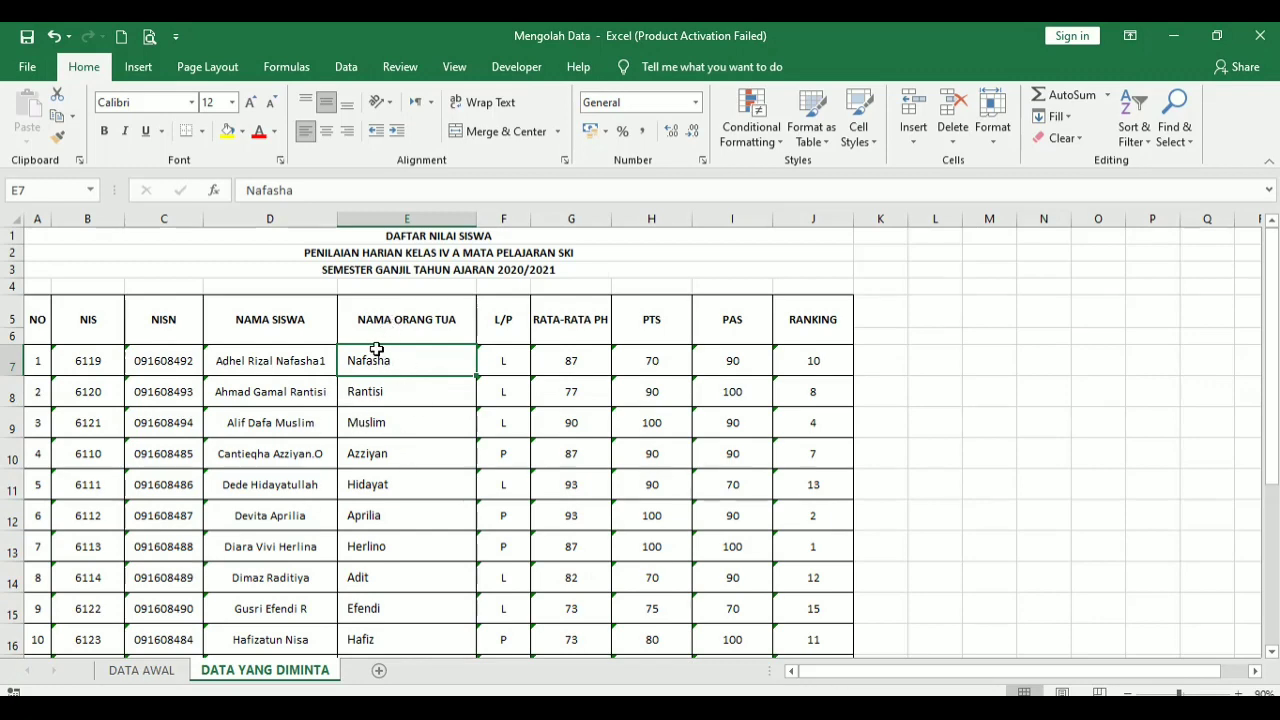
pyautogui.moveTo(368, 364); pyautogui.dragTo(434, 283)
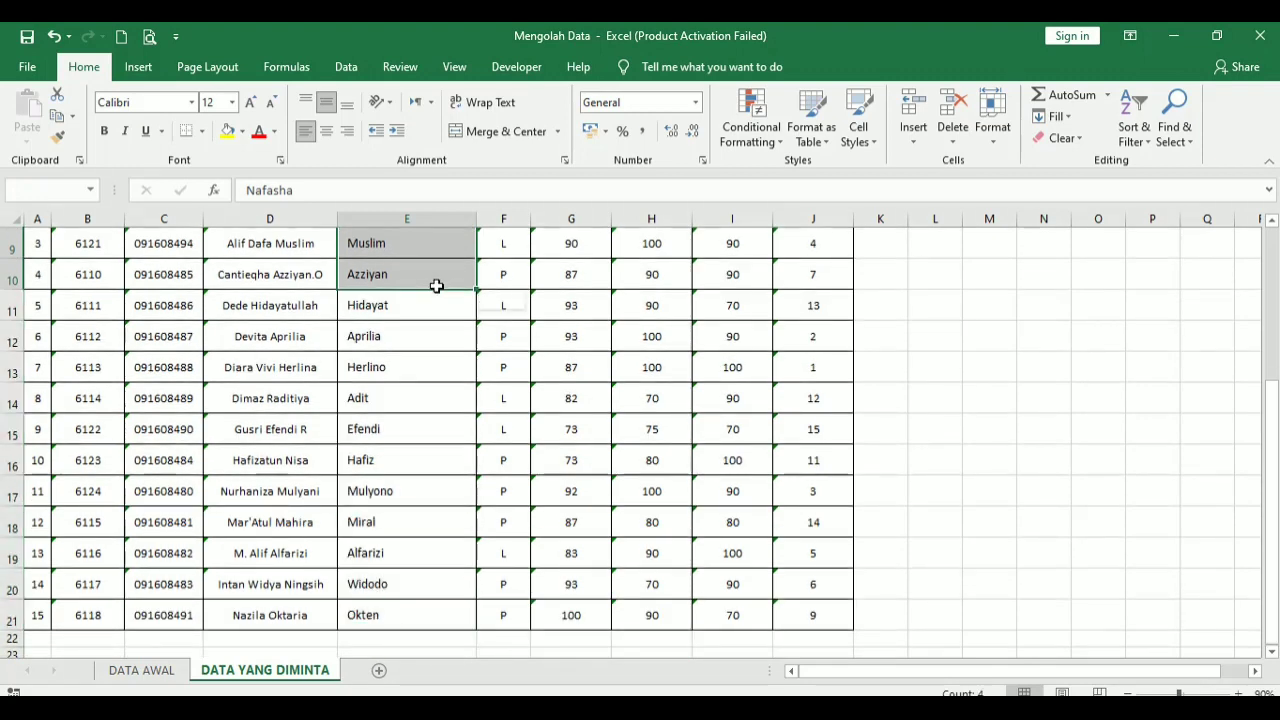
pyautogui.scroll(3, 420, 366)
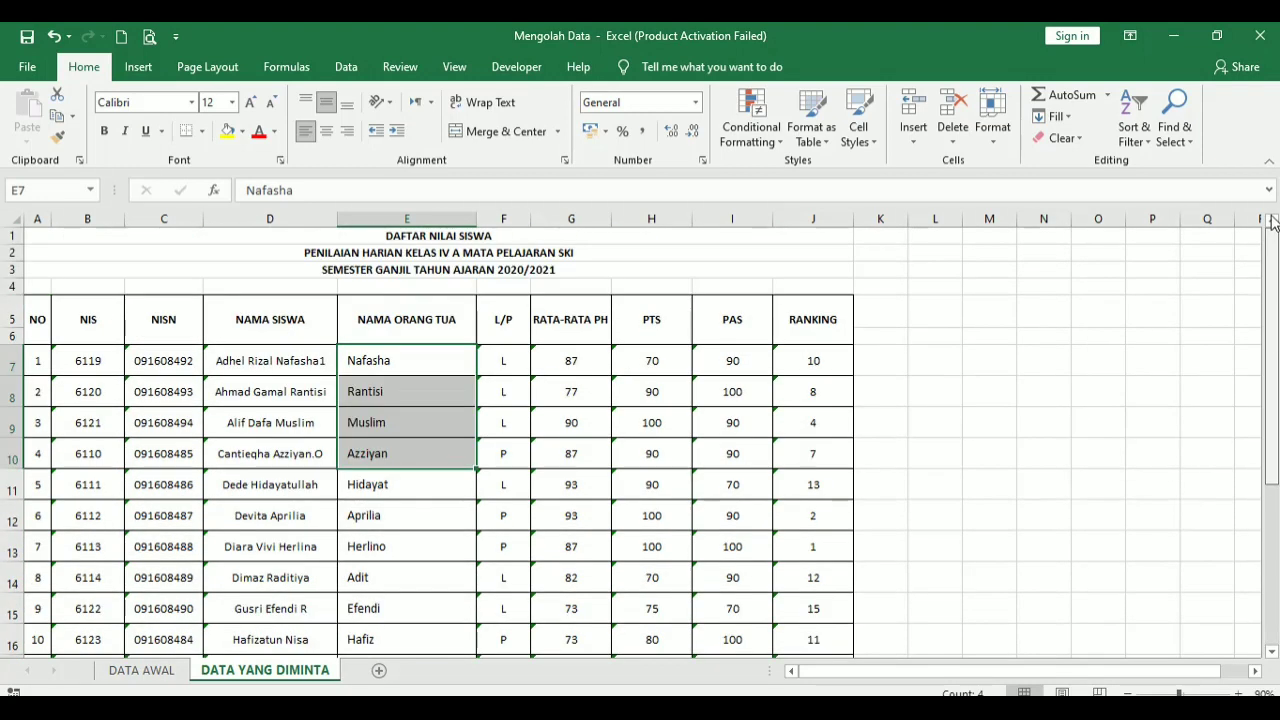
# Remove the trailing 1 from the student name in D16 of DATA AWAL and check the linked name in D7 of DATA YANG DIMINTA.
pyautogui.click(315, 365)
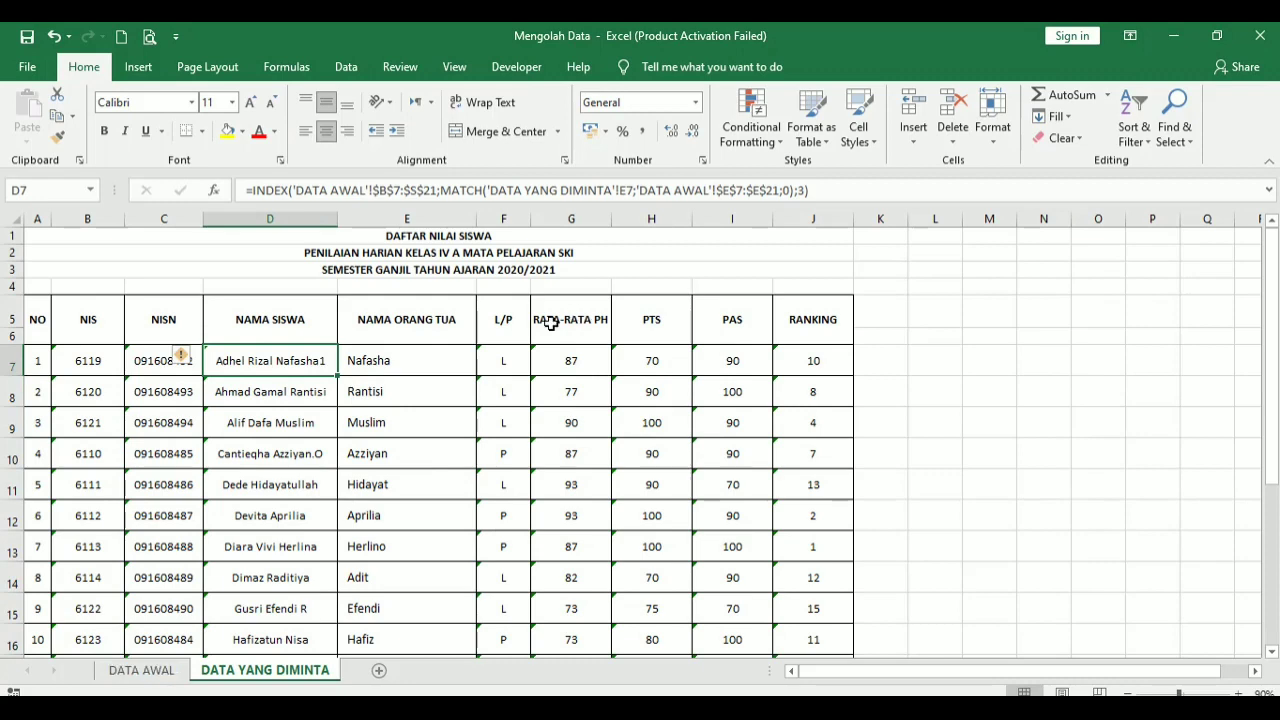
pyautogui.click(380, 362)
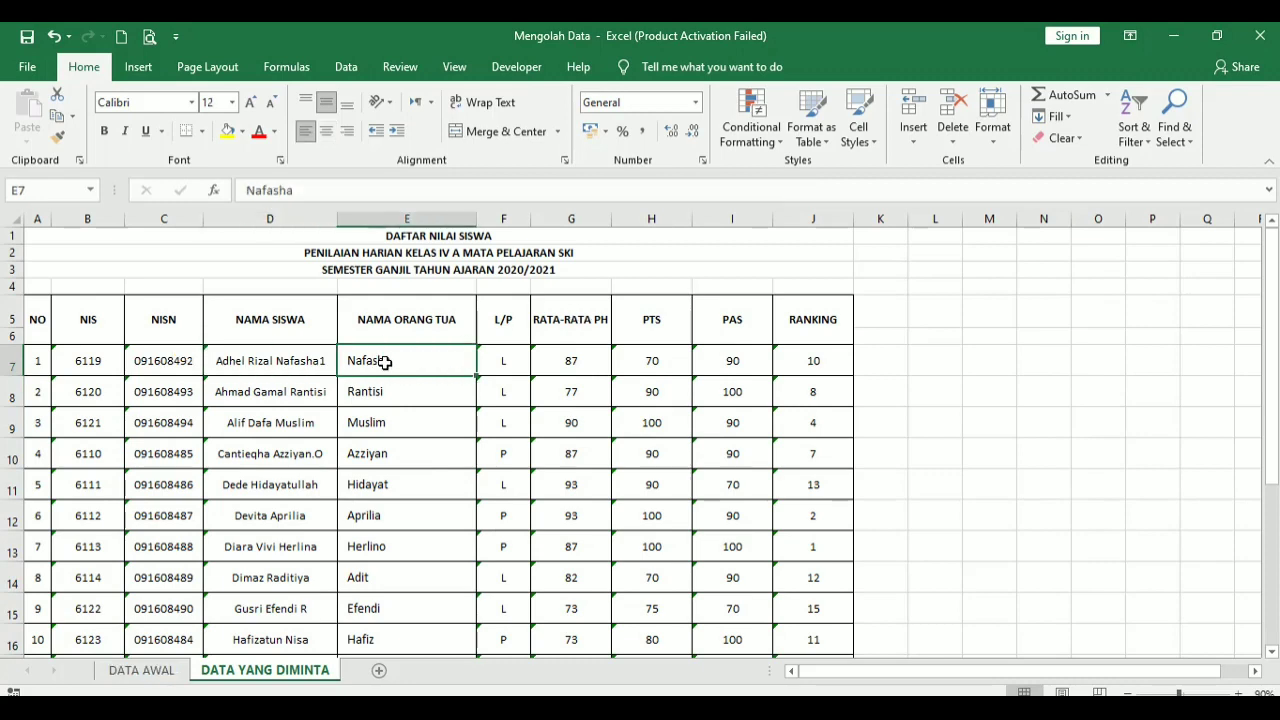
pyautogui.click(318, 362)
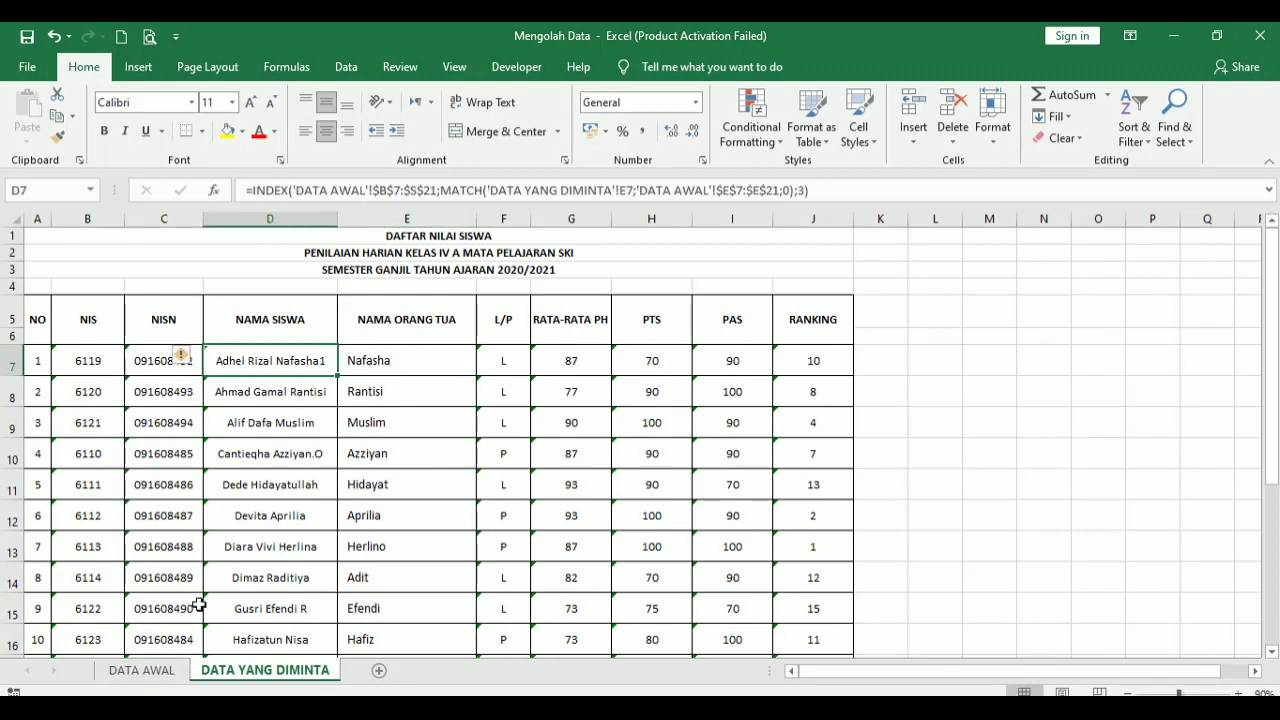
pyautogui.click(155, 675)
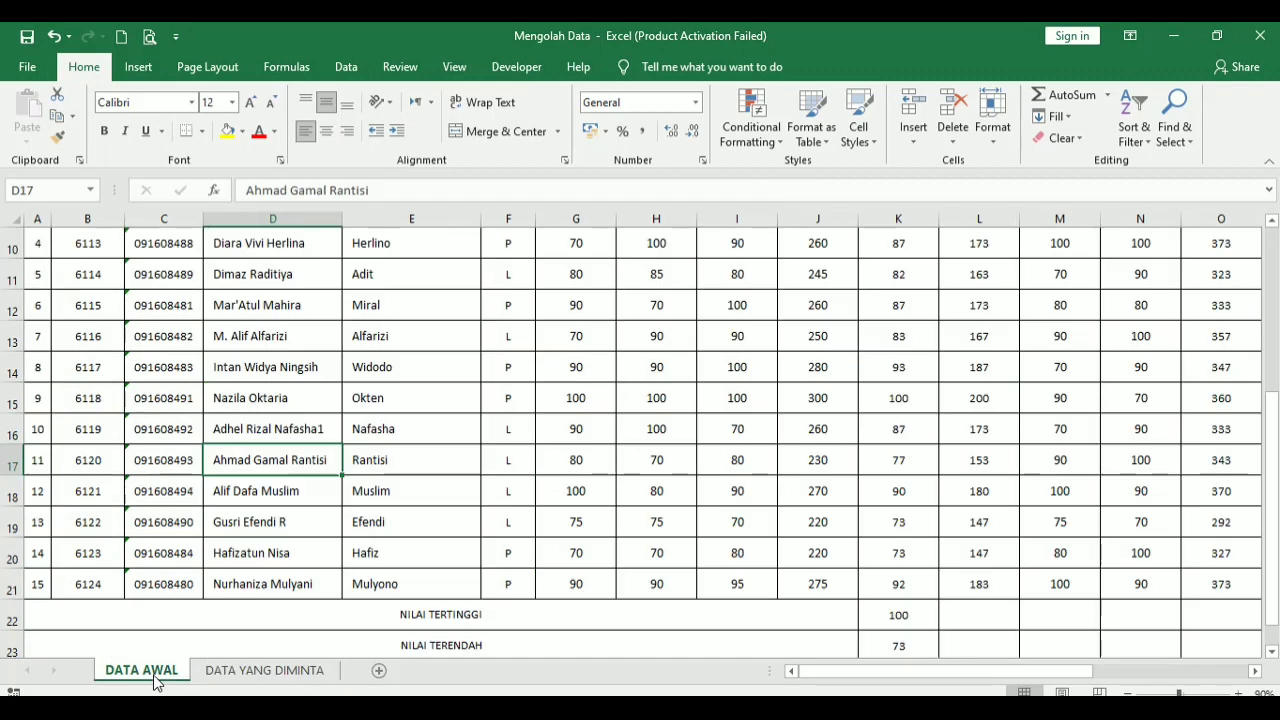
pyautogui.doubleClick(322, 432)
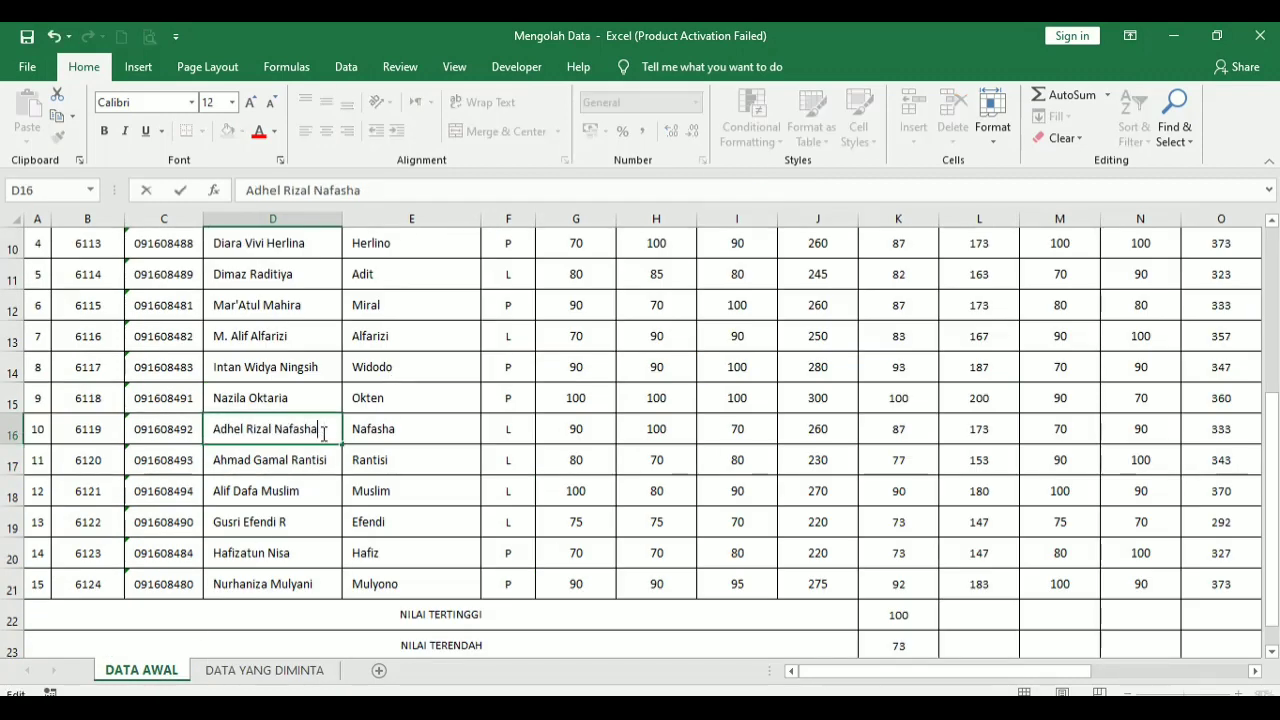
pyautogui.press('Return')
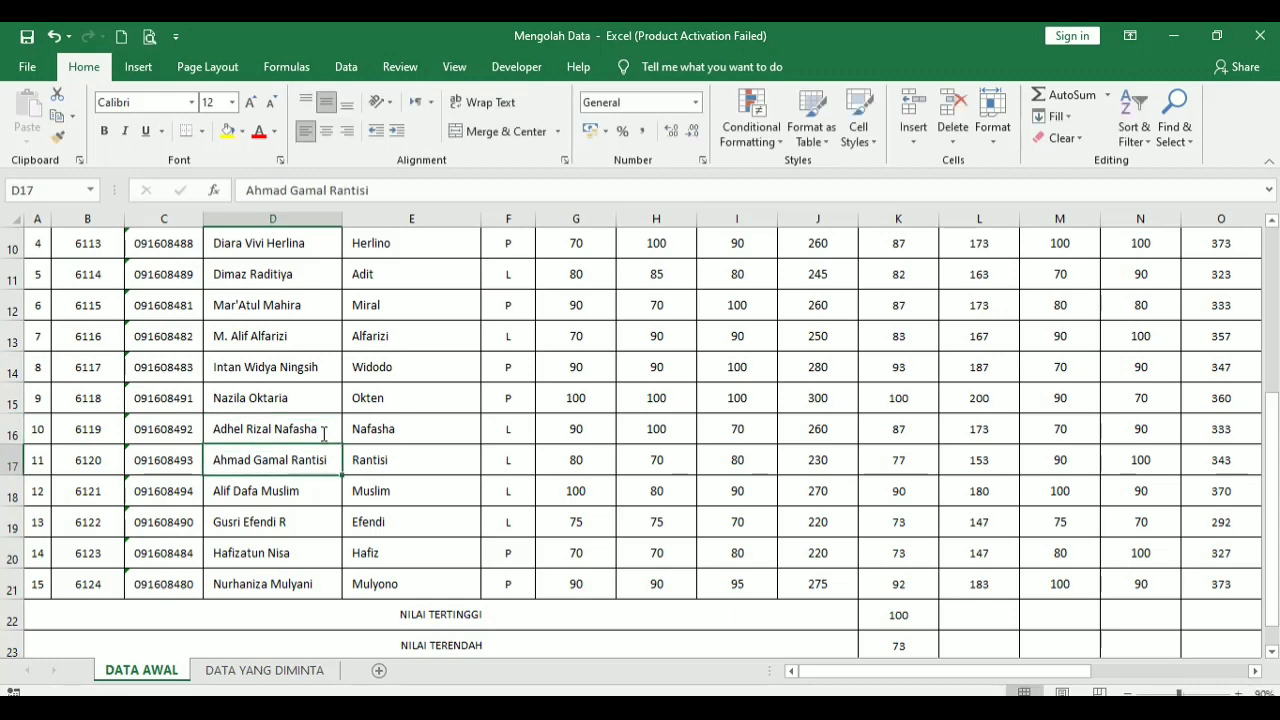
pyautogui.click(264, 672)
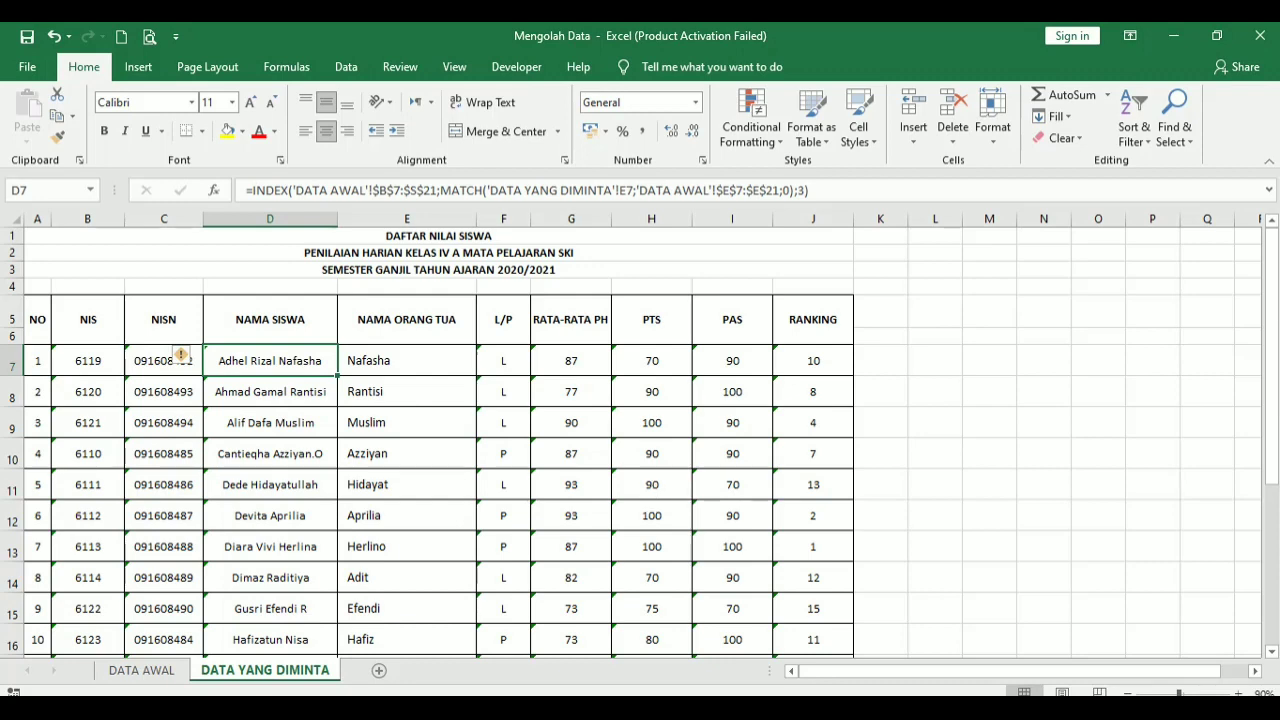
# Review the full NAMA ORANG TUA lookup list in E7:E21 of DATA YANG DIMINTA, ending on an empty cell beside the table header.
pyautogui.moveTo(1266, 290); pyautogui.dragTo(1267, 243)
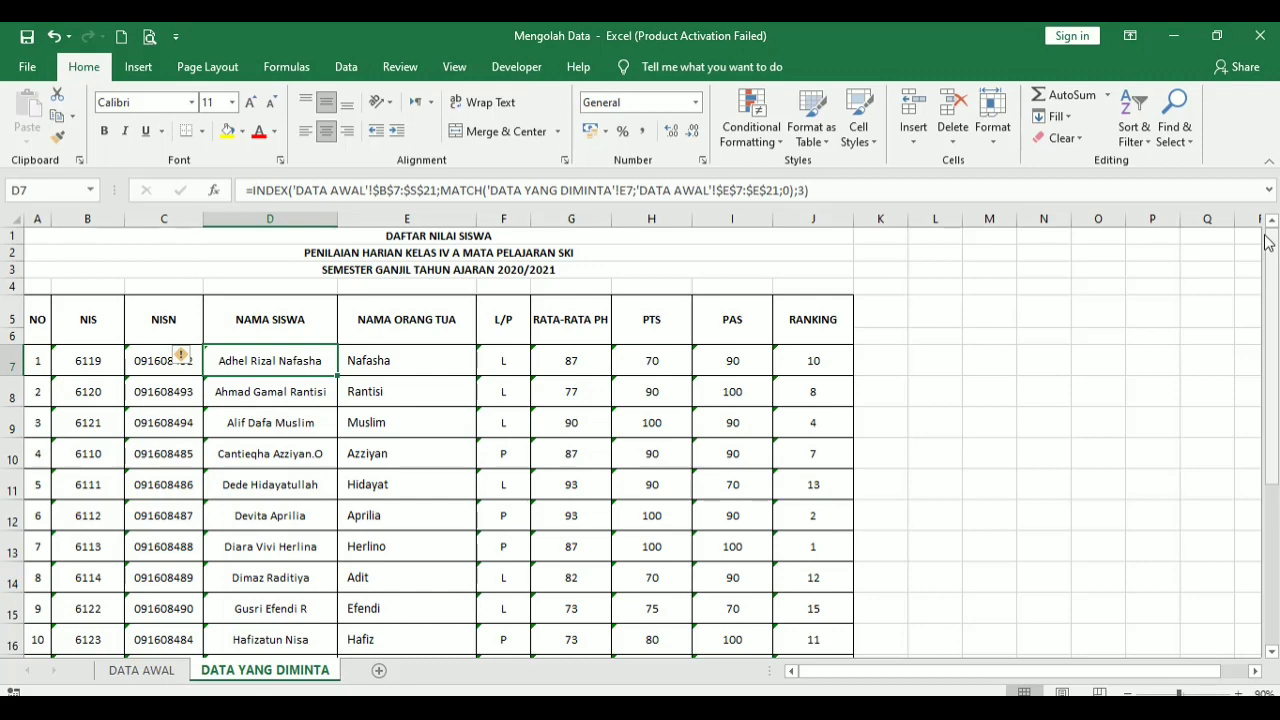
pyautogui.click(366, 364)
pyautogui.moveTo(366, 364); pyautogui.dragTo(420, 625)
pyautogui.hotkey('shift', 'Down')
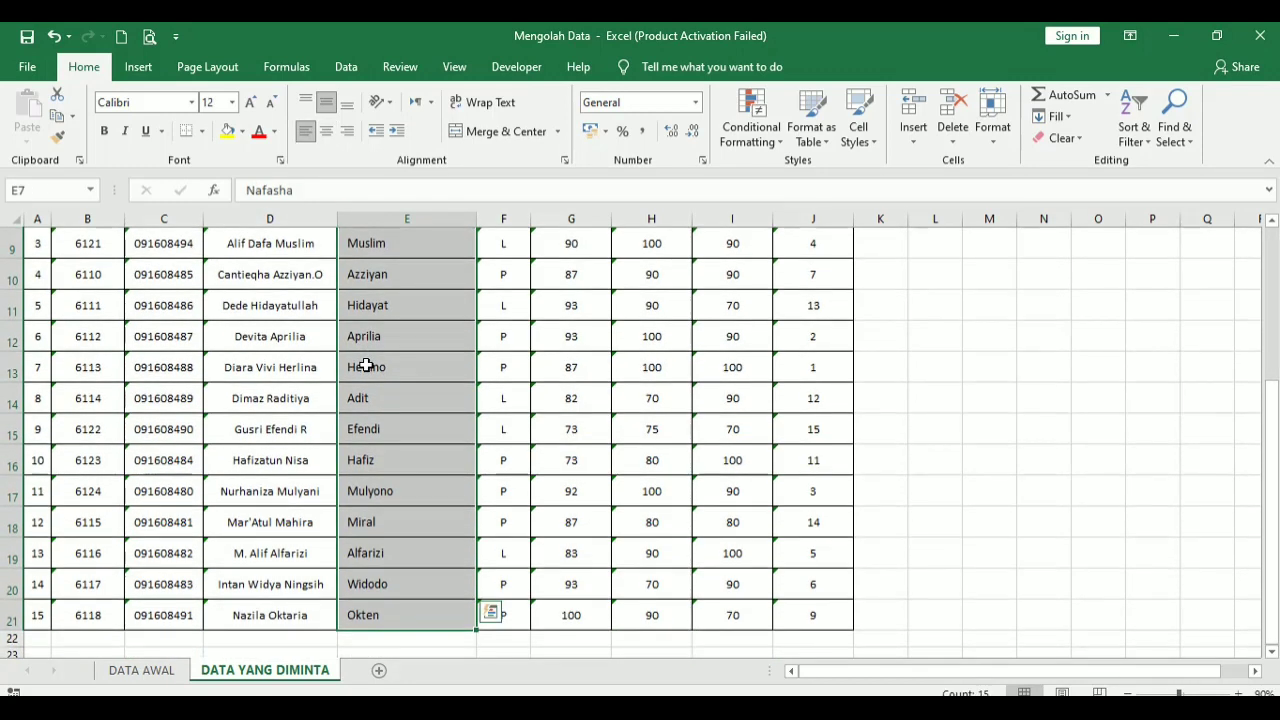
pyautogui.press('Up')
pyautogui.press('Up')
pyautogui.press('Up')
pyautogui.press('Up')
pyautogui.press('Up')
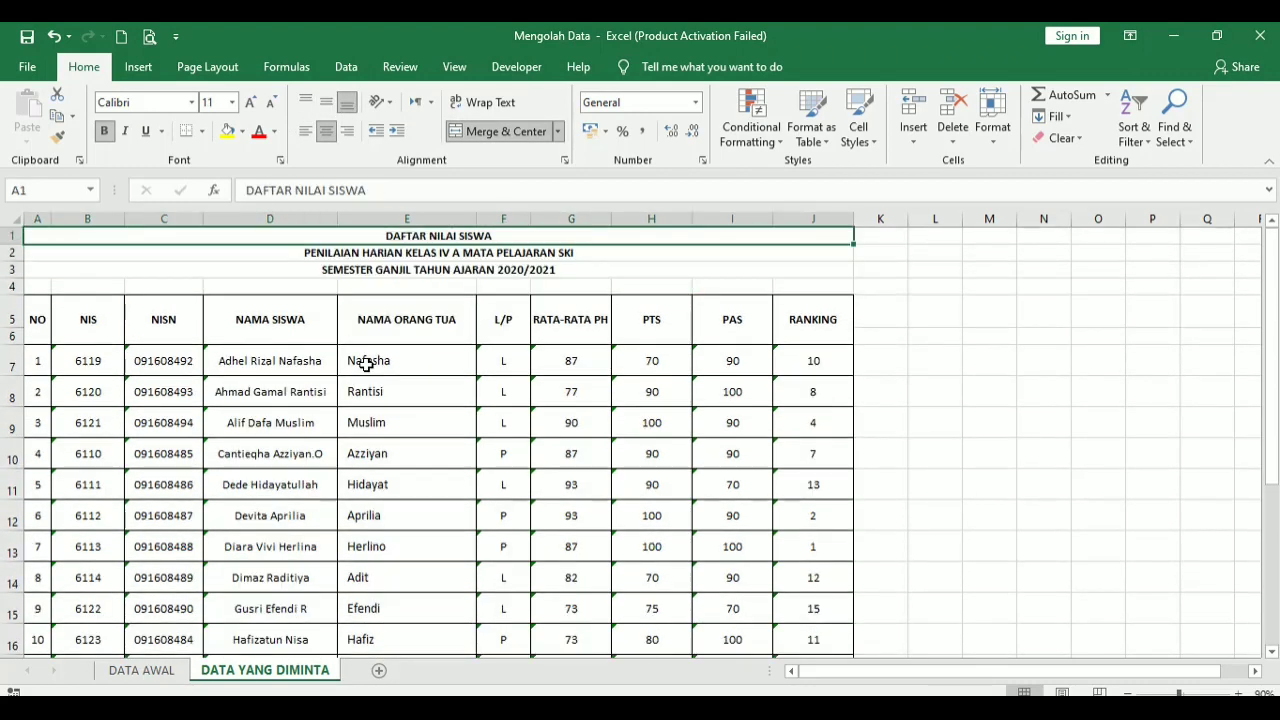
pyautogui.click(927, 320)
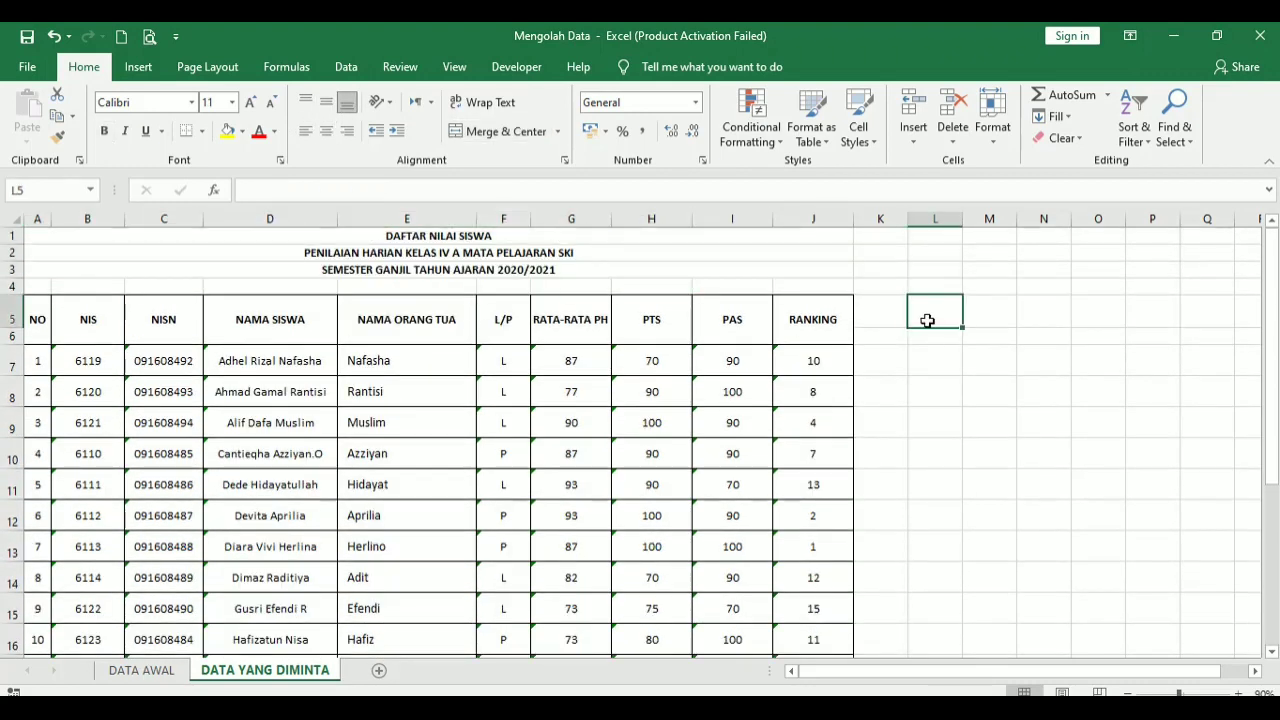